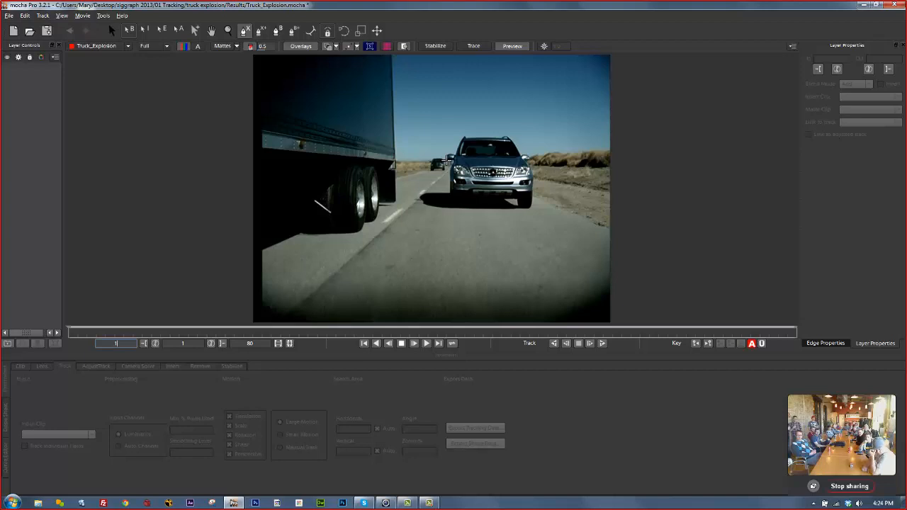
# Draw a closed four-point X-spline around the oncoming SUV and nudge its two left corners.
pyautogui.click(453, 163)
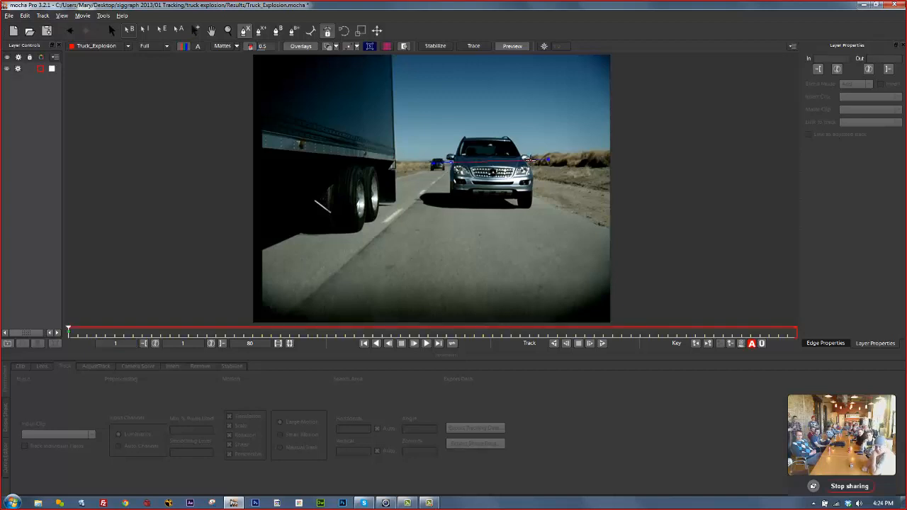
pyautogui.click(536, 164)
pyautogui.click(537, 198)
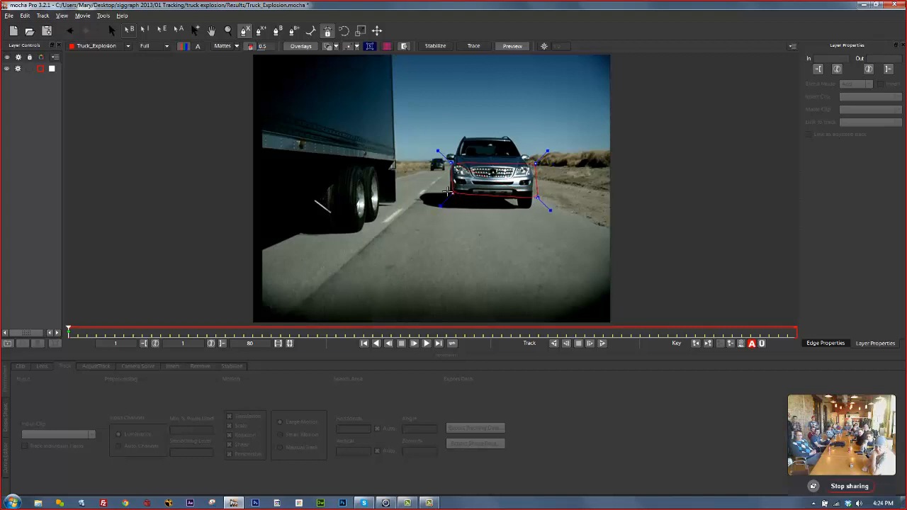
pyautogui.click(447, 193)
pyautogui.click(453, 163)
pyautogui.rightClick(446, 194)
pyautogui.moveTo(447, 193); pyautogui.dragTo(450, 195)
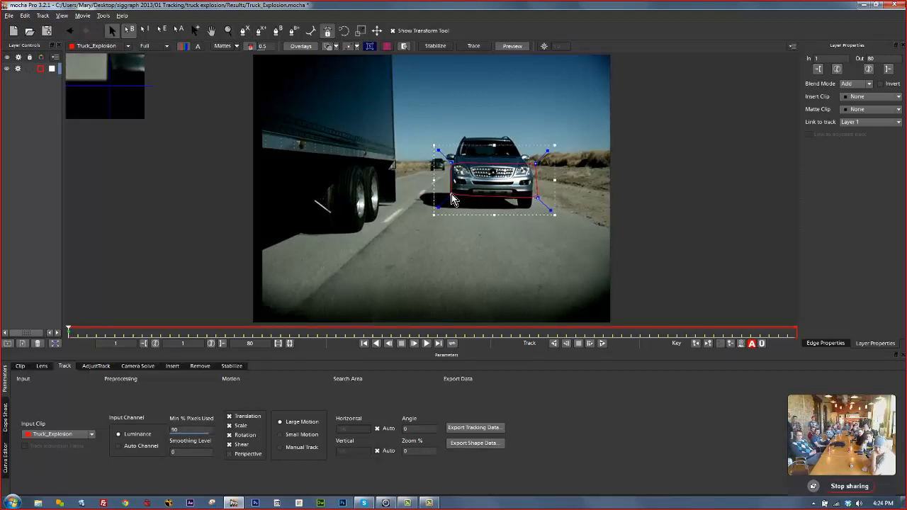
pyautogui.moveTo(452, 163); pyautogui.dragTo(452, 158)
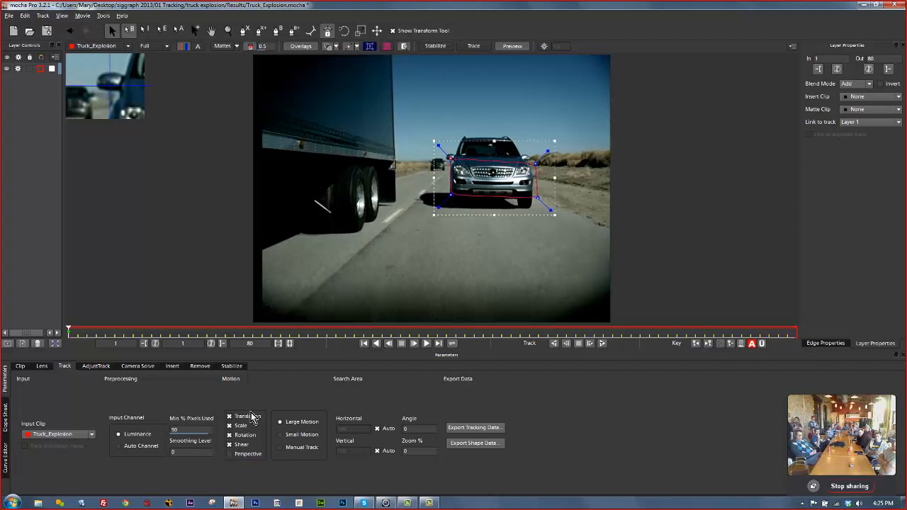
# Toggle Perspective, test moving, scaling and shearing the SUV outline, then turn Shear off.
pyautogui.click(232, 455)
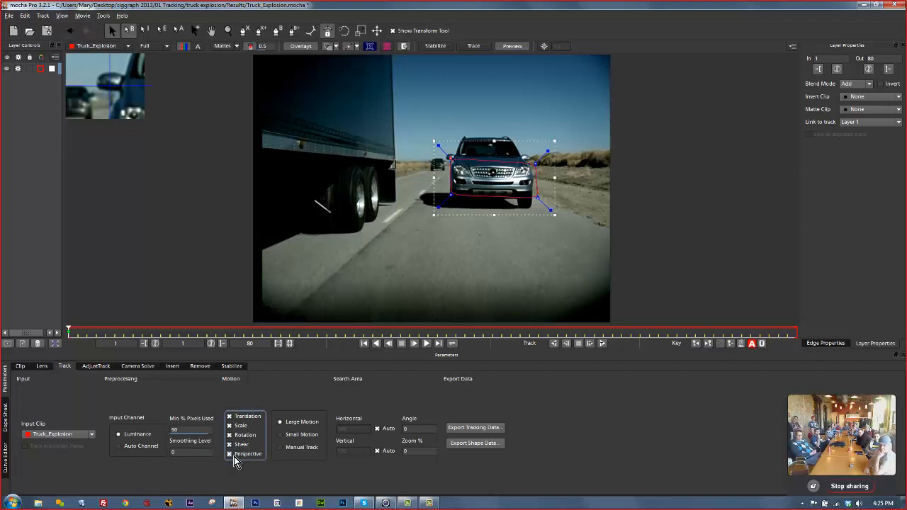
pyautogui.moveTo(525, 141)
pyautogui.mouseDown()
pyautogui.moveTo(489, 152)
pyautogui.moveTo(495, 119)
pyautogui.moveTo(540, 146)
pyautogui.moveTo(500, 127)
pyautogui.moveTo(541, 111)
pyautogui.moveTo(522, 148)
pyautogui.moveTo(521, 139)
pyautogui.mouseUp()
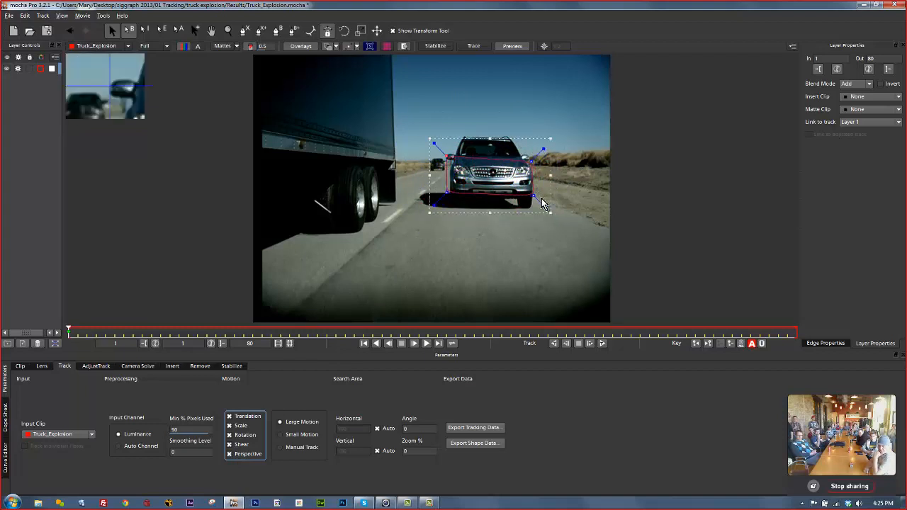
pyautogui.moveTo(551, 212)
pyautogui.mouseDown()
pyautogui.moveTo(653, 295)
pyautogui.moveTo(546, 208)
pyautogui.moveTo(558, 215)
pyautogui.moveTo(558, 205)
pyautogui.moveTo(525, 219)
pyautogui.moveTo(564, 204)
pyautogui.mouseUp()
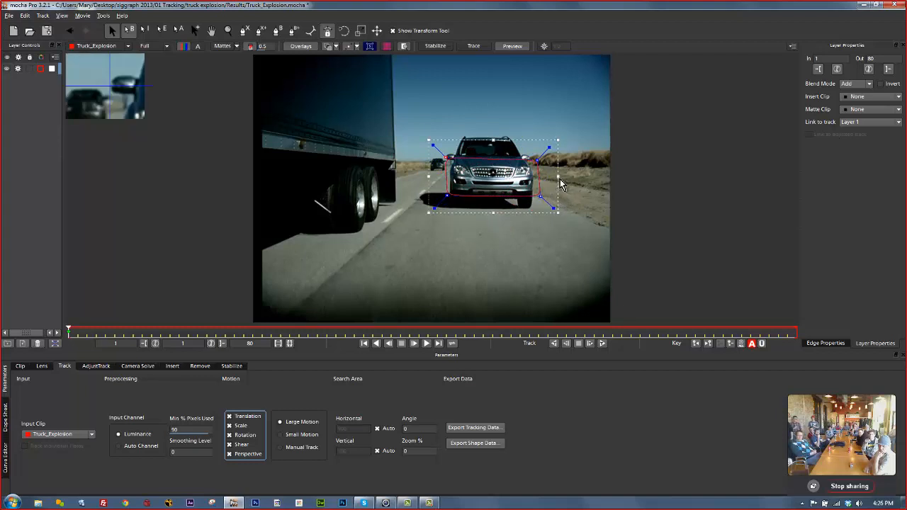
pyautogui.moveTo(559, 177)
pyautogui.mouseDown()
pyautogui.moveTo(553, 241)
pyautogui.moveTo(564, 123)
pyautogui.moveTo(551, 247)
pyautogui.moveTo(561, 128)
pyautogui.moveTo(555, 177)
pyautogui.mouseUp()
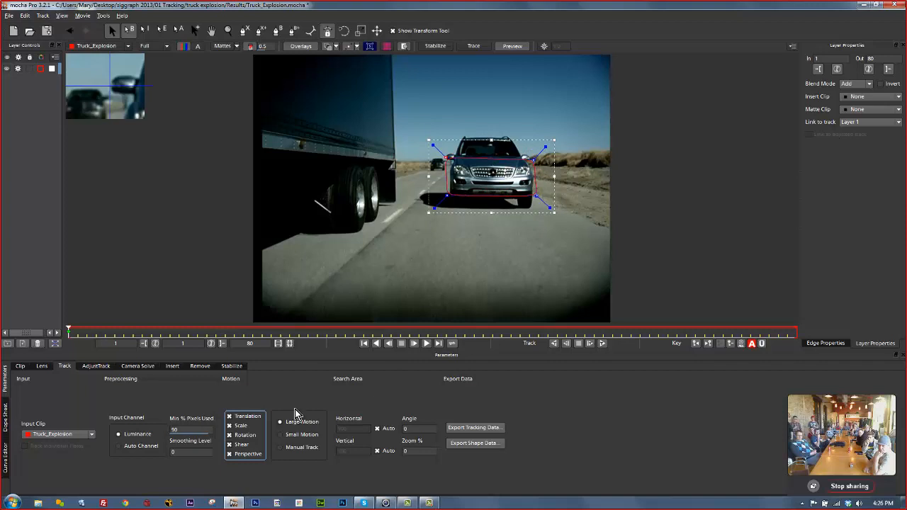
pyautogui.click(230, 450)
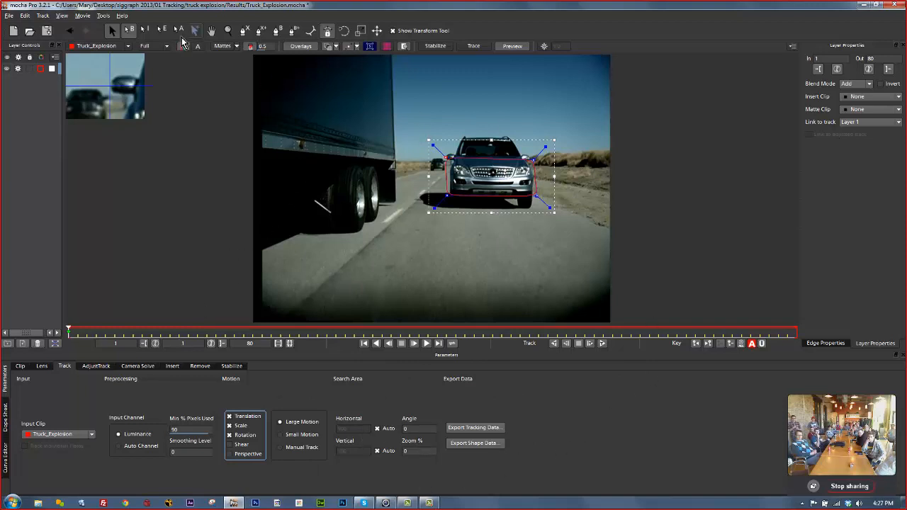
# Zoom and pan so the whole clip fits the viewer, then turn on the planar grid.
pyautogui.click(229, 30)
pyautogui.scroll(-1, 476, 250)
pyautogui.moveTo(475, 249); pyautogui.dragTo(423, 170)
pyautogui.press('x')
pyautogui.moveTo(406, 212); pyautogui.dragTo(396, 228)
pyautogui.press('z')
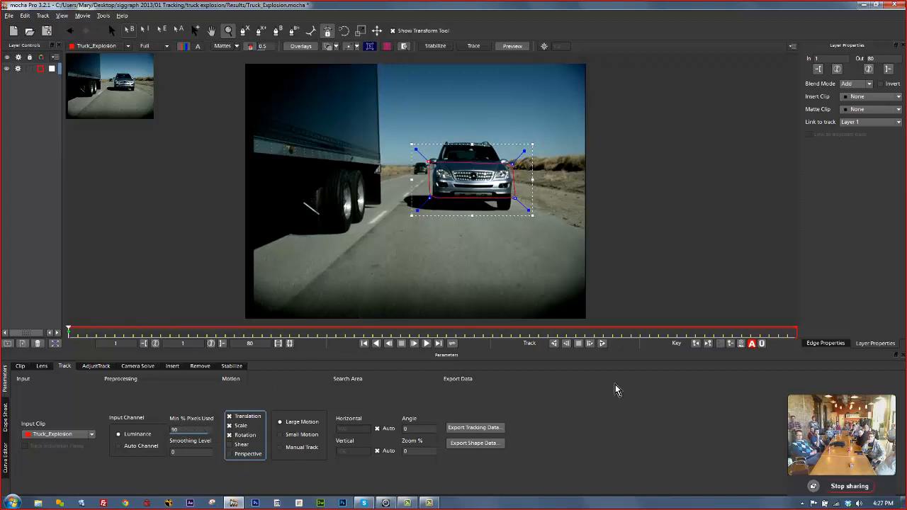
pyautogui.click(383, 46)
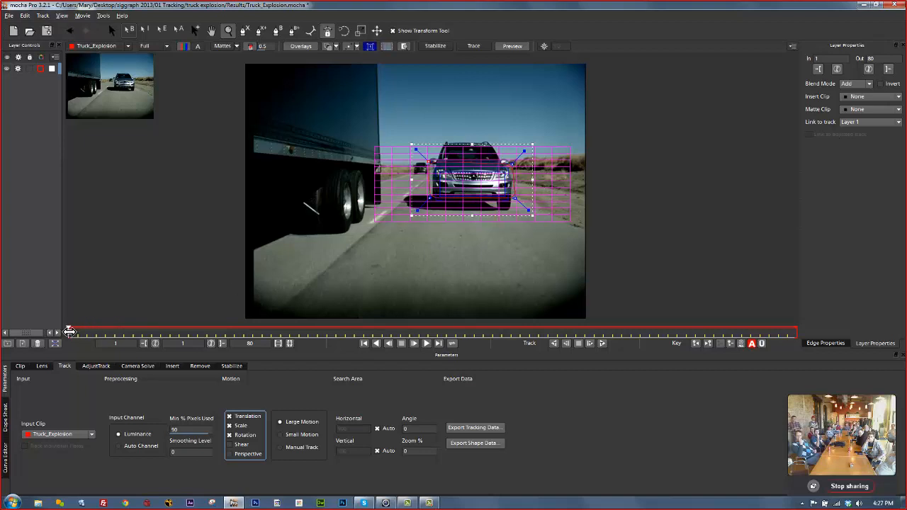
# Scrub to frame 80 and adjust the outline's top-right point on the SUV.
pyautogui.moveTo(69, 331); pyautogui.dragTo(886, 336)
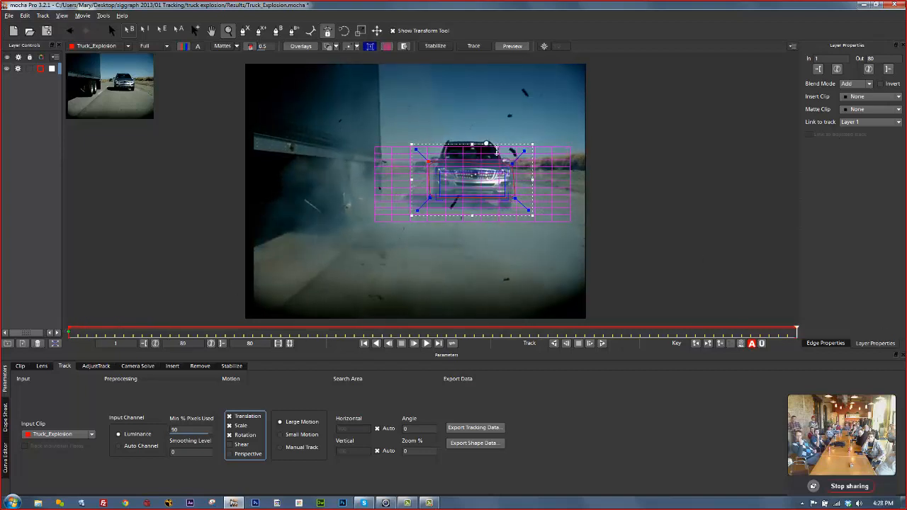
pyautogui.click(111, 30)
pyautogui.moveTo(508, 163); pyautogui.dragTo(491, 174)
# Track the SUV outline forward from frame 79 and scrub back to frame 36 to review.
pyautogui.moveTo(797, 331); pyautogui.dragTo(2, 298)
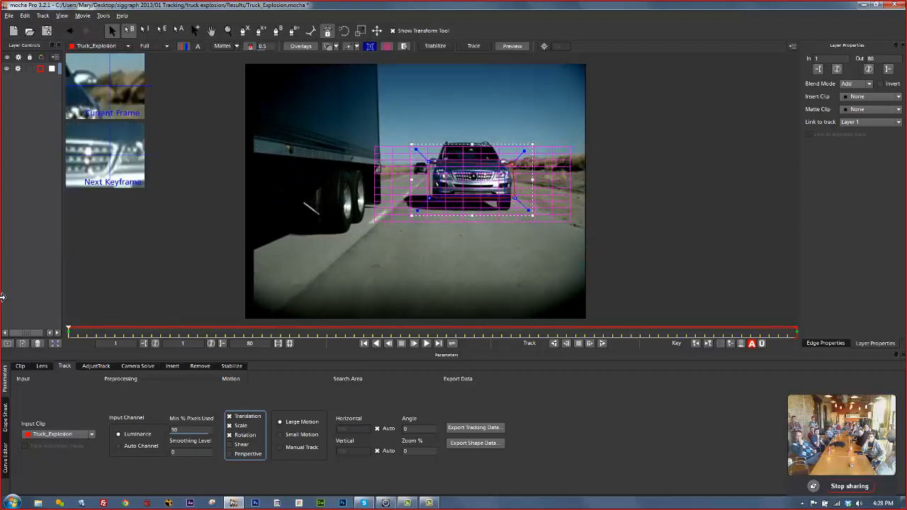
pyautogui.click(602, 344)
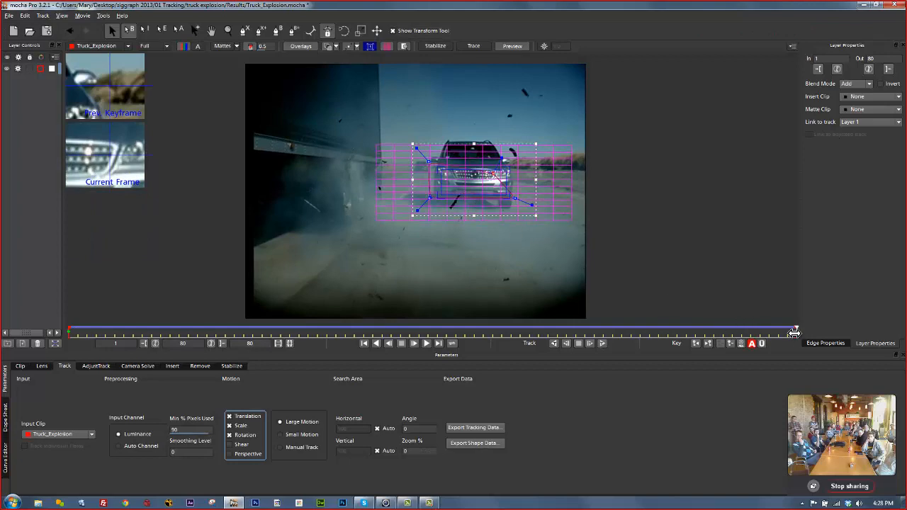
pyautogui.moveTo(796, 331); pyautogui.dragTo(745, 284)
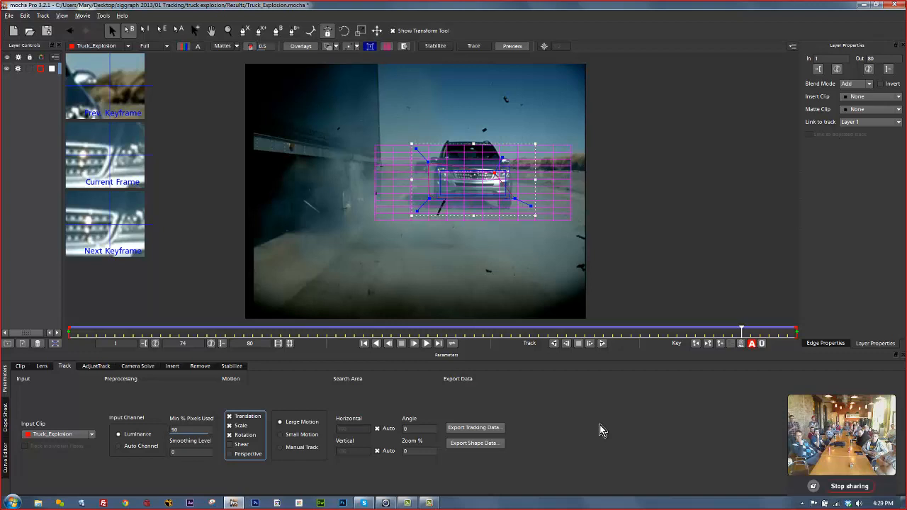
# Look through the Clip and Adjust Track settings, returning to the Track settings.
pyautogui.click(20, 366)
pyautogui.click(62, 366)
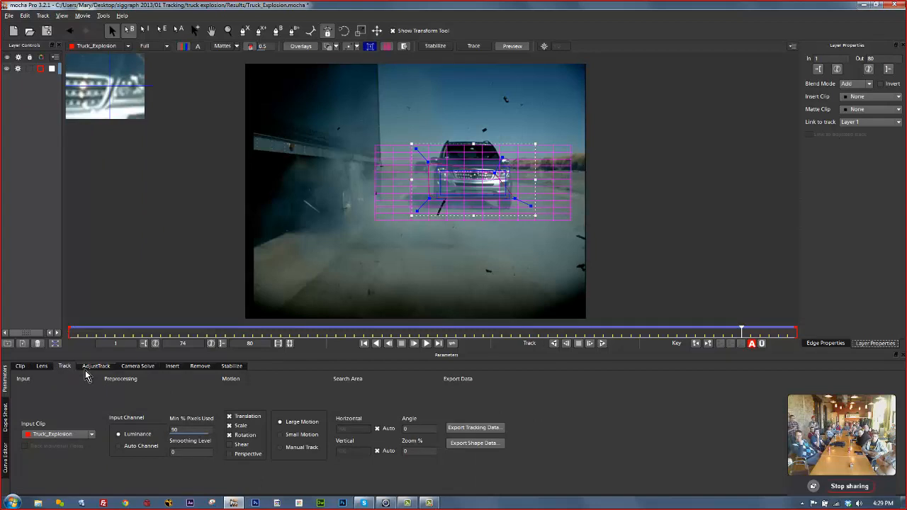
pyautogui.click(90, 366)
pyautogui.click(62, 369)
# Open and cancel the Export Tracking Data and Export Shape Data dialogs.
pyautogui.click(489, 428)
pyautogui.click(428, 241)
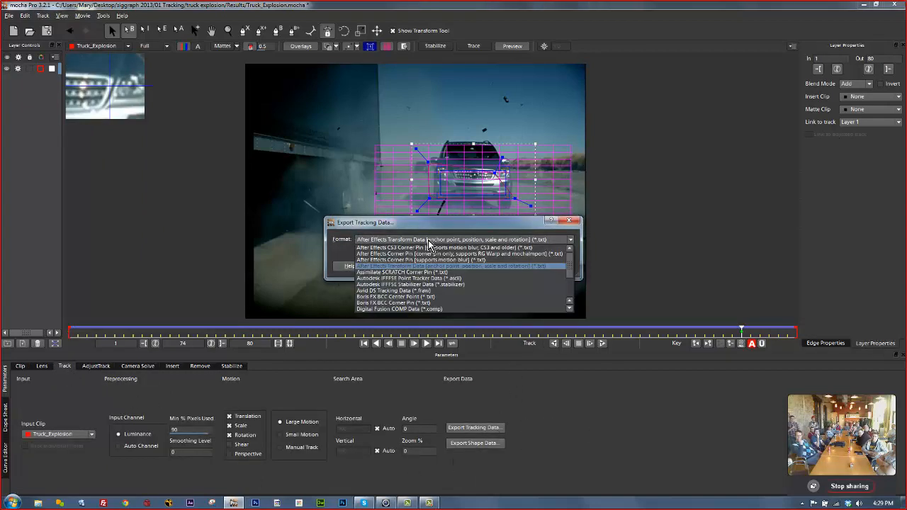
pyautogui.click(429, 243)
pyautogui.click(557, 266)
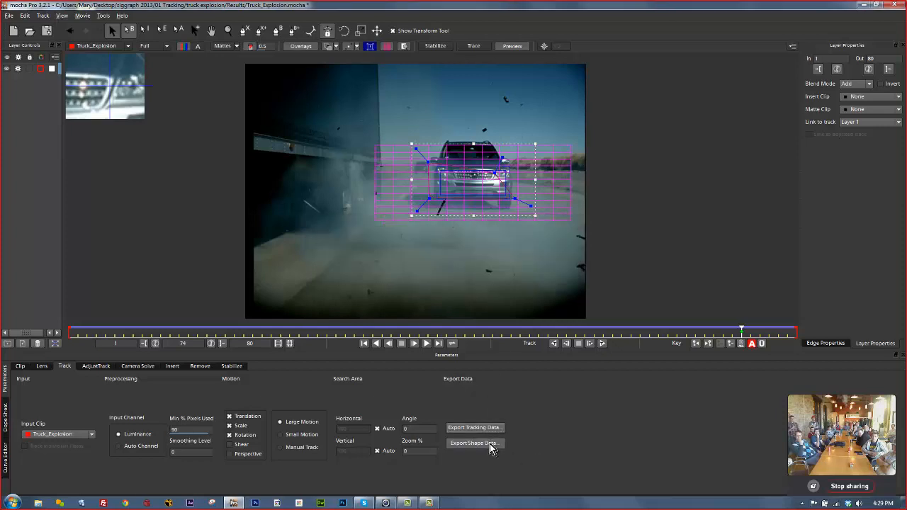
pyautogui.click(490, 445)
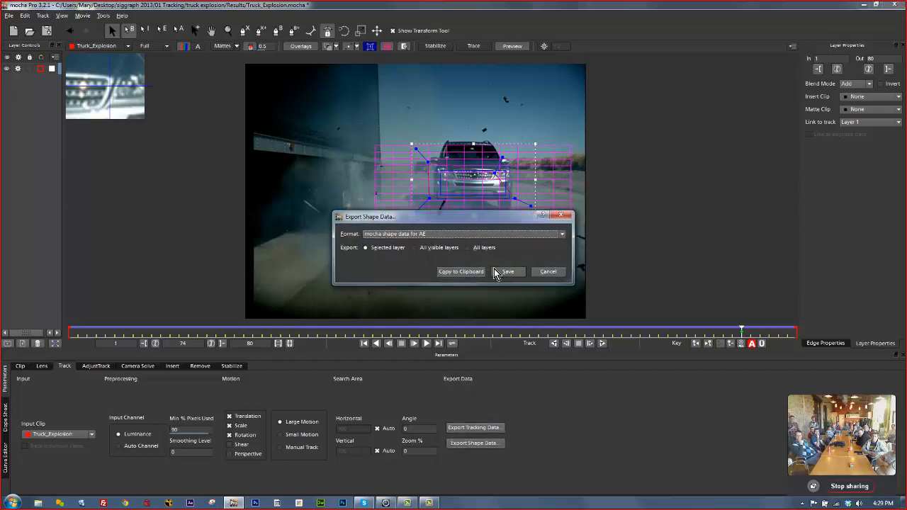
pyautogui.click(549, 272)
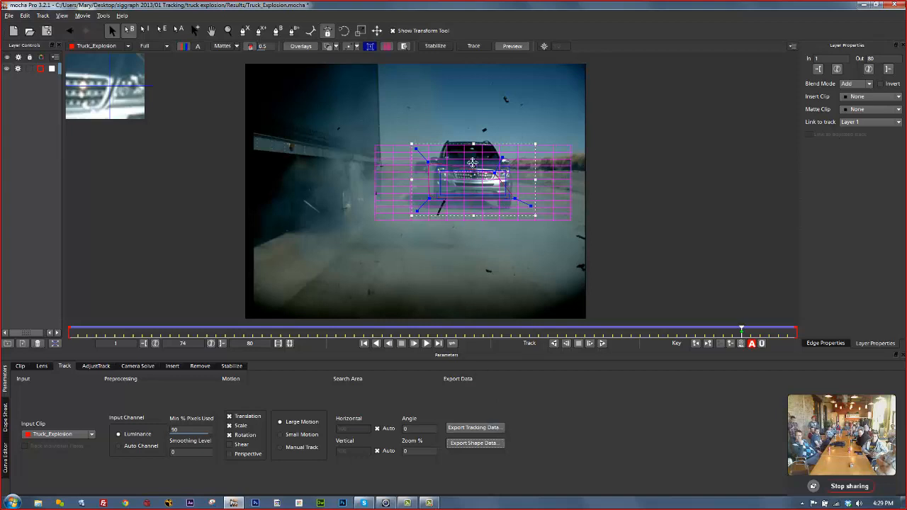
# Stretch the planar surface up to the SUV's roof, out to the left and down to the road.
pyautogui.moveTo(504, 175); pyautogui.dragTo(490, 143)
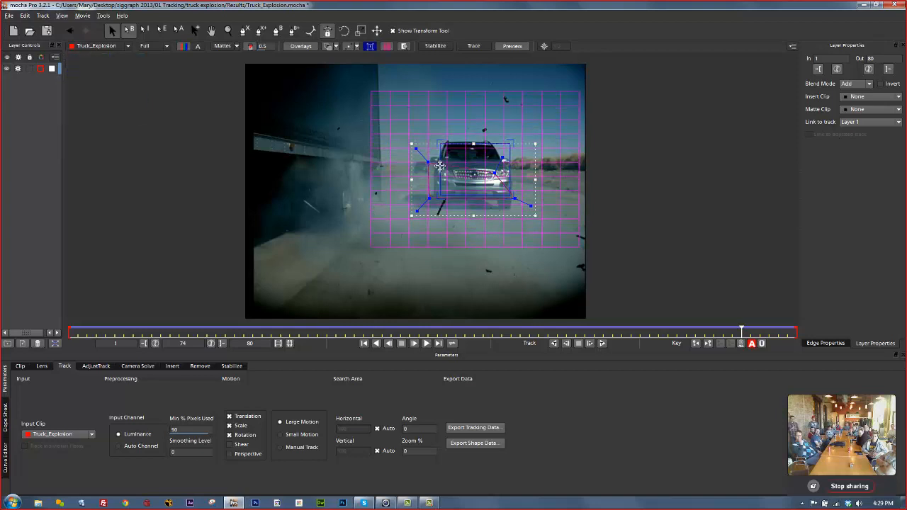
pyautogui.moveTo(440, 165); pyautogui.dragTo(434, 167)
pyautogui.moveTo(466, 195); pyautogui.dragTo(465, 206)
pyautogui.click(471, 428)
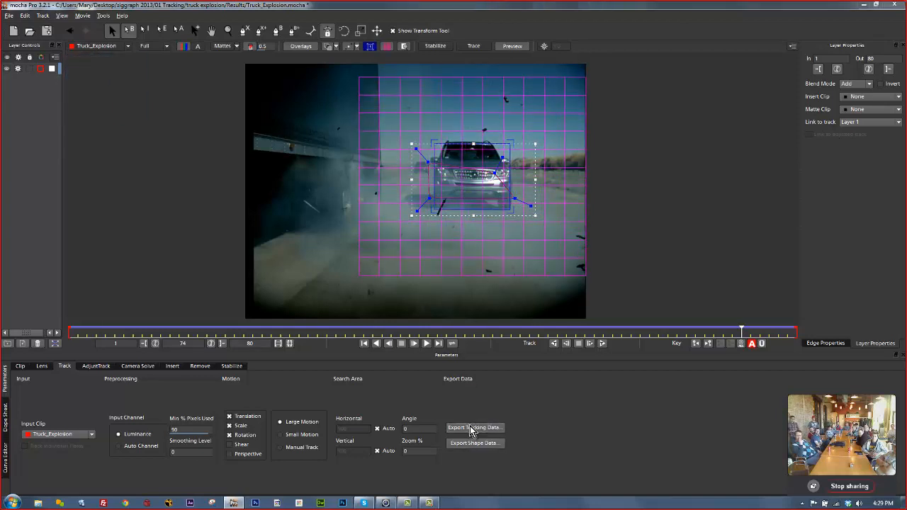
# Browse the tracking export formats and keep After Effects Transform Data.
pyautogui.click(422, 240)
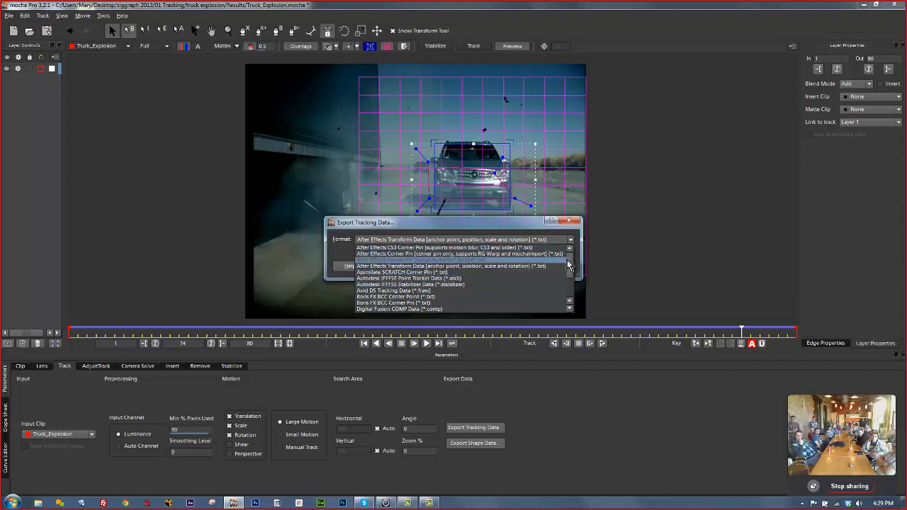
pyautogui.scroll(-1, 571, 268)
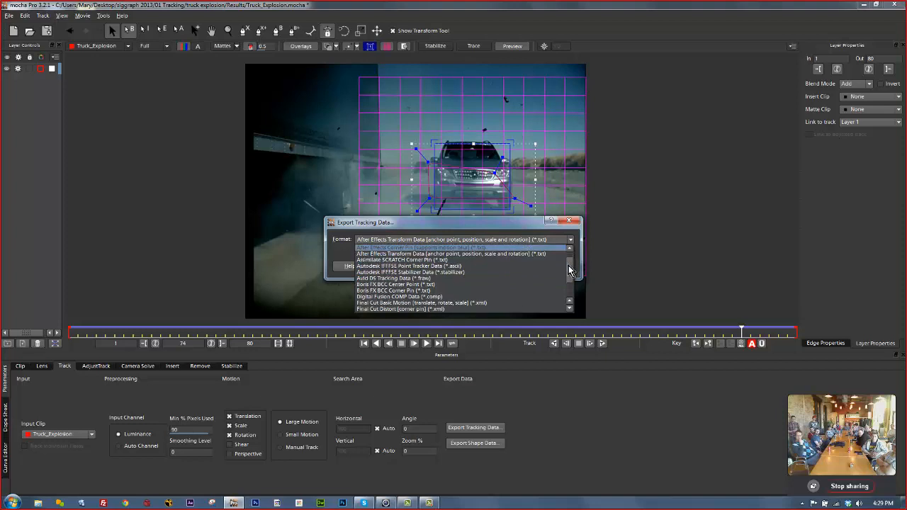
pyautogui.scroll(-2, 569, 267)
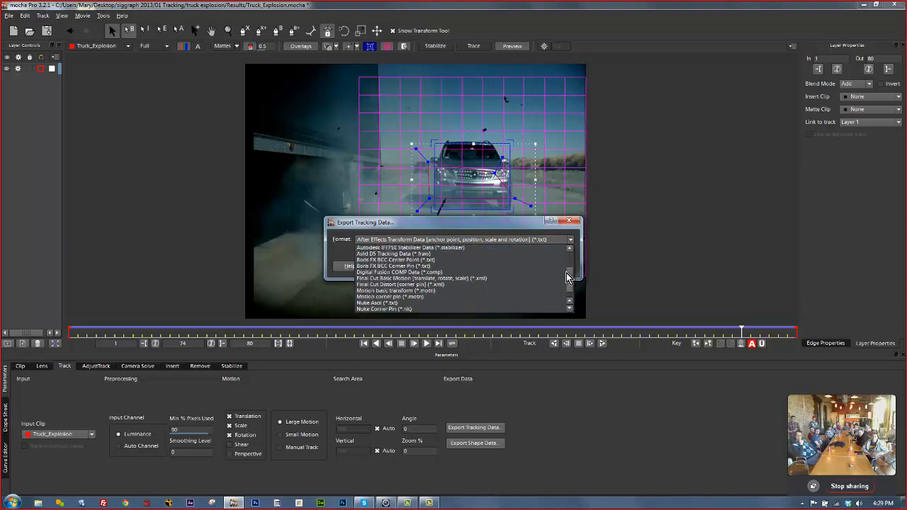
pyautogui.scroll(-2, 567, 273)
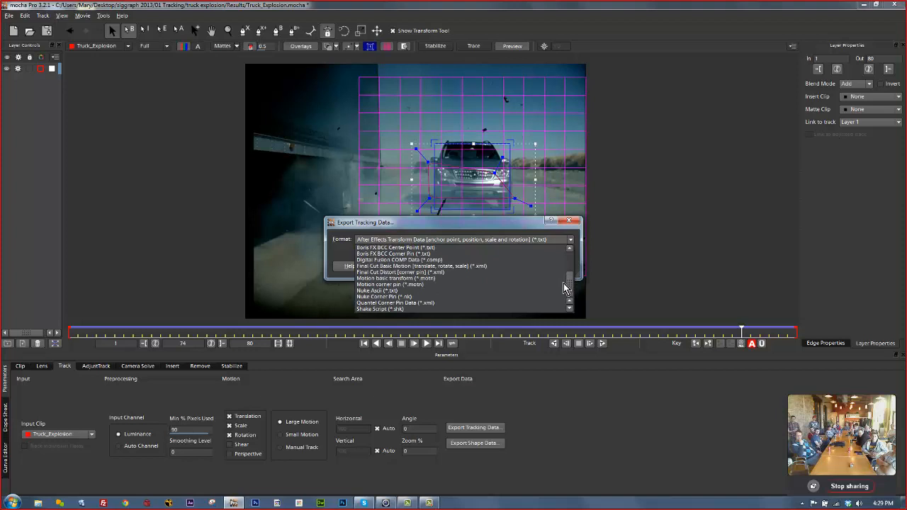
pyautogui.scroll(3, 566, 298)
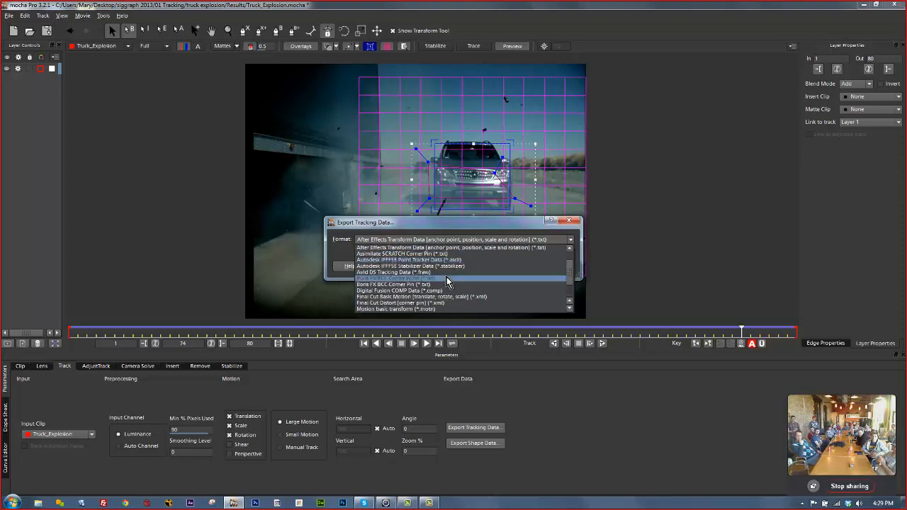
pyautogui.scroll(1, 568, 263)
pyautogui.moveTo(569, 254)
pyautogui.mouseDown()
pyautogui.moveTo(565, 309)
pyautogui.moveTo(565, 258)
pyautogui.mouseUp()
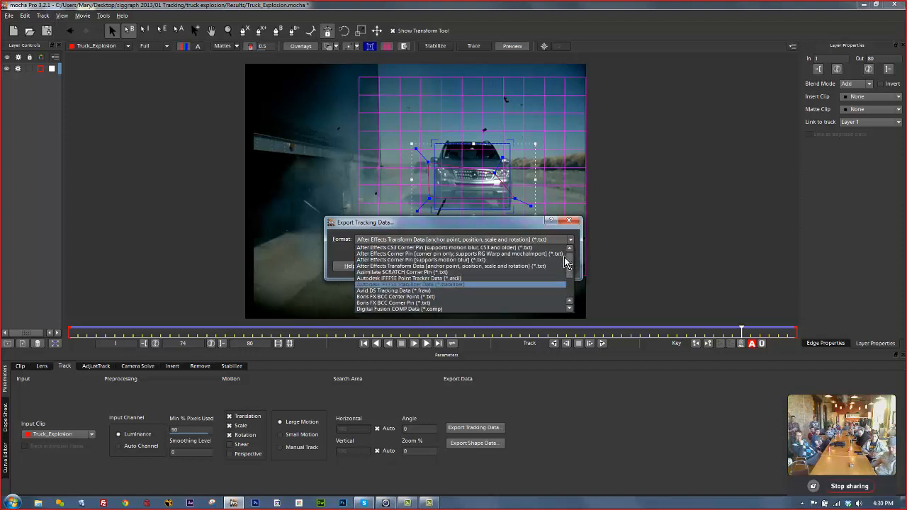
pyautogui.moveTo(565, 257)
pyautogui.mouseDown()
pyautogui.moveTo(566, 297)
pyautogui.moveTo(567, 243)
pyautogui.mouseUp()
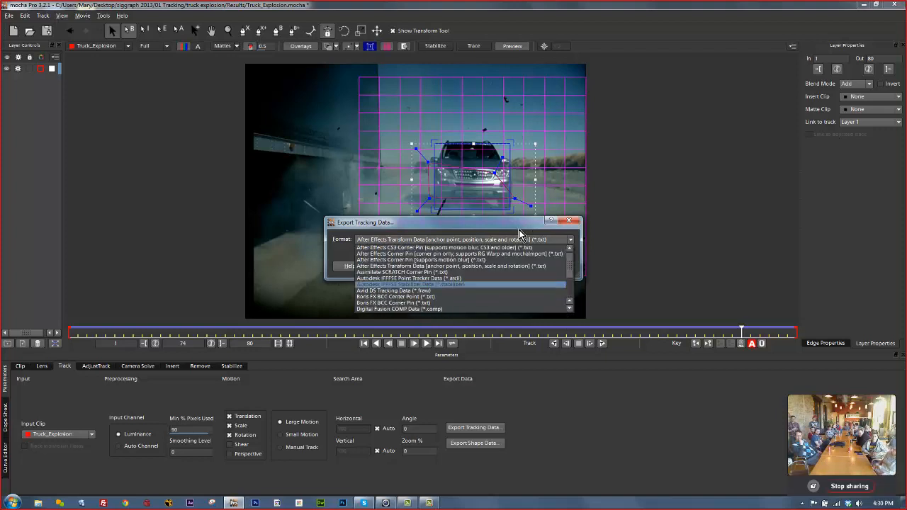
pyautogui.click(501, 231)
# Cancel the tracking export and list the Export Shape Data formats.
pyautogui.click(554, 267)
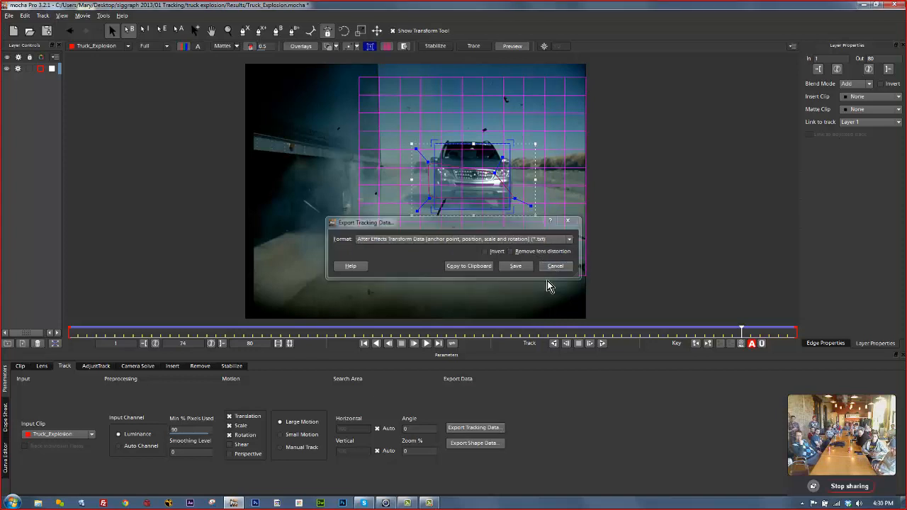
pyautogui.click(474, 443)
pyautogui.click(455, 235)
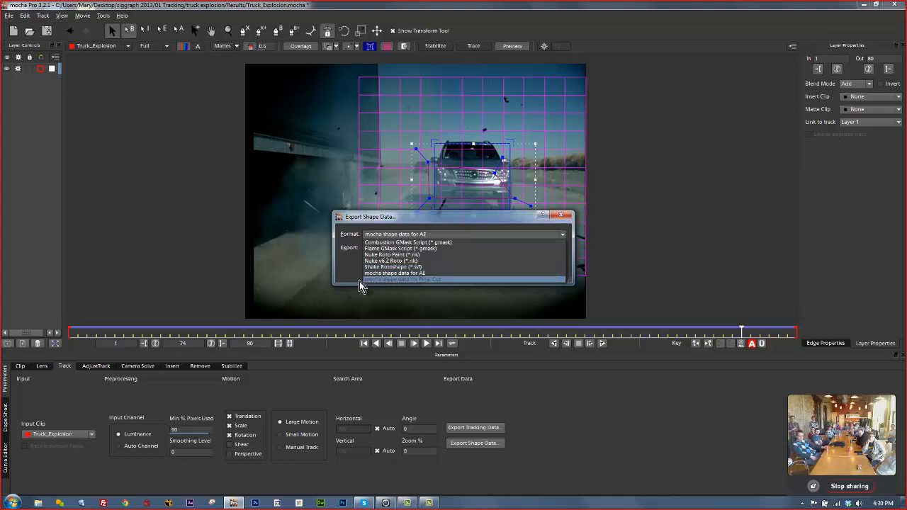
# Leave 'mocha shape data for AE' selected and close the Format list.
pyautogui.click(531, 214)
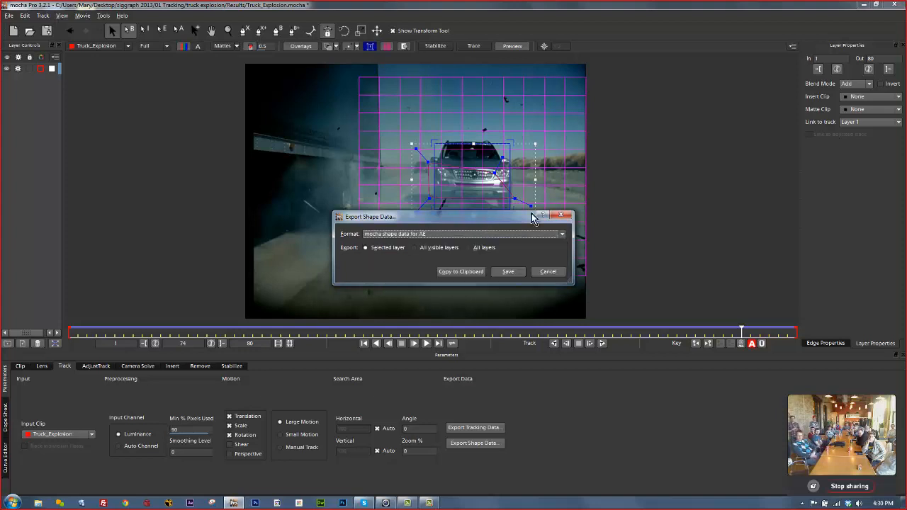
# Cancel the mocha shape export and close After Effects' Welcome screen.
pyautogui.click(545, 275)
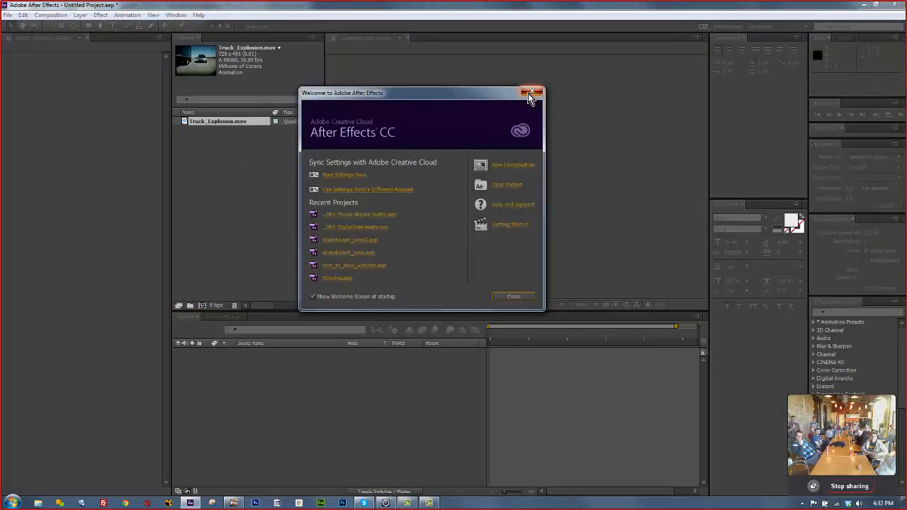
pyautogui.click(531, 92)
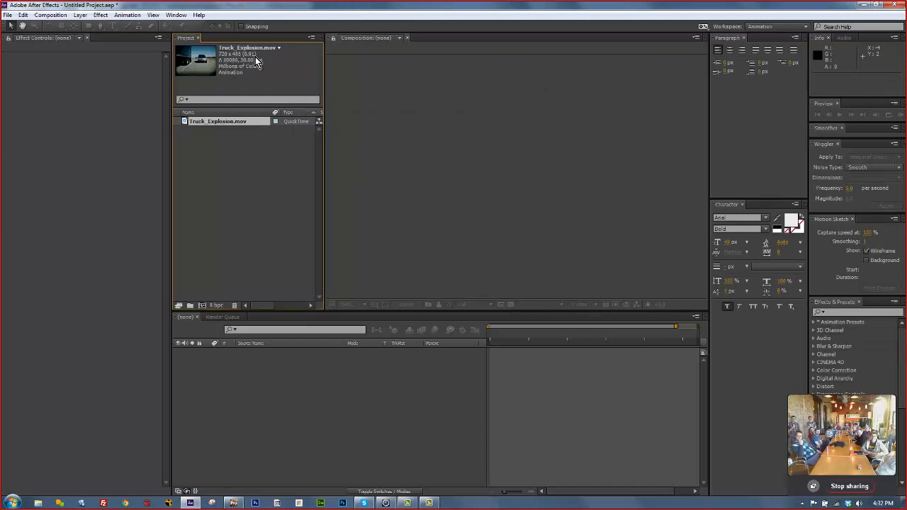
# Interpret Truck_Explosion.mov with Square Pixels so it reads 720 x 486 (1.00).
pyautogui.rightClick(230, 122)
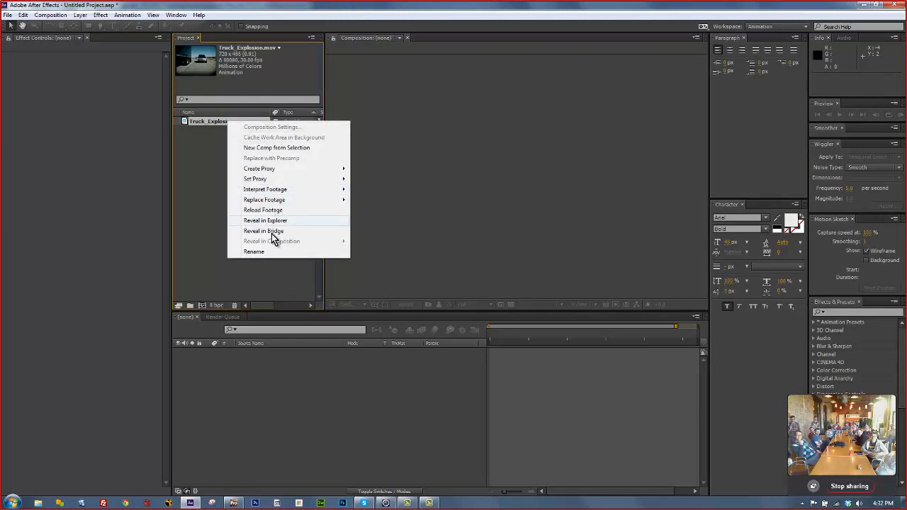
pyautogui.moveTo(275, 191)
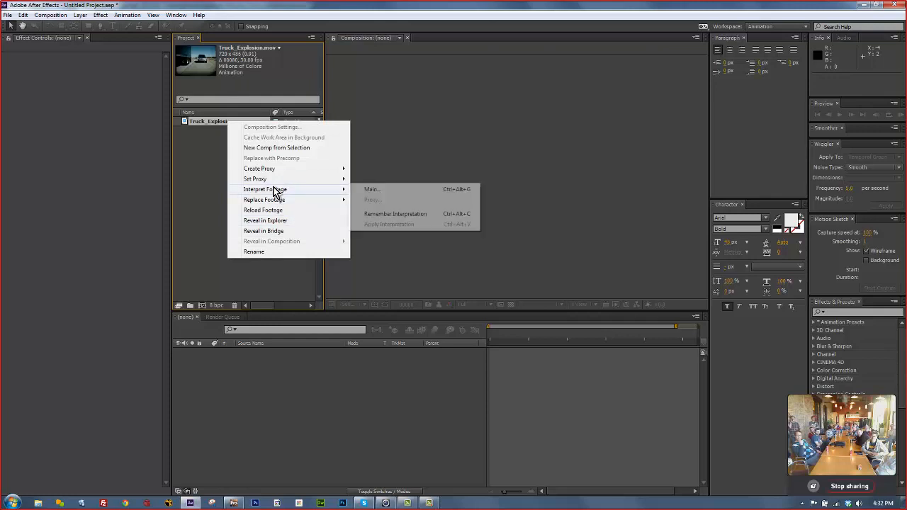
pyautogui.click(394, 192)
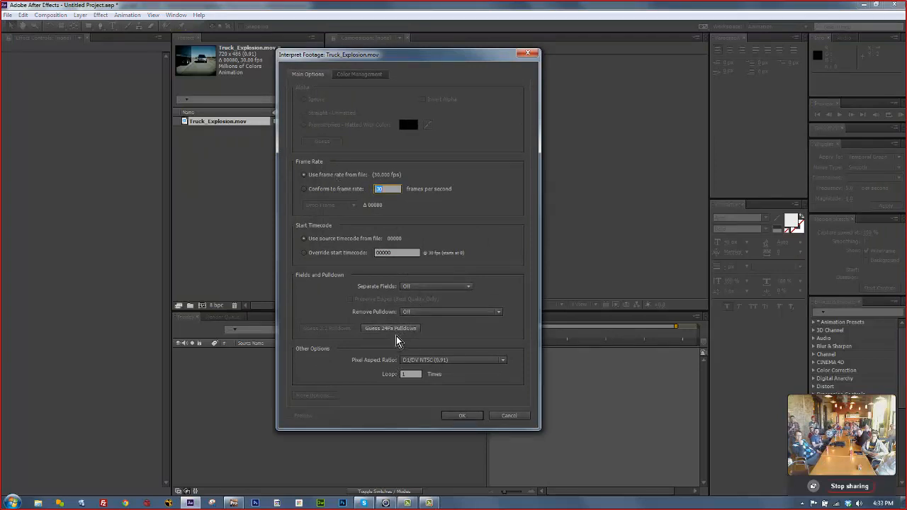
pyautogui.click(434, 361)
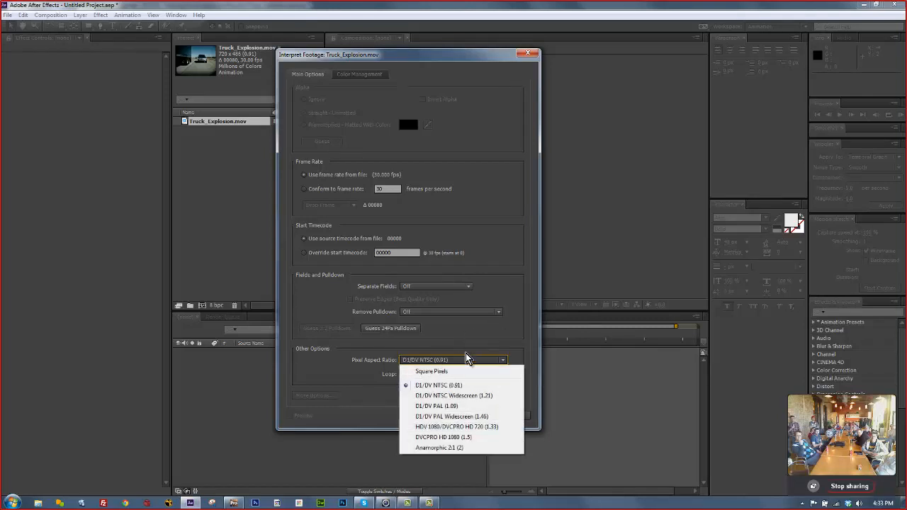
pyautogui.click(447, 373)
pyautogui.click(458, 417)
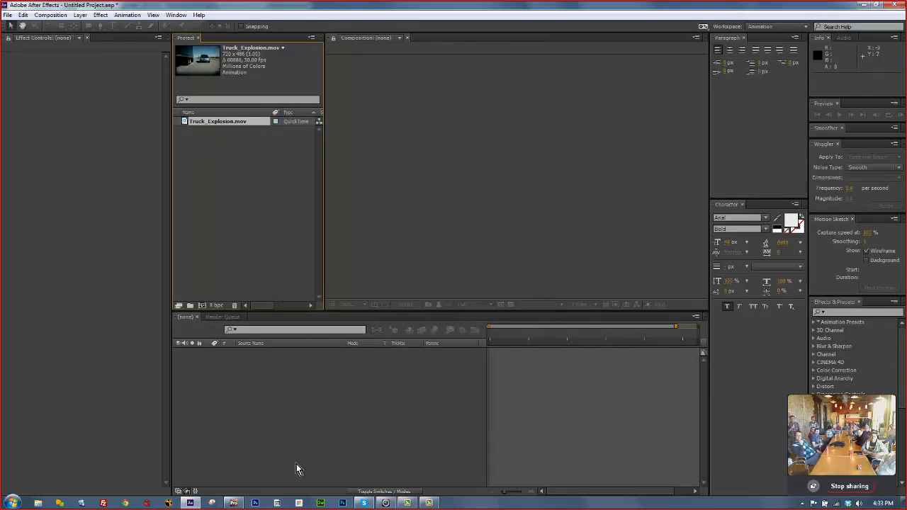
# In mocha Pro's Clip settings, set a Custom pixel aspect ratio of 1.
pyautogui.click(234, 504)
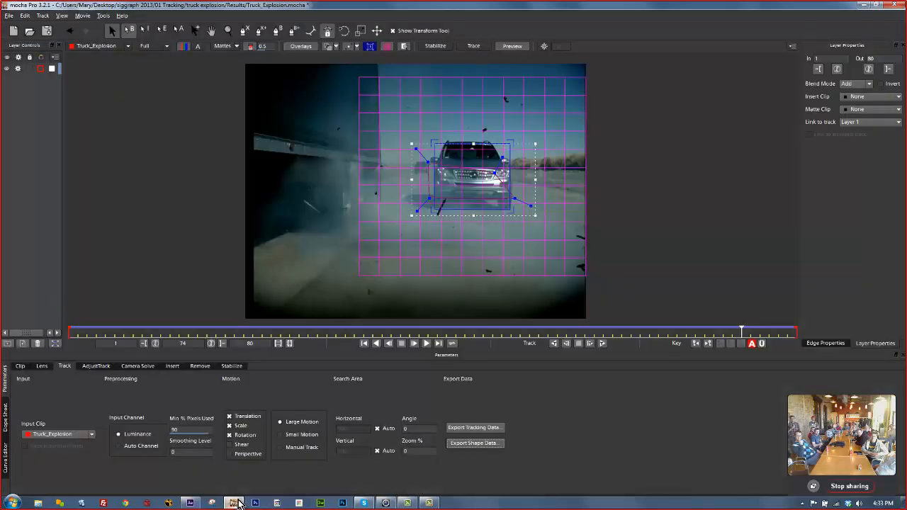
pyautogui.click(20, 366)
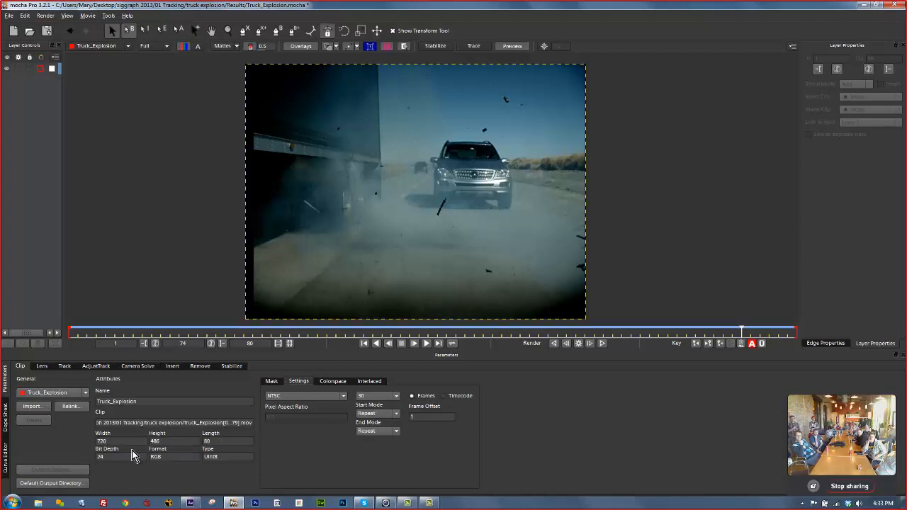
pyautogui.click(293, 396)
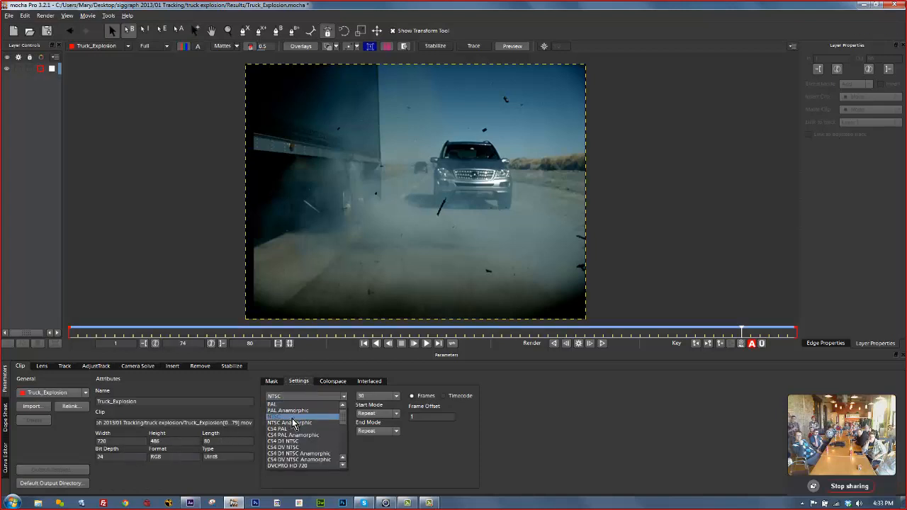
pyautogui.scroll(-3, 314, 419)
pyautogui.click(298, 465)
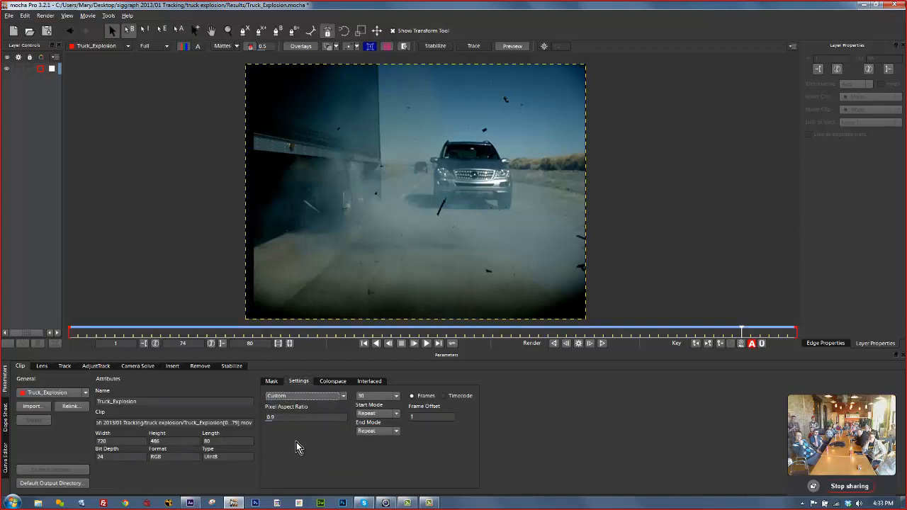
pyautogui.write('1')
pyautogui.press('Return')
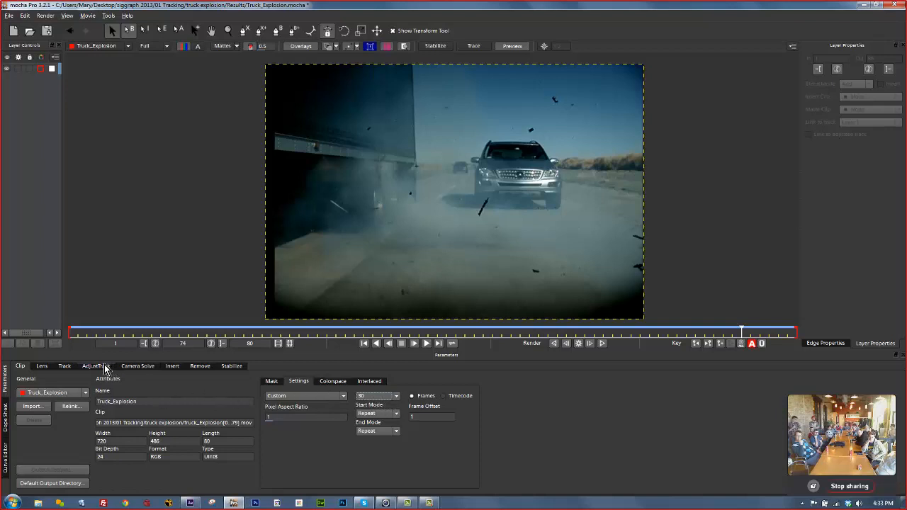
# Back in the Track settings, return to frame 1 and track the car forward.
pyautogui.click(68, 366)
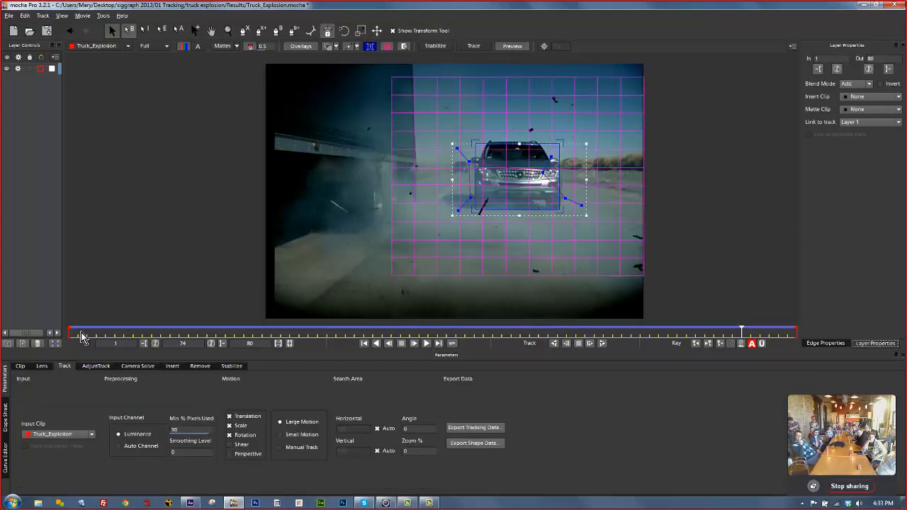
pyautogui.moveTo(739, 332); pyautogui.dragTo(4, 262)
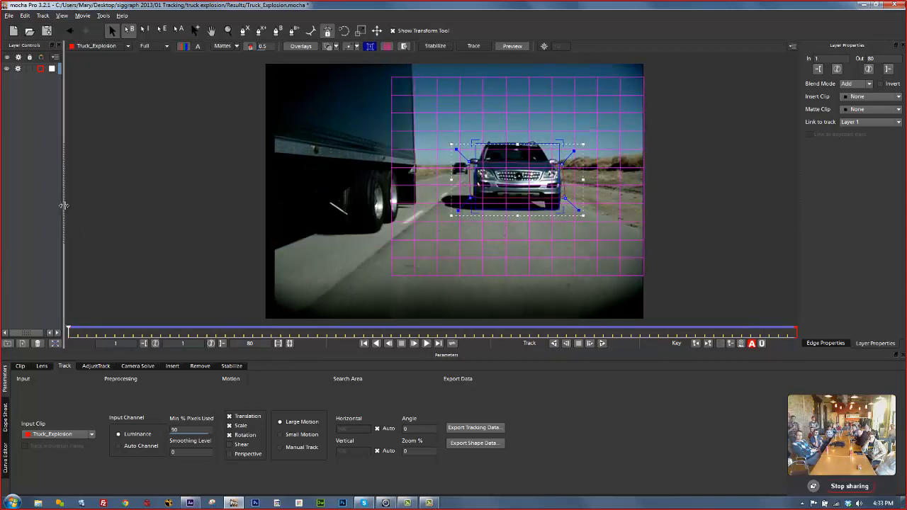
pyautogui.moveTo(64, 217); pyautogui.dragTo(166, 217)
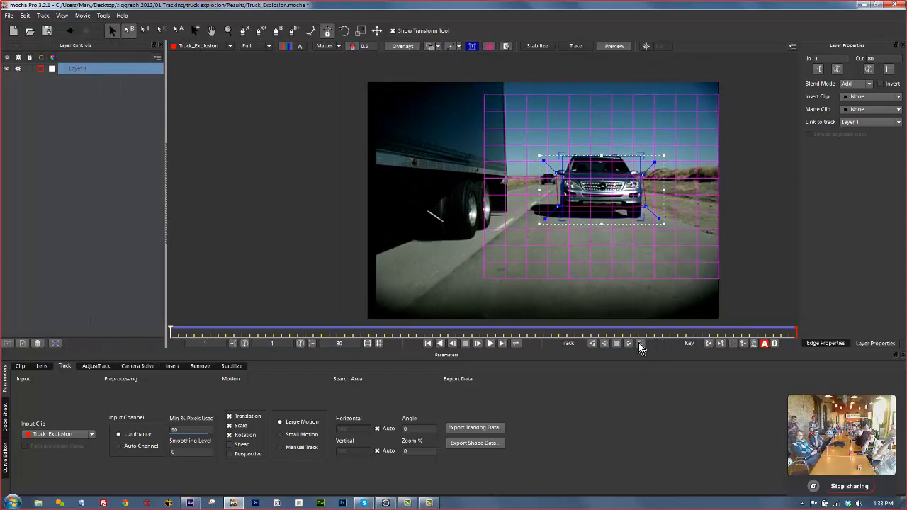
pyautogui.click(639, 343)
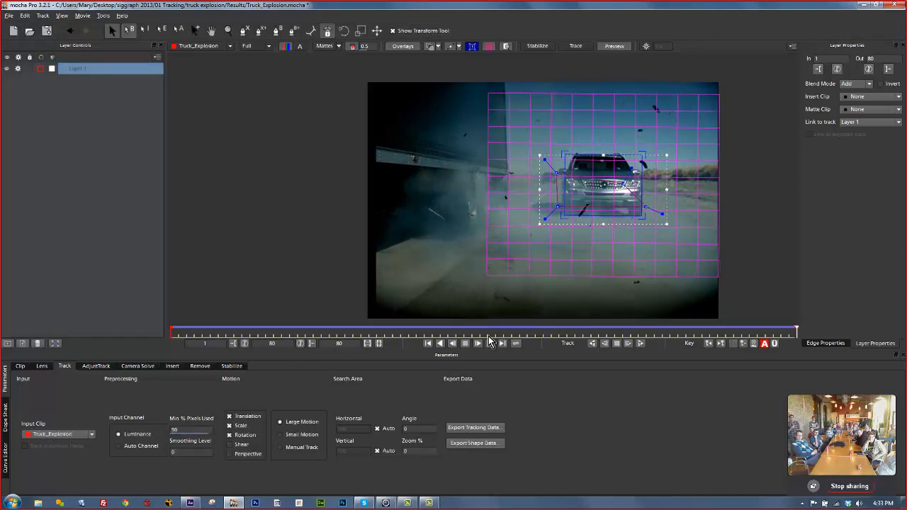
# Copy the car track to the clipboard as After Effects Transform Data, then return to After Effects.
pyautogui.click(478, 430)
pyautogui.click(432, 241)
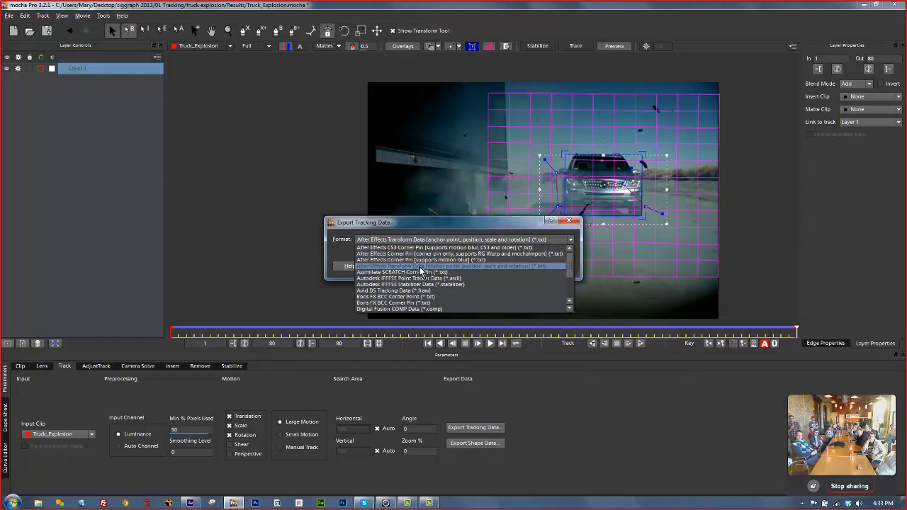
pyautogui.click(420, 268)
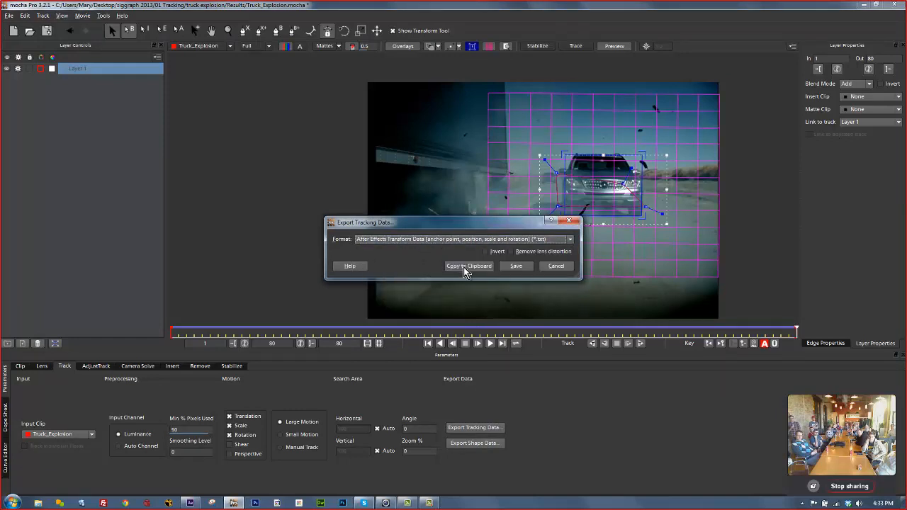
pyautogui.click(466, 267)
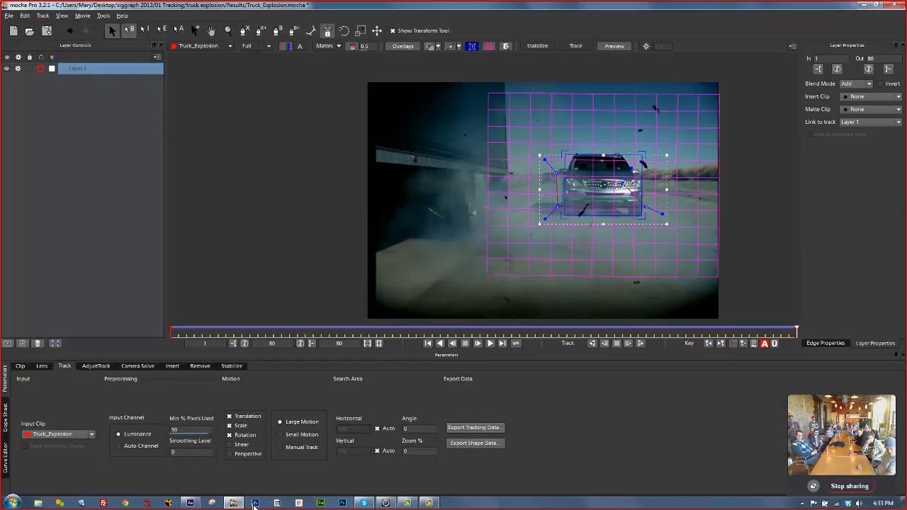
pyautogui.moveTo(254, 505)
pyautogui.click(262, 450)
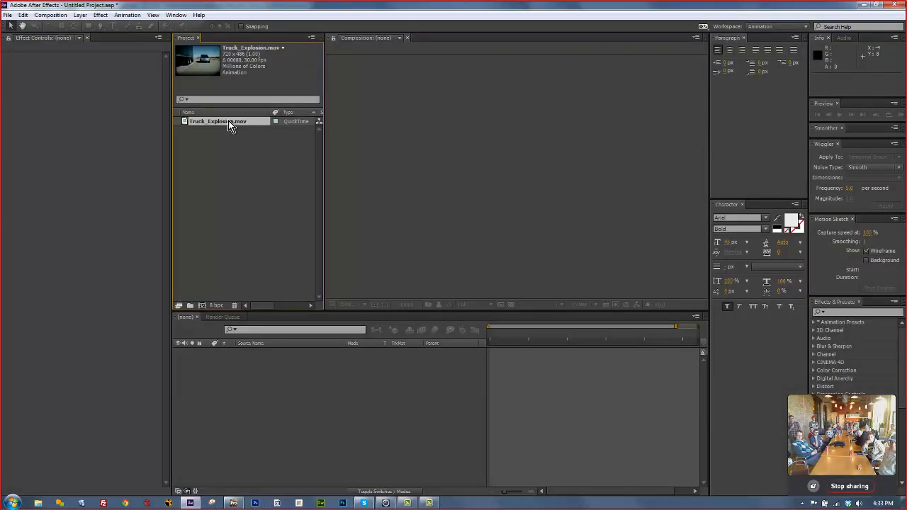
# Build a Truck_Explosion comp from the footage and paste the 320 tracking keyframes onto a new Null 1.
pyautogui.moveTo(229, 125); pyautogui.dragTo(352, 401)
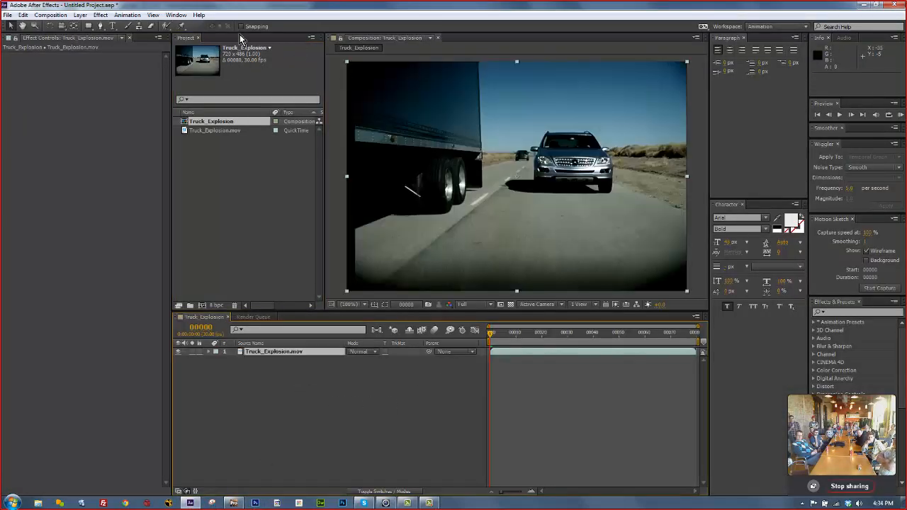
pyautogui.click(80, 15)
pyautogui.moveTo(90, 28)
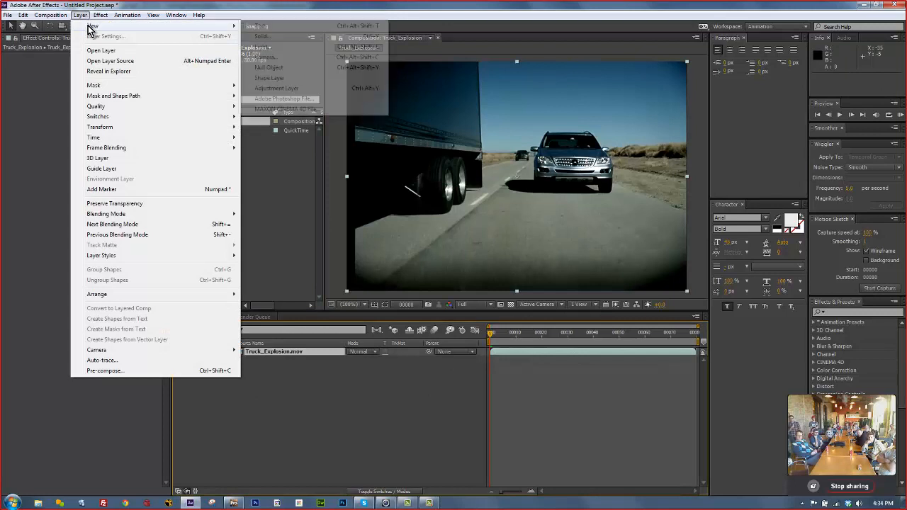
pyautogui.click(280, 68)
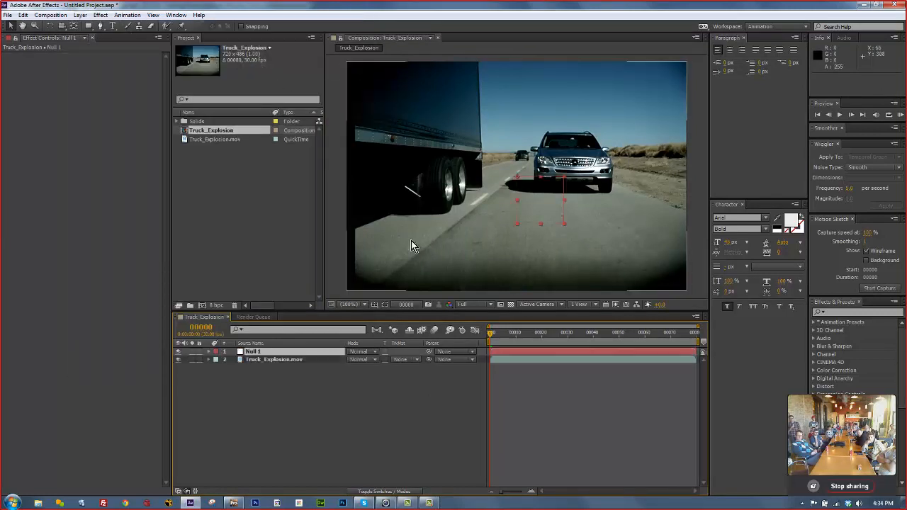
pyautogui.click(23, 15)
pyautogui.click(57, 93)
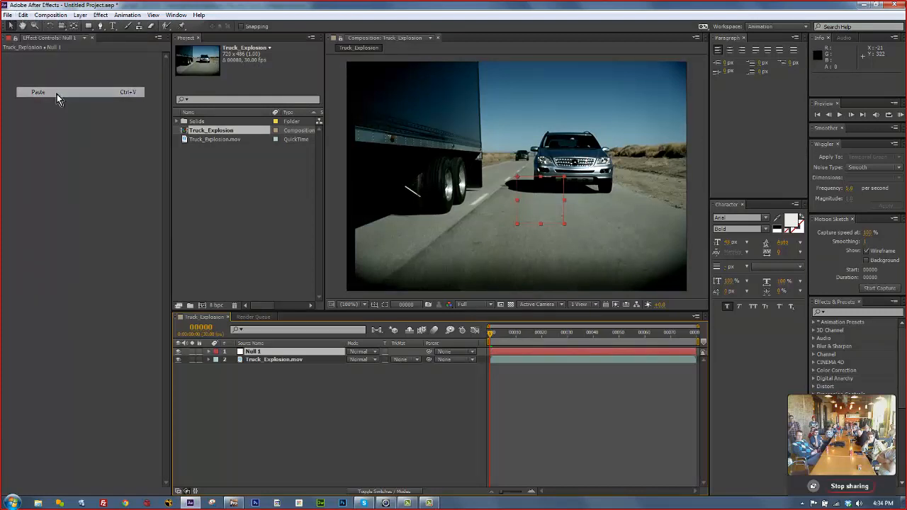
pyautogui.click(210, 353)
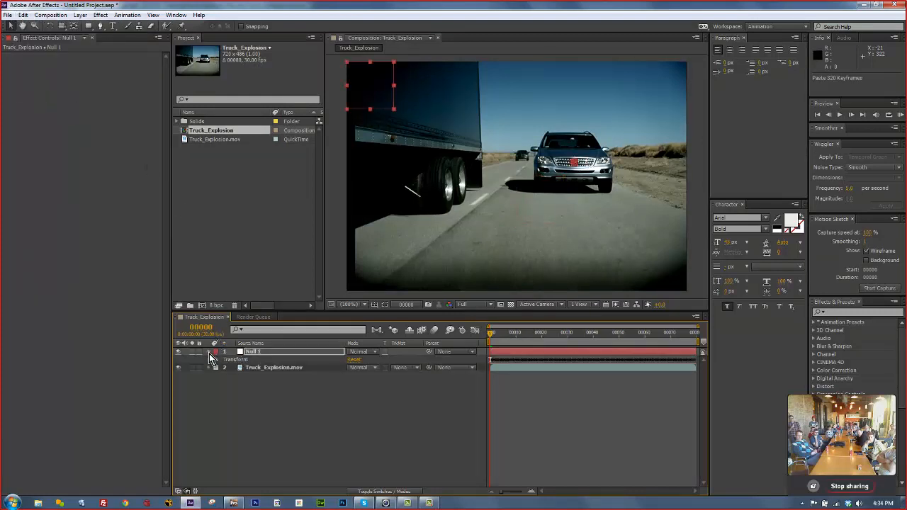
# Clear Null 1's Anchor Point keyframes and squash its scale to 94.9%.
pyautogui.click(217, 360)
pyautogui.moveTo(491, 331); pyautogui.dragTo(439, 326)
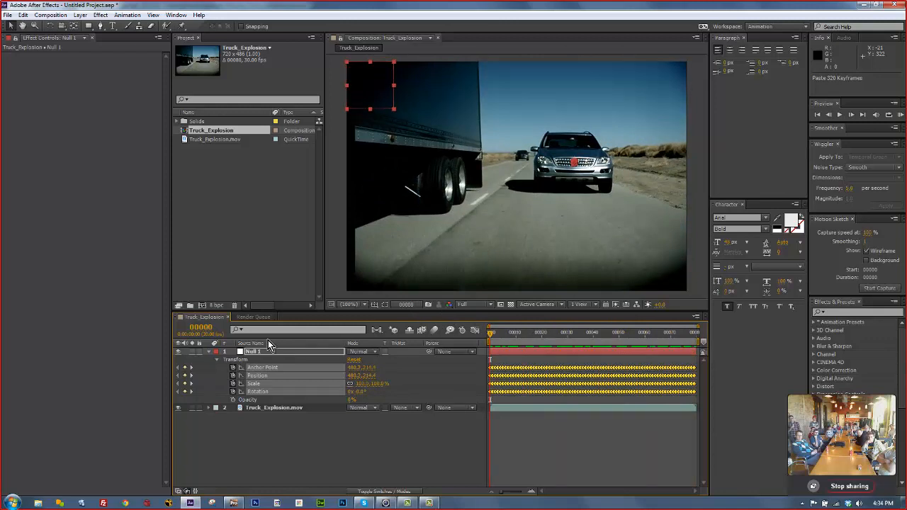
pyautogui.click(282, 360)
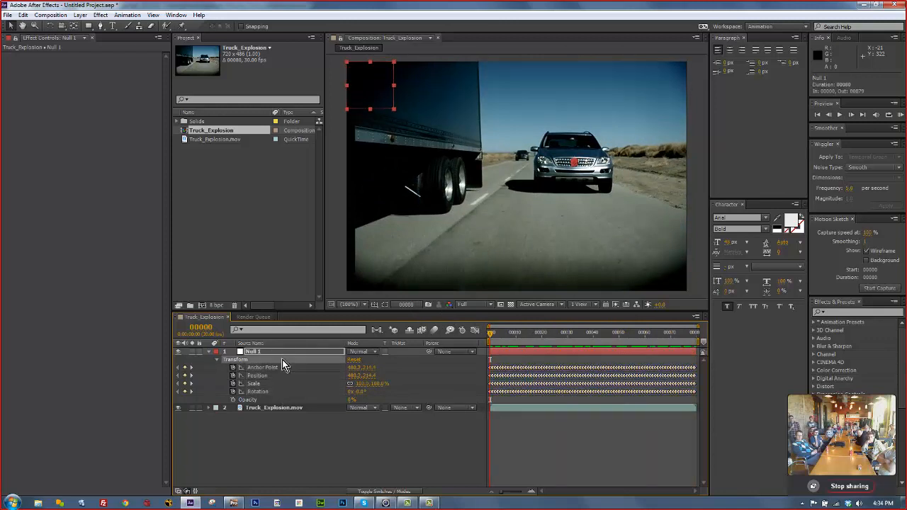
pyautogui.click(279, 366)
pyautogui.click(233, 367)
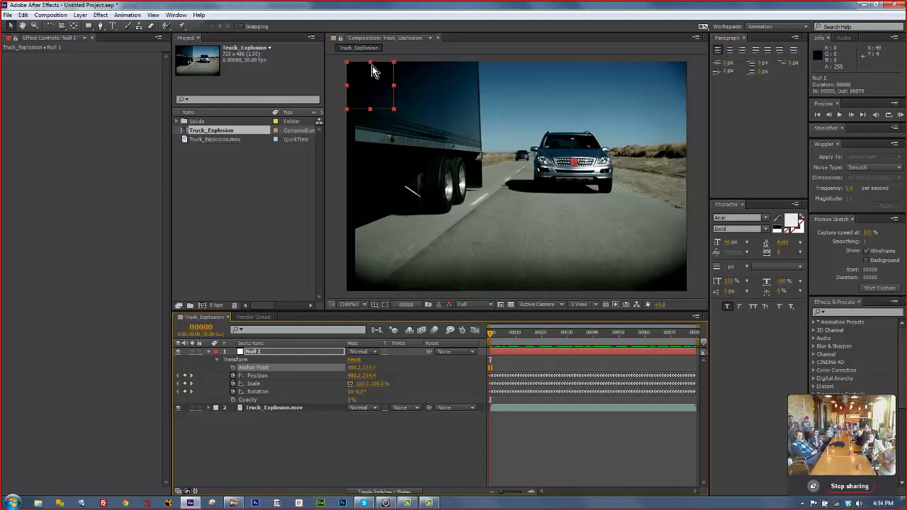
pyautogui.moveTo(373, 67); pyautogui.dragTo(476, 67)
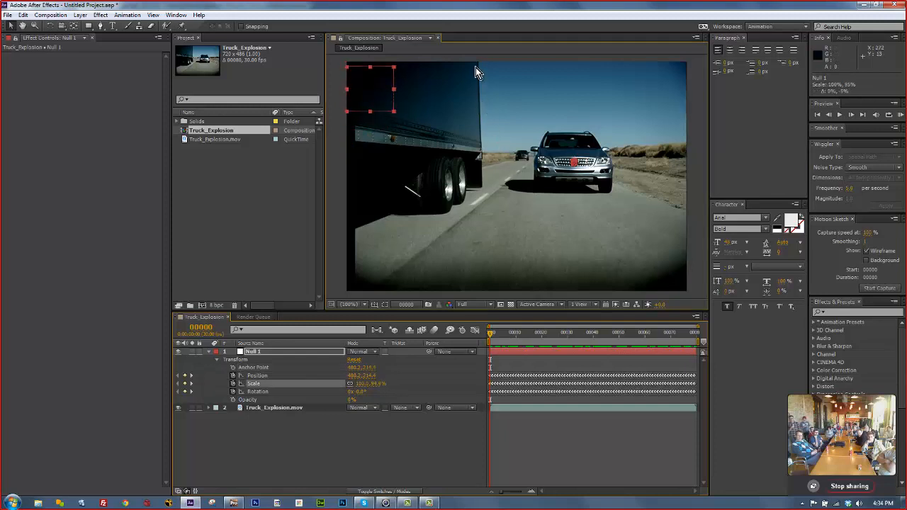
# Scrub to check the track, return to the first frame, and delete the Null 1 layer.
pyautogui.moveTo(493, 334); pyautogui.dragTo(627, 343)
pyautogui.press('Home')
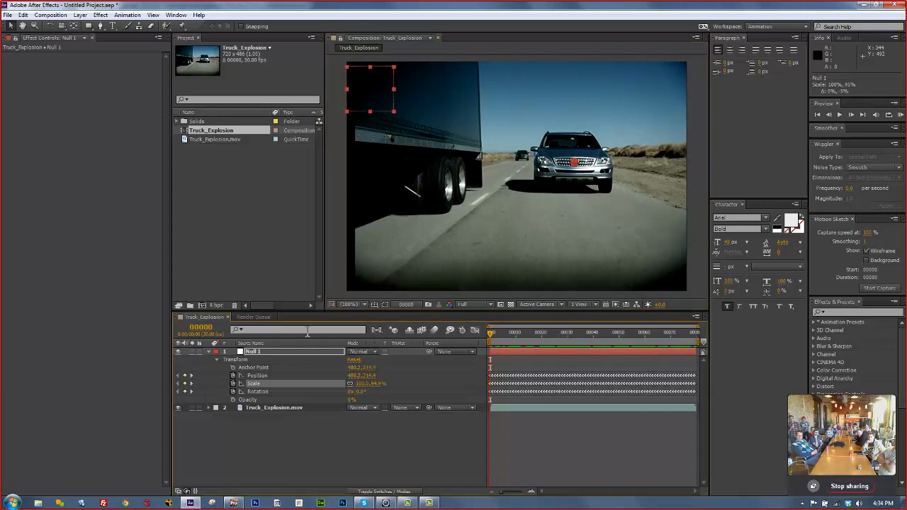
pyautogui.click(287, 368)
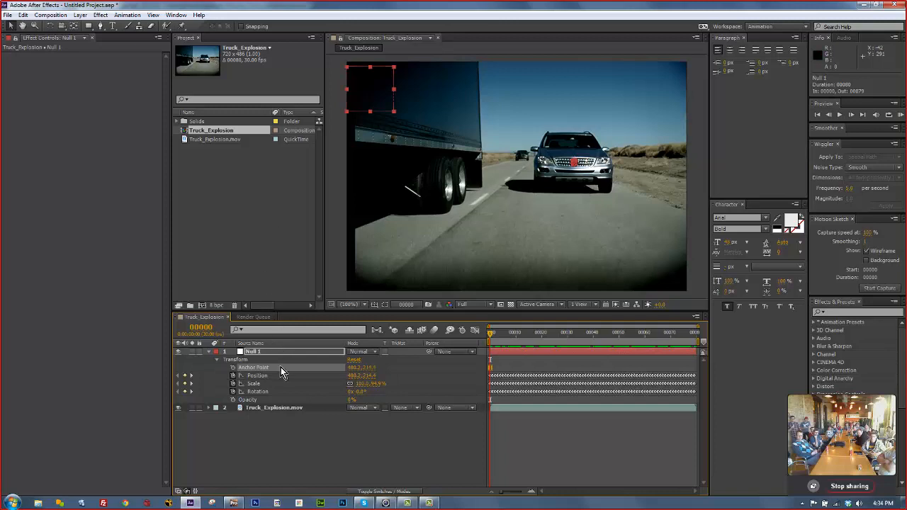
pyautogui.click(262, 352)
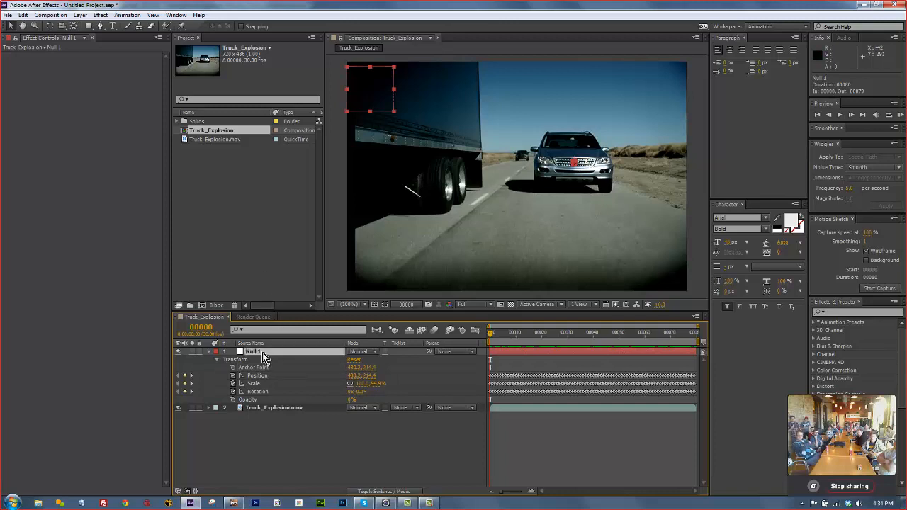
pyautogui.press('Delete')
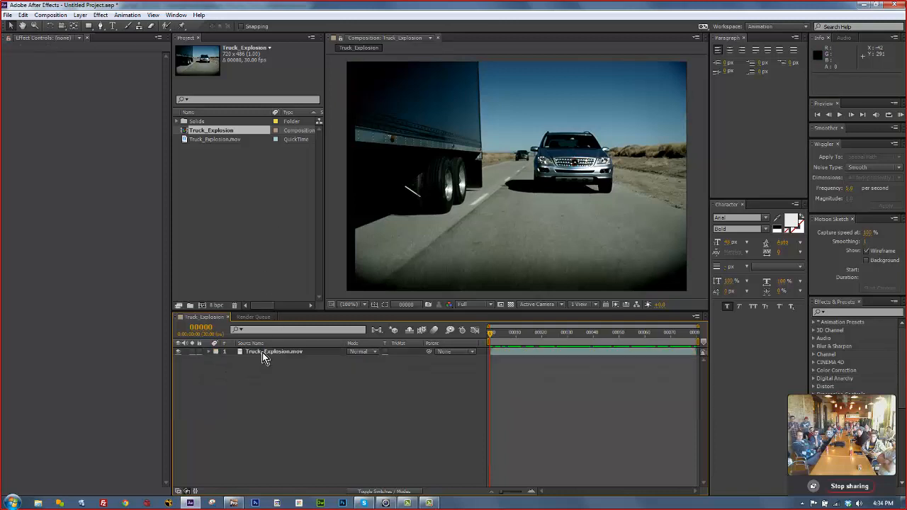
# Add a full-frame FF0000 solid, Red Solid 1, then switch to mocha Pro.
pyautogui.click(80, 15)
pyautogui.moveTo(84, 26)
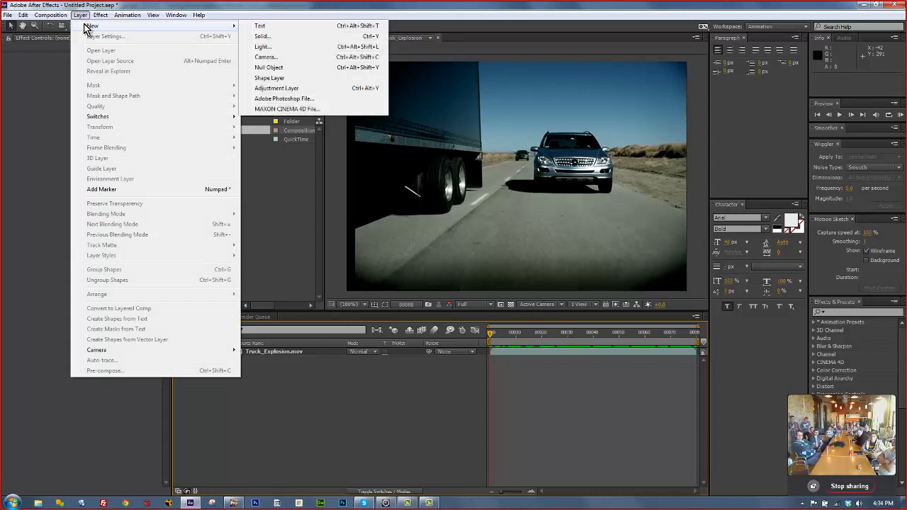
pyautogui.click(290, 34)
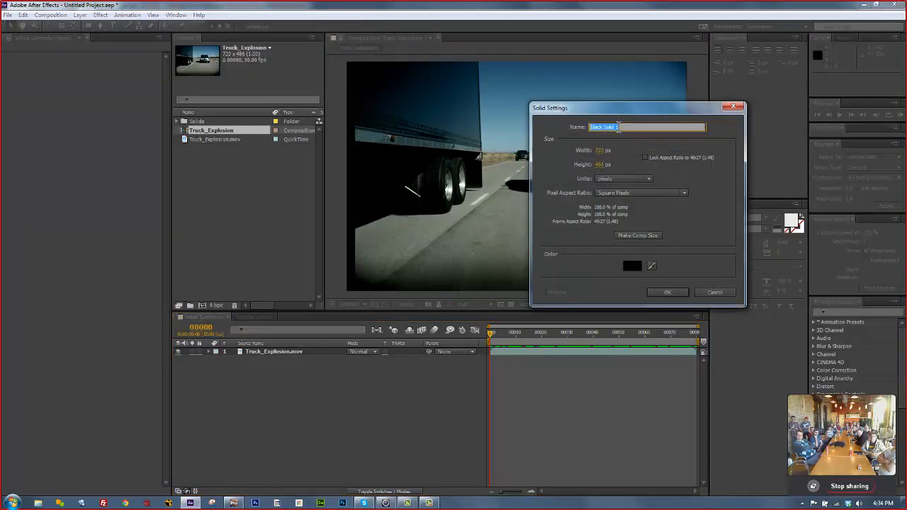
pyautogui.click(633, 266)
pyautogui.moveTo(325, 231); pyautogui.dragTo(375, 192)
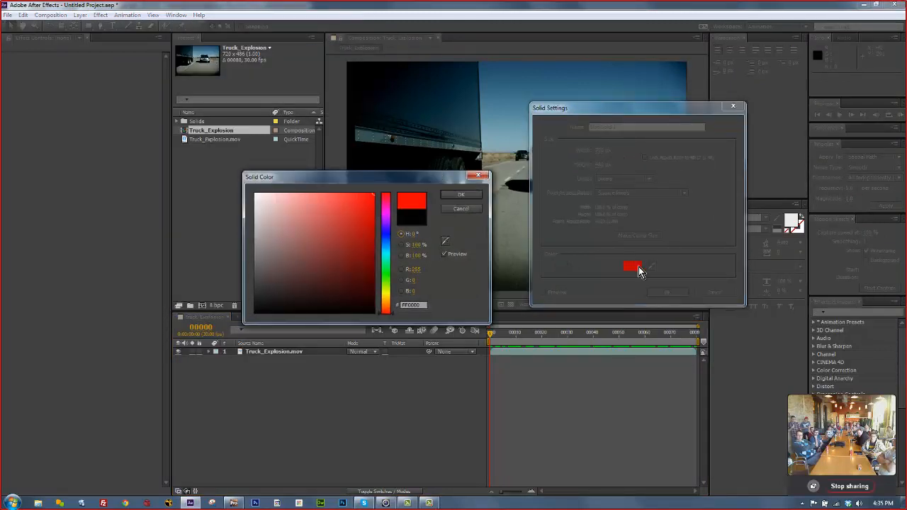
pyautogui.click(671, 293)
pyautogui.click(475, 197)
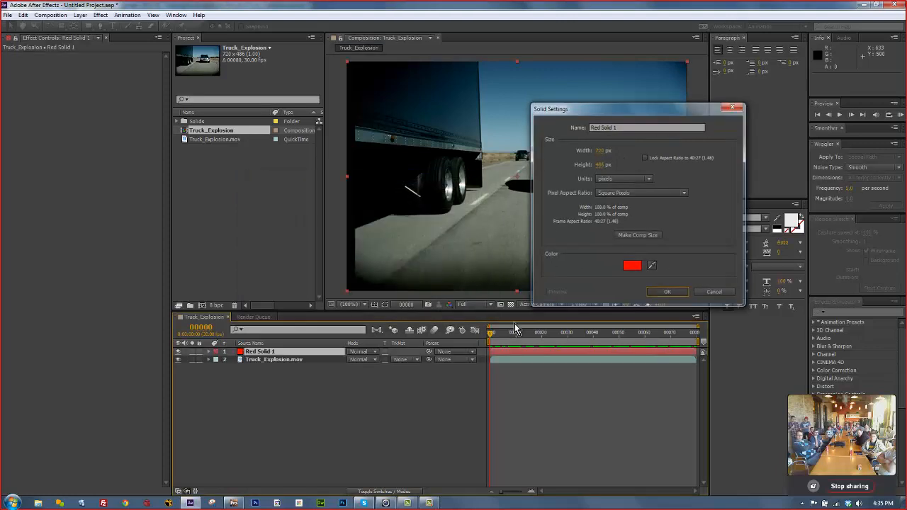
pyautogui.click(677, 292)
pyautogui.click(234, 503)
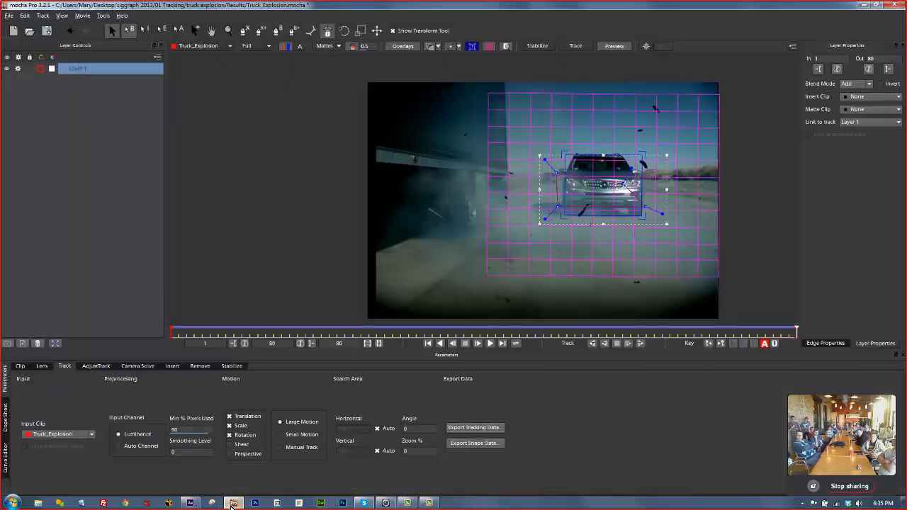
# Copy the track to the clipboard in After Effects Corner Pin (supports motion blur) format.
pyautogui.click(474, 427)
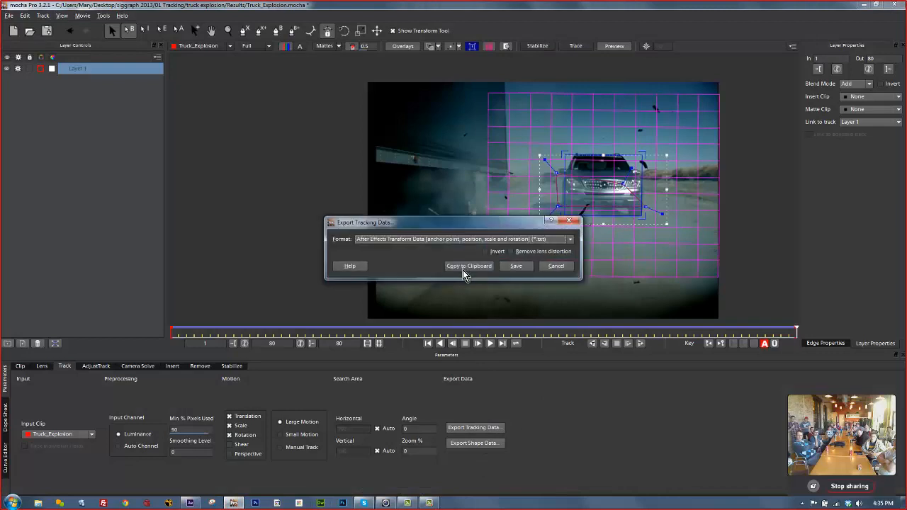
pyautogui.click(415, 240)
pyautogui.click(368, 245)
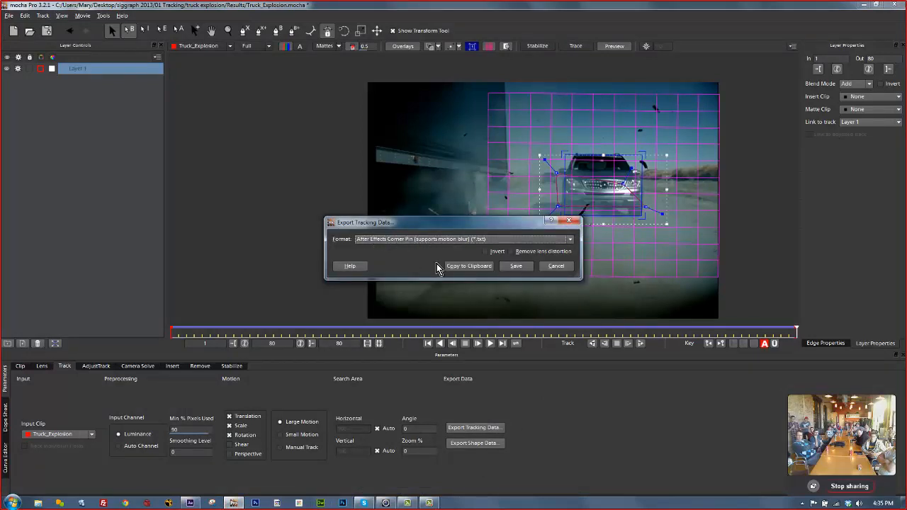
pyautogui.click(458, 267)
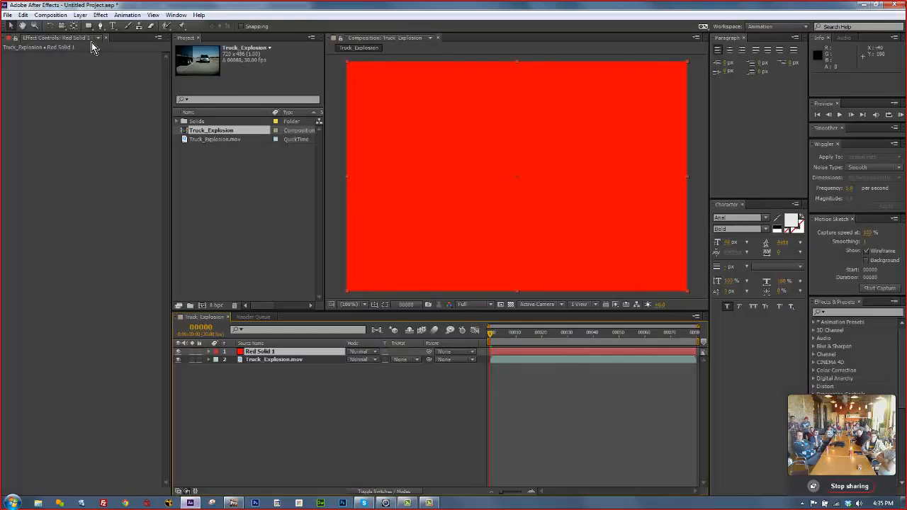
# Paste the 560 Corner Pin keyframes onto Red Solid 1 and play back to review the pin.
pyautogui.click(23, 16)
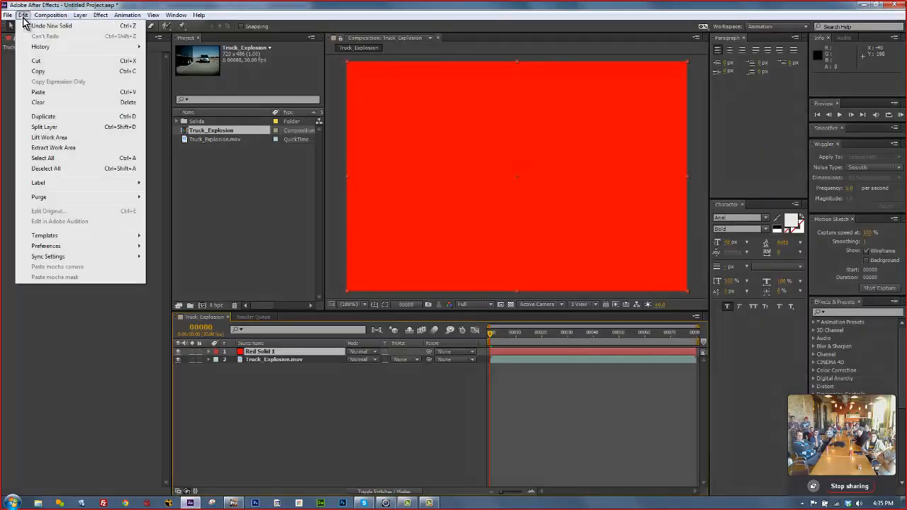
pyautogui.click(44, 105)
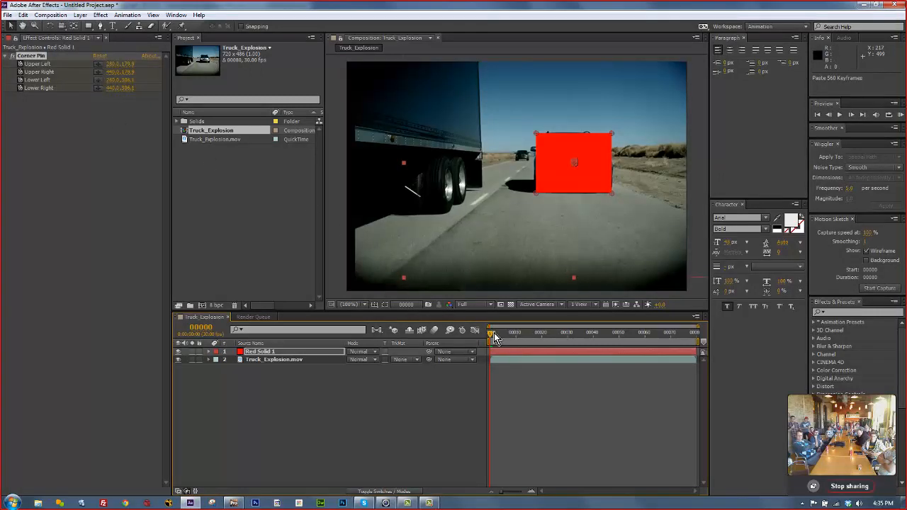
pyautogui.moveTo(494, 333); pyautogui.dragTo(474, 343)
pyautogui.press('space')
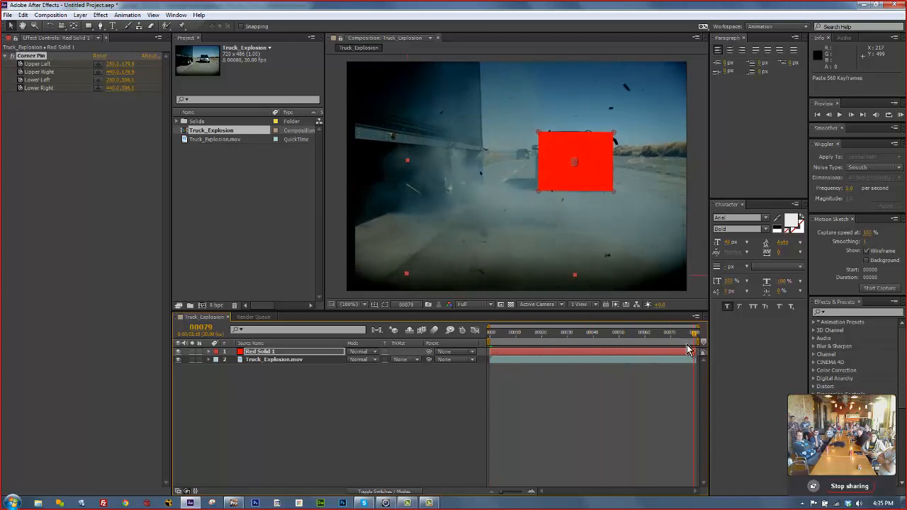
pyautogui.moveTo(687, 345); pyautogui.dragTo(350, 307)
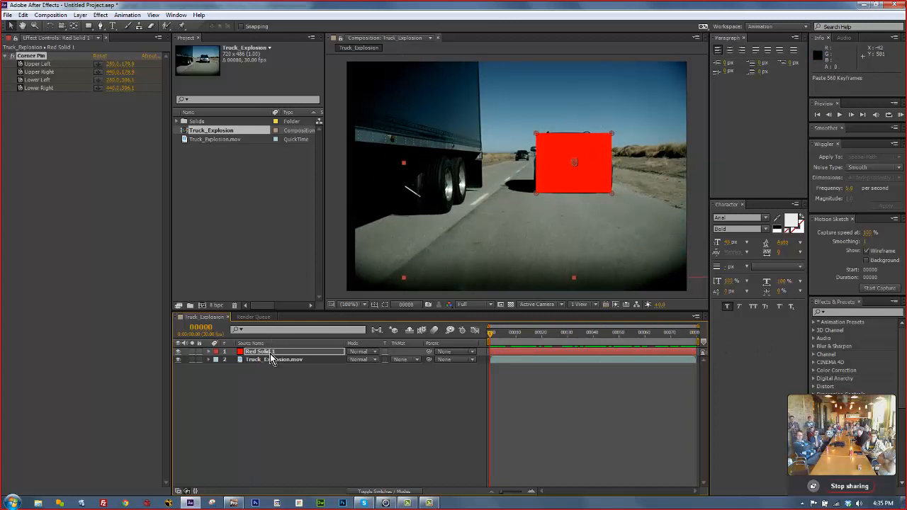
# Hide Red Solid 1, run Align Surface at frame 1 in mocha Pro, then return to After Effects.
pyautogui.click(178, 352)
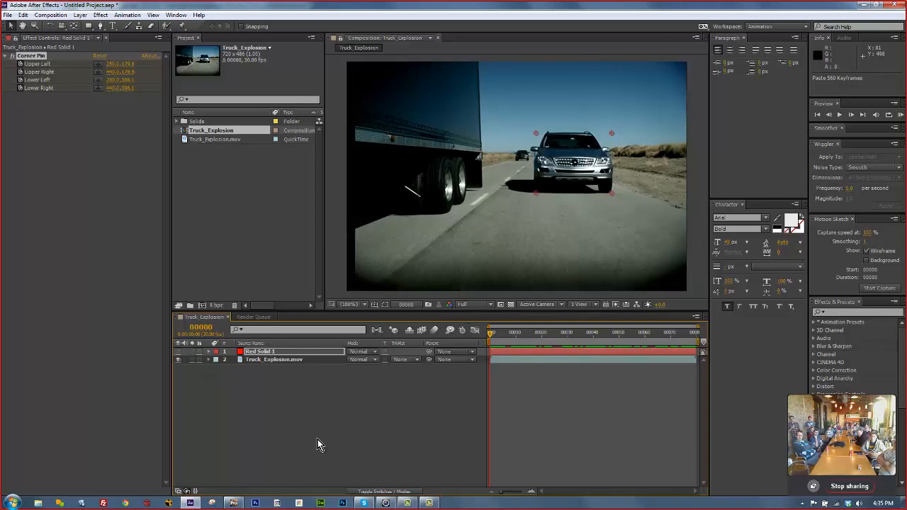
pyautogui.click(238, 505)
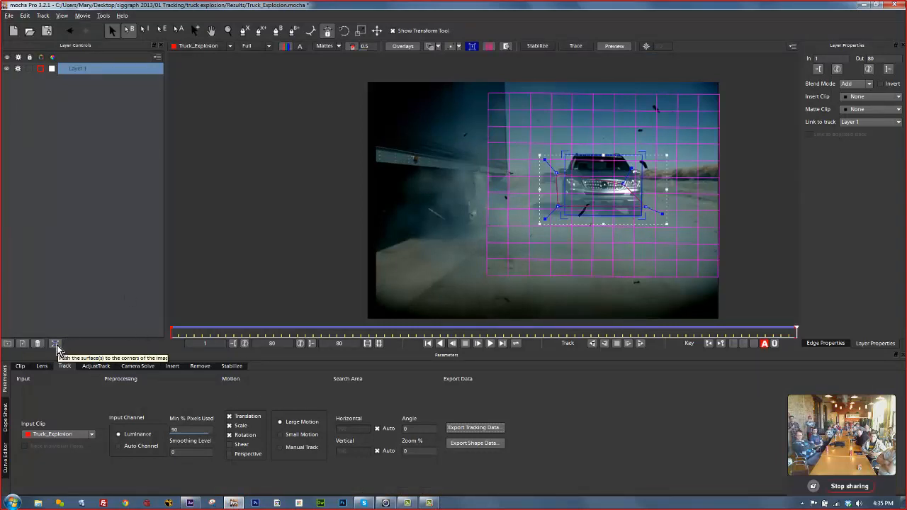
pyautogui.moveTo(796, 330); pyautogui.dragTo(15, 283)
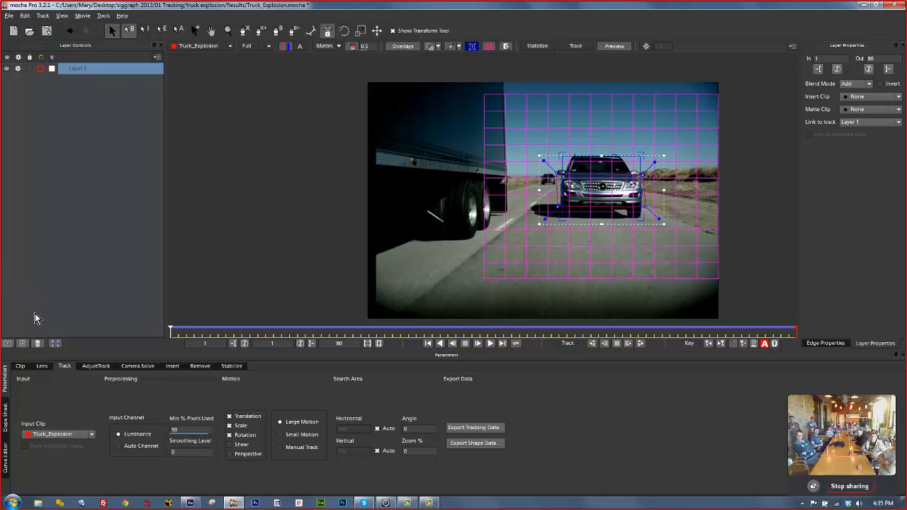
pyautogui.click(55, 344)
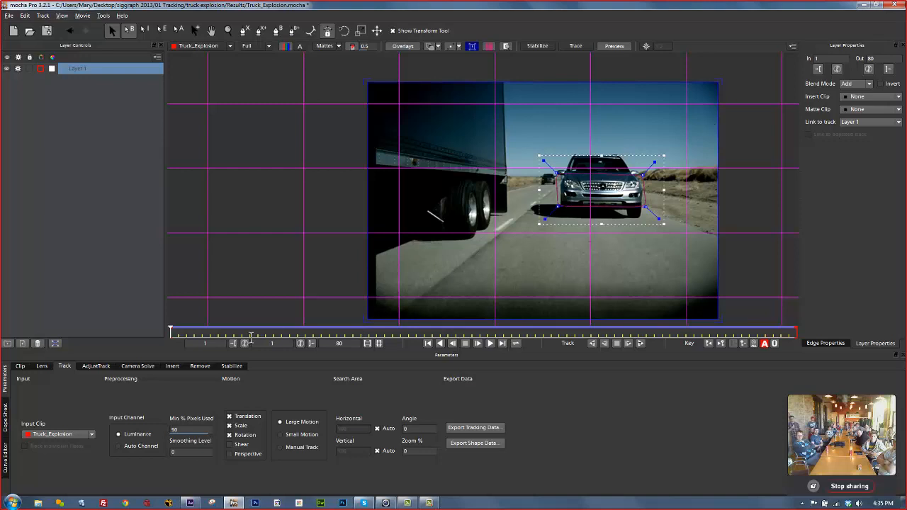
pyautogui.moveTo(171, 331); pyautogui.dragTo(4, 298)
pyautogui.click(190, 503)
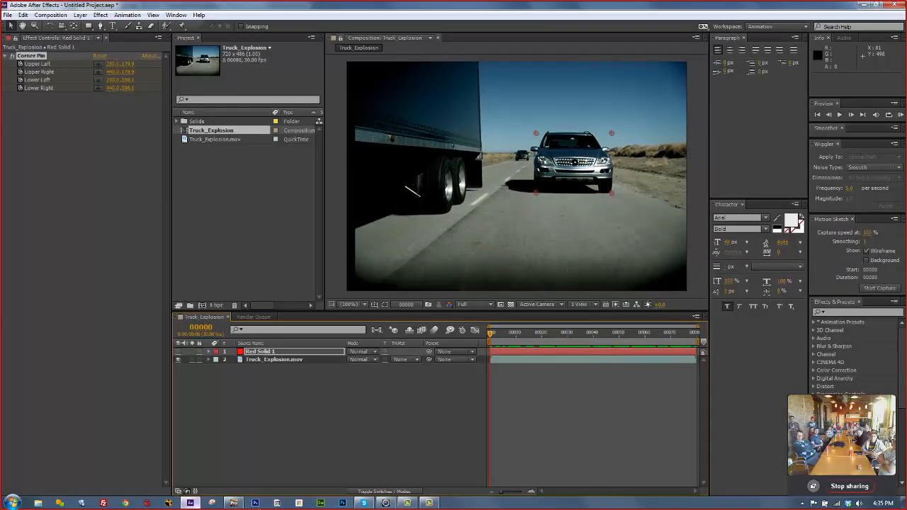
# Show Red Solid 1 again and delete all its Corner Pin keyframes, leaving fixed corner values.
pyautogui.click(285, 353)
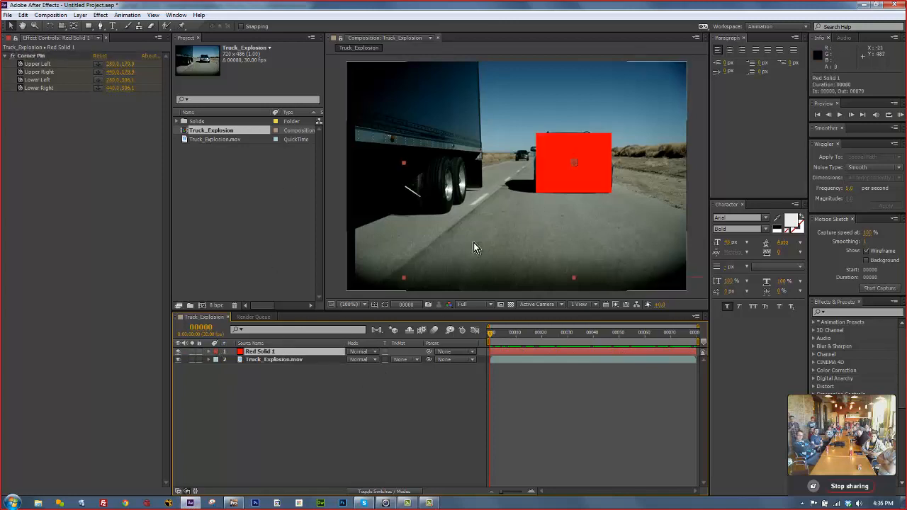
pyautogui.click(209, 351)
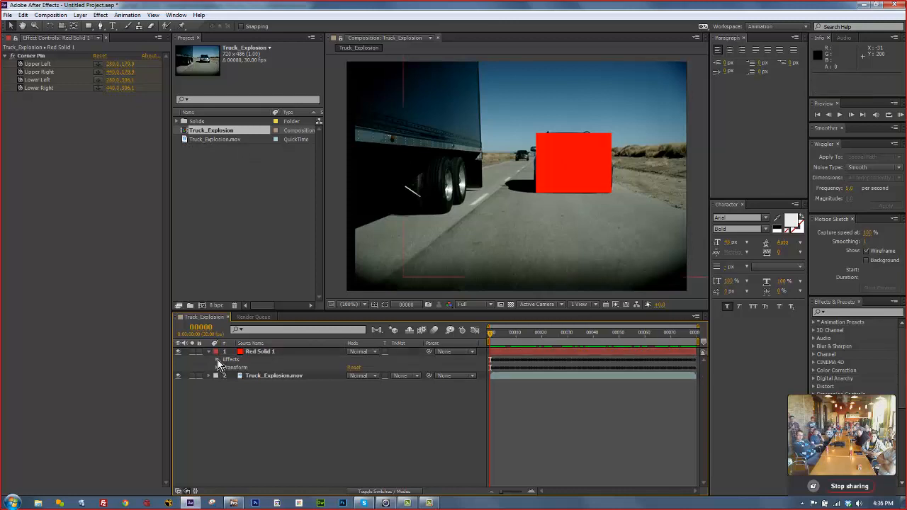
pyautogui.click(217, 360)
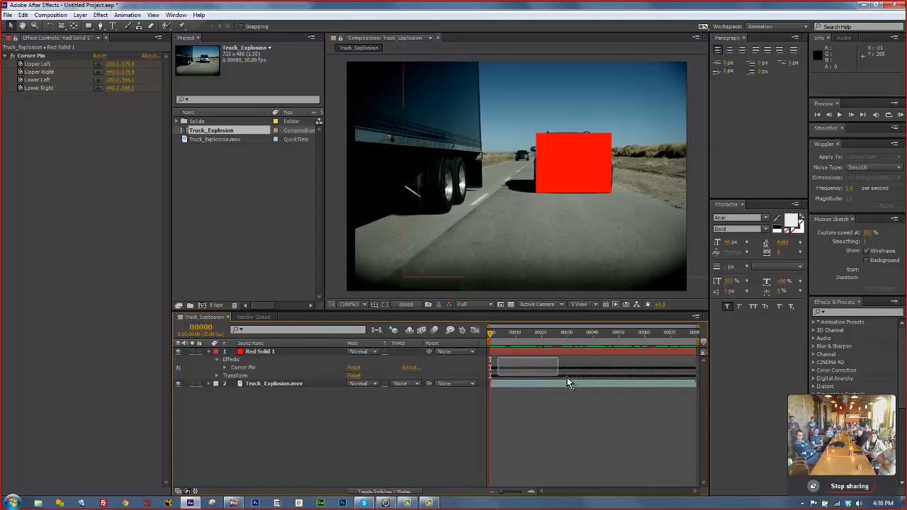
pyautogui.click(225, 368)
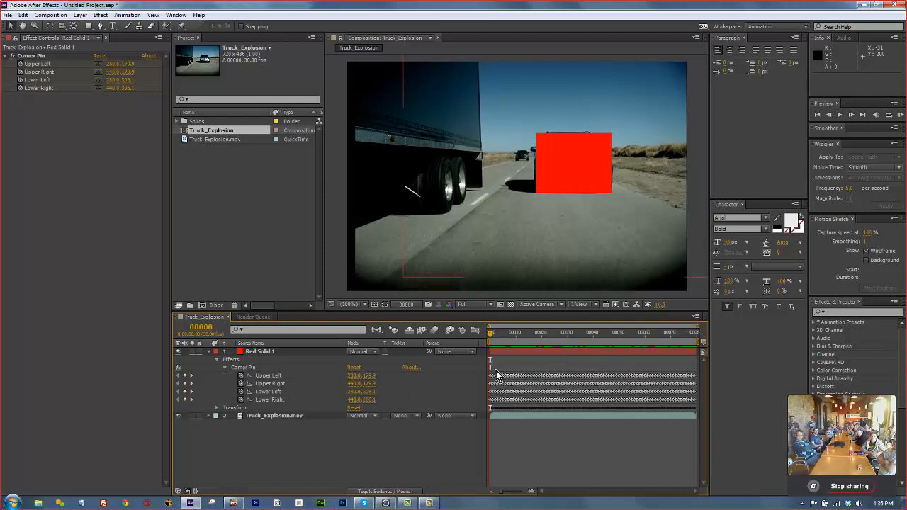
pyautogui.moveTo(494, 372); pyautogui.dragTo(814, 441)
pyautogui.press('Delete')
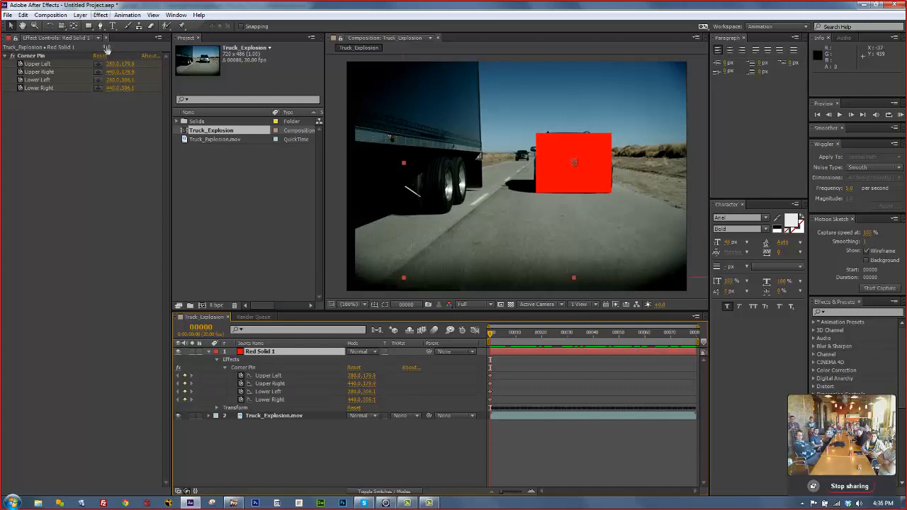
pyautogui.click(80, 15)
# Add a second full-frame red solid, Red Solid 2, and hide it.
pyautogui.moveTo(157, 27)
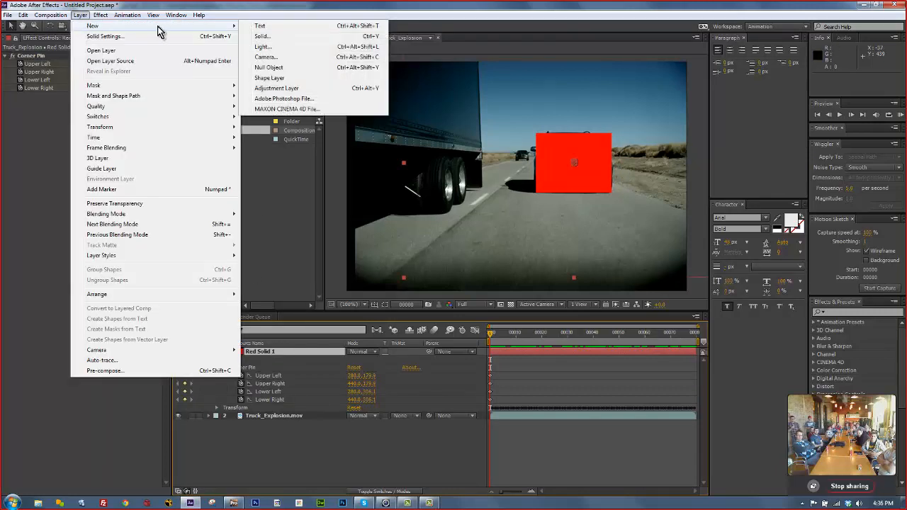
pyautogui.click(261, 36)
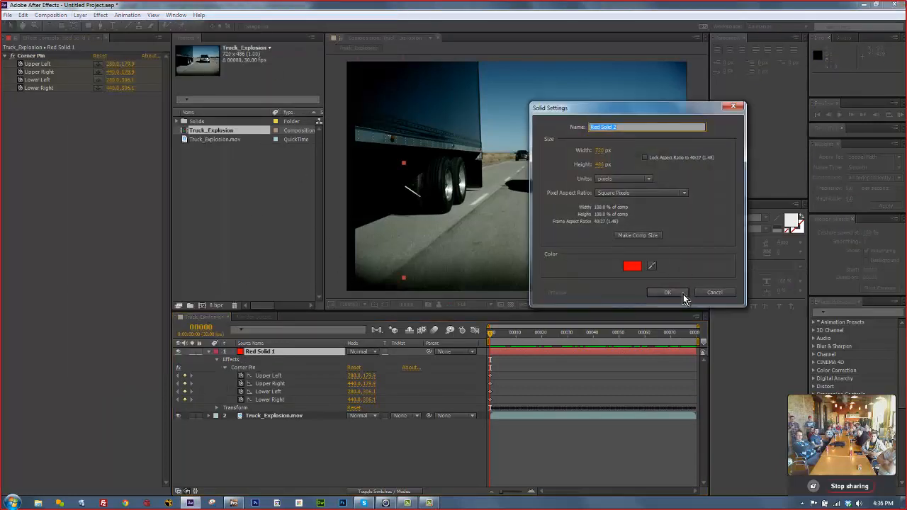
pyautogui.click(682, 294)
pyautogui.click(178, 352)
# Pre-compose Red Solid 1 and Red Solid 2 into Pre-comp 1.
pyautogui.click(277, 359)
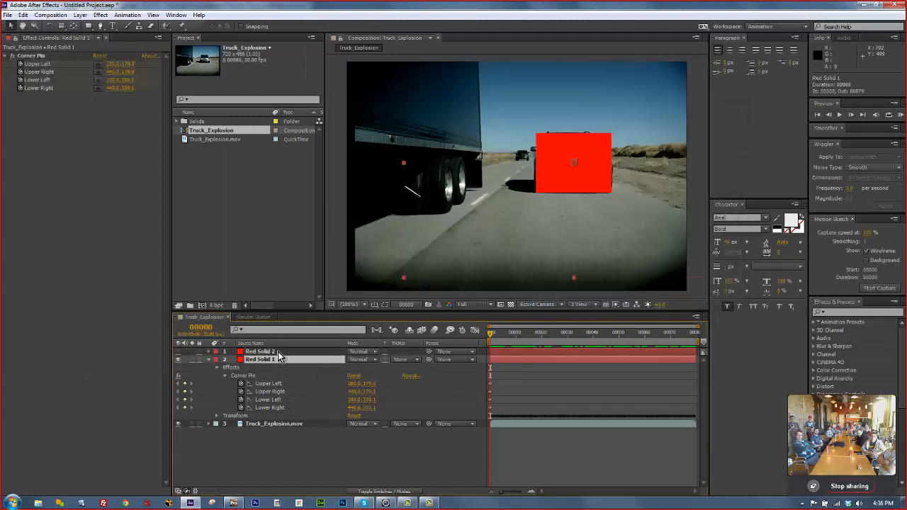
pyautogui.keyDown('shift'); pyautogui.click(278, 352); pyautogui.keyUp('shift')
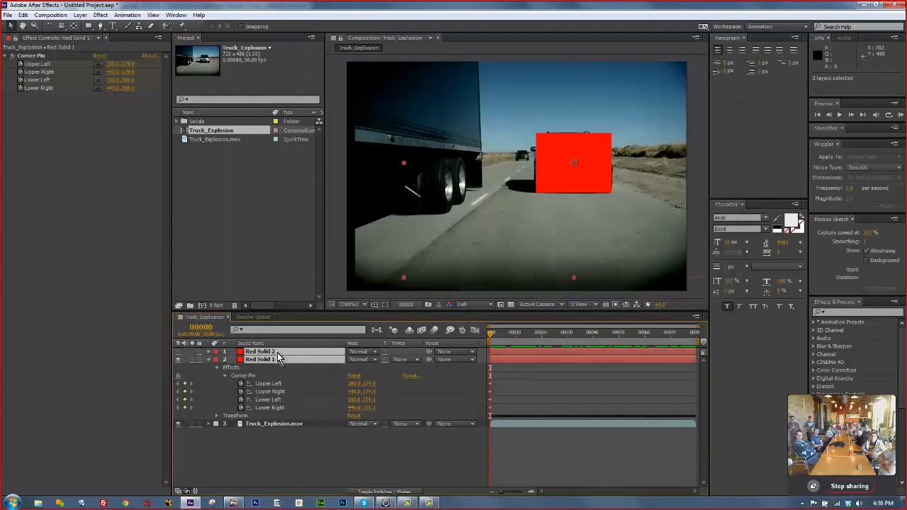
pyautogui.click(50, 15)
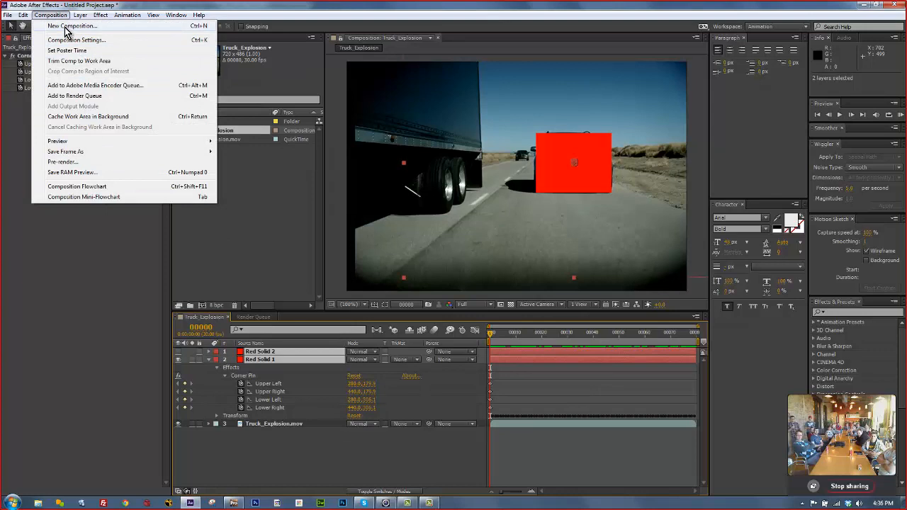
pyautogui.moveTo(80, 15)
pyautogui.click(107, 374)
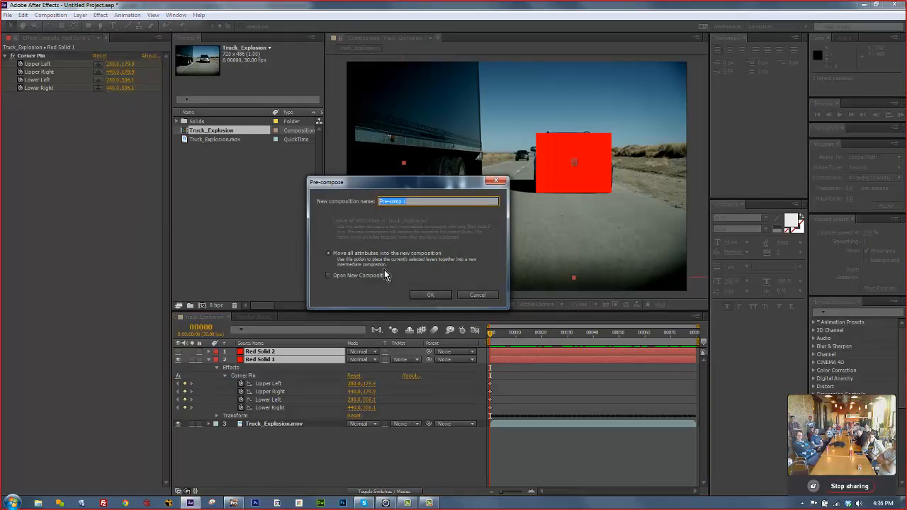
pyautogui.click(429, 295)
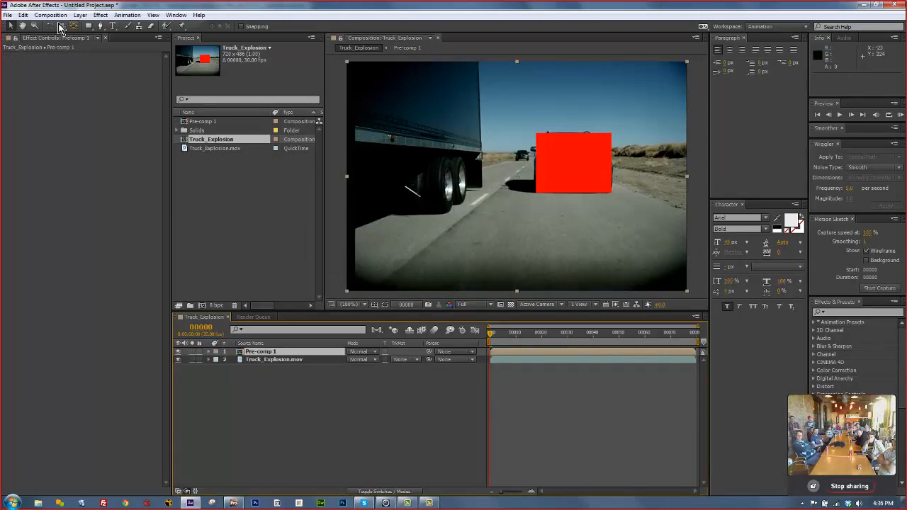
# Paste the Corner Pin onto Pre-comp 1 so the red square pins to the SUV.
pyautogui.click(24, 15)
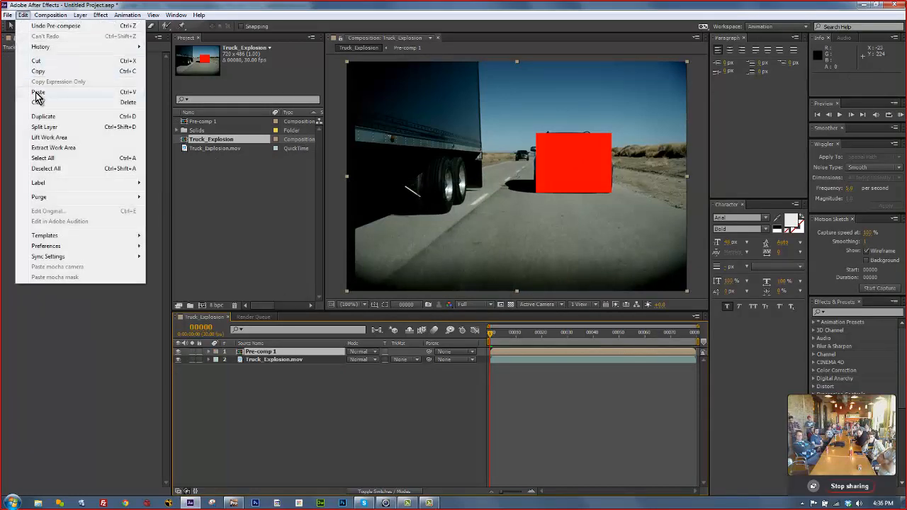
pyautogui.click(38, 92)
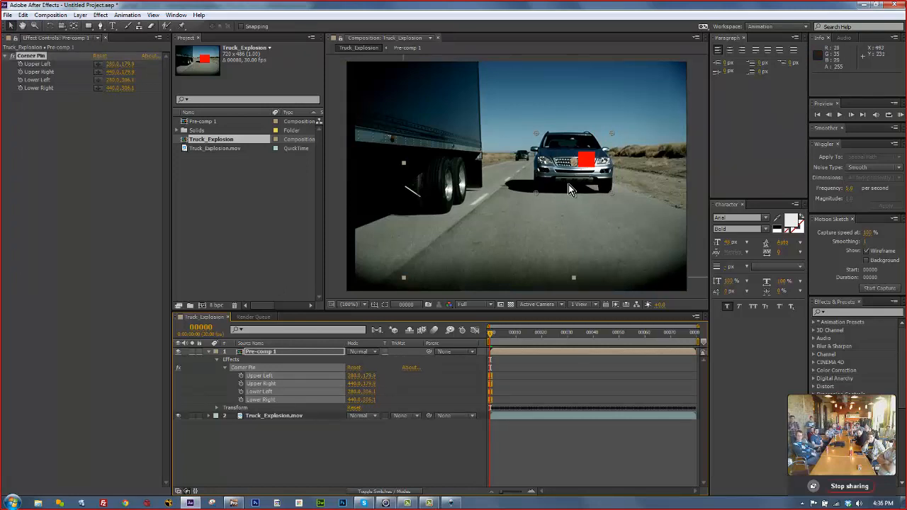
pyautogui.click(269, 356)
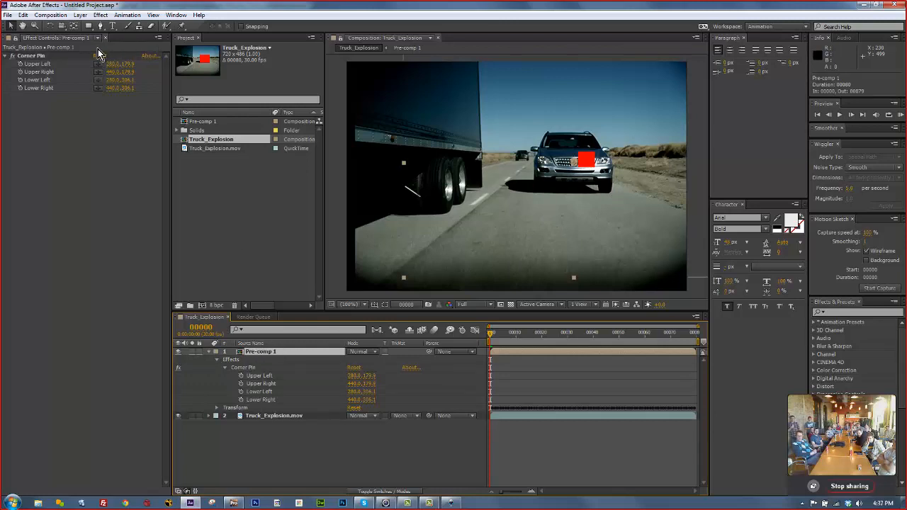
# Open Pre-comp 1 and make Red Solid 2 visible, browsing menus without choosing anything.
pyautogui.doubleClick(259, 354)
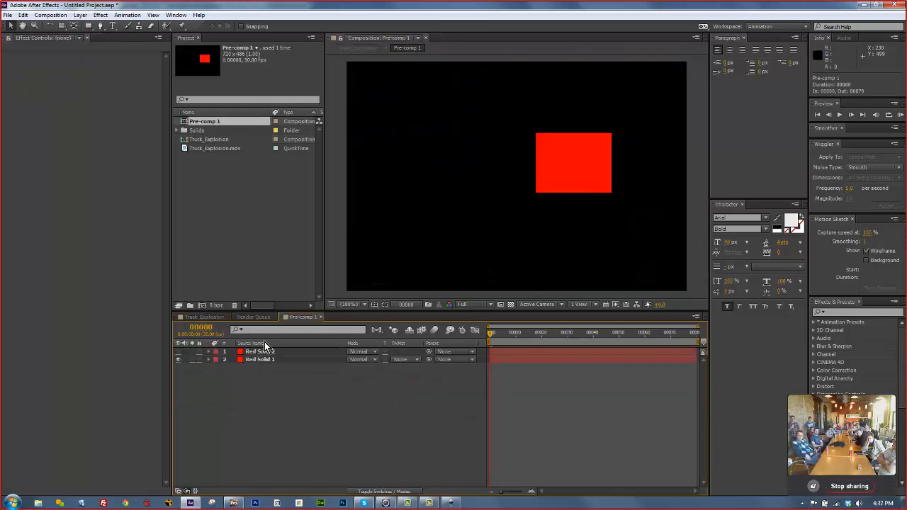
pyautogui.click(266, 352)
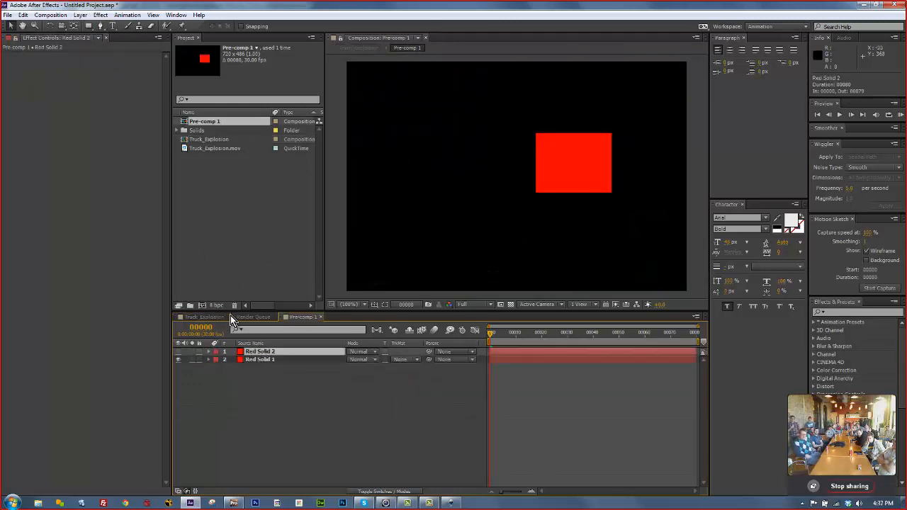
pyautogui.click(178, 352)
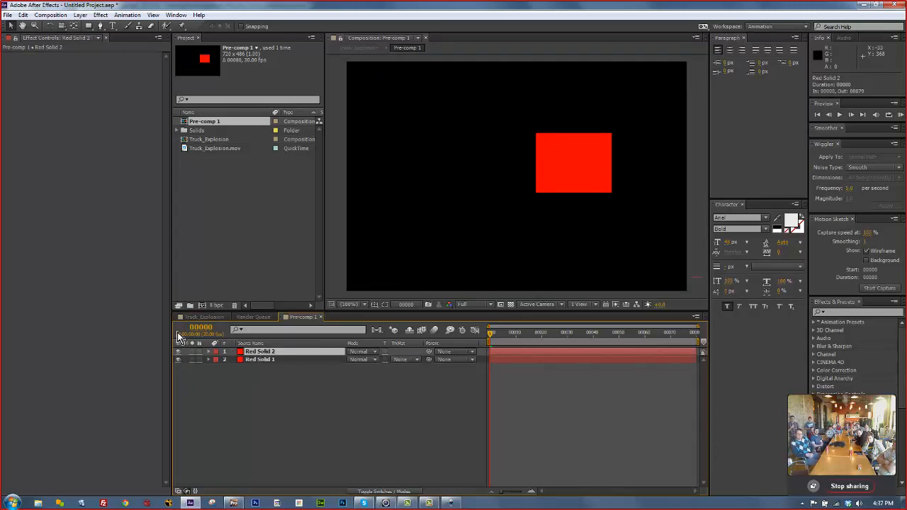
pyautogui.click(24, 15)
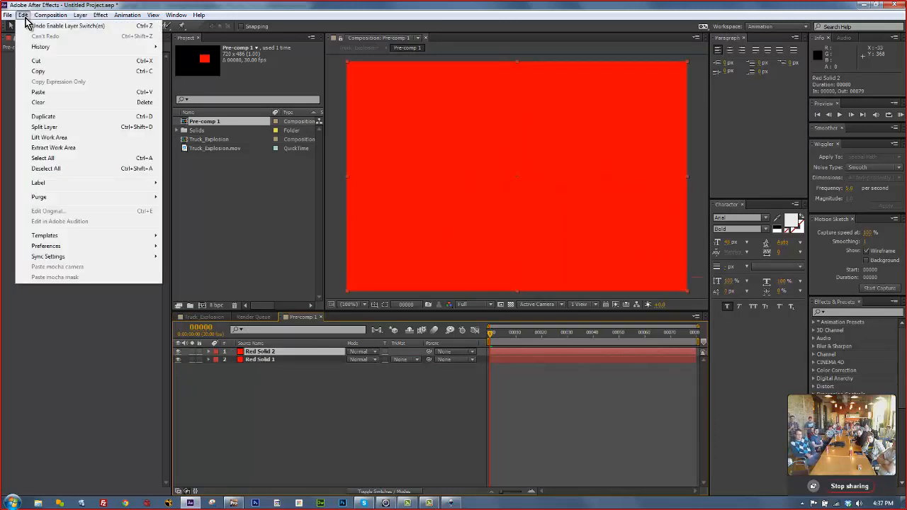
pyautogui.moveTo(80, 16)
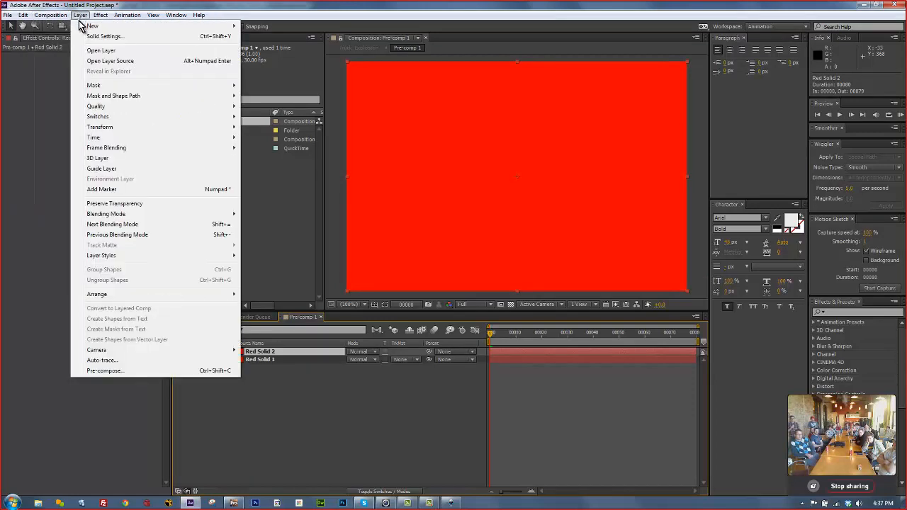
pyautogui.moveTo(83, 31)
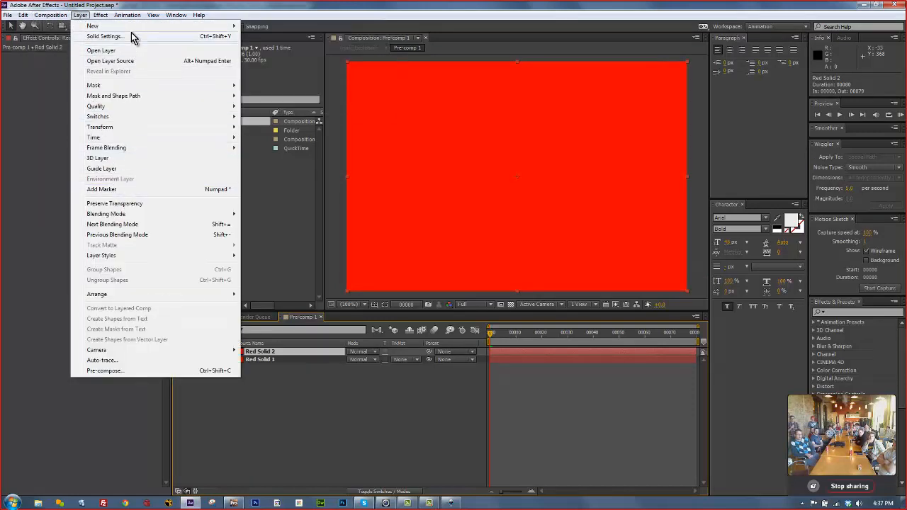
pyautogui.moveTo(128, 126)
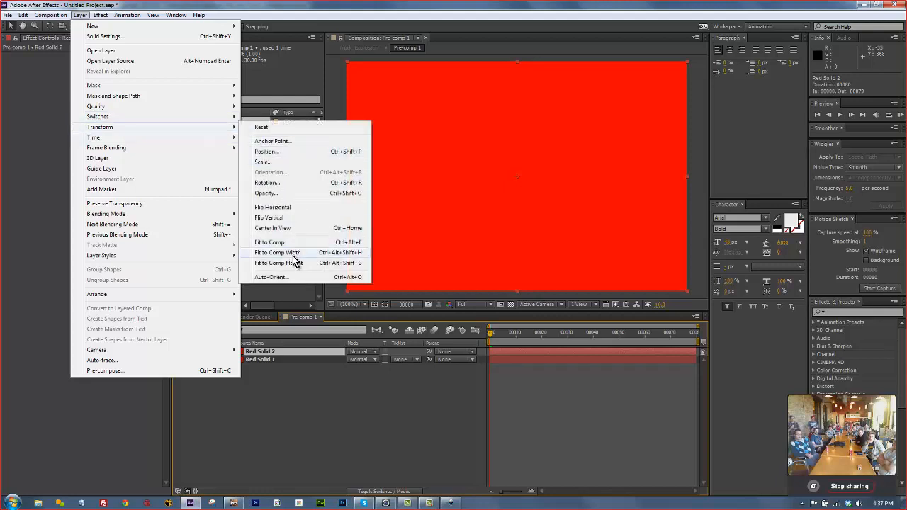
pyautogui.click(536, 14)
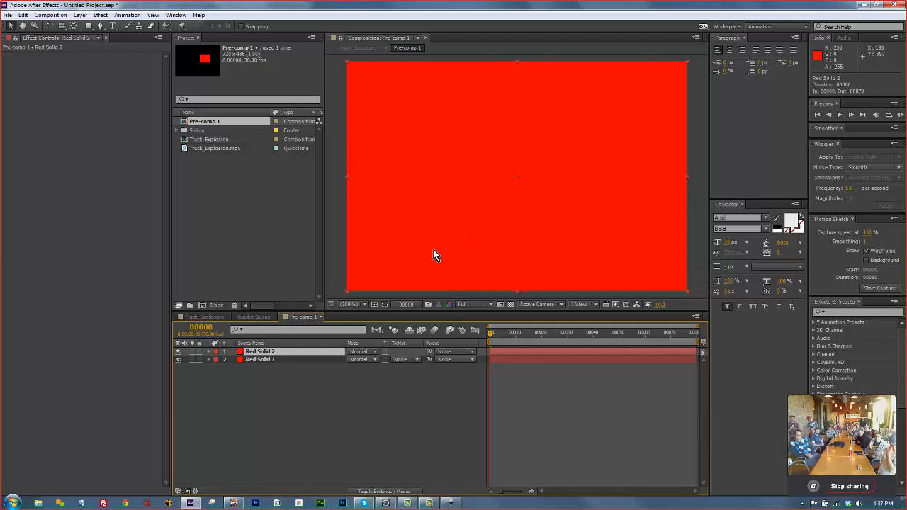
# Hide both red solids, return to the Truck_Explosion comp, and switch to mocha Pro.
pyautogui.click(178, 351)
pyautogui.click(178, 359)
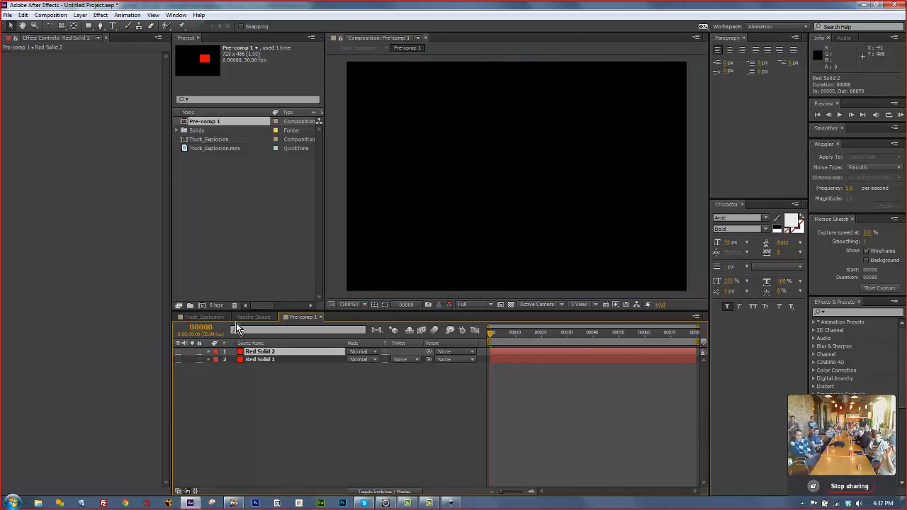
pyautogui.click(251, 317)
pyautogui.click(214, 318)
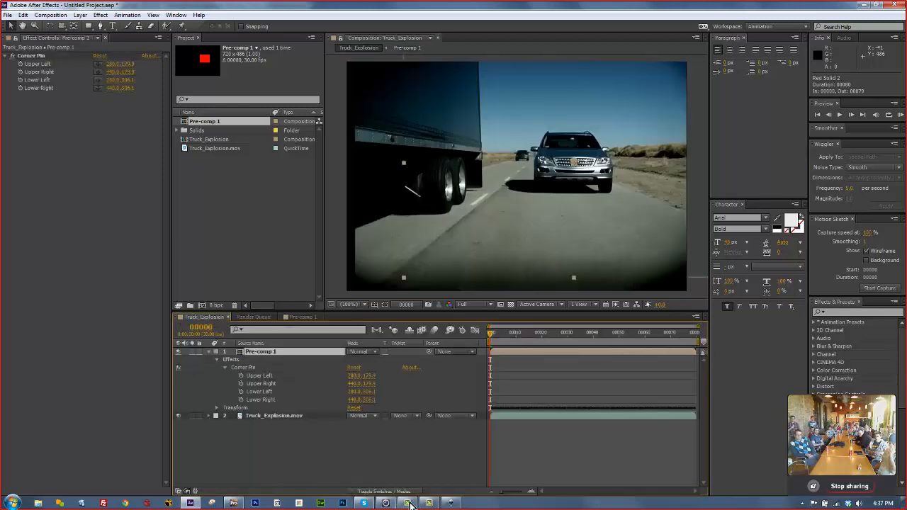
pyautogui.click(235, 503)
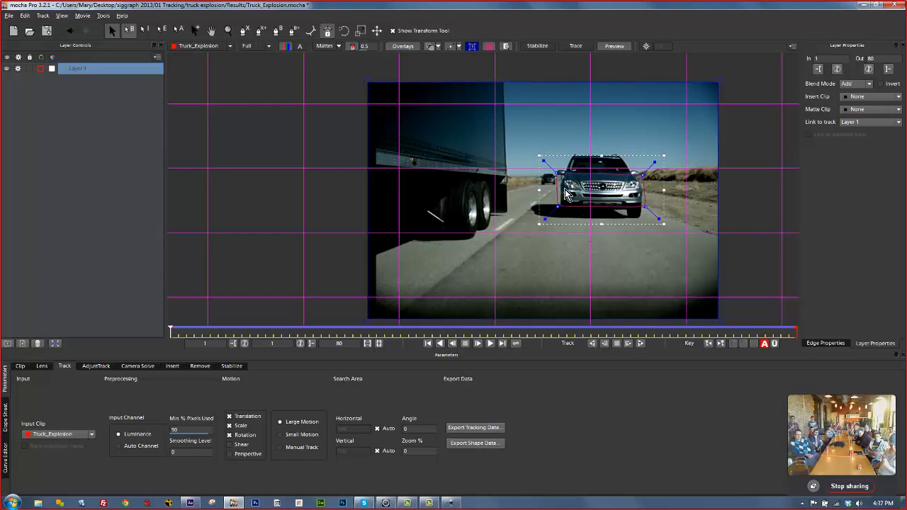
# Hide the first layer's shape and the planar grid, then start an X-spline along the SUV's roof and right side.
pyautogui.click(17, 68)
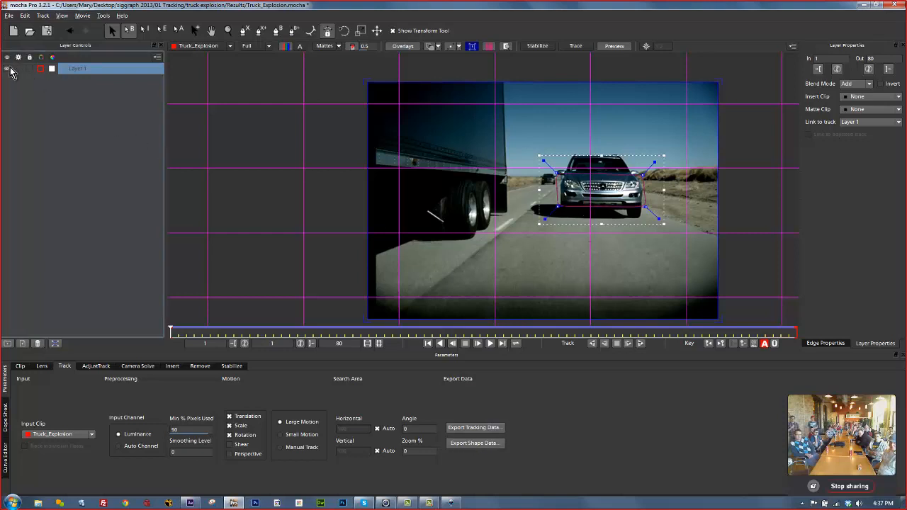
pyautogui.click(485, 46)
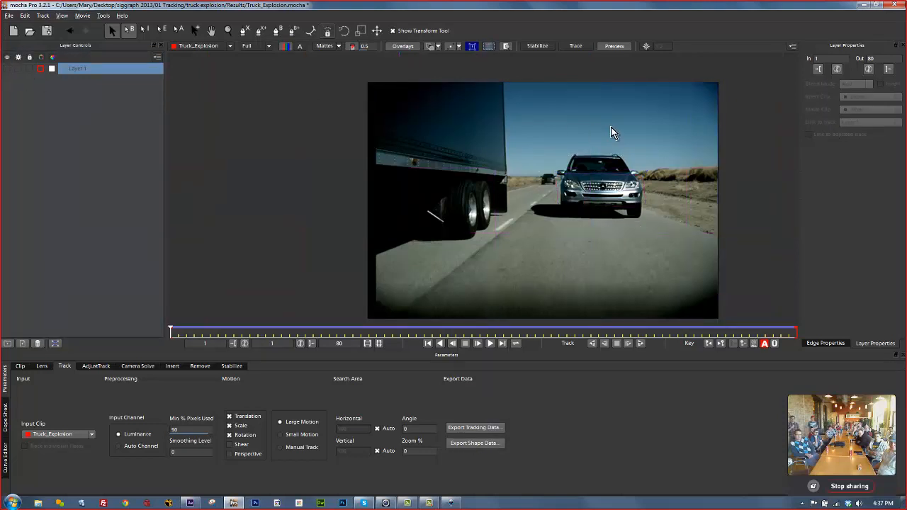
pyautogui.click(243, 31)
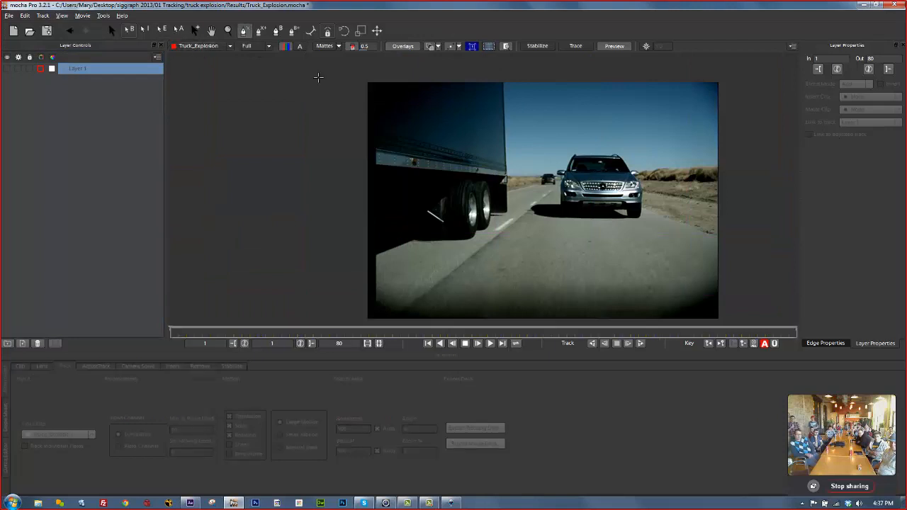
pyautogui.click(613, 153)
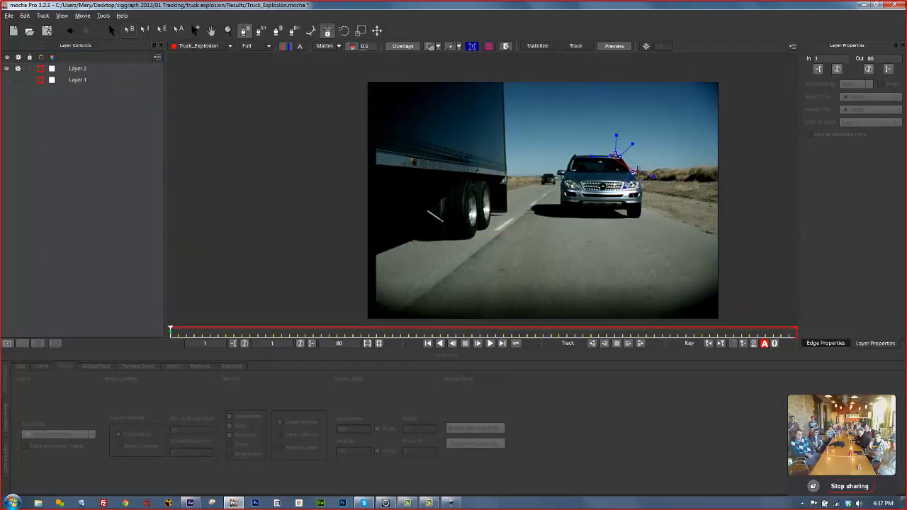
pyautogui.click(637, 173)
pyautogui.click(642, 193)
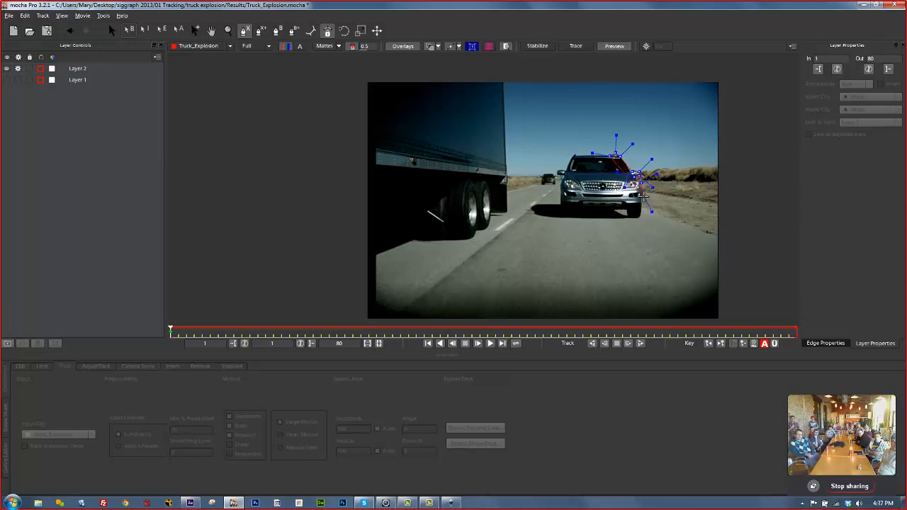
pyautogui.click(640, 213)
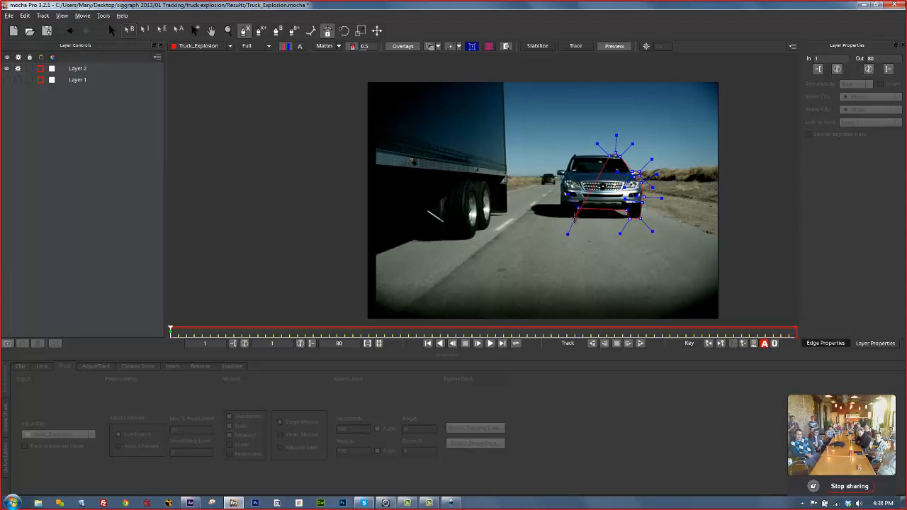
# Finish the SUV outline across its lower-left and roof edges, close it, and hide the planar surface.
pyautogui.click(567, 211)
pyautogui.click(560, 171)
pyautogui.click(572, 152)
pyautogui.click(596, 153)
pyautogui.rightClick(578, 155)
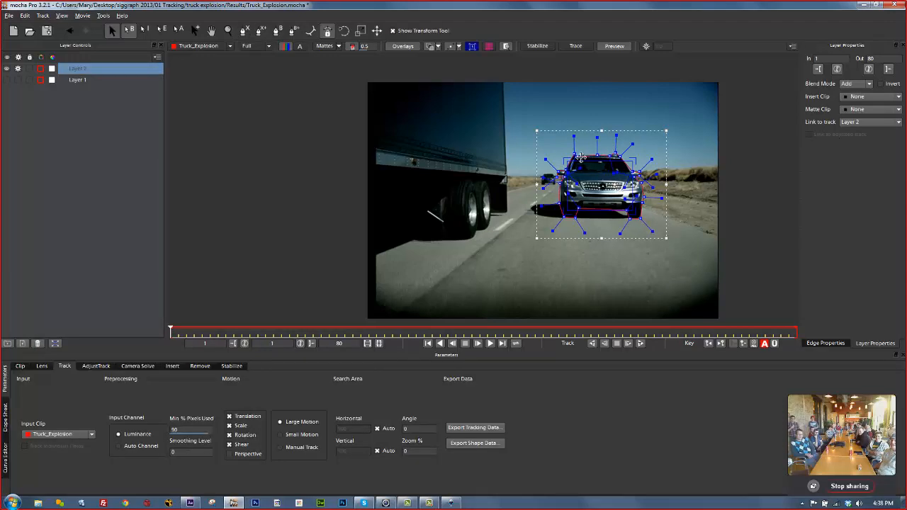
pyautogui.moveTo(576, 156); pyautogui.dragTo(575, 154)
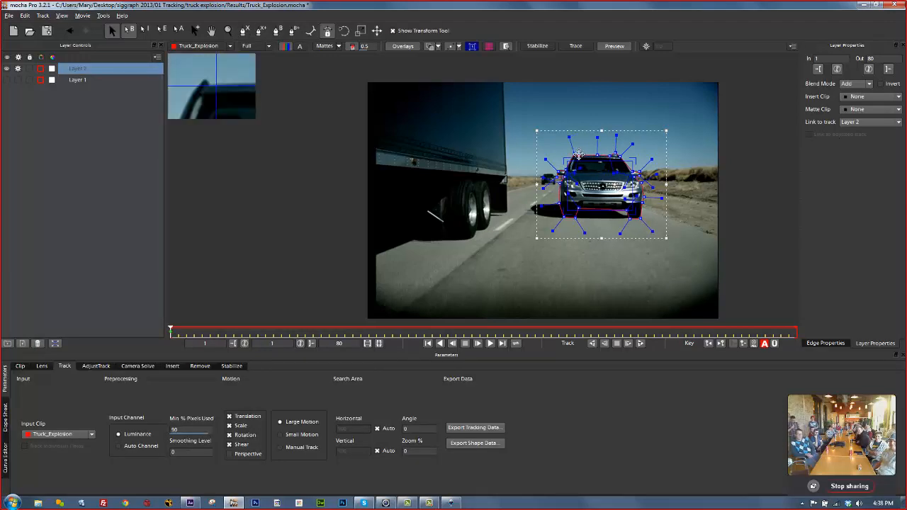
pyautogui.click(471, 47)
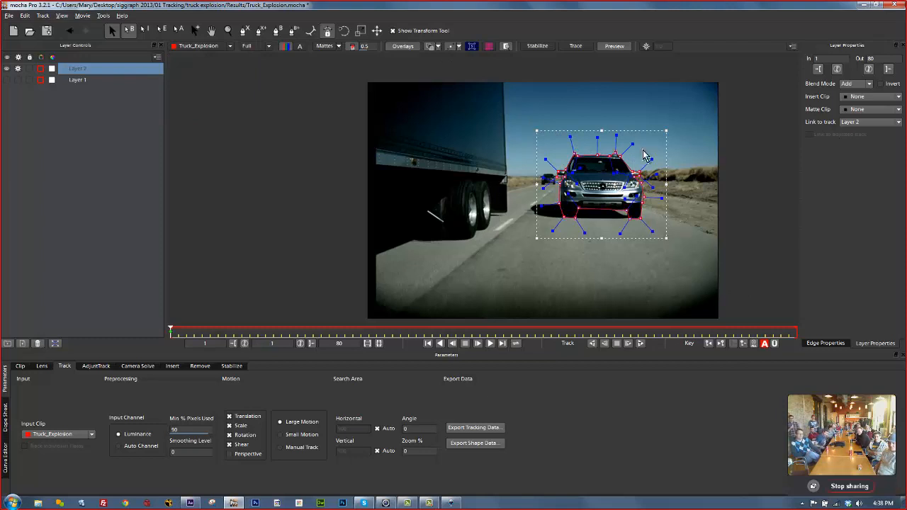
# Tighten the car spline, then rename Layer 2 to 'car roto' and Layer 1 to 'car track'.
pyautogui.moveTo(633, 144); pyautogui.dragTo(630, 147)
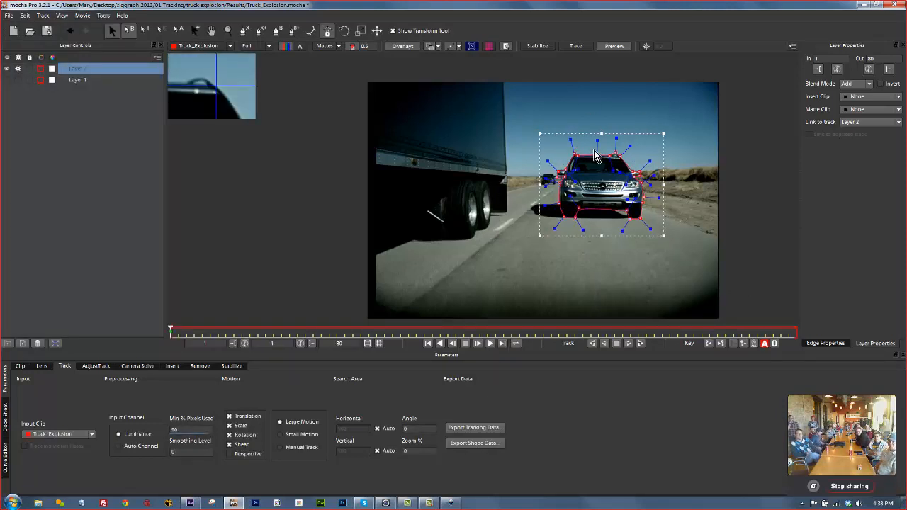
pyautogui.doubleClick(93, 63)
pyautogui.write('car')
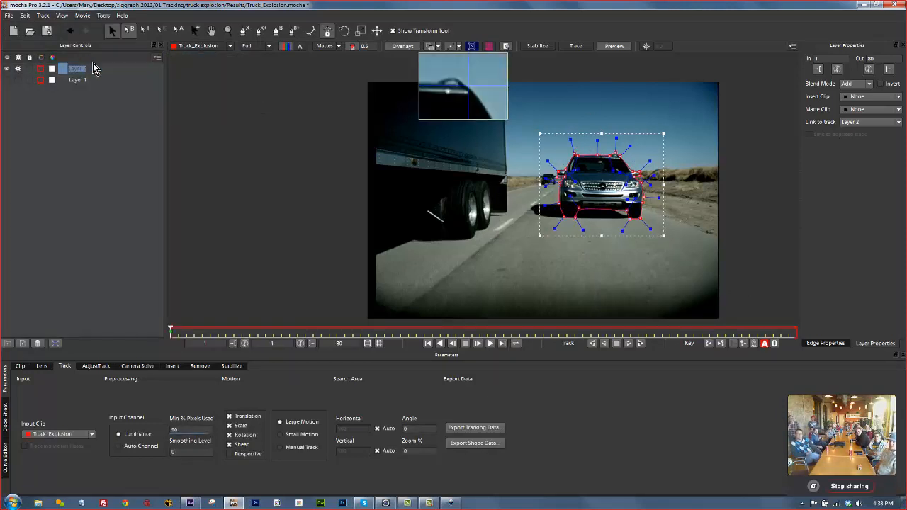
pyautogui.write(' roto')
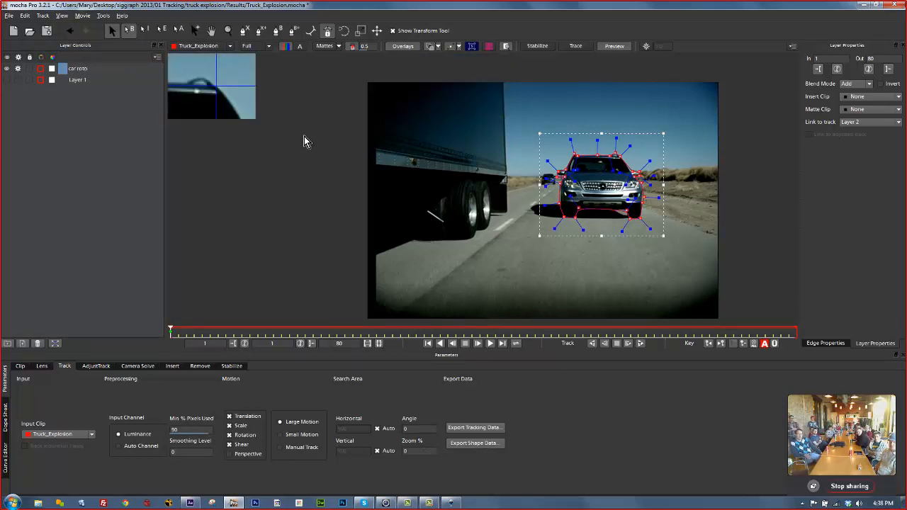
pyautogui.press('Return')
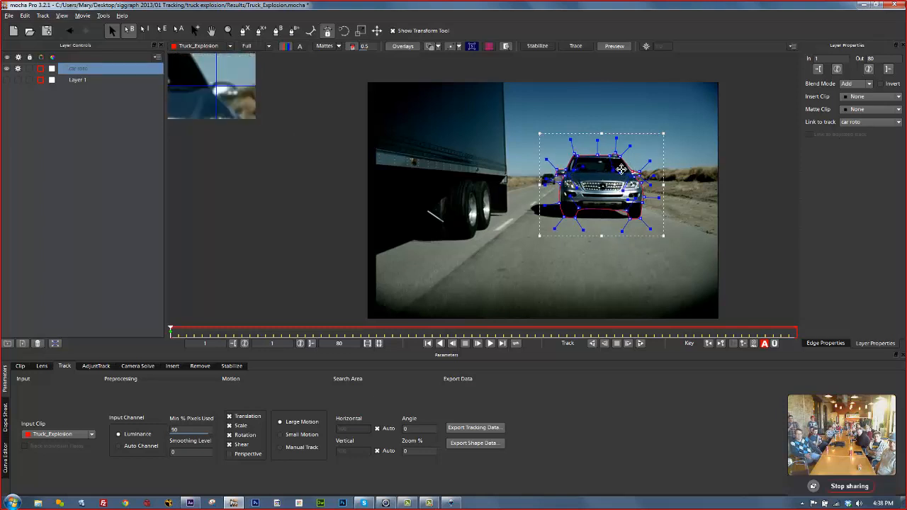
pyautogui.doubleClick(79, 79)
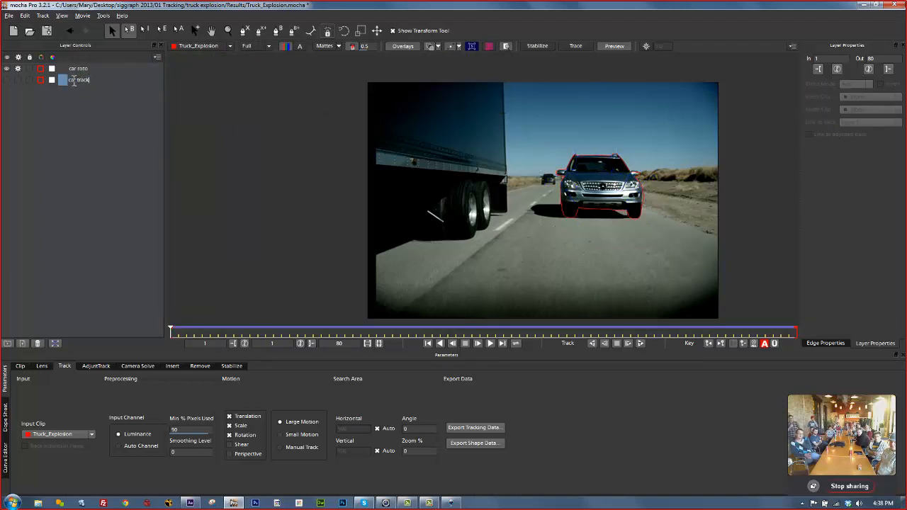
pyautogui.press('Return')
# Link the car roto layer to car track and scrub to frame 80 to check it follows.
pyautogui.click(93, 70)
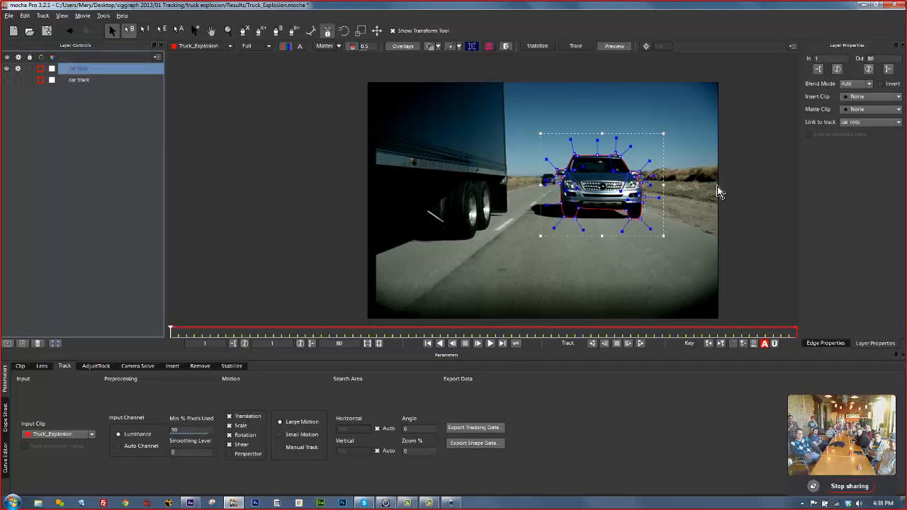
pyautogui.click(851, 124)
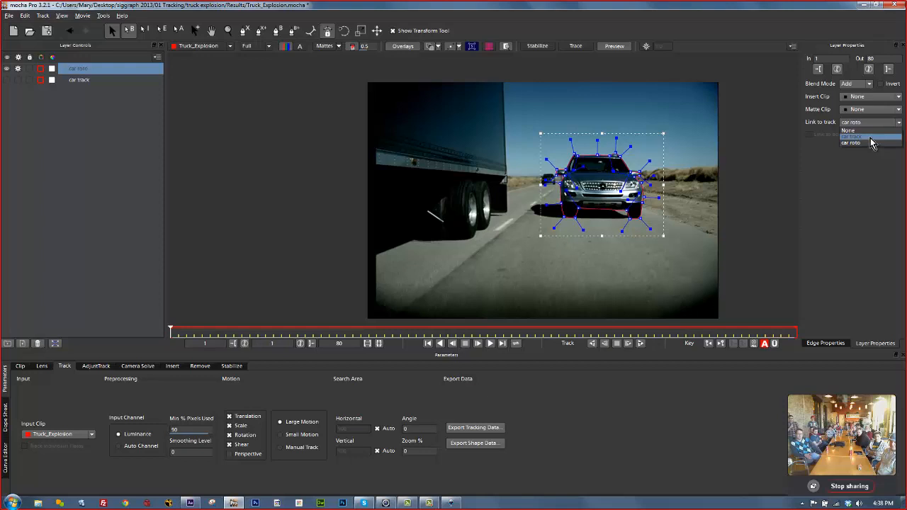
pyautogui.click(871, 137)
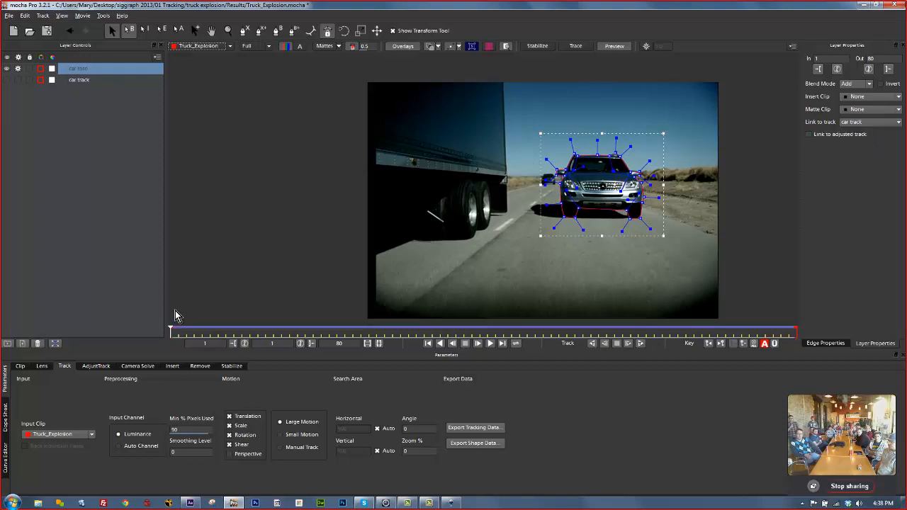
pyautogui.moveTo(172, 331); pyautogui.dragTo(904, 294)
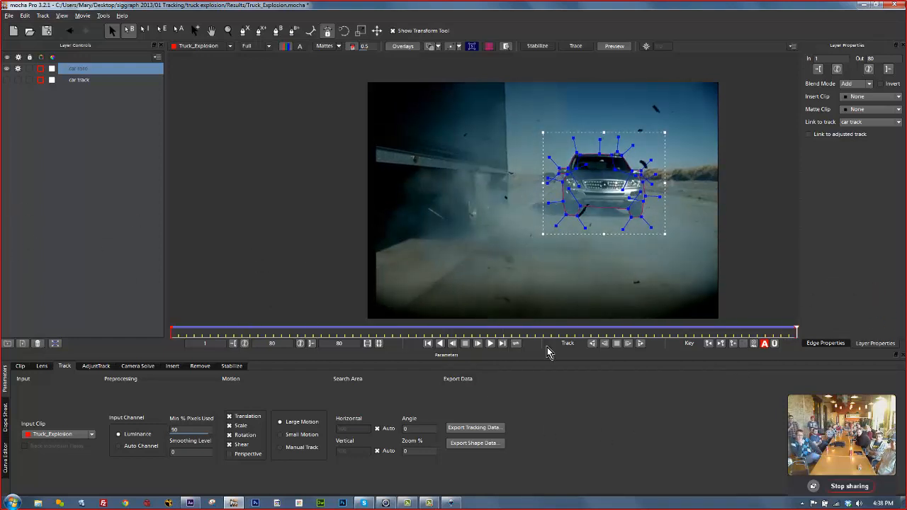
# Copy the car roto shape as mocha shape data for AE, then bring After Effects forward.
pyautogui.click(491, 445)
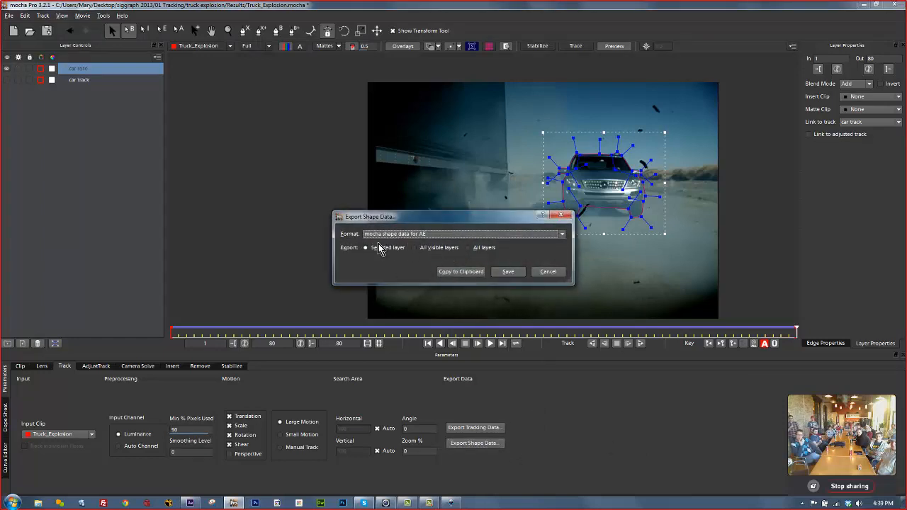
pyautogui.click(460, 271)
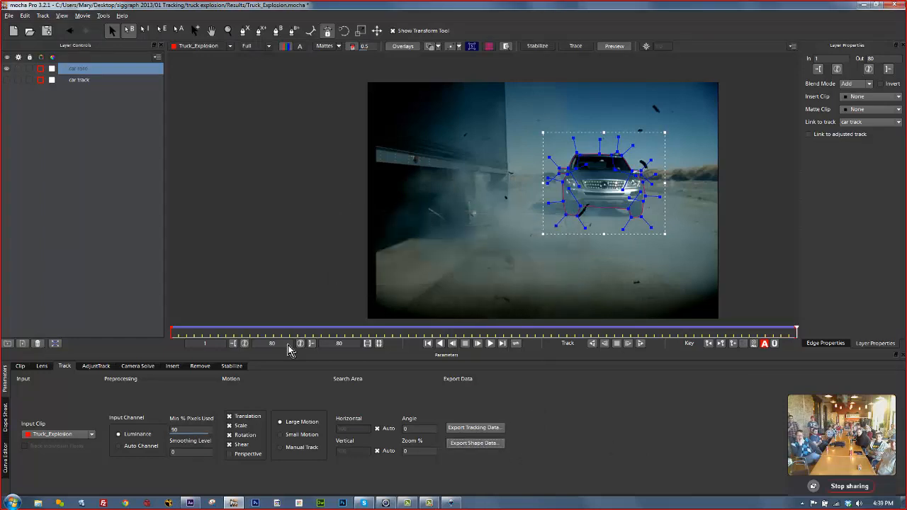
pyautogui.click(190, 503)
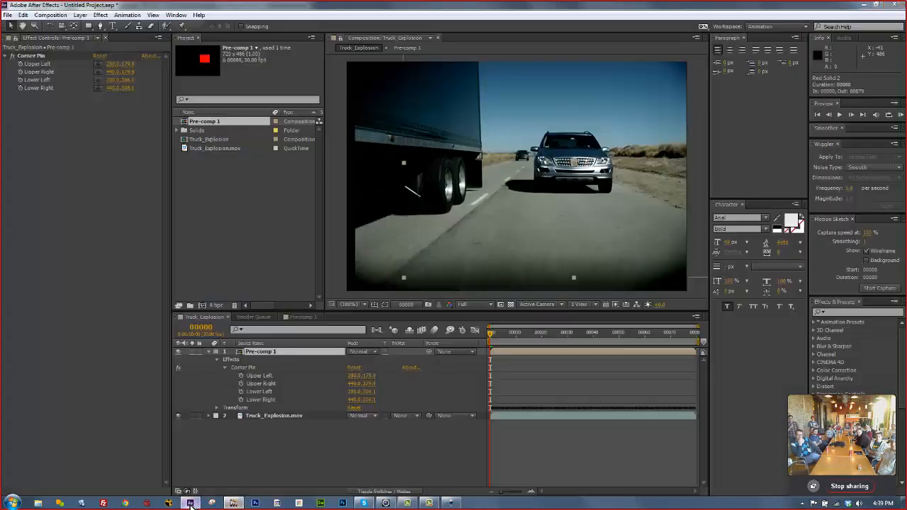
# Create a new lime green solid layer via Layer > New > Solid.
pyautogui.click(80, 15)
pyautogui.moveTo(177, 26)
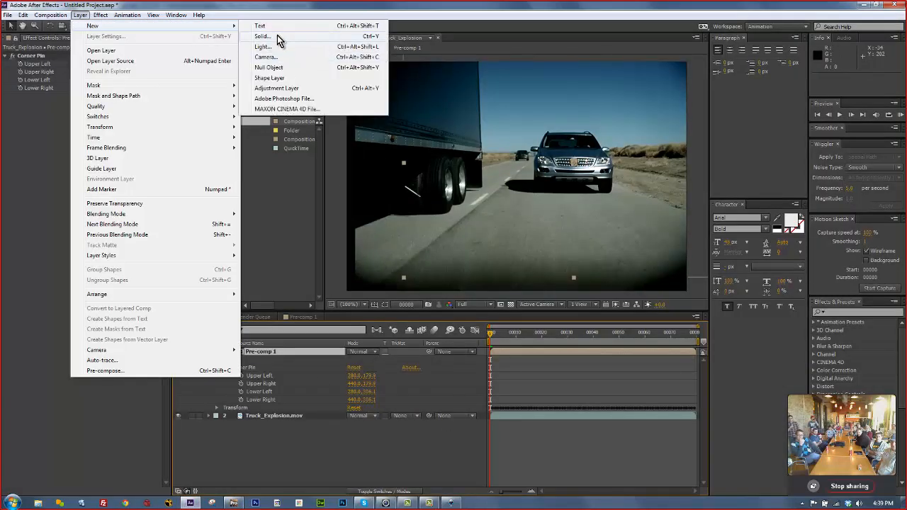
pyautogui.click(277, 35)
pyautogui.click(632, 266)
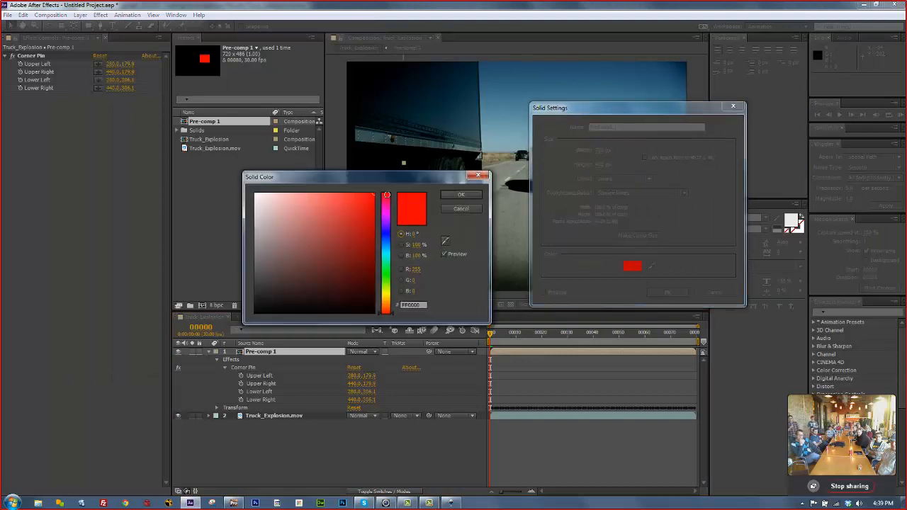
pyautogui.click(381, 281)
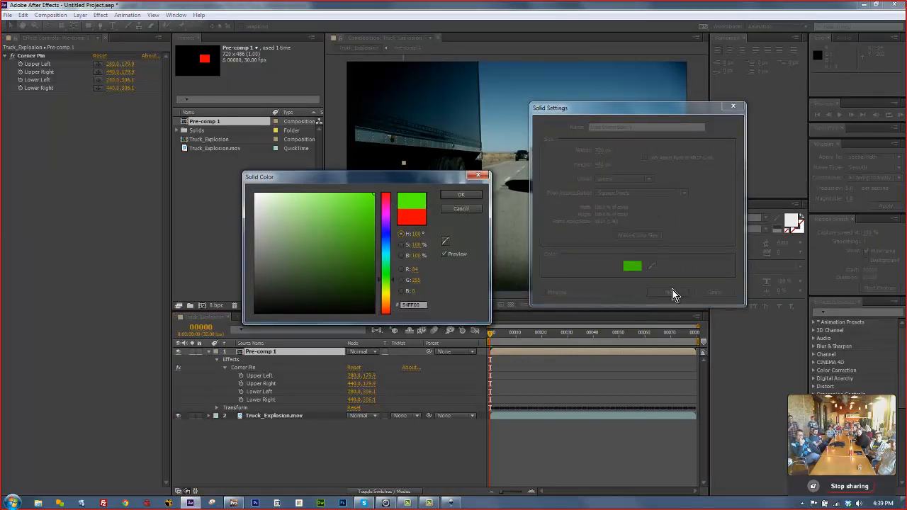
pyautogui.click(461, 195)
pyautogui.click(666, 292)
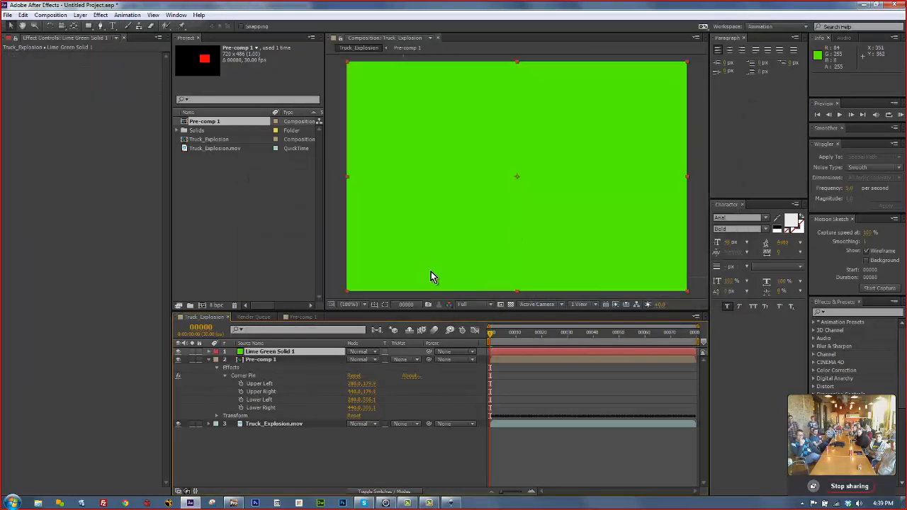
# Paste the car shape data onto the solid, delete the car roto effect, and paste it as a mocha mask.
pyautogui.click(23, 15)
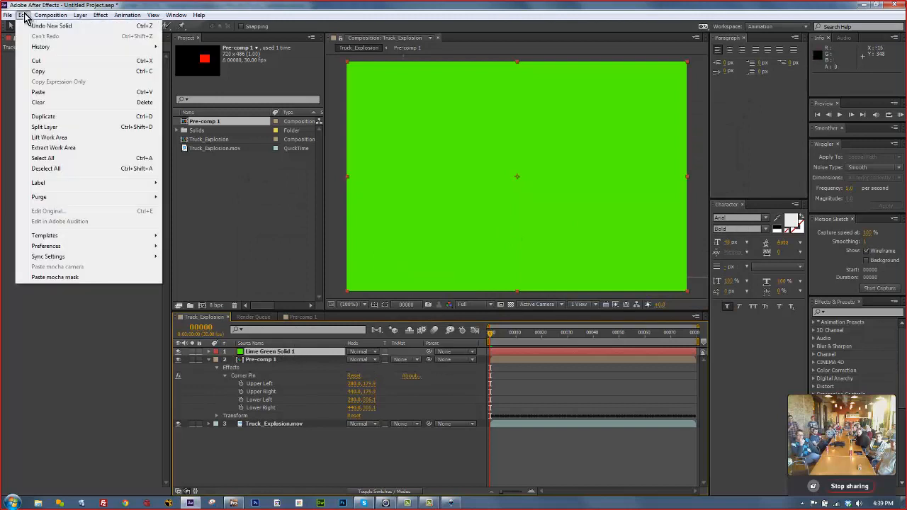
pyautogui.click(39, 92)
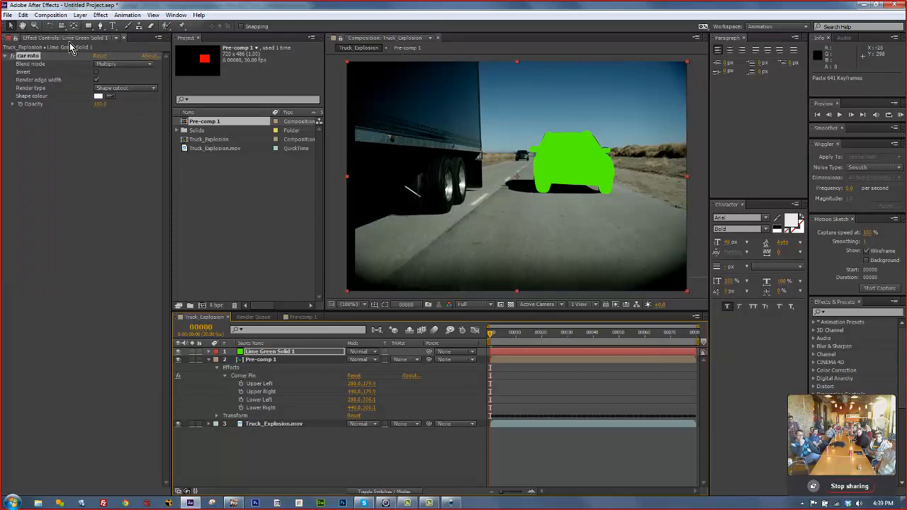
pyautogui.click(12, 56)
pyautogui.click(13, 56)
pyautogui.click(12, 56)
pyautogui.click(12, 56)
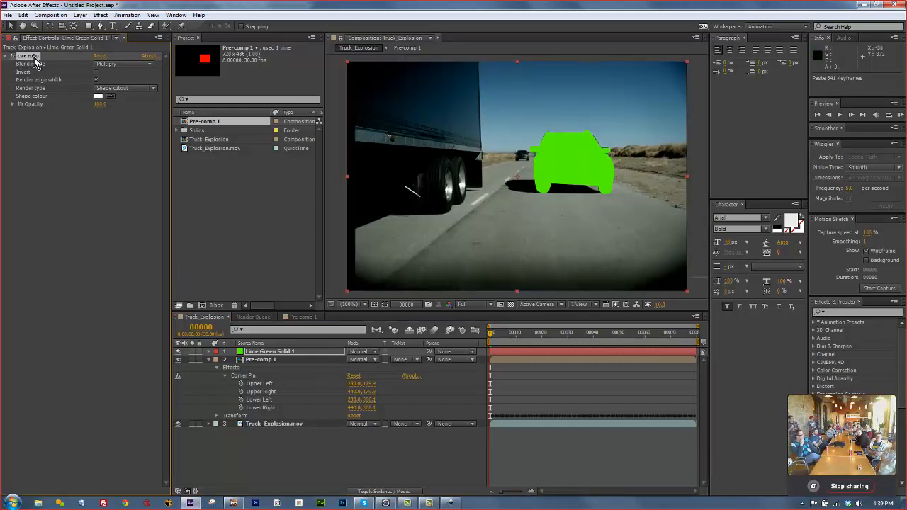
pyautogui.press('Delete')
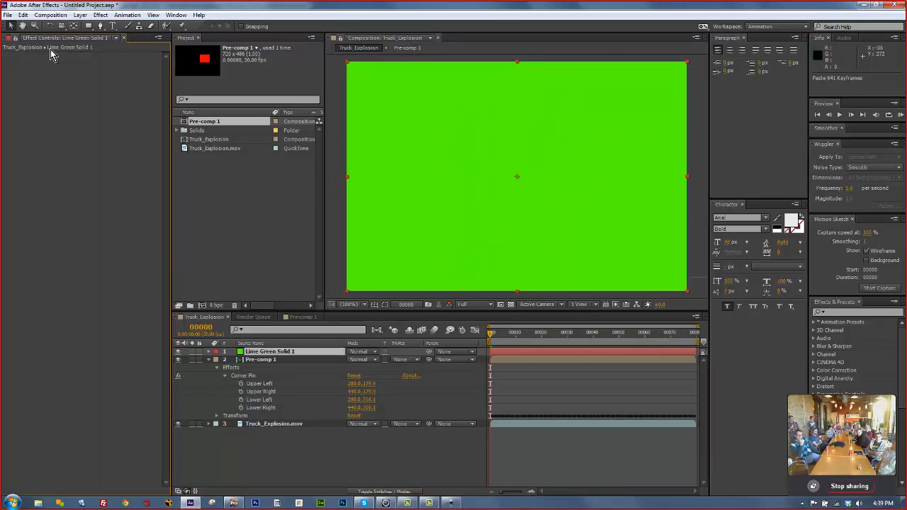
pyautogui.click(22, 14)
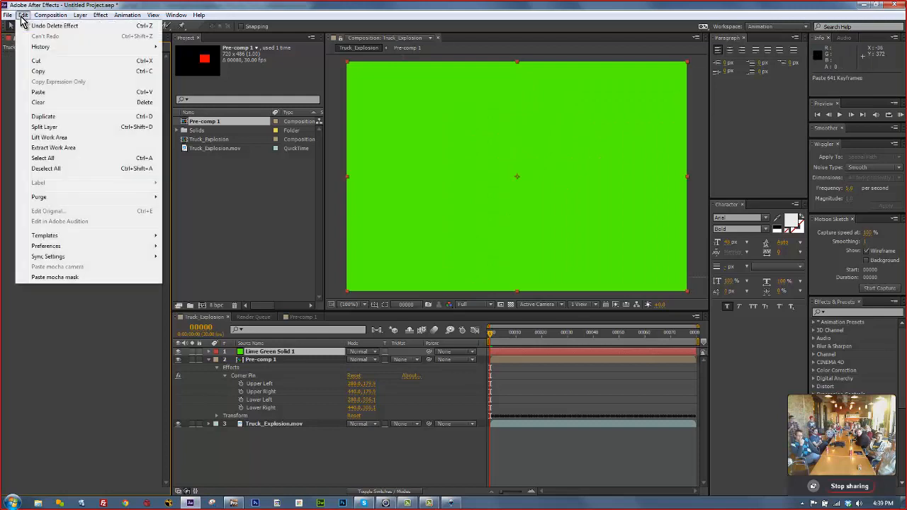
pyautogui.click(44, 277)
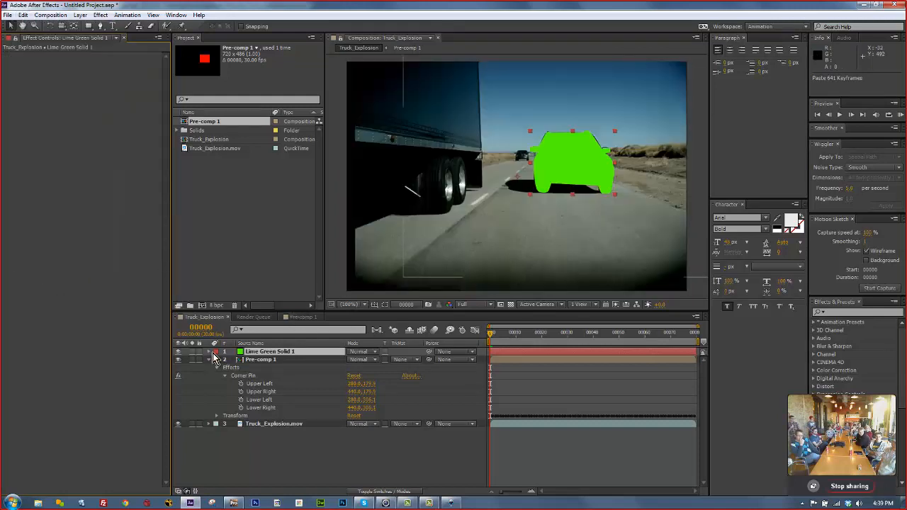
# Expand the car roto mask, nudge its feather, set the solid to Soft Light, then switch to Chrome.
pyautogui.click(208, 352)
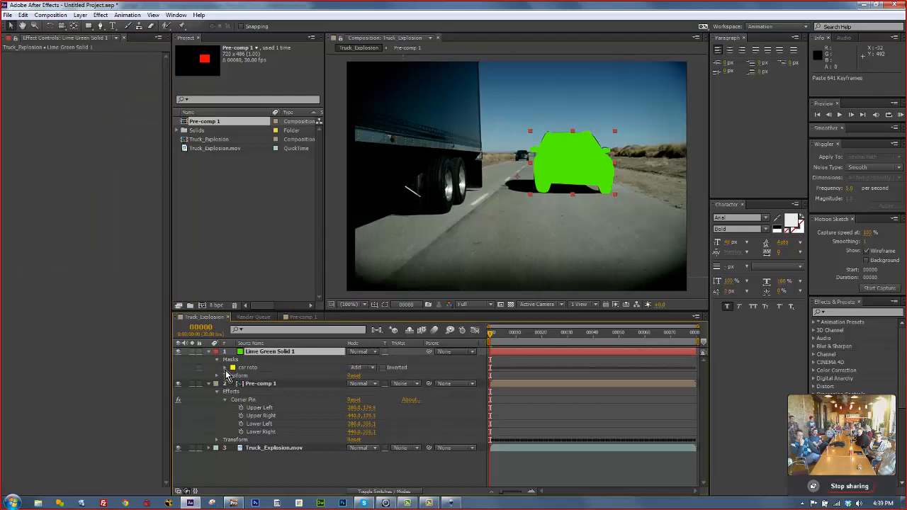
pyautogui.click(225, 368)
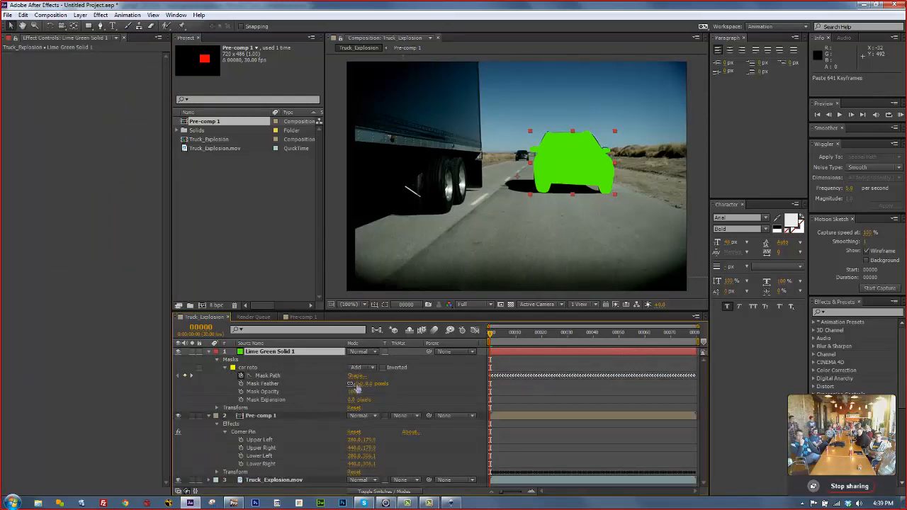
pyautogui.moveTo(359, 384); pyautogui.dragTo(363, 385)
pyautogui.click(363, 353)
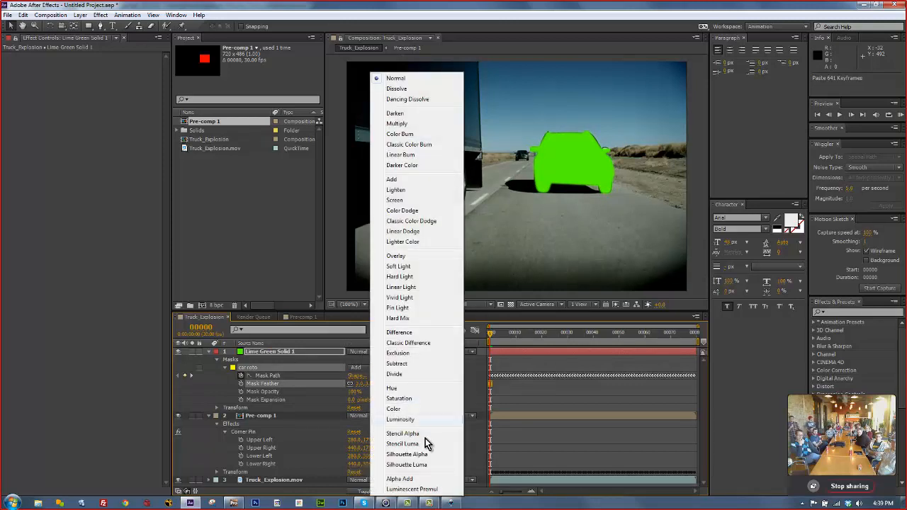
pyautogui.click(399, 266)
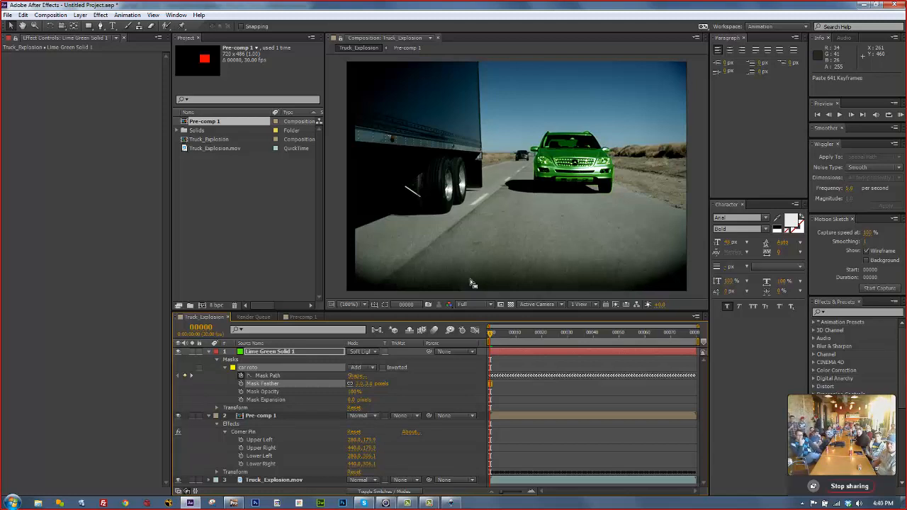
pyautogui.click(125, 504)
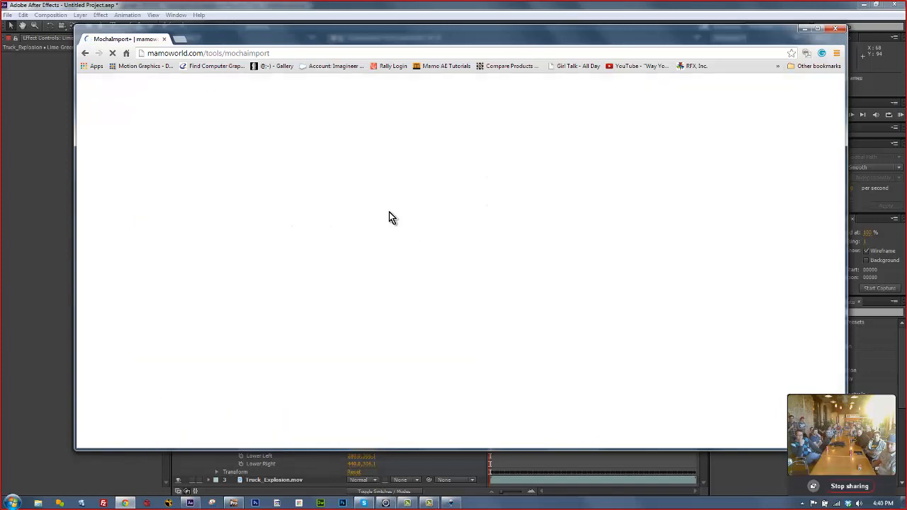
# Scroll through the MochaImport+ page on mamoworld, then minimize Chrome to return to After Effects.
pyautogui.scroll(-5, 449, 286)
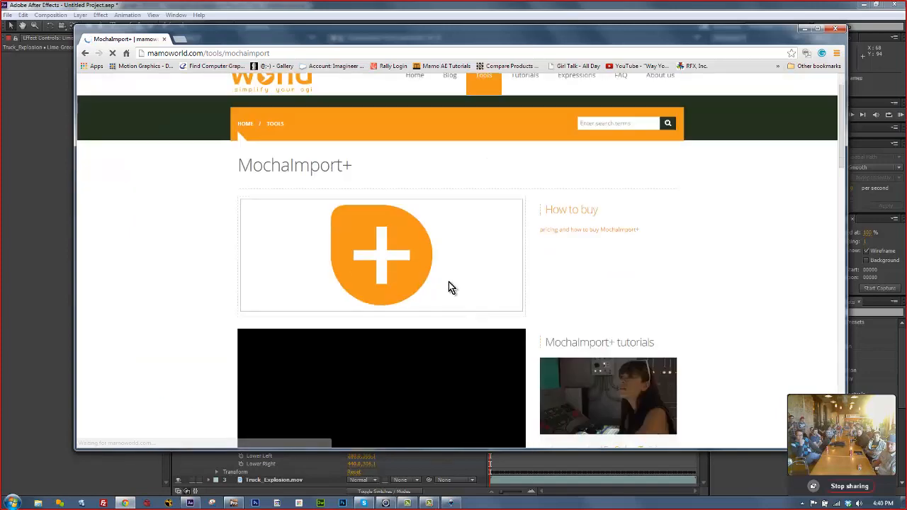
pyautogui.scroll(-2, 450, 287)
pyautogui.scroll(5, 449, 286)
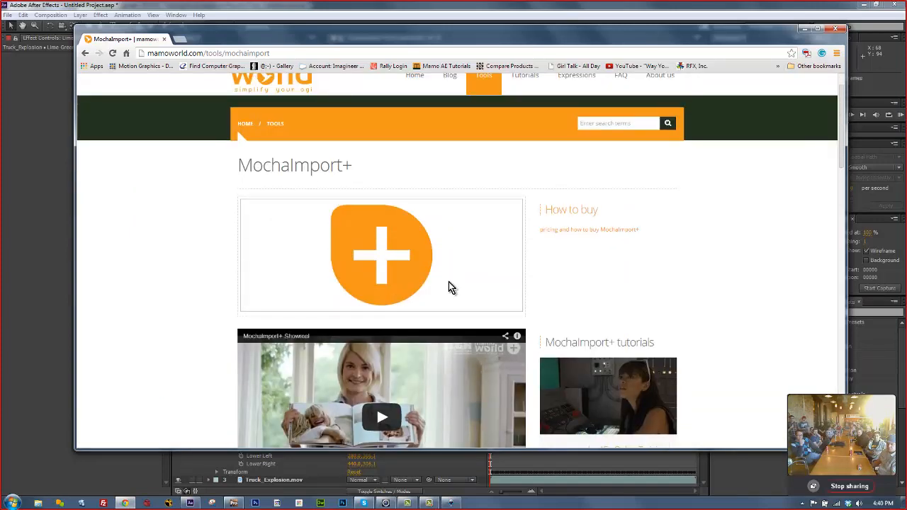
pyautogui.scroll(-8, 449, 282)
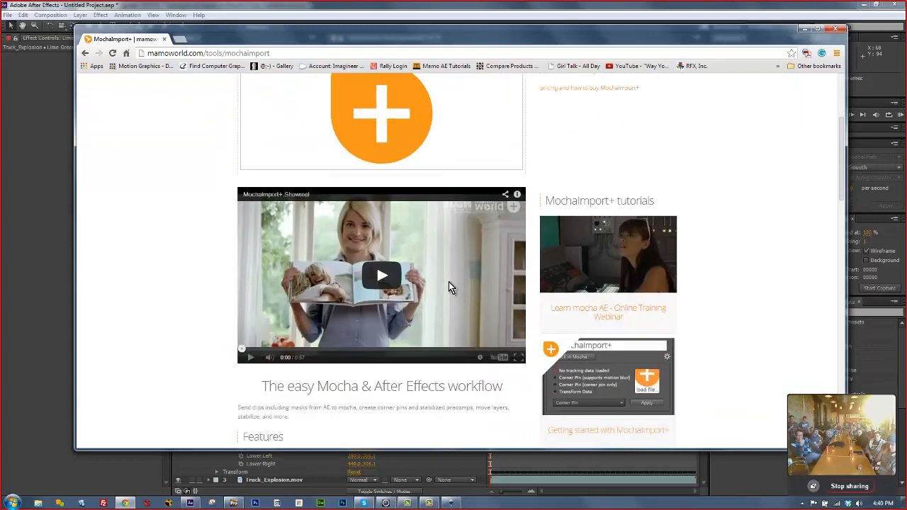
pyautogui.scroll(5, 448, 284)
pyautogui.scroll(4, 447, 284)
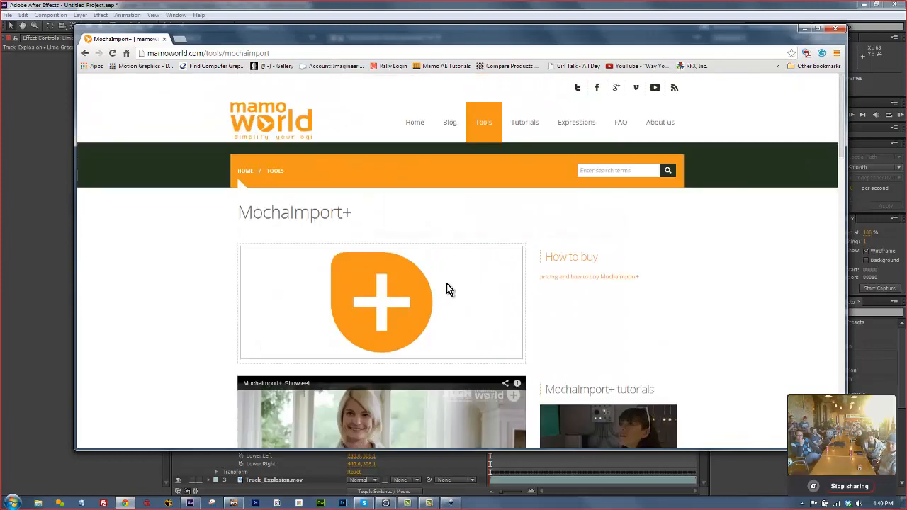
pyautogui.scroll(-4, 449, 288)
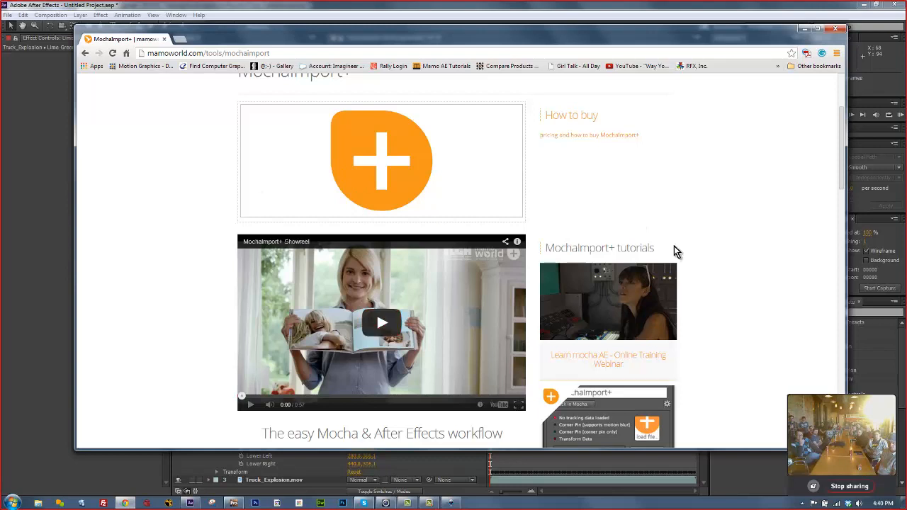
pyautogui.scroll(-1, 698, 268)
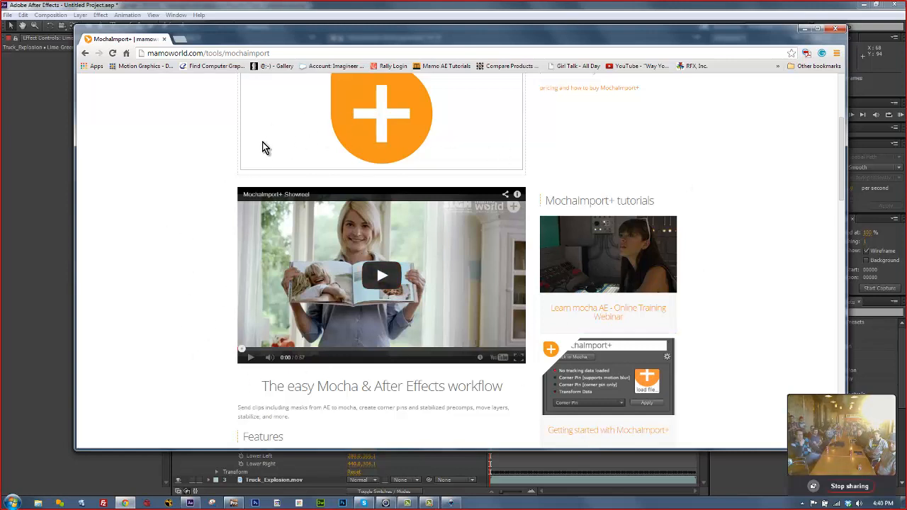
pyautogui.click(802, 32)
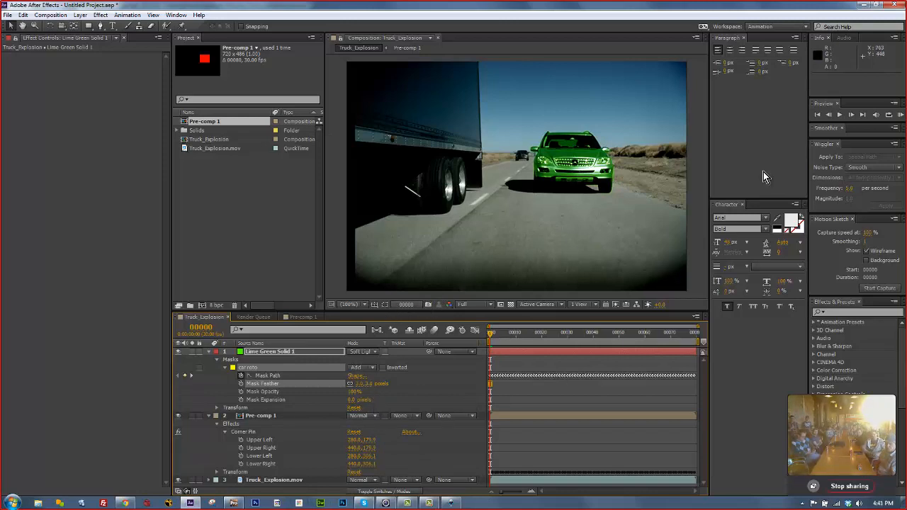
# Bring mocha Pro forward and start a new project, discarding the truck project's unsaved changes.
pyautogui.click(864, 5)
pyautogui.click(9, 16)
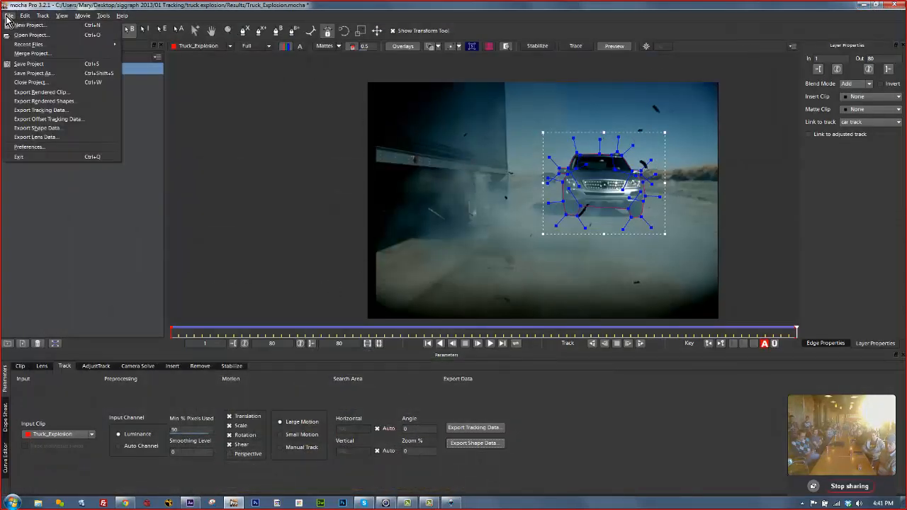
pyautogui.click(22, 26)
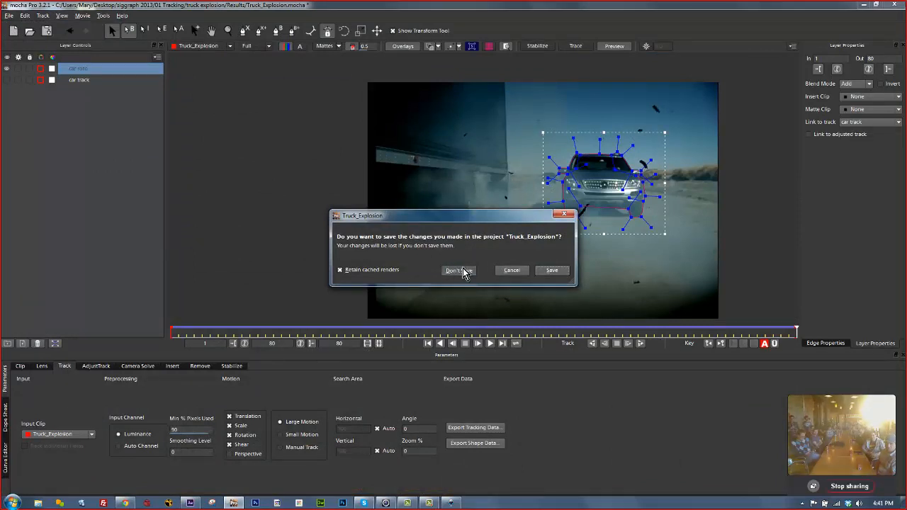
pyautogui.click(463, 270)
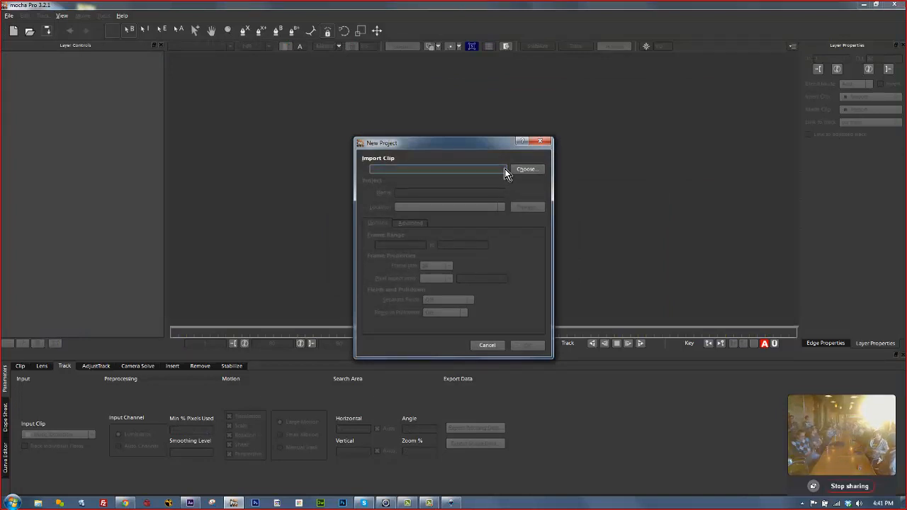
# Browse for footage from 01 Tracking up through siggraph 2013 and 02 Roto to the Desktop.
pyautogui.click(537, 172)
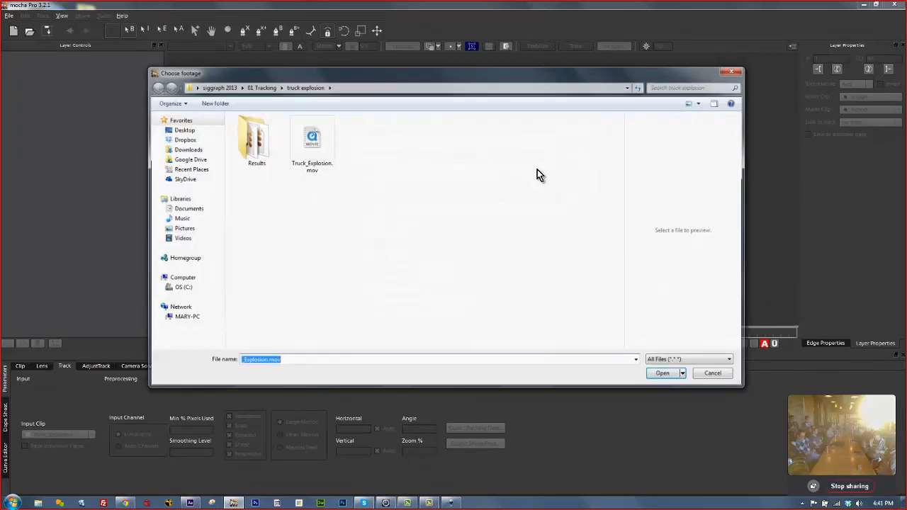
pyautogui.click(250, 86)
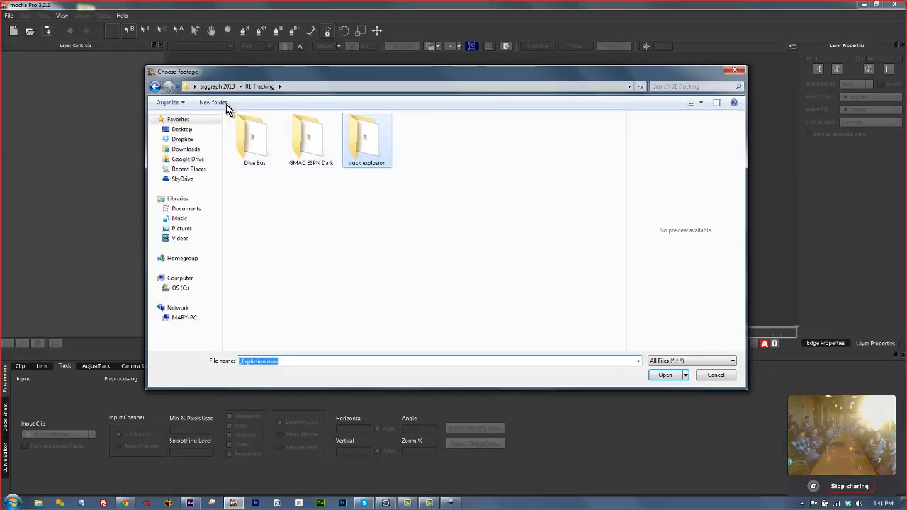
pyautogui.click(228, 86)
pyautogui.doubleClick(252, 140)
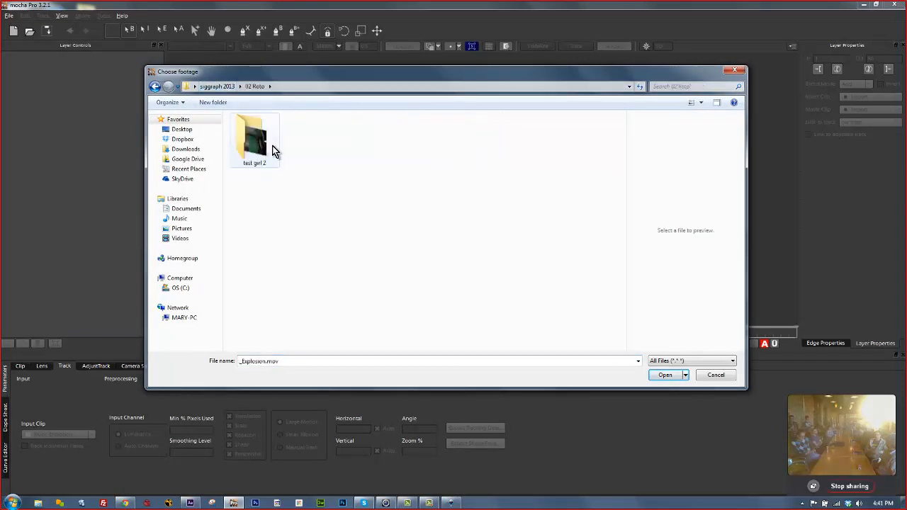
pyautogui.click(208, 89)
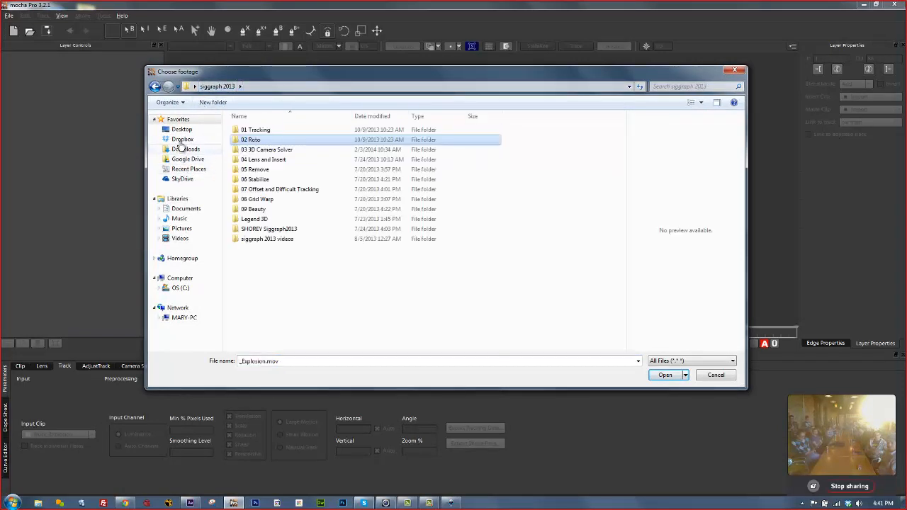
pyautogui.click(182, 130)
pyautogui.click(408, 230)
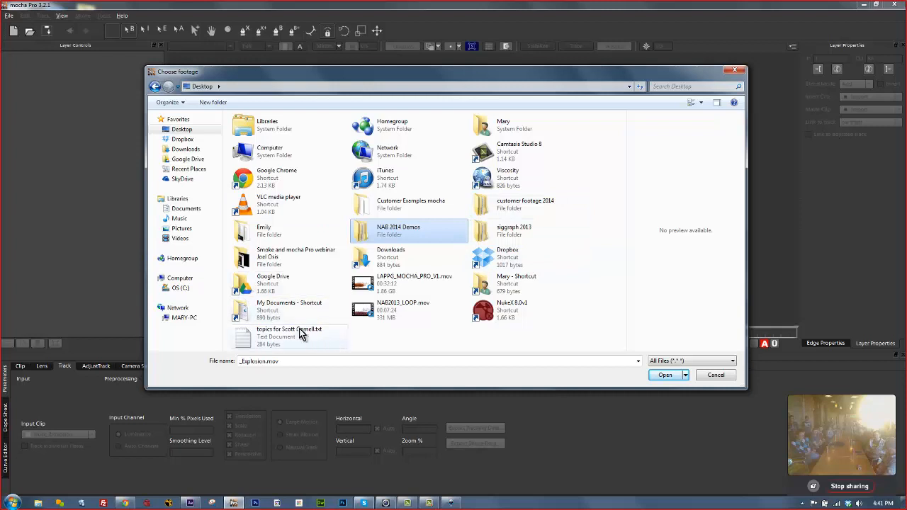
# Navigate My Documents > IBC Demos > 02 Roto > Spiderman Roto 2, pick spiderman_roto_2.mov, then cancel.
pyautogui.doubleClick(290, 309)
pyautogui.scroll(-5, 284, 255)
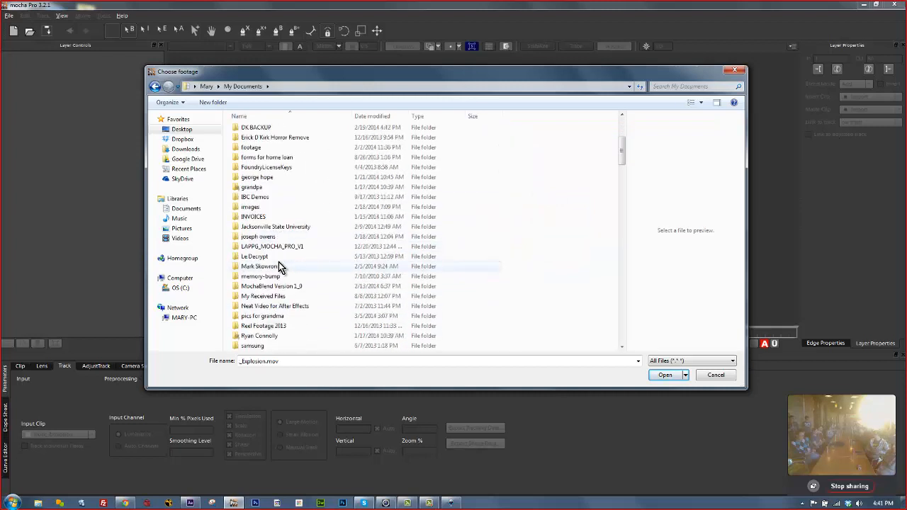
pyautogui.click(256, 201)
pyautogui.doubleClick(256, 201)
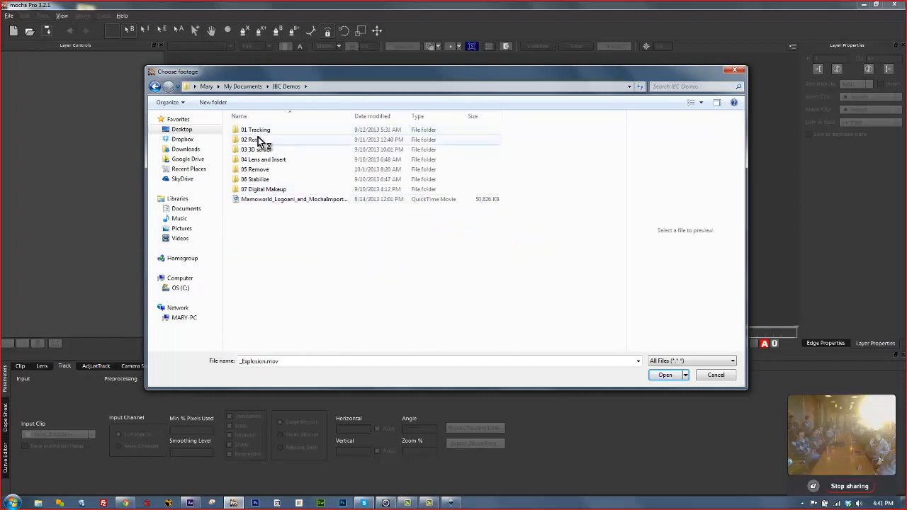
pyautogui.doubleClick(258, 140)
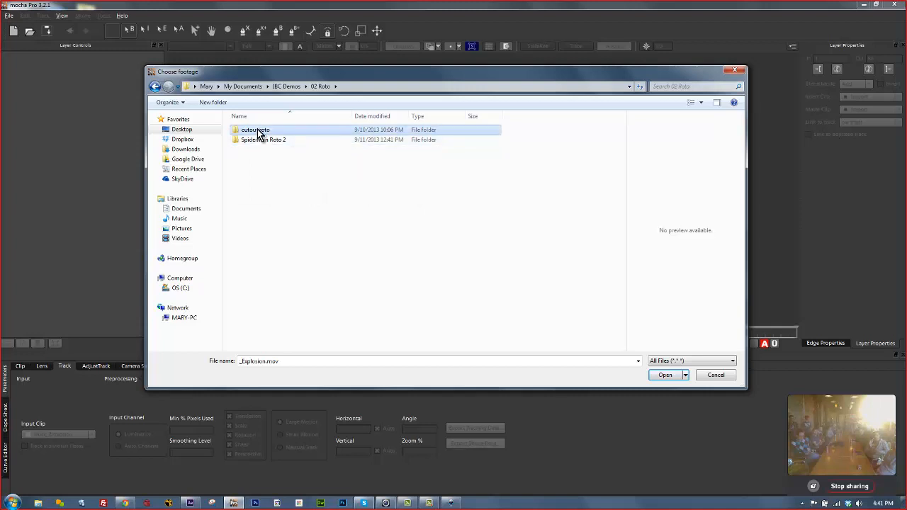
pyautogui.doubleClick(257, 142)
pyautogui.click(310, 145)
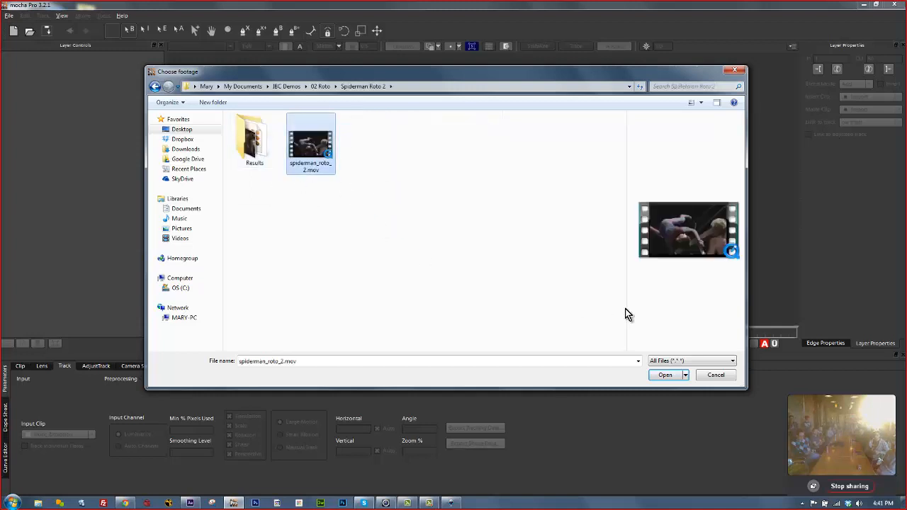
pyautogui.click(665, 373)
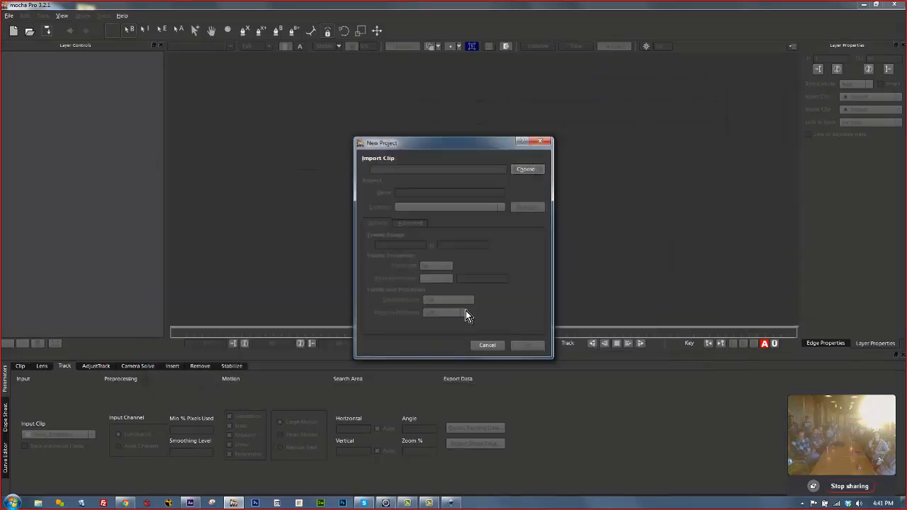
pyautogui.click(500, 348)
pyautogui.click(8, 15)
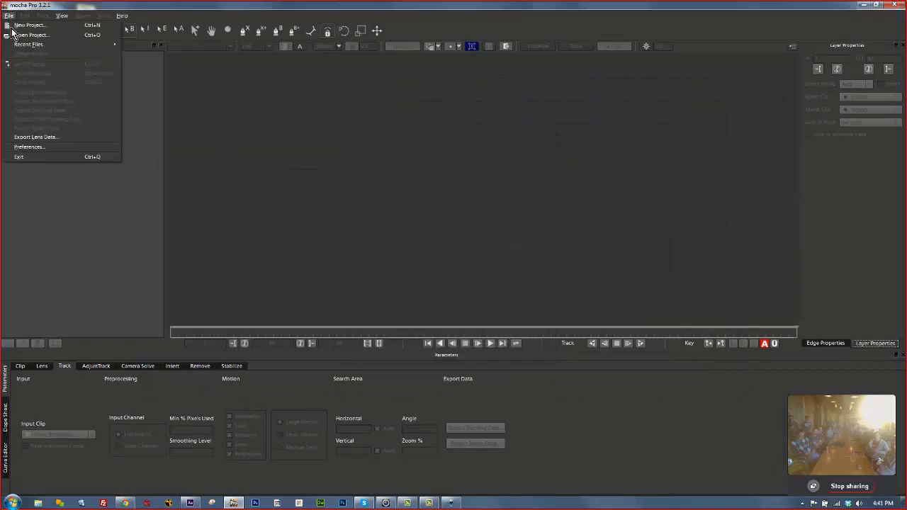
# Reopen spiderman_roto_2.mocha from Recent Files, play the clip through, stop, and select the top arm layer.
pyautogui.moveTo(14, 46)
pyautogui.click(193, 72)
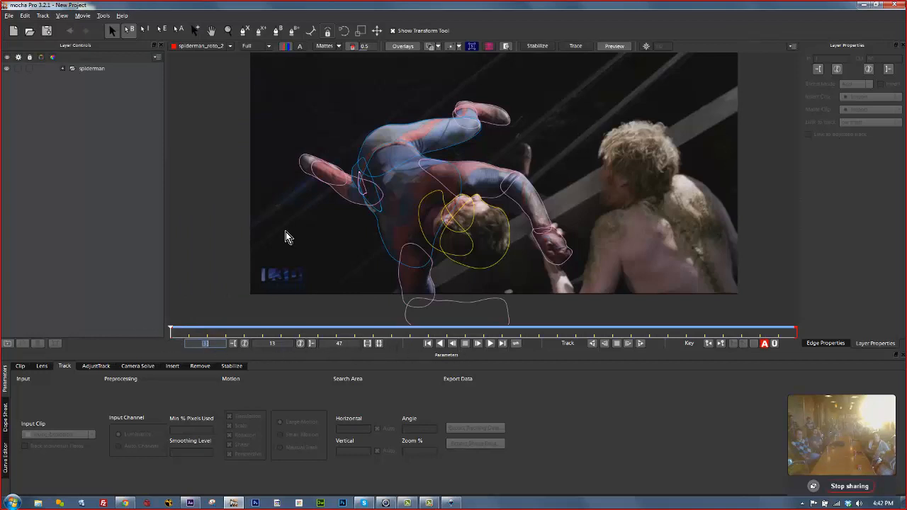
pyautogui.click(489, 345)
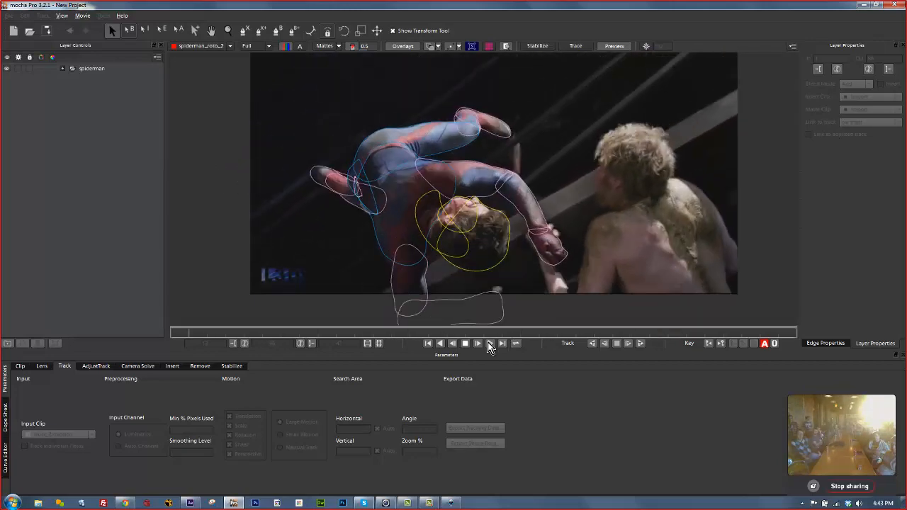
pyautogui.click(489, 344)
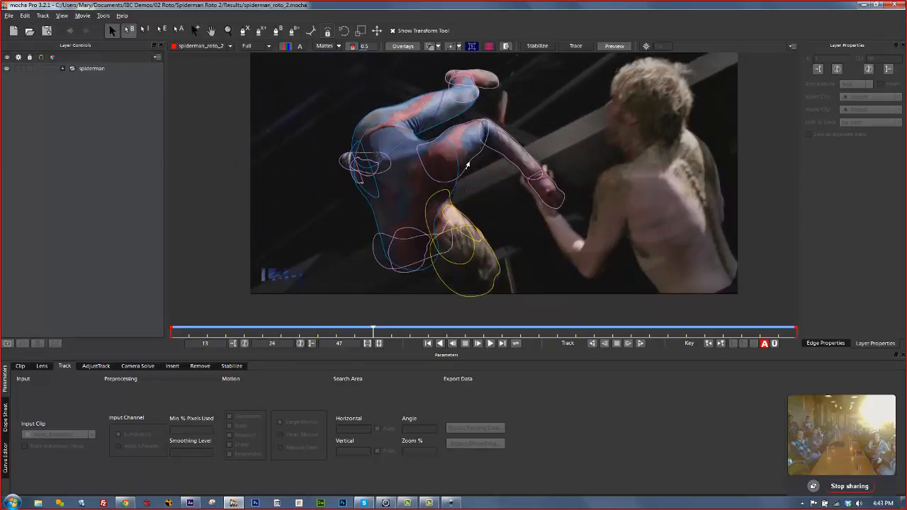
pyautogui.click(448, 125)
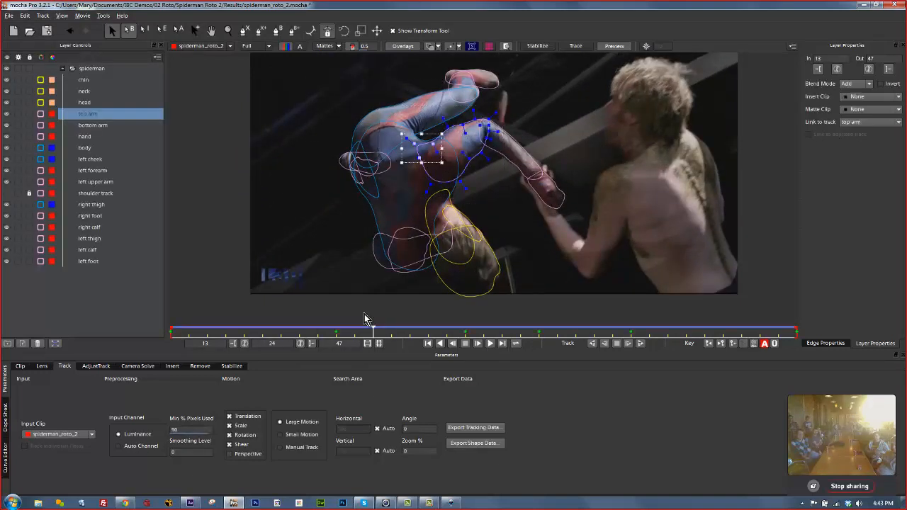
# Scrub back to an earlier frame, select the chin layer, and open the Mattes display dropdown.
pyautogui.moveTo(374, 331); pyautogui.dragTo(129, 320)
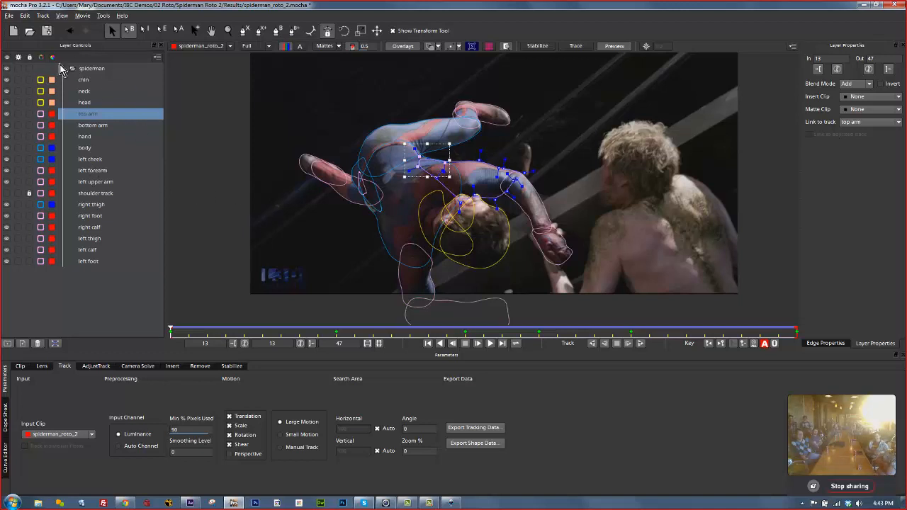
pyautogui.click(84, 79)
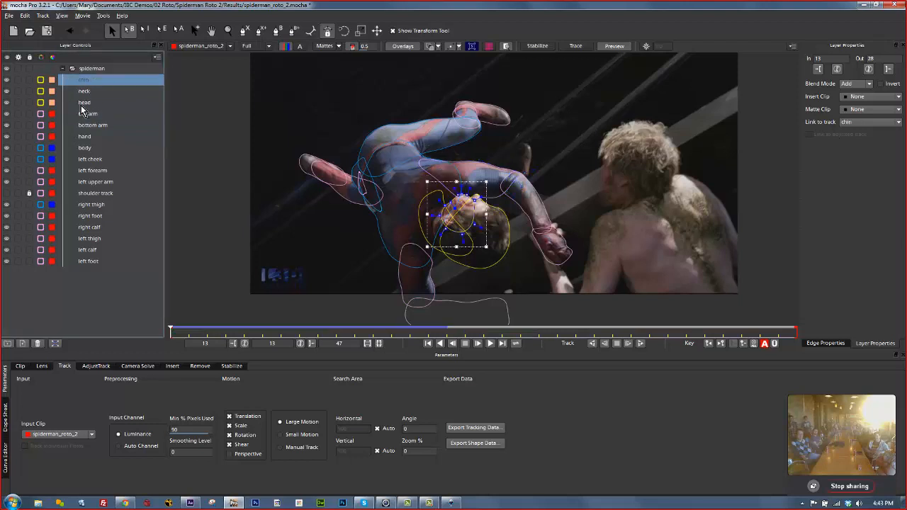
pyautogui.click(325, 45)
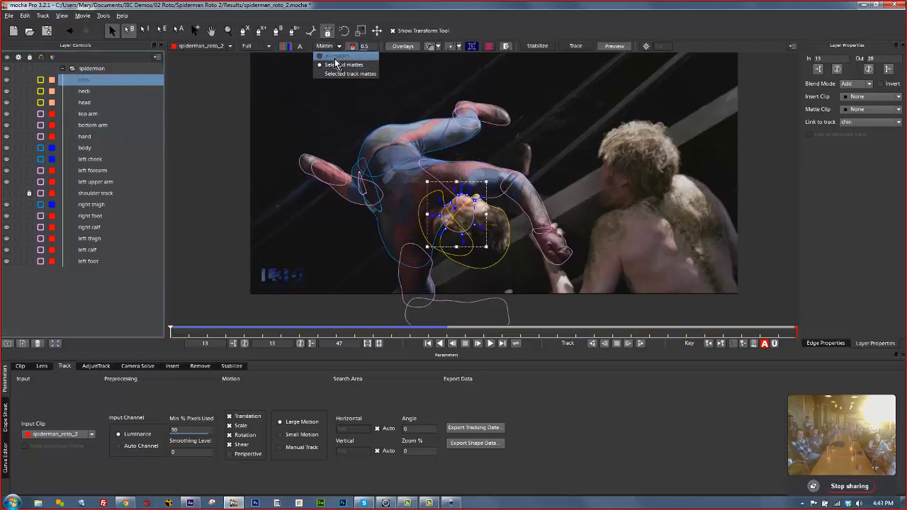
# Show all layer mattes as filled colour, check them at frame 40, then return to frame 13.
pyautogui.click(334, 57)
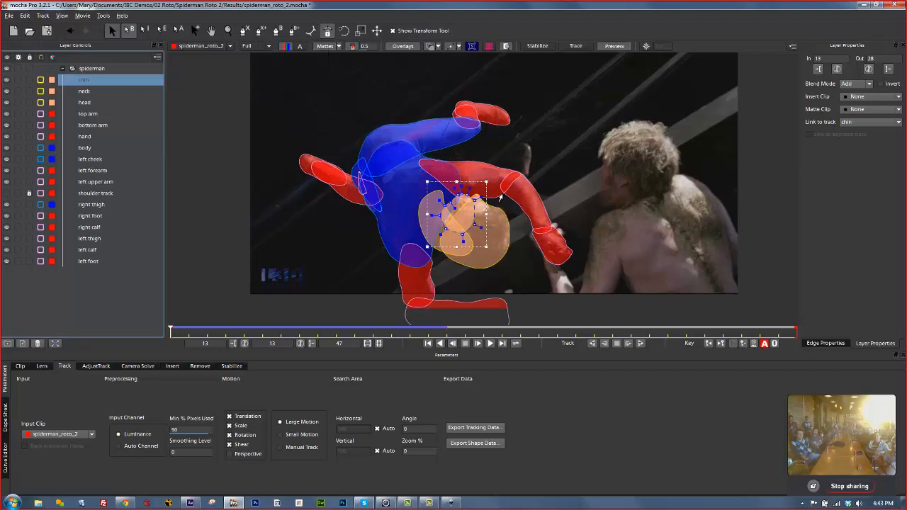
pyautogui.moveTo(170, 334); pyautogui.dragTo(245, 312)
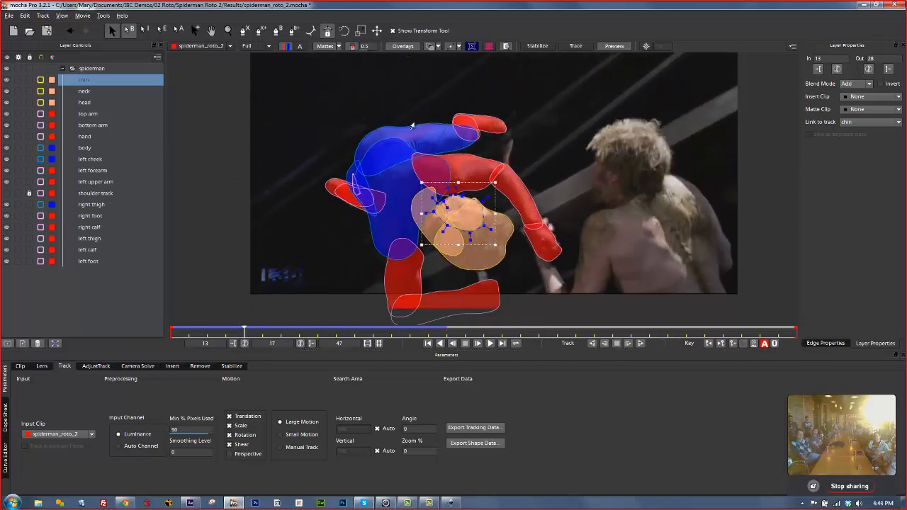
pyautogui.moveTo(242, 331); pyautogui.dragTo(158, 325)
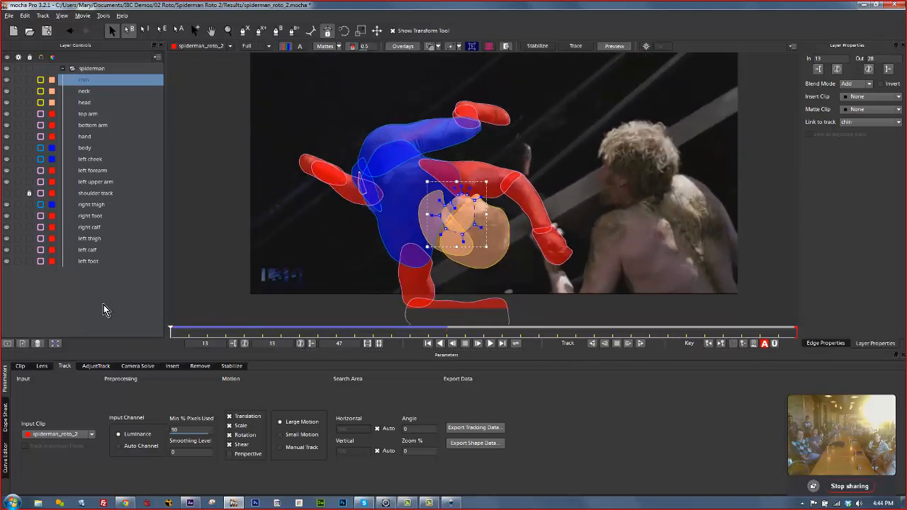
# Select the head, neck and chin layers together.
pyautogui.click(88, 104)
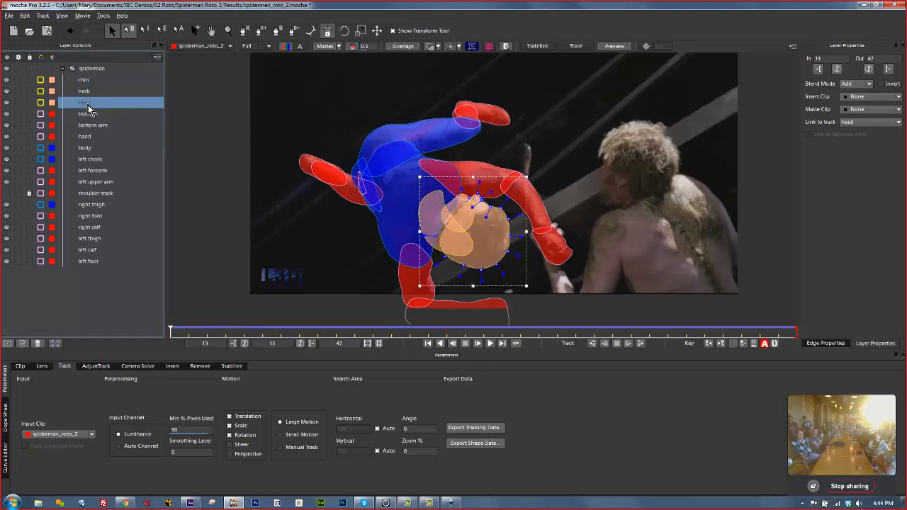
pyautogui.keyDown('shift'); pyautogui.click(84, 92); pyautogui.keyUp('shift')
pyautogui.keyDown('shift'); pyautogui.click(84, 81); pyautogui.keyUp('shift')
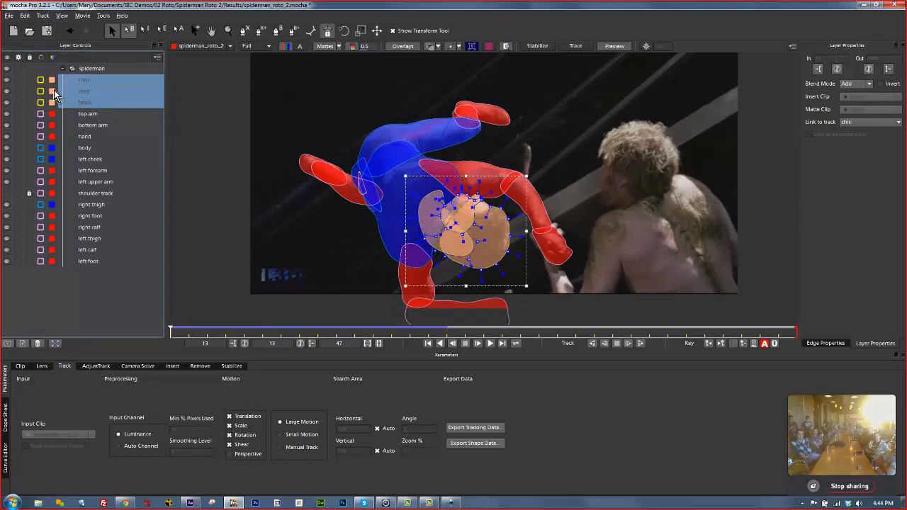
# Set the selected chin, neck and head layers' colour to white.
pyautogui.click(53, 92)
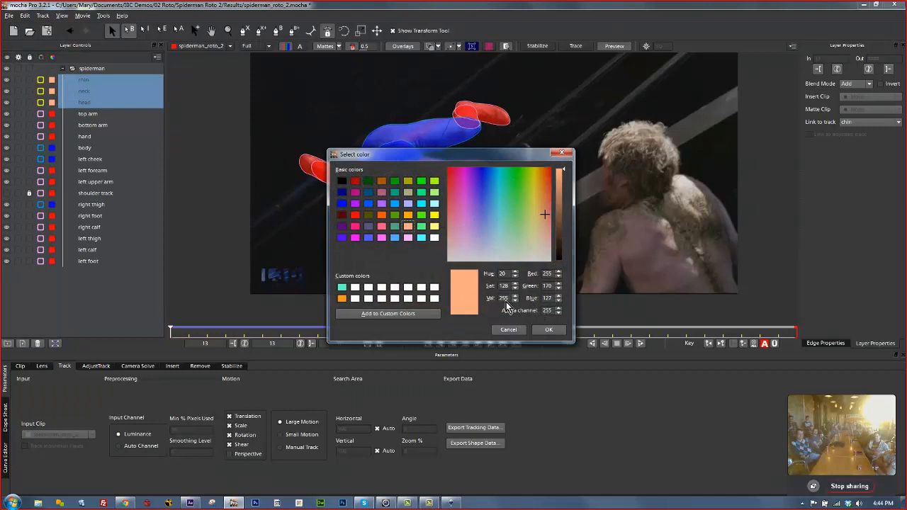
pyautogui.click(434, 238)
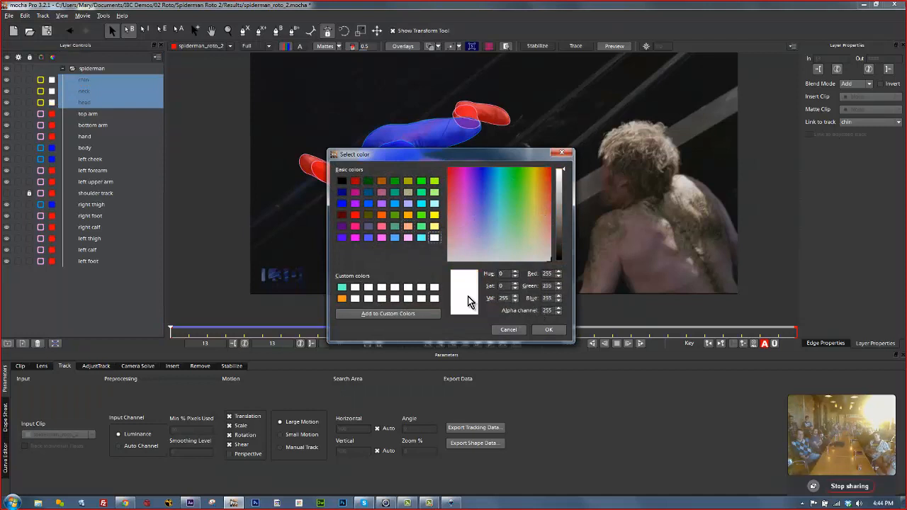
pyautogui.click(548, 330)
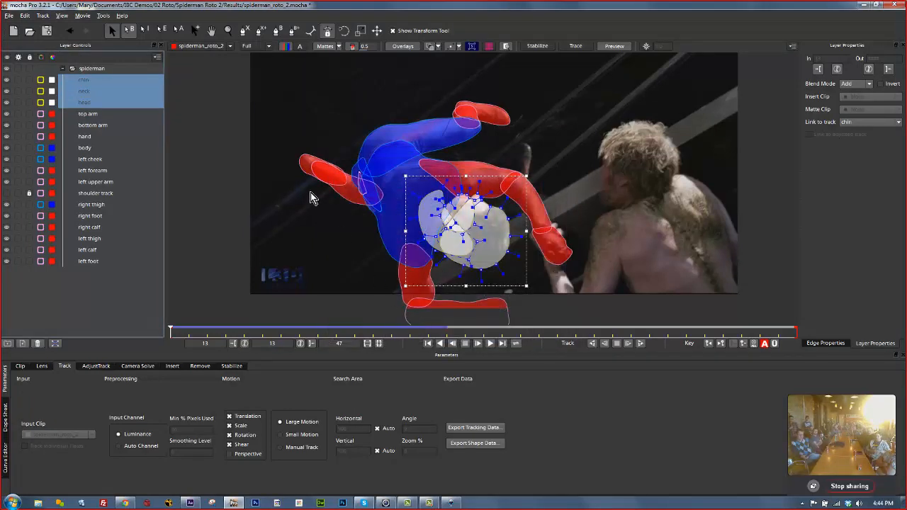
# Select the arm, hand, body, shoulder, thigh, calf and forearm layers, then collapse and hide the spiderman group.
pyautogui.click(86, 136)
pyautogui.click(86, 115)
pyautogui.click(85, 148)
pyautogui.click(75, 192)
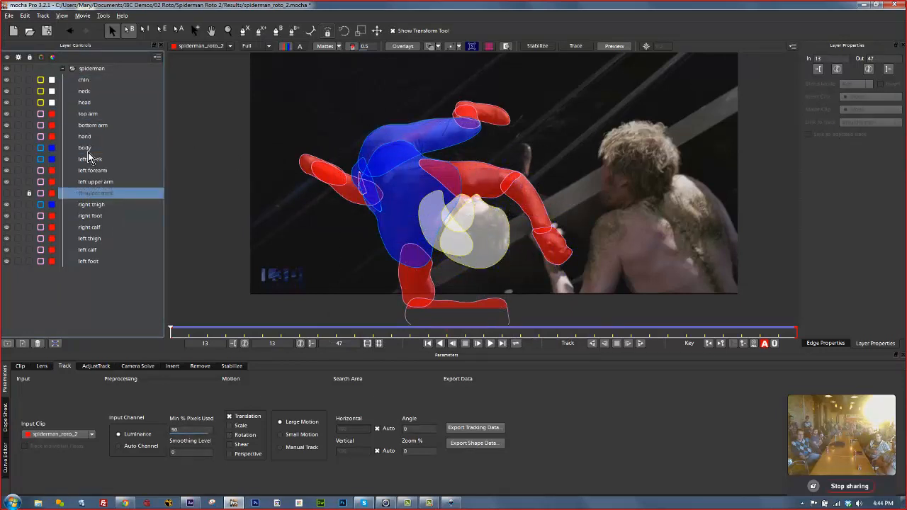
pyautogui.click(88, 149)
pyautogui.click(85, 204)
pyautogui.click(86, 250)
pyautogui.click(90, 170)
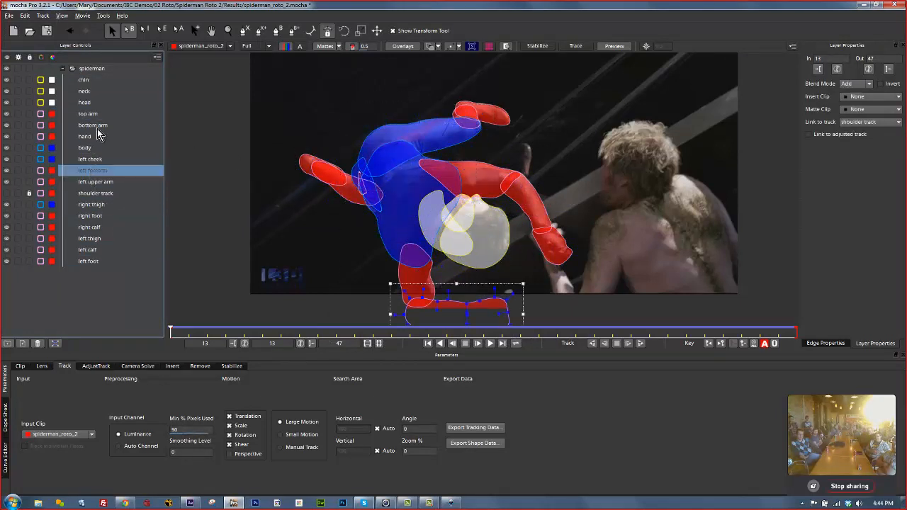
pyautogui.click(97, 128)
pyautogui.click(97, 115)
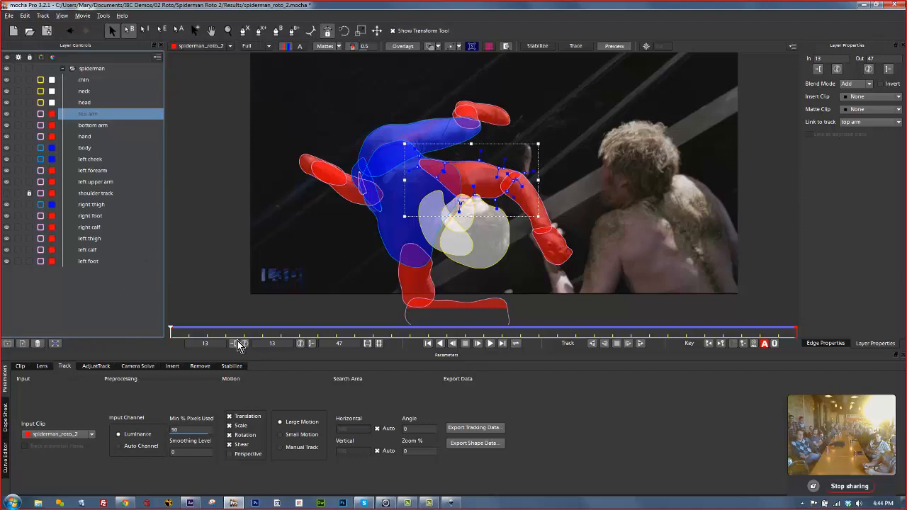
pyautogui.click(63, 68)
pyautogui.click(7, 69)
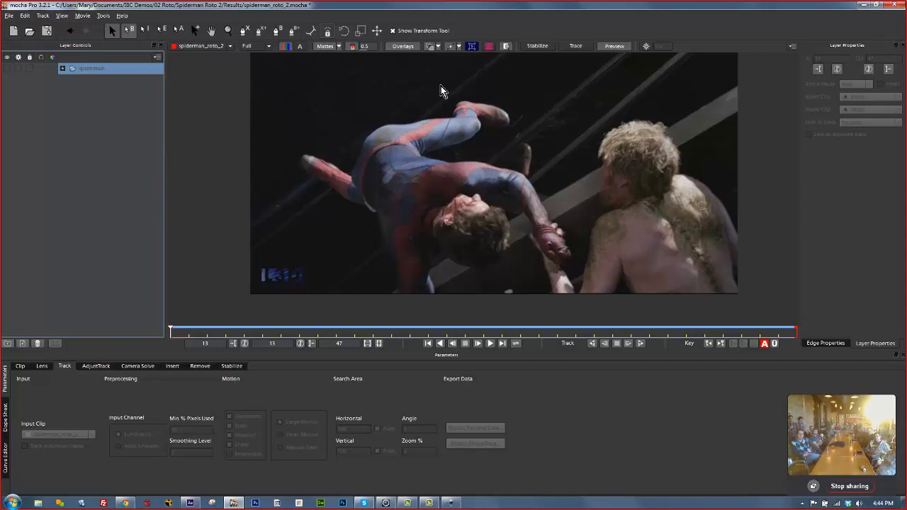
# Move the Spider-Man clip's playhead forward to frame 31.
pyautogui.click(244, 31)
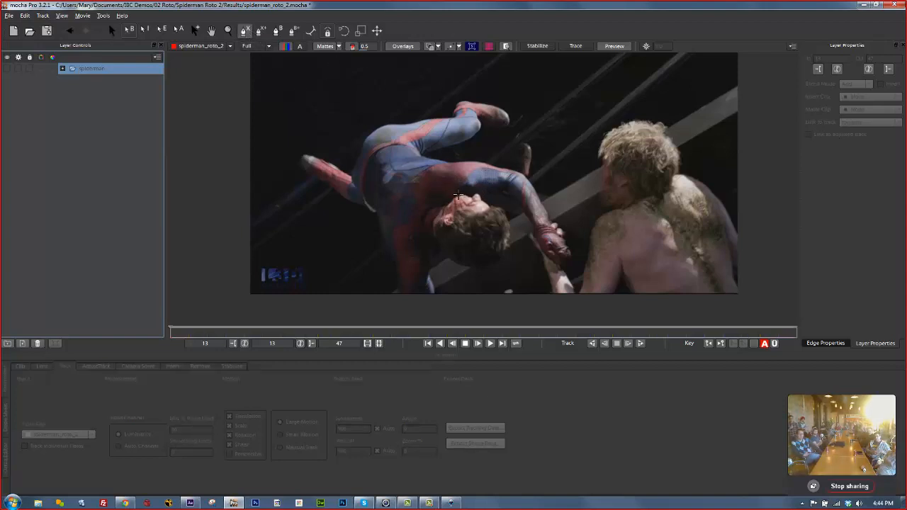
pyautogui.click(112, 31)
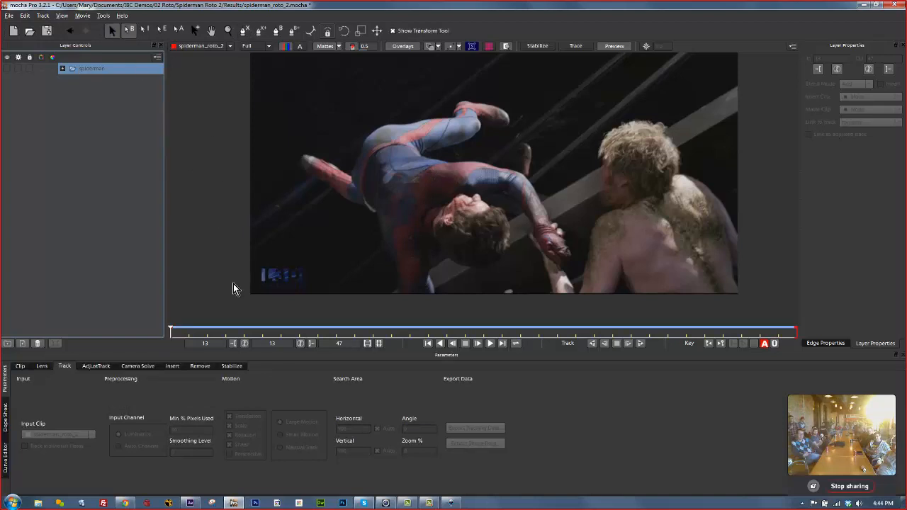
pyautogui.moveTo(168, 331); pyautogui.dragTo(498, 321)
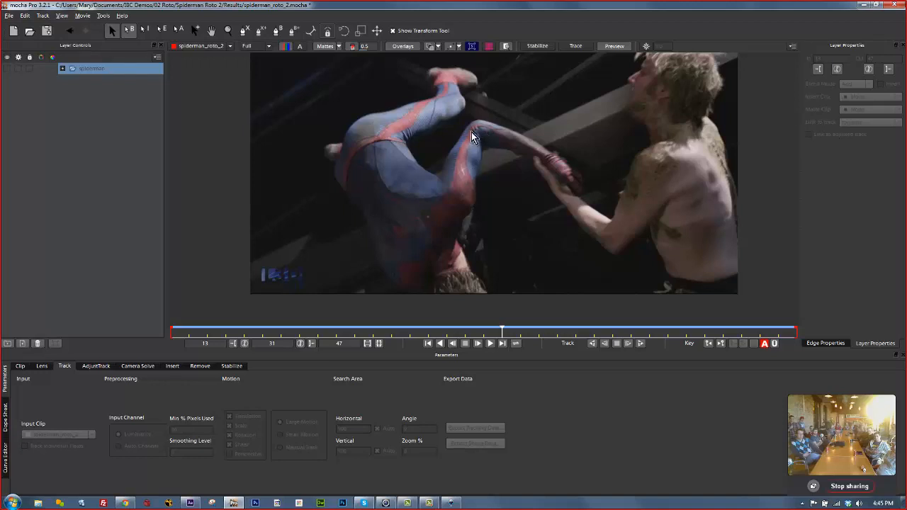
# Draw a closed X-spline outlining Spider-Man's arm up to the shoulder at frame 31.
pyautogui.click(245, 31)
pyautogui.click(441, 175)
pyautogui.click(436, 195)
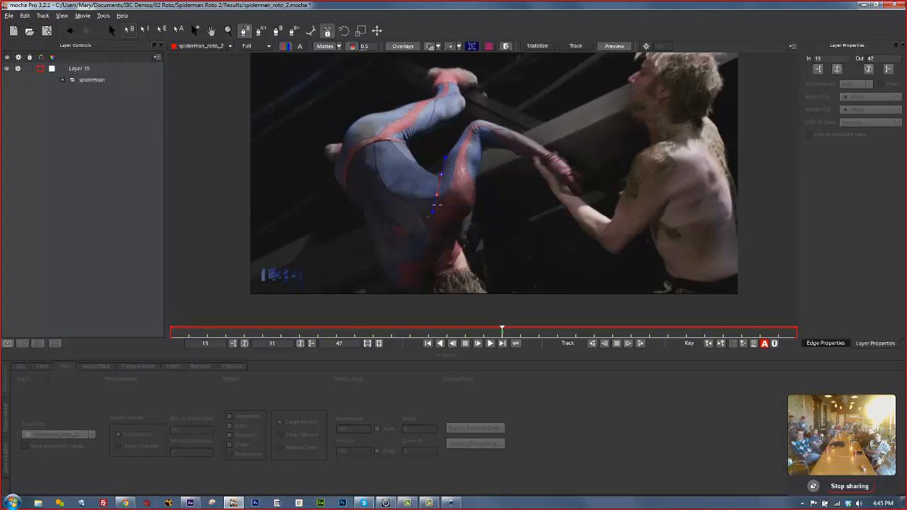
pyautogui.click(443, 217)
pyautogui.click(471, 217)
pyautogui.click(479, 191)
pyautogui.click(477, 175)
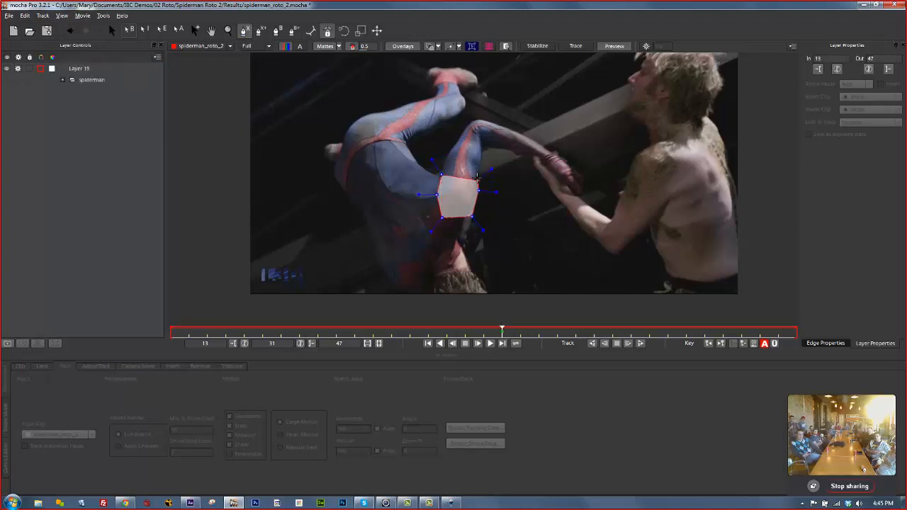
pyautogui.click(486, 155)
pyautogui.click(486, 144)
pyautogui.click(486, 137)
pyautogui.click(482, 116)
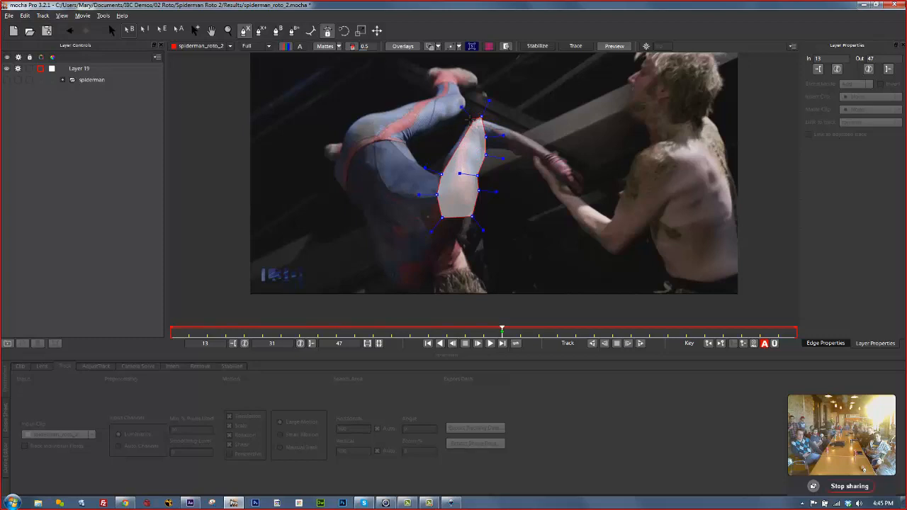
pyautogui.click(470, 121)
pyautogui.click(464, 133)
pyautogui.rightClick(443, 169)
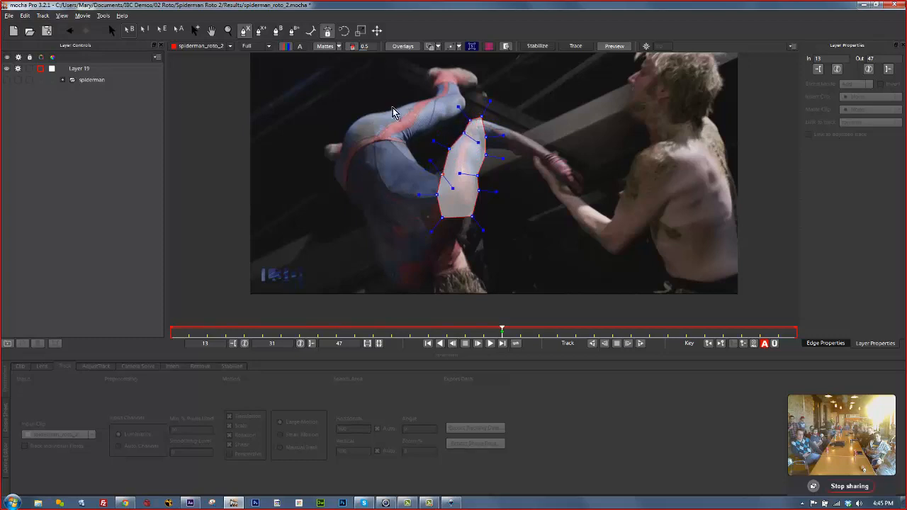
# Smooth and refine the arm shape's points, then track it forward to frame 47.
pyautogui.moveTo(331, 67); pyautogui.dragTo(535, 278)
pyautogui.moveTo(477, 128); pyautogui.dragTo(407, 76)
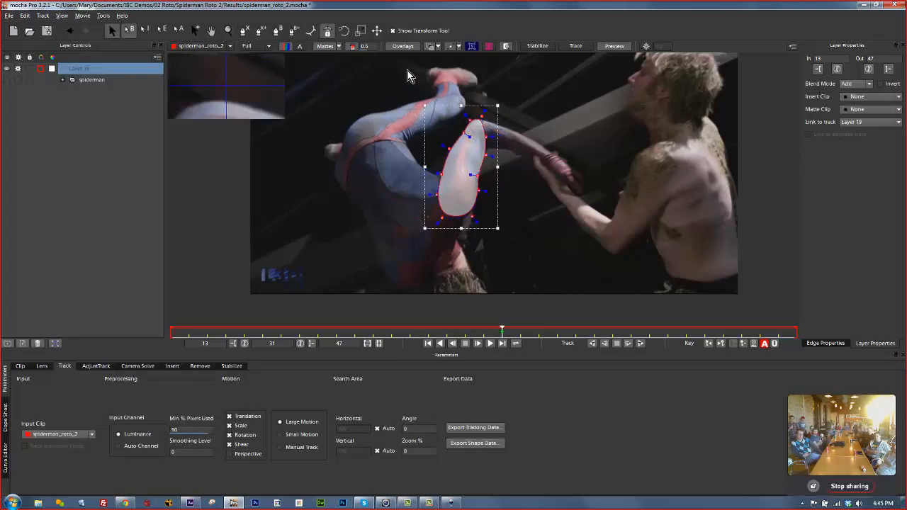
pyautogui.click(320, 46)
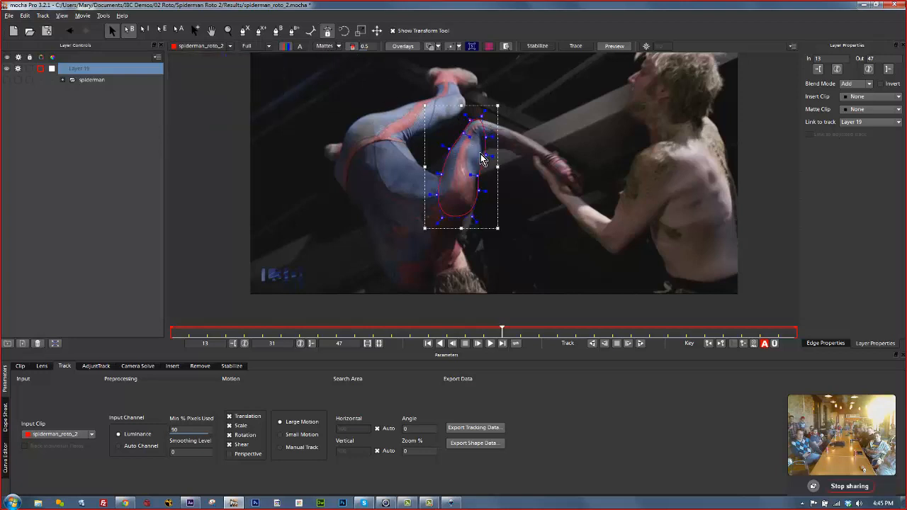
pyautogui.moveTo(482, 157); pyautogui.dragTo(477, 190)
pyautogui.moveTo(448, 149); pyautogui.dragTo(448, 153)
pyautogui.click(471, 122)
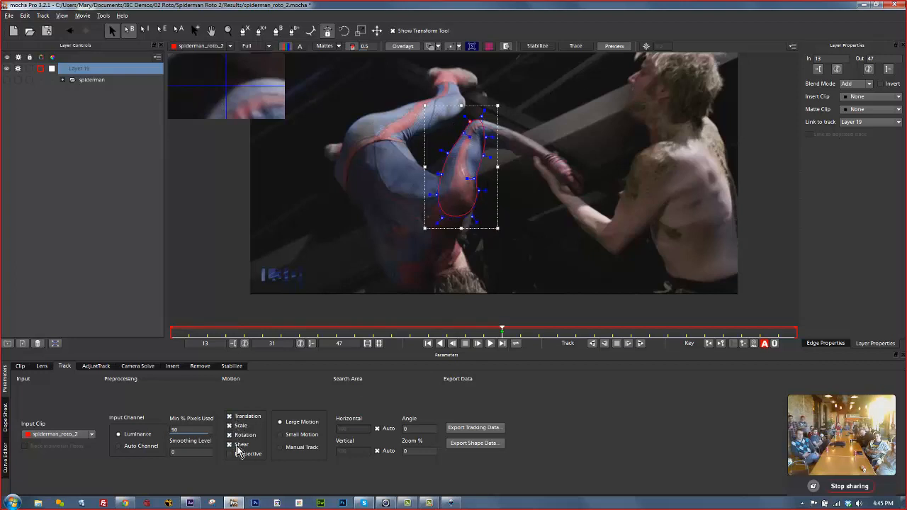
pyautogui.click(505, 47)
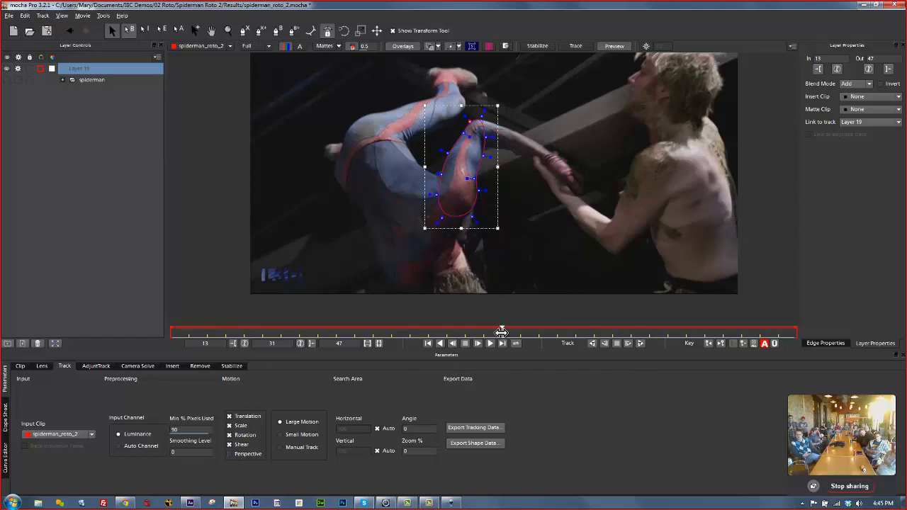
pyautogui.moveTo(501, 332)
pyautogui.mouseDown()
pyautogui.moveTo(595, 331)
pyautogui.moveTo(477, 328)
pyautogui.moveTo(85, 260)
pyautogui.moveTo(415, 317)
pyautogui.moveTo(377, 304)
pyautogui.moveTo(419, 316)
pyautogui.moveTo(877, 350)
pyautogui.moveTo(483, 327)
pyautogui.moveTo(793, 330)
pyautogui.moveTo(401, 331)
pyautogui.moveTo(840, 341)
pyautogui.moveTo(228, 318)
pyautogui.moveTo(812, 324)
pyautogui.moveTo(270, 306)
pyautogui.moveTo(515, 343)
pyautogui.moveTo(501, 346)
pyautogui.mouseUp()
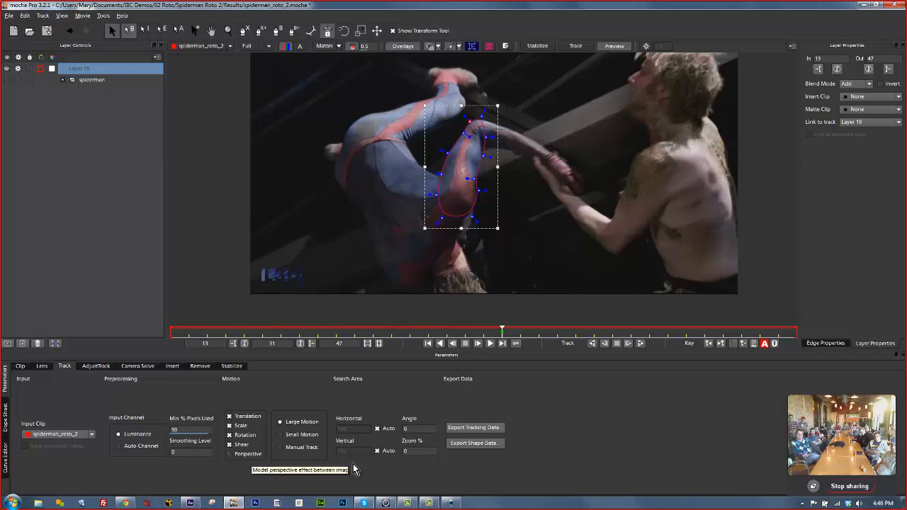
pyautogui.click(640, 345)
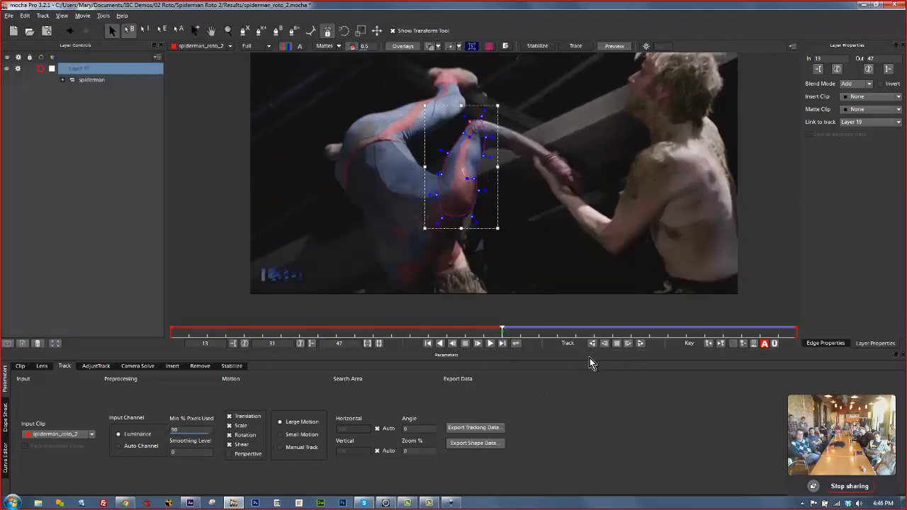
# Track Layer 19 backward to frame 13 and review it through to frame 47.
pyautogui.click(592, 344)
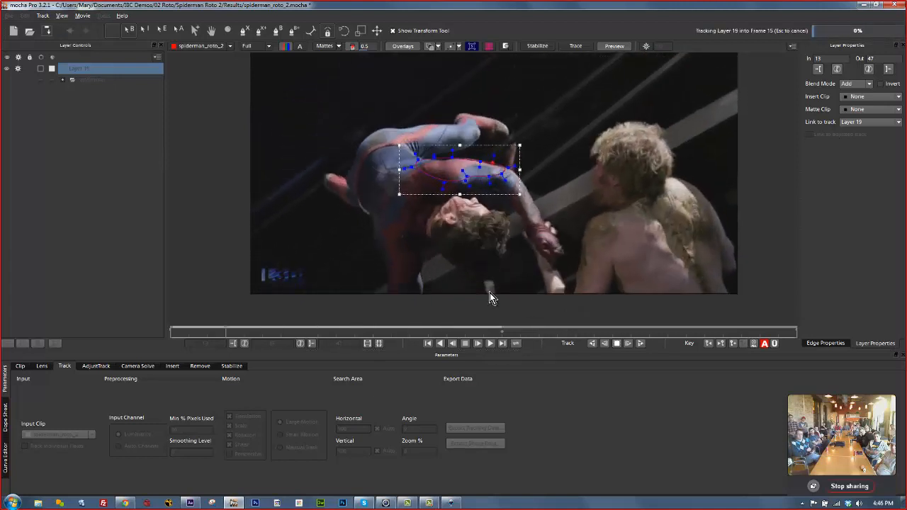
pyautogui.moveTo(169, 329); pyautogui.dragTo(503, 378)
pyautogui.moveTo(493, 329); pyautogui.dragTo(796, 330)
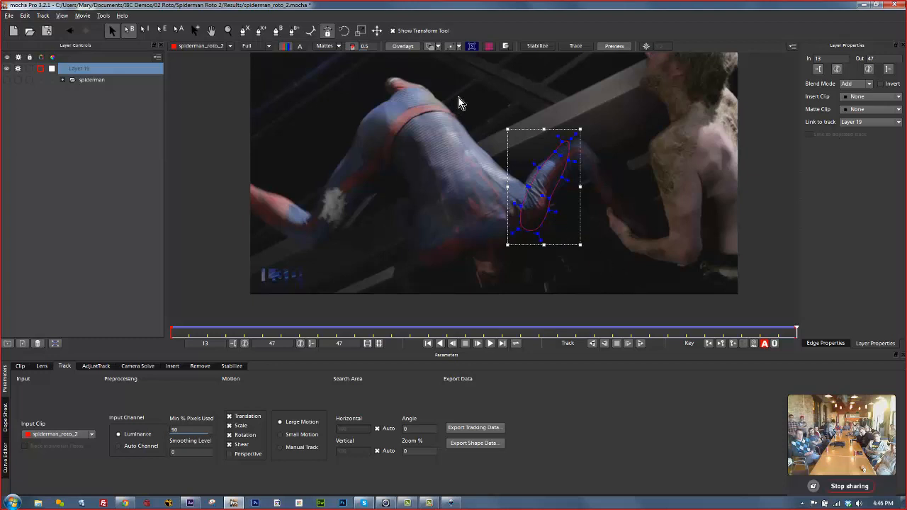
# Rotate the arm shape and reposition its points to refit it on the last frame.
pyautogui.moveTo(460, 100); pyautogui.dragTo(663, 285)
pyautogui.moveTo(580, 133)
pyautogui.mouseDown()
pyautogui.moveTo(598, 146)
pyautogui.moveTo(593, 125)
pyautogui.mouseUp()
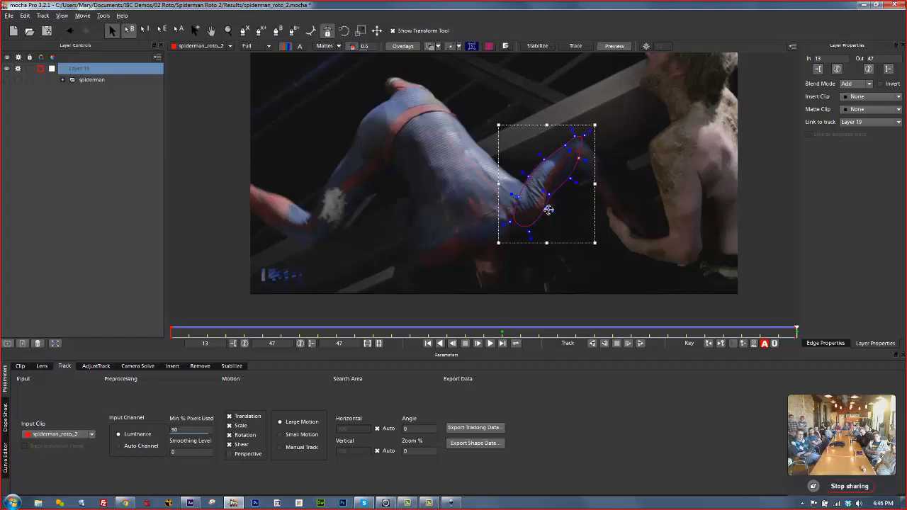
pyautogui.moveTo(530, 231); pyautogui.dragTo(532, 235)
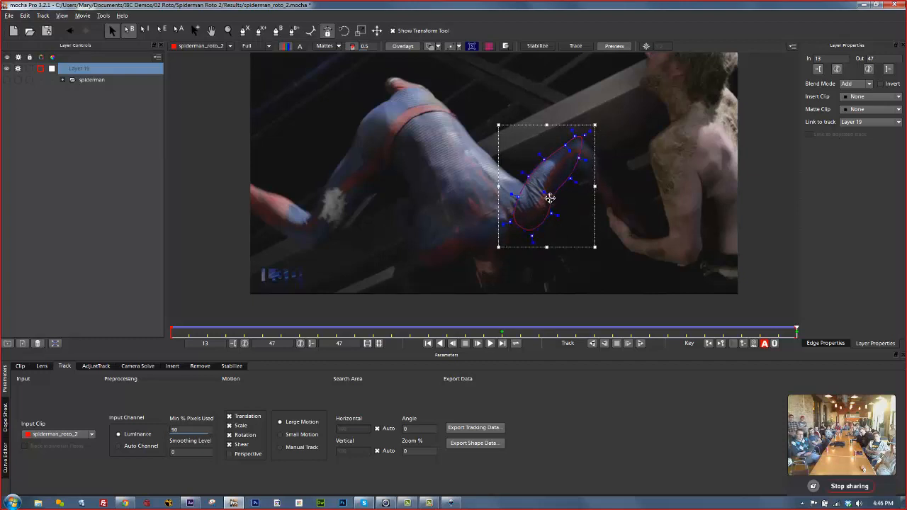
pyautogui.click(550, 195)
pyautogui.moveTo(797, 331); pyautogui.dragTo(166, 321)
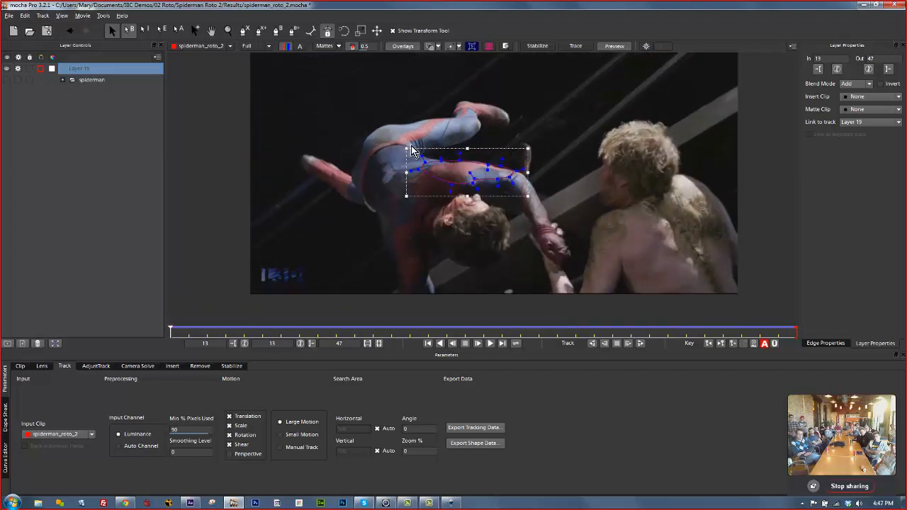
# Shift Layer 19's shape right and down, adjusting its top and lower points onto the arm.
pyautogui.moveTo(554, 234); pyautogui.dragTo(554, 233)
pyautogui.moveTo(515, 176); pyautogui.dragTo(524, 179)
pyautogui.moveTo(470, 165); pyautogui.dragTo(474, 160)
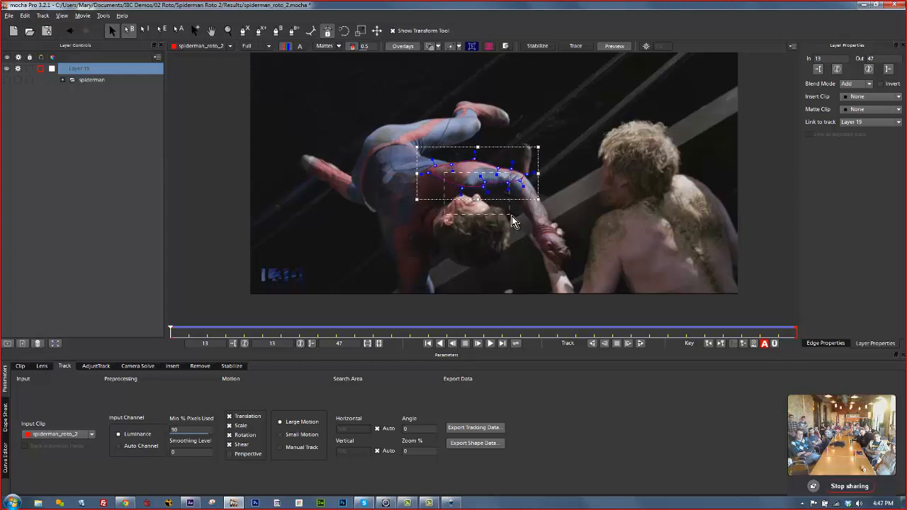
pyautogui.moveTo(512, 217); pyautogui.dragTo(511, 216)
pyautogui.moveTo(505, 185); pyautogui.dragTo(501, 197)
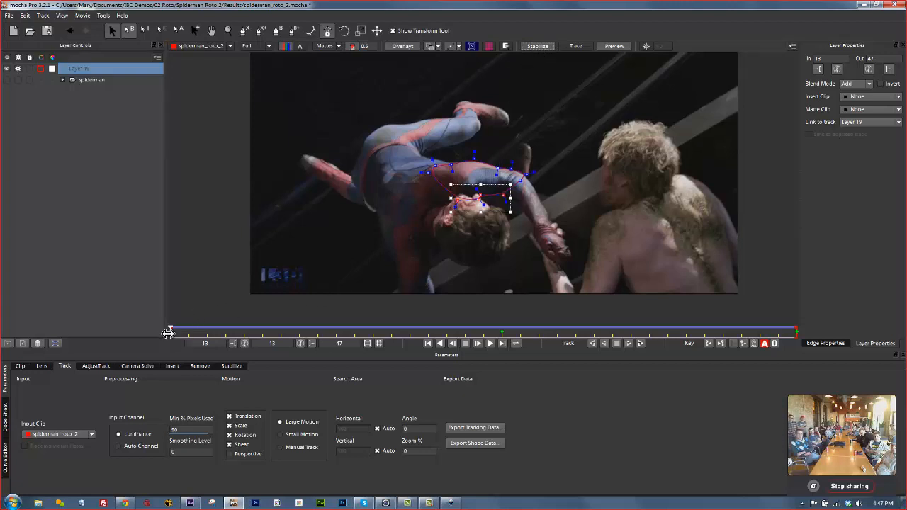
# Refit the shape's top point at frame 19 and right edge at frame 13, then expand the spiderman group.
pyautogui.moveTo(170, 331); pyautogui.dragTo(295, 305)
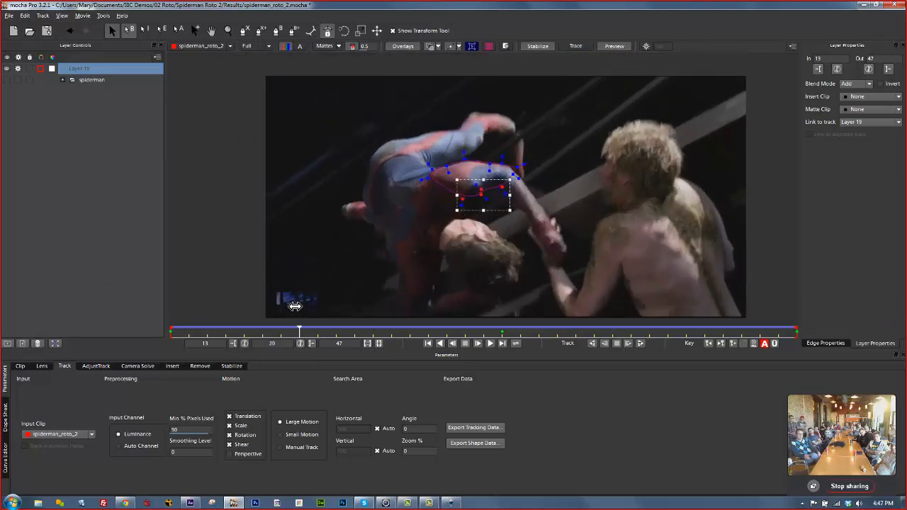
pyautogui.click(517, 168)
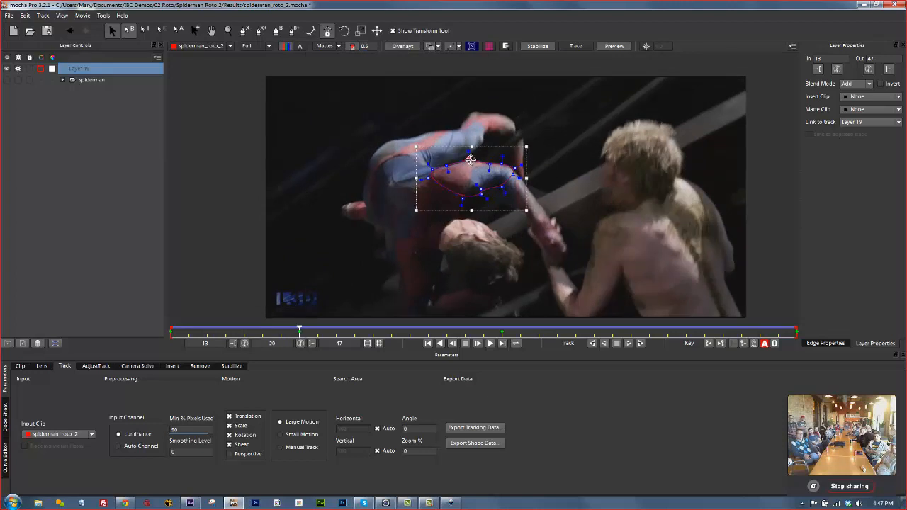
pyautogui.moveTo(471, 160); pyautogui.dragTo(472, 159)
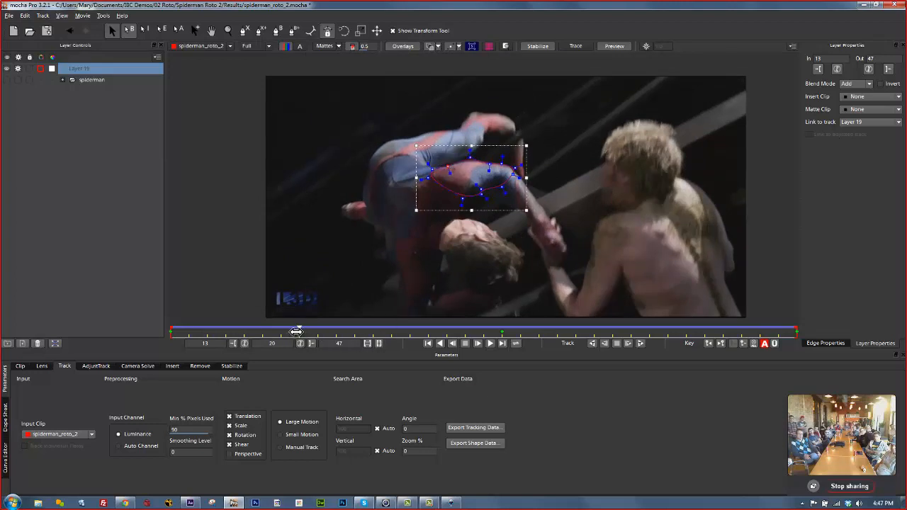
pyautogui.moveTo(299, 331); pyautogui.dragTo(428, 331)
pyautogui.moveTo(488, 170); pyautogui.dragTo(485, 154)
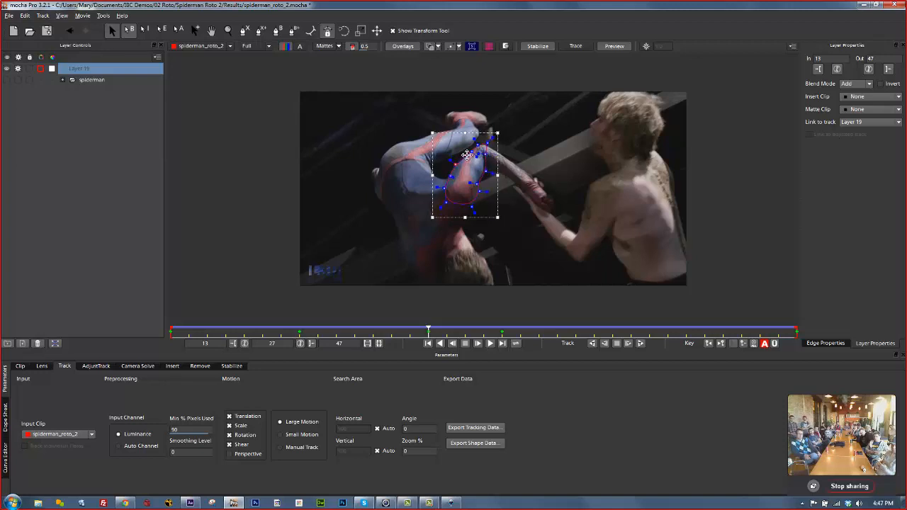
pyautogui.moveTo(431, 331); pyautogui.dragTo(875, 328)
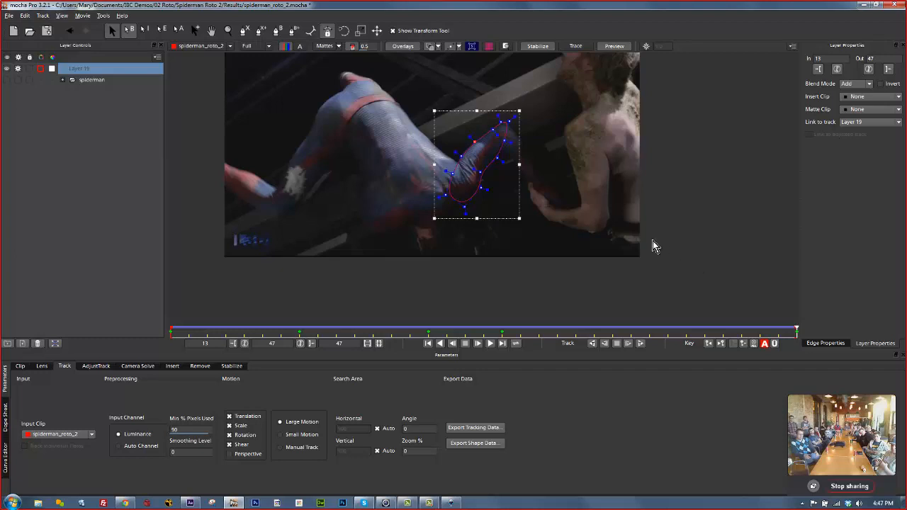
pyautogui.click(62, 80)
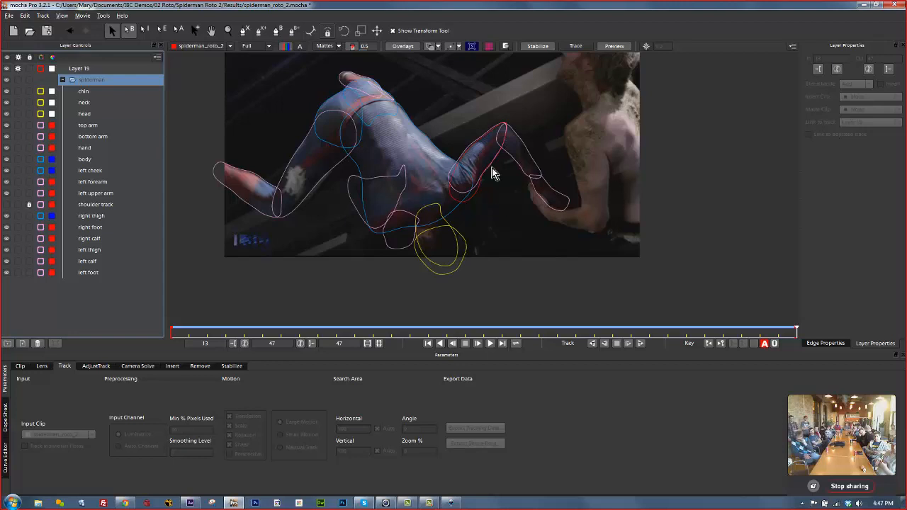
pyautogui.click(228, 163)
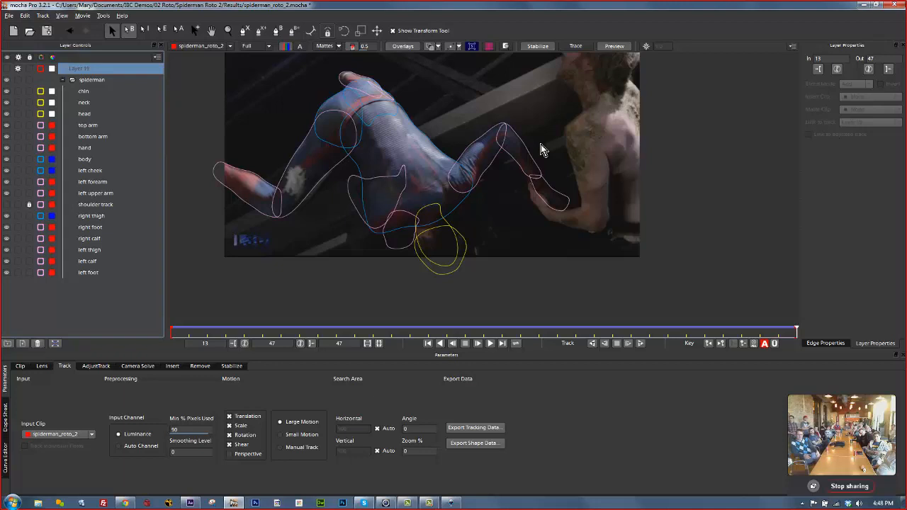
pyautogui.click(497, 133)
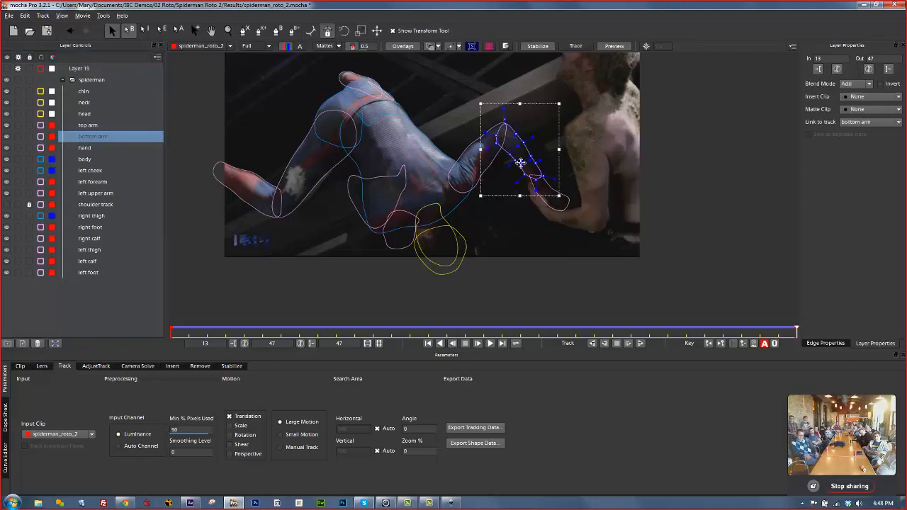
pyautogui.click(548, 196)
pyautogui.click(475, 175)
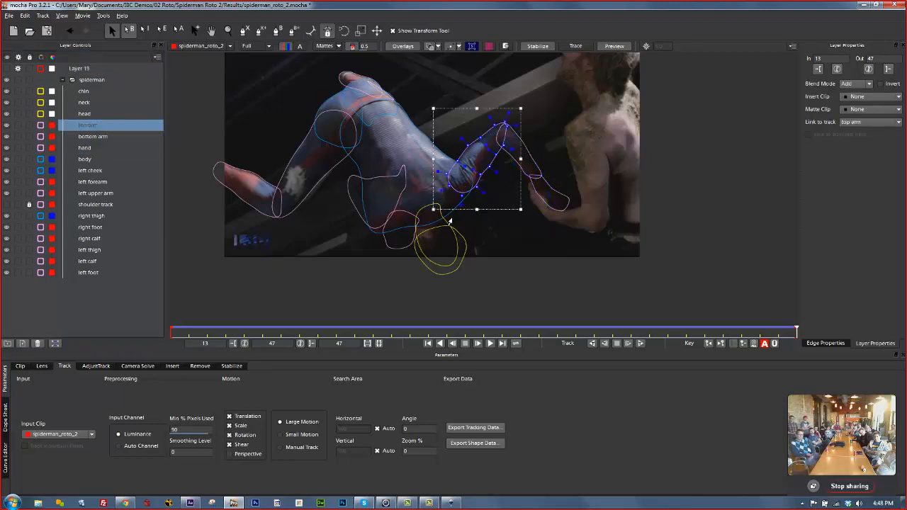
pyautogui.click(426, 224)
pyautogui.click(396, 229)
pyautogui.click(402, 186)
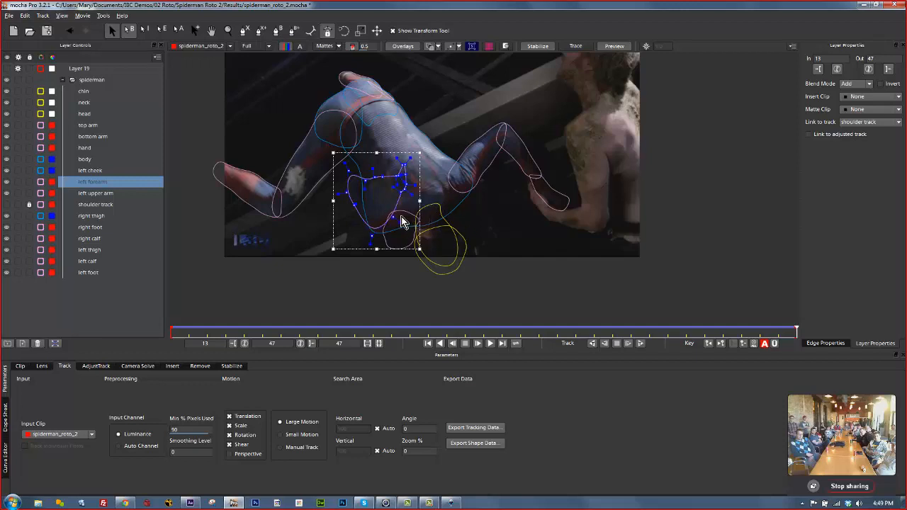
# Play back the Spider-Man shot with its roto shapes, then stop playback.
pyautogui.click(489, 344)
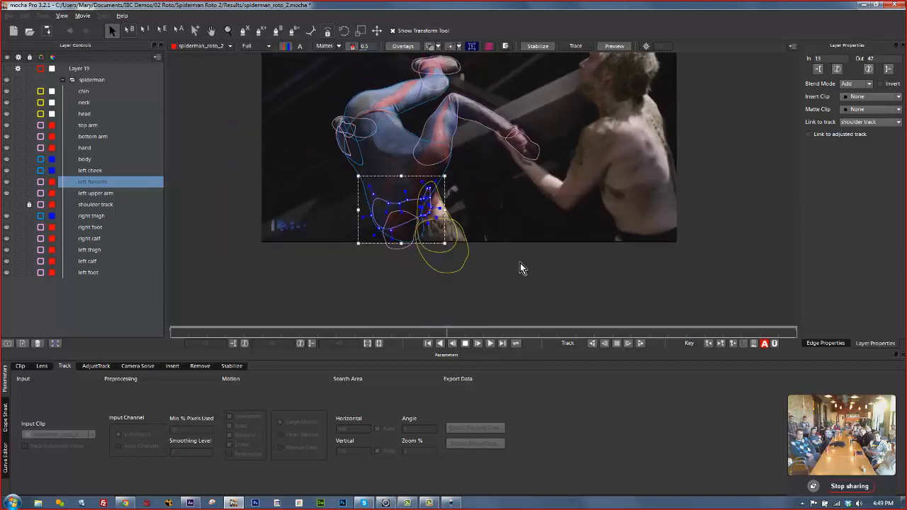
pyautogui.click(609, 209)
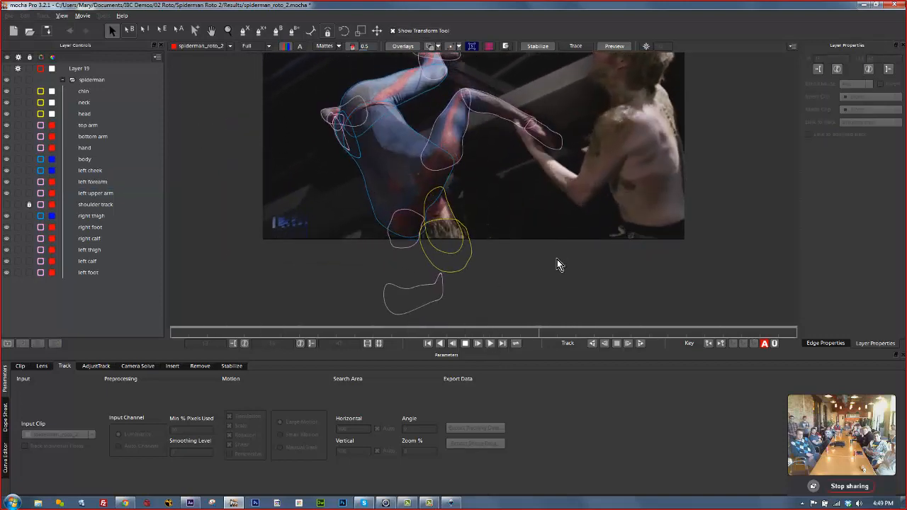
pyautogui.press('space')
pyautogui.press('space')
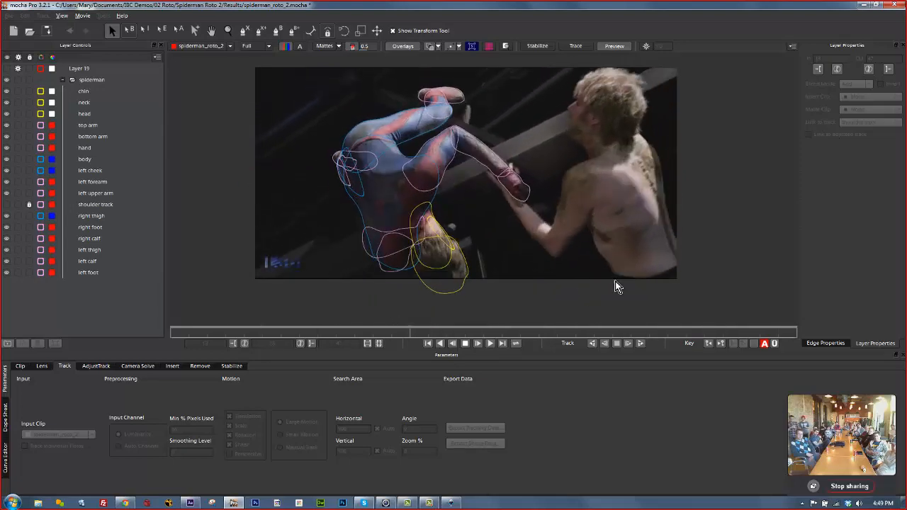
pyautogui.click(467, 345)
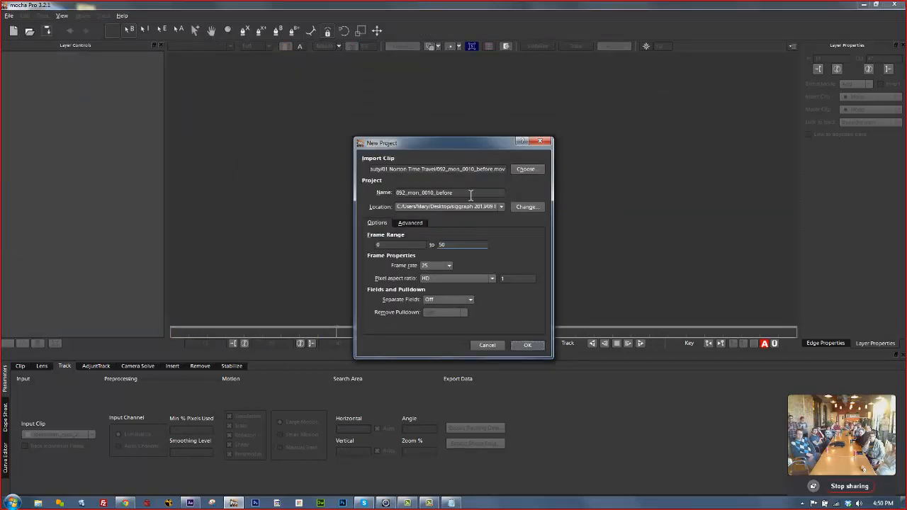
# Create the 092_mon_0010_before_3d project and scrub through its 51-frame office clip.
pyautogui.click(471, 193)
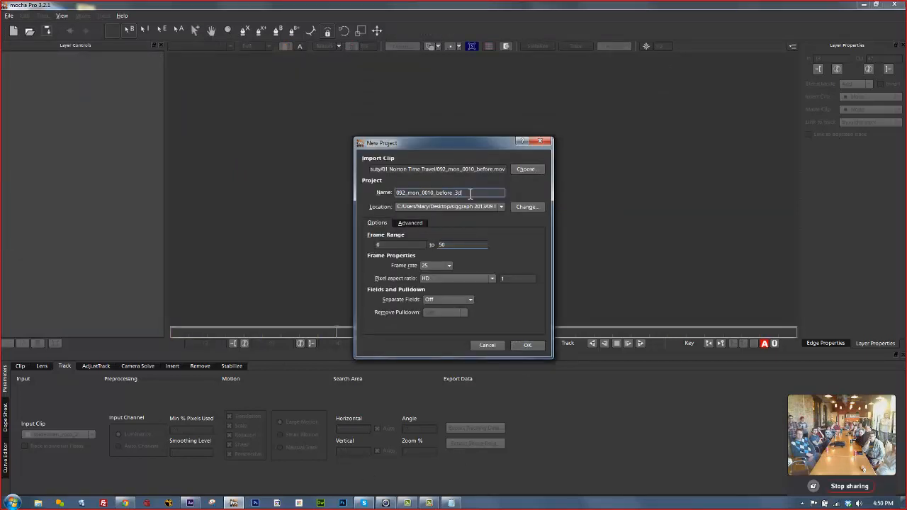
pyautogui.click(516, 347)
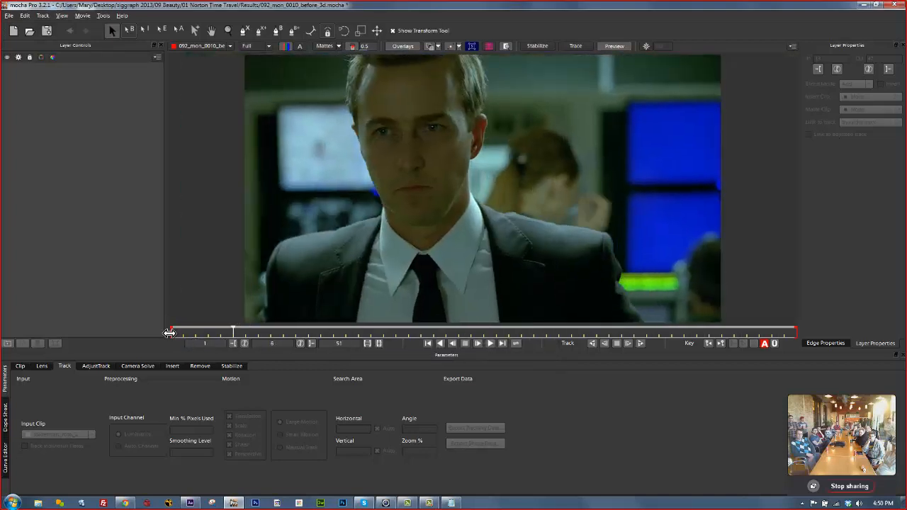
pyautogui.moveTo(169, 334); pyautogui.dragTo(787, 322)
pyautogui.moveTo(521, 327); pyautogui.dragTo(473, 324)
pyautogui.moveTo(709, 333); pyautogui.dragTo(147, 296)
pyautogui.moveTo(601, 326); pyautogui.dragTo(51, 254)
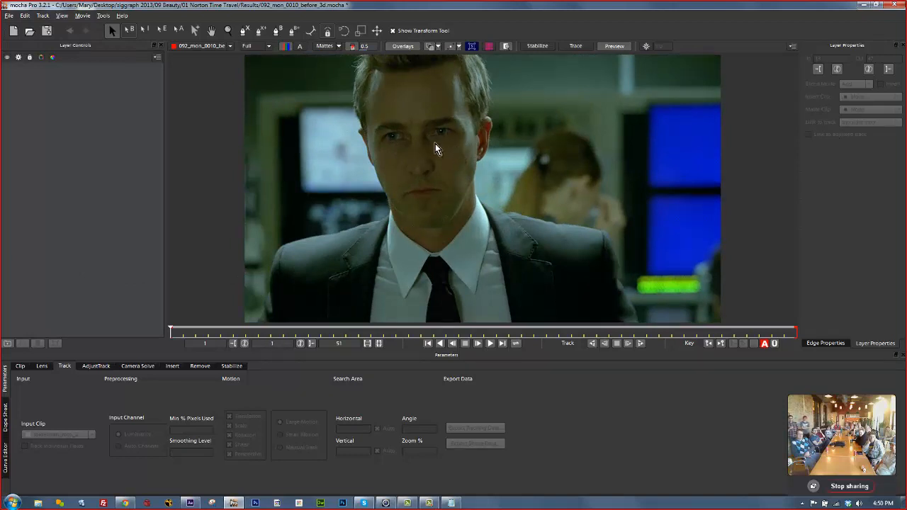
pyautogui.click(243, 30)
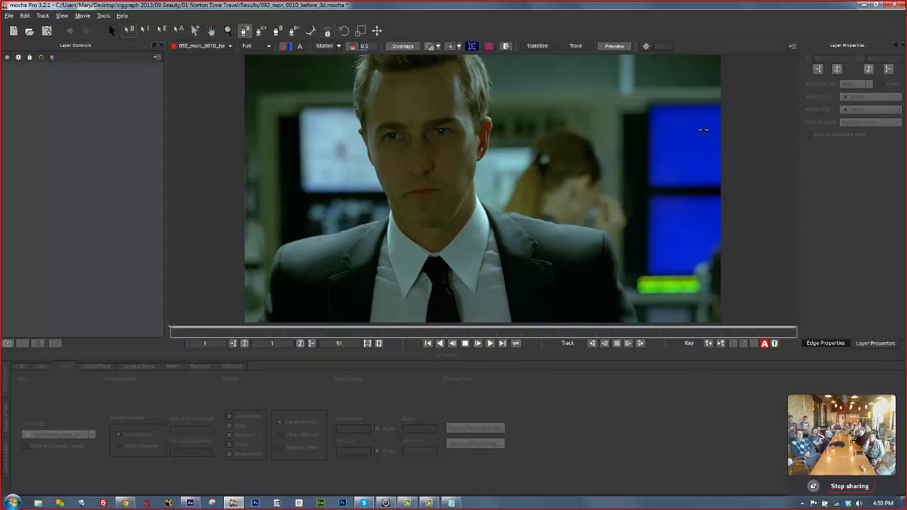
# Draw a closed X-spline around the right blue monitor.
pyautogui.click(623, 99)
pyautogui.click(631, 163)
pyautogui.click(645, 193)
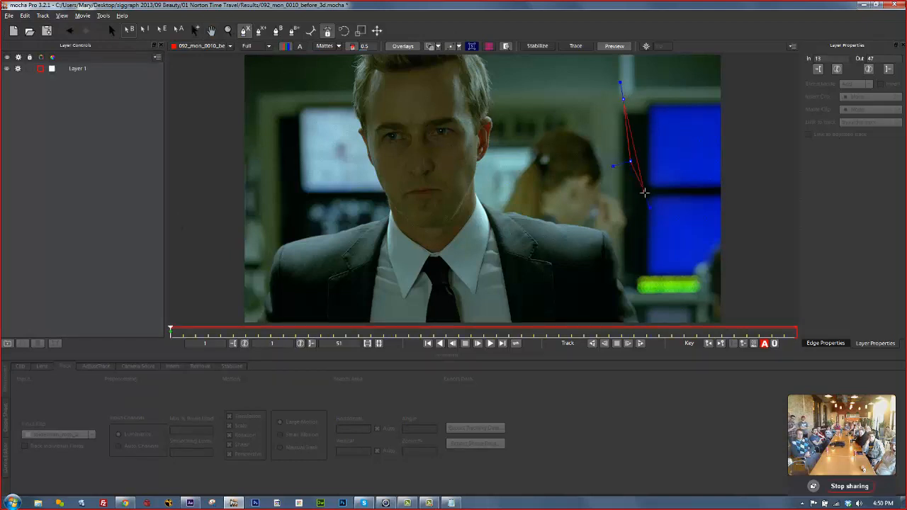
pyautogui.click(745, 208)
pyautogui.click(764, 100)
pyautogui.click(729, 69)
pyautogui.click(672, 67)
pyautogui.click(599, 66)
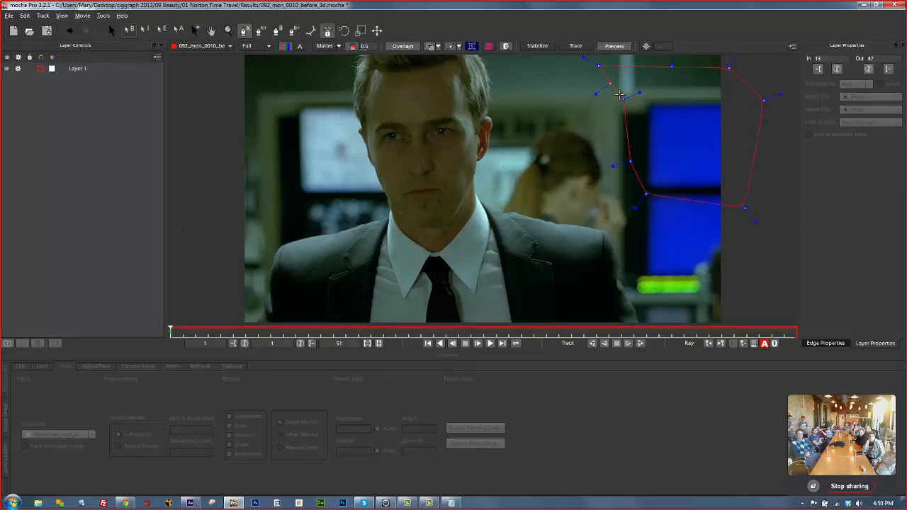
pyautogui.click(623, 99)
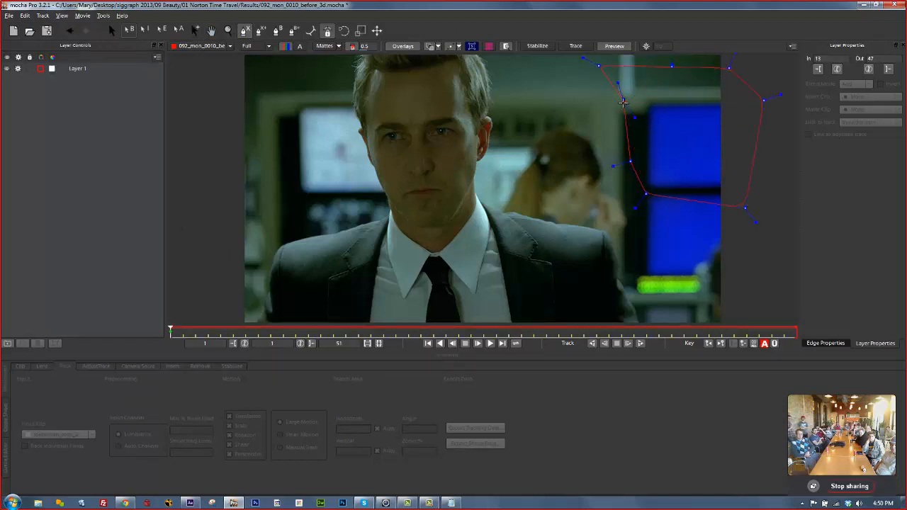
# Align the planar surface to the monitor screen, disable Shear, and track it forward to the end.
pyautogui.click(470, 47)
pyautogui.moveTo(618, 136); pyautogui.dragTo(646, 137)
pyautogui.moveTo(683, 84); pyautogui.dragTo(685, 104)
pyautogui.click(692, 185)
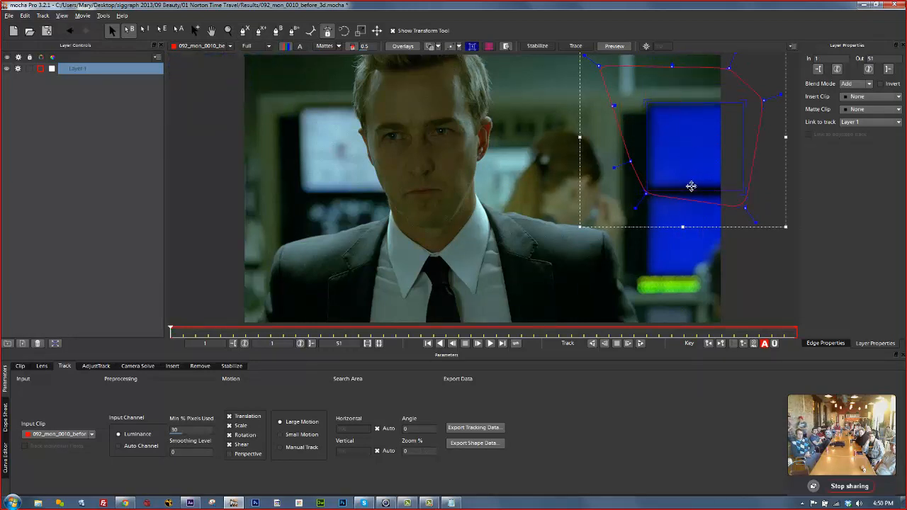
pyautogui.moveTo(691, 186); pyautogui.dragTo(691, 182)
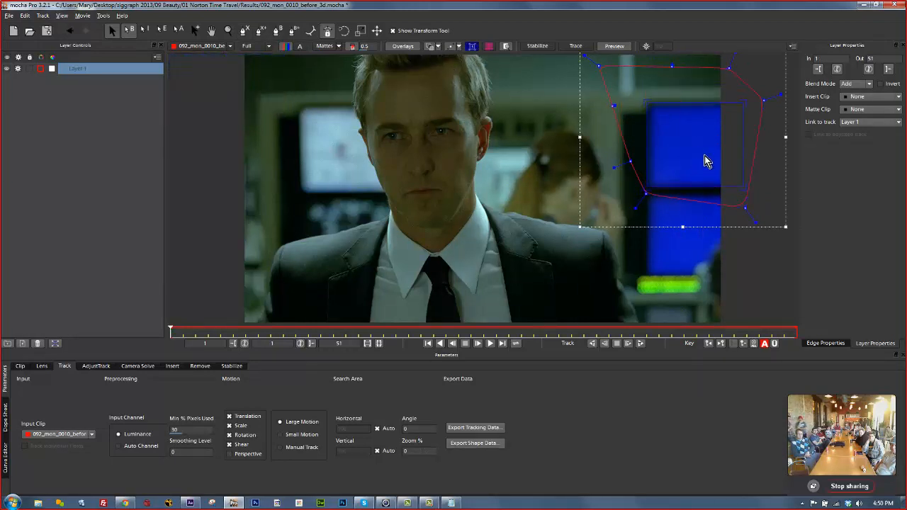
pyautogui.click(229, 444)
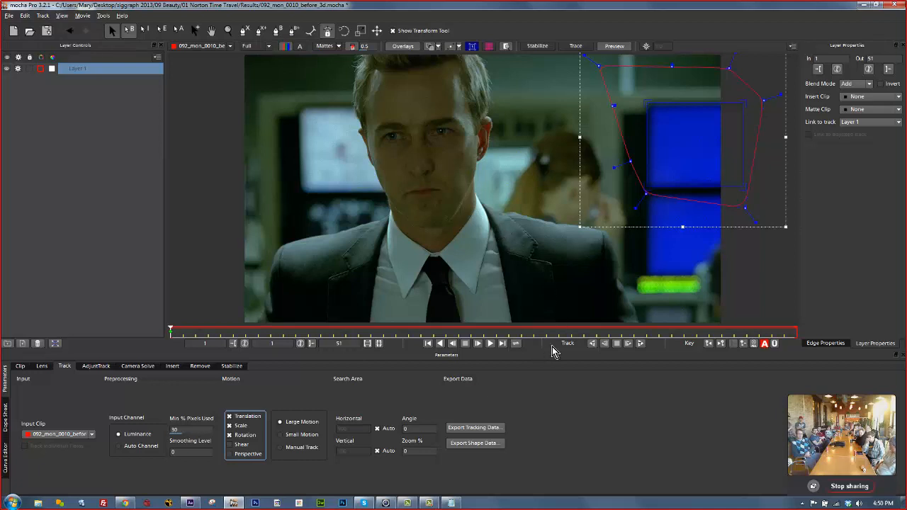
pyautogui.click(641, 344)
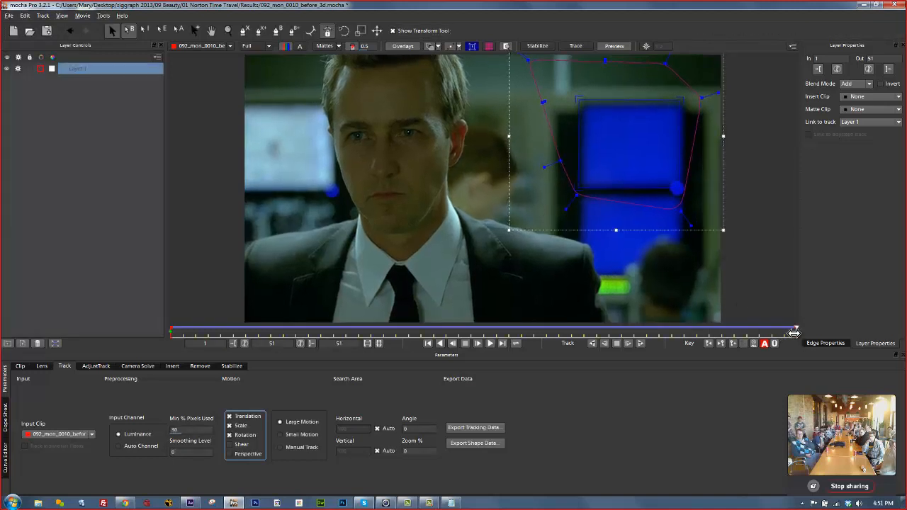
# Return to the clip start and open the Camera Solve Camera dropdown, currently Auto.
pyautogui.moveTo(796, 332); pyautogui.dragTo(72, 310)
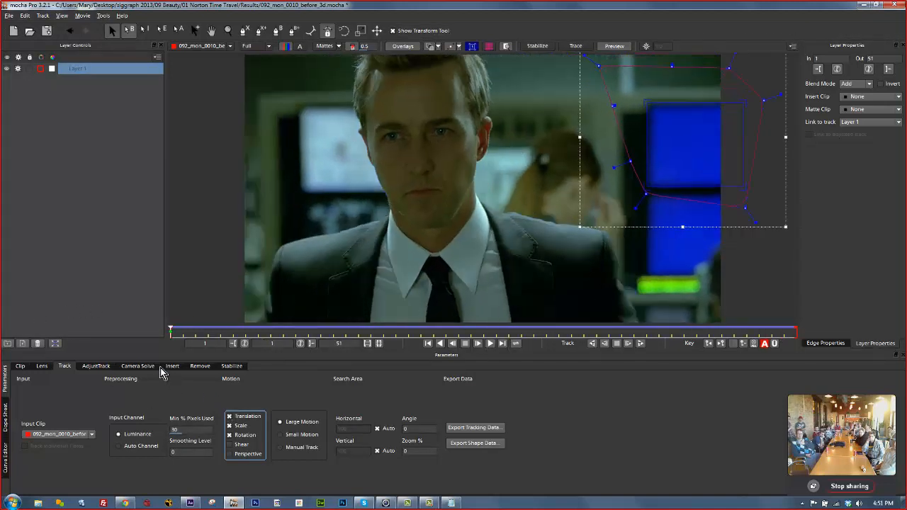
pyautogui.click(147, 367)
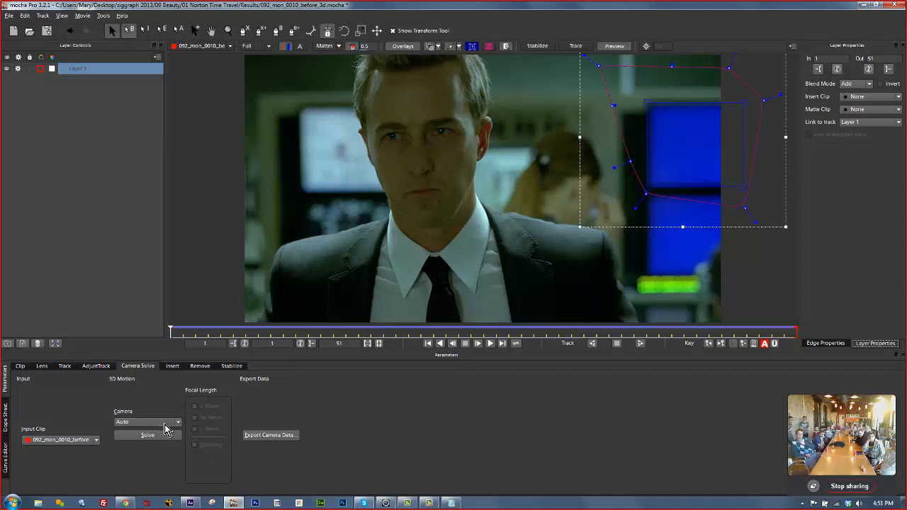
pyautogui.click(166, 422)
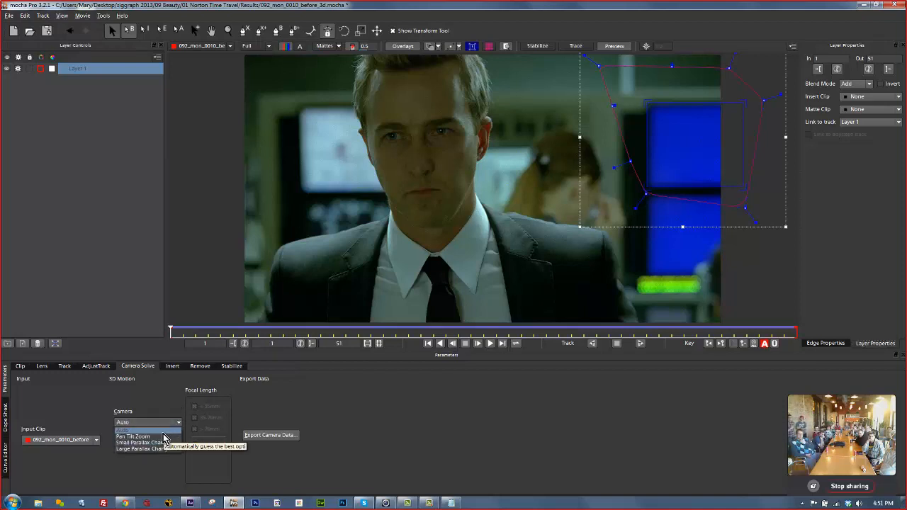
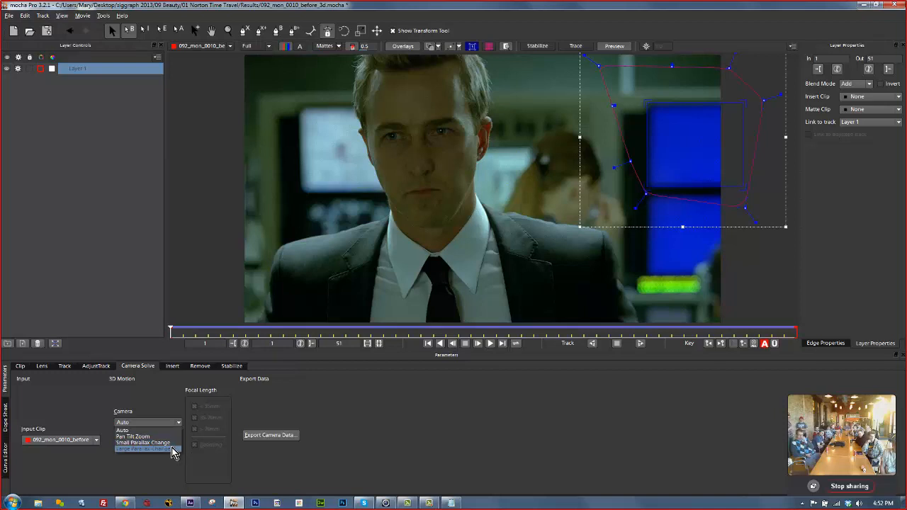
# Switch the camera to Pan Tilt Zoom with < 35mm and > 70mm ranges; dismiss the failed solve.
pyautogui.click(159, 437)
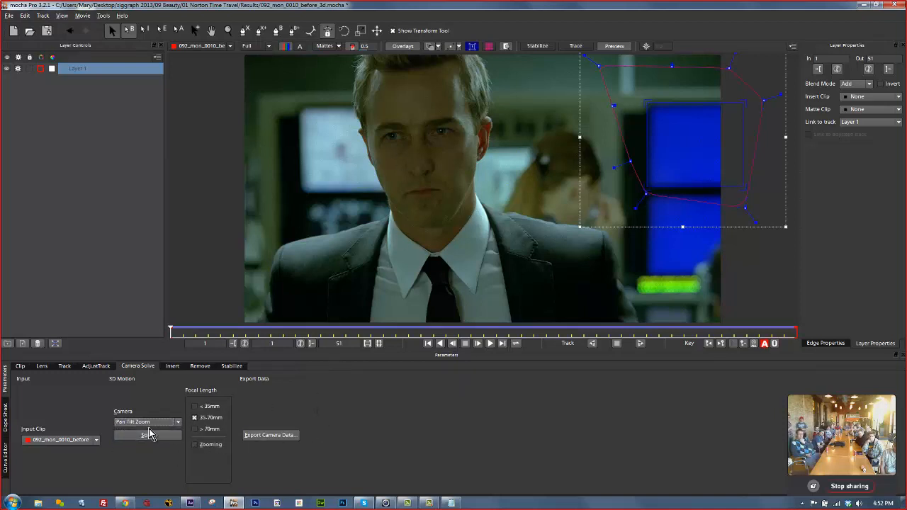
pyautogui.click(195, 407)
pyautogui.click(196, 429)
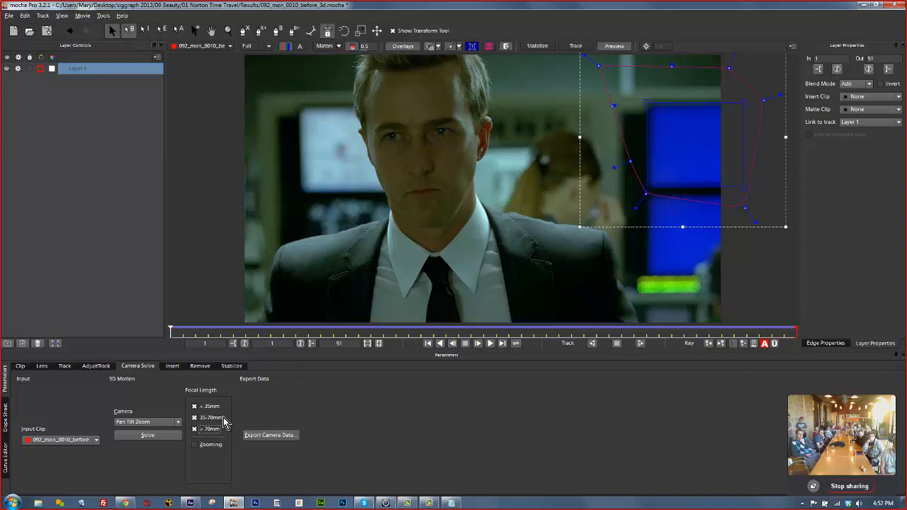
pyautogui.click(148, 436)
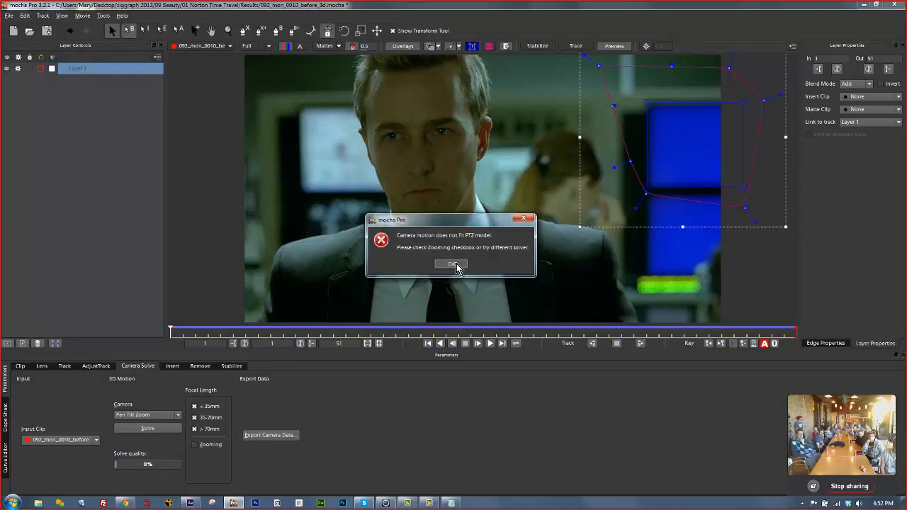
pyautogui.click(453, 263)
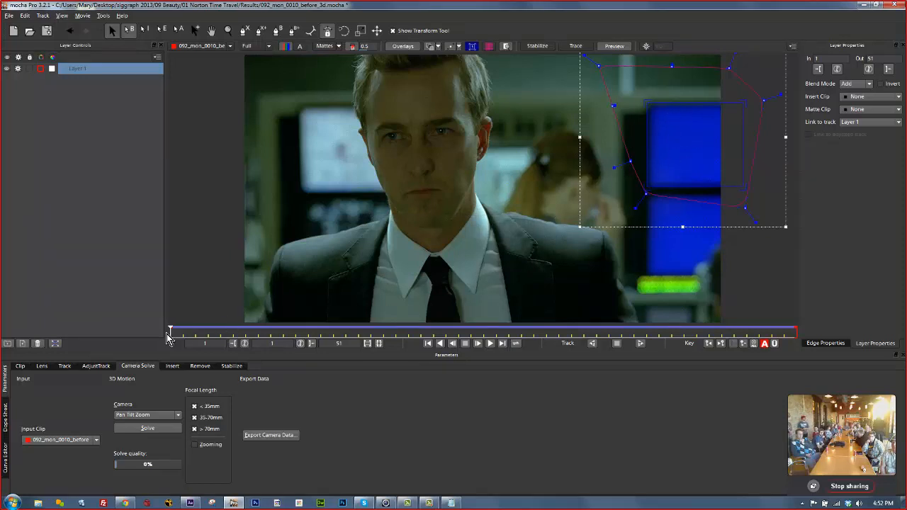
pyautogui.moveTo(170, 333); pyautogui.dragTo(746, 339)
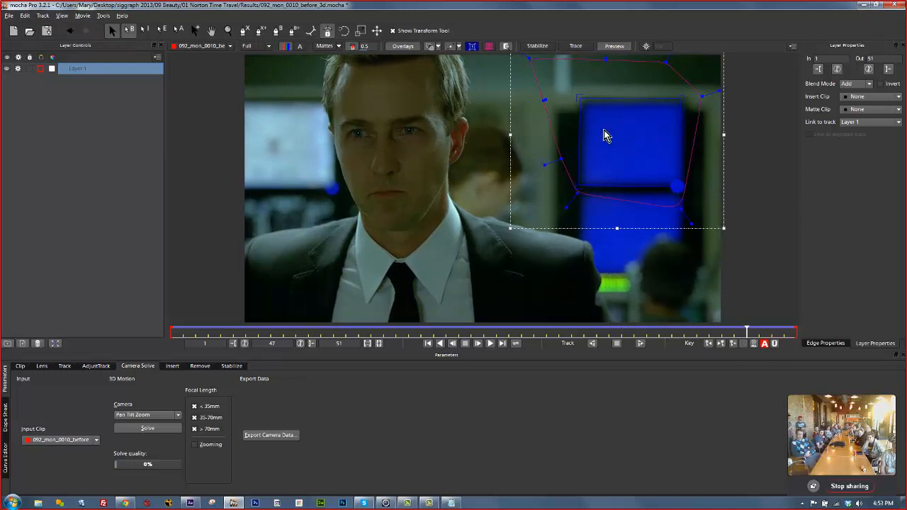
# Rename Layer 1 to 'tv track' and draw a closed X-spline around the lower-right head.
pyautogui.doubleClick(79, 69)
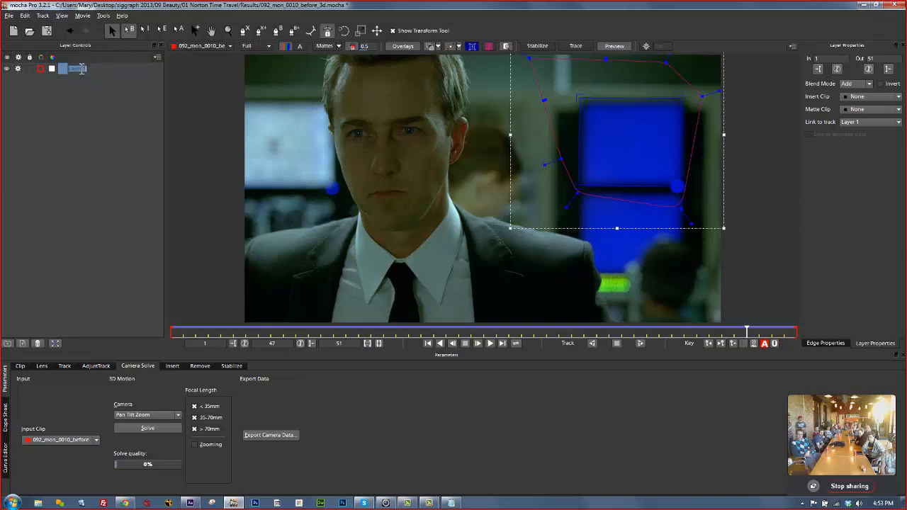
pyautogui.write('N track')
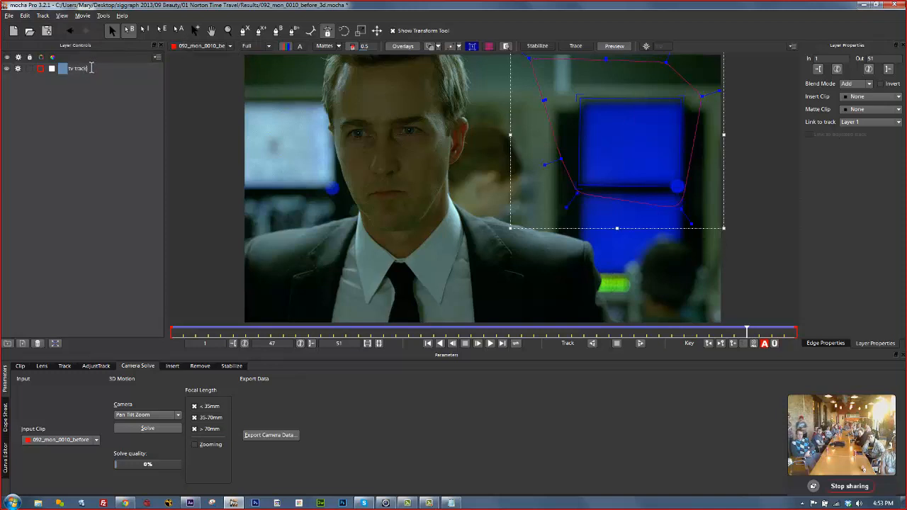
pyautogui.click(246, 32)
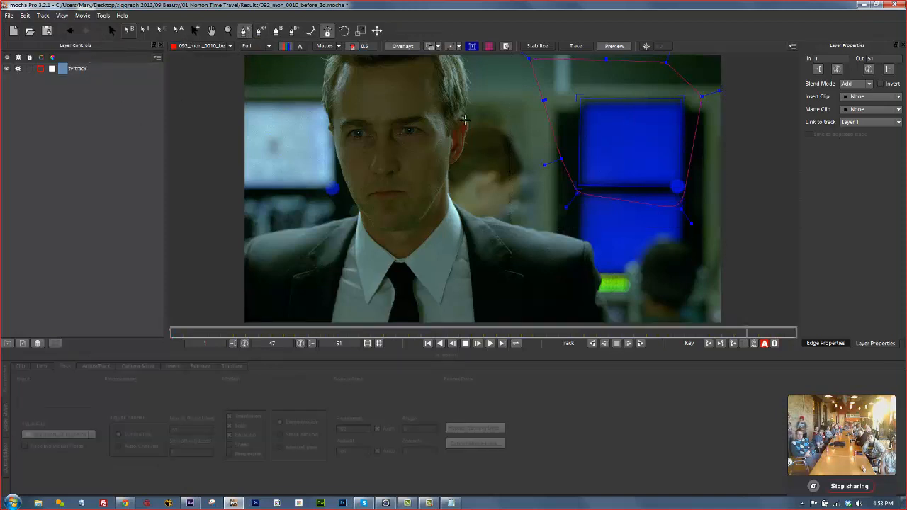
pyautogui.click(643, 237)
pyautogui.click(670, 228)
pyautogui.click(715, 249)
pyautogui.click(733, 298)
pyautogui.click(697, 322)
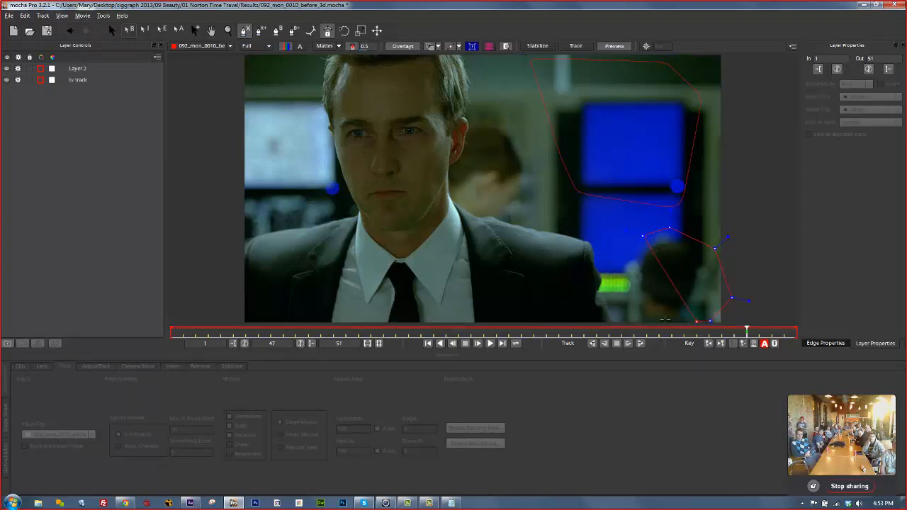
pyautogui.click(661, 320)
pyautogui.click(625, 312)
pyautogui.click(618, 273)
pyautogui.click(641, 234)
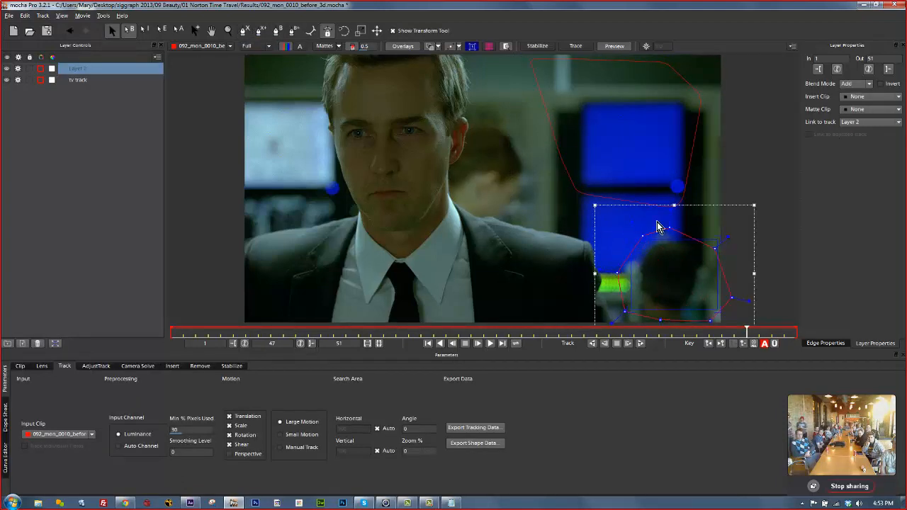
# Name the new layer 'head track' and track it forward and backward.
pyautogui.doubleClick(77, 68)
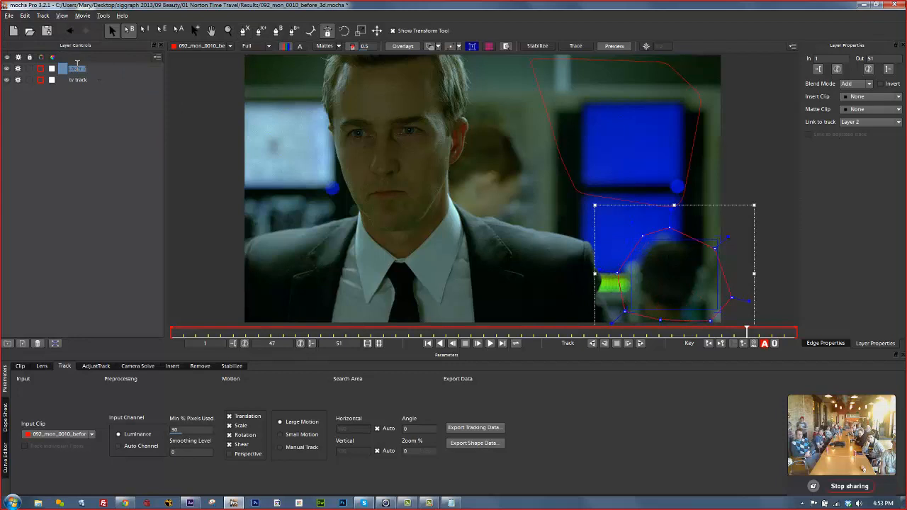
pyautogui.write('head track')
pyautogui.click(22, 81)
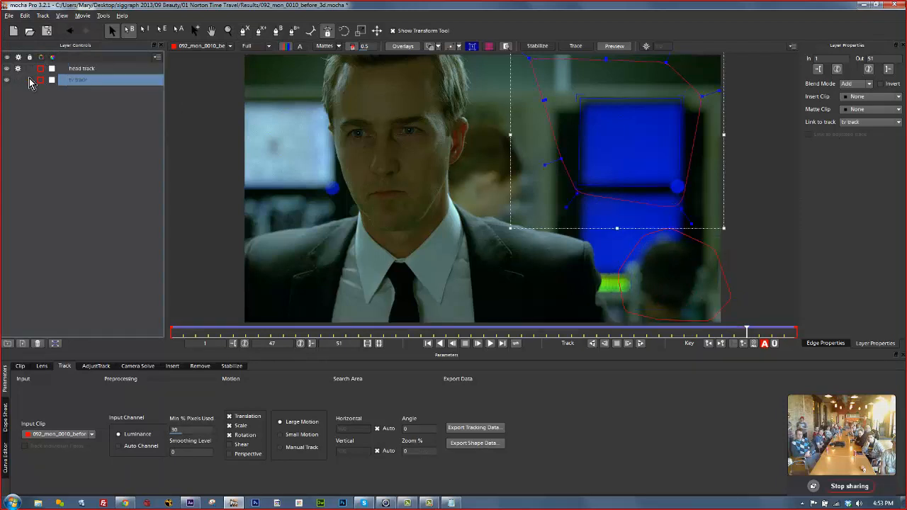
pyautogui.click(96, 68)
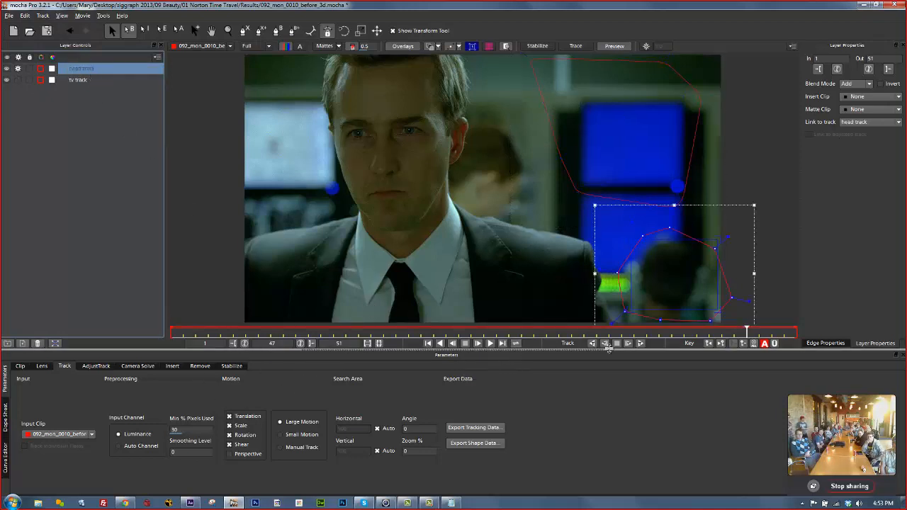
pyautogui.click(641, 344)
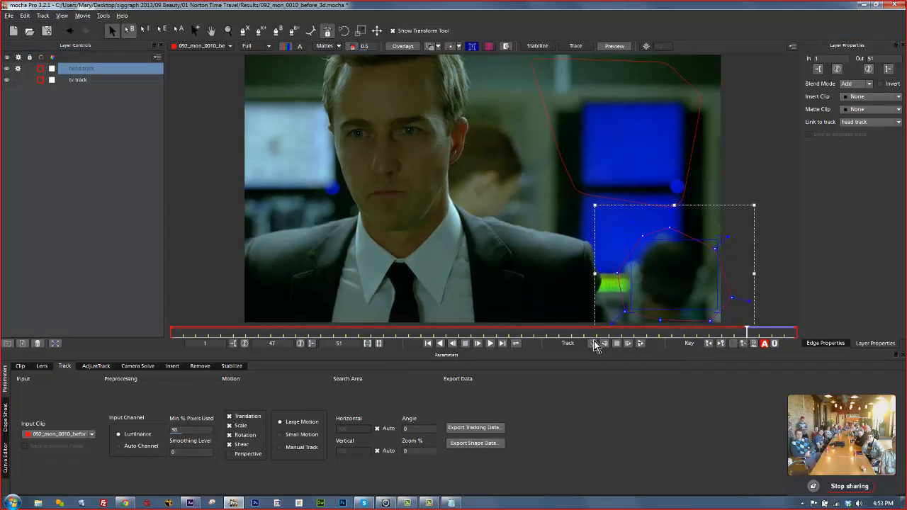
pyautogui.click(593, 343)
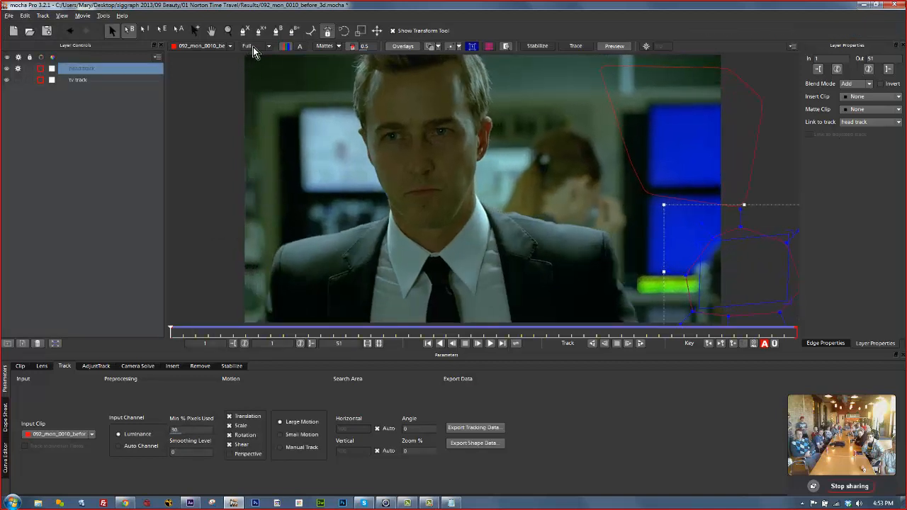
# Draw a shape on the left of the frame, then undo it.
pyautogui.click(260, 32)
pyautogui.click(232, 92)
pyautogui.click(295, 83)
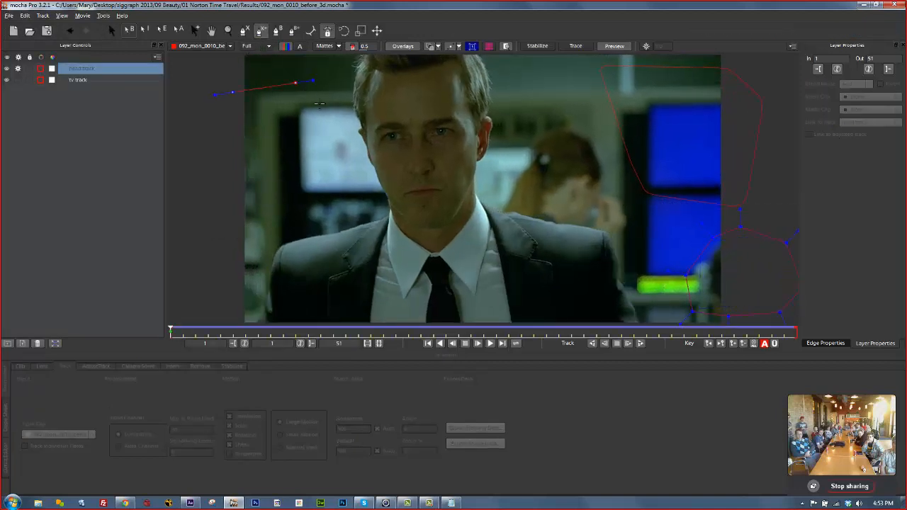
pyautogui.click(324, 117)
pyautogui.click(328, 195)
pyautogui.click(314, 227)
pyautogui.click(285, 223)
pyautogui.click(237, 165)
pyautogui.rightClick(231, 93)
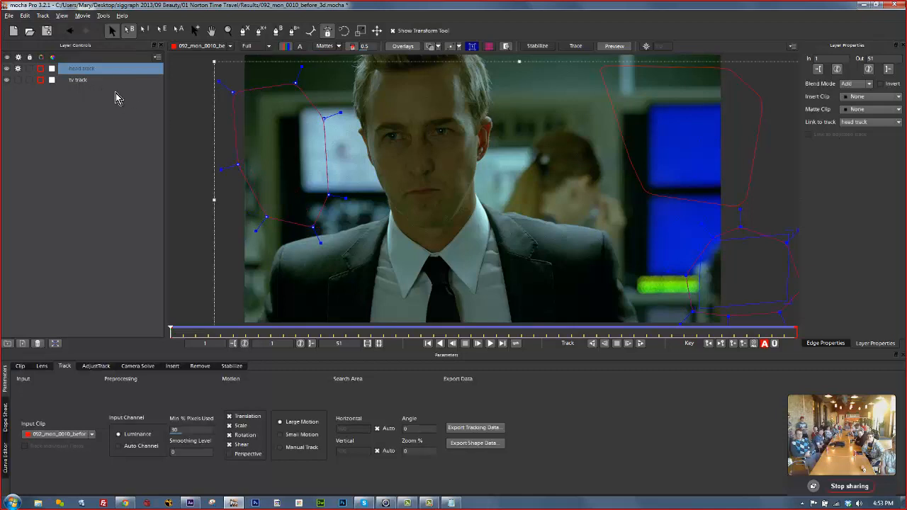
pyautogui.hotkey('ctrl', 'z')
pyautogui.hotkey('ctrl', 'z')
pyautogui.hotkey('ctrl', 'z')
pyautogui.hotkey('ctrl', 'z')
pyautogui.hotkey('ctrl', 'z')
pyautogui.hotkey('ctrl', 'z')
pyautogui.hotkey('ctrl', 'z')
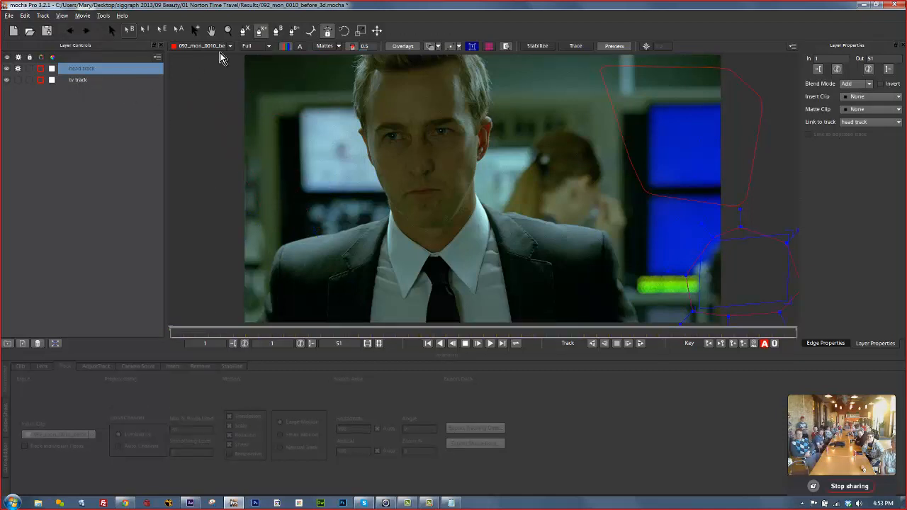
# Outline the left monitor with a closed X-spline and name the layer 'tv left'.
pyautogui.click(244, 31)
pyautogui.click(248, 92)
pyautogui.click(335, 107)
pyautogui.click(351, 155)
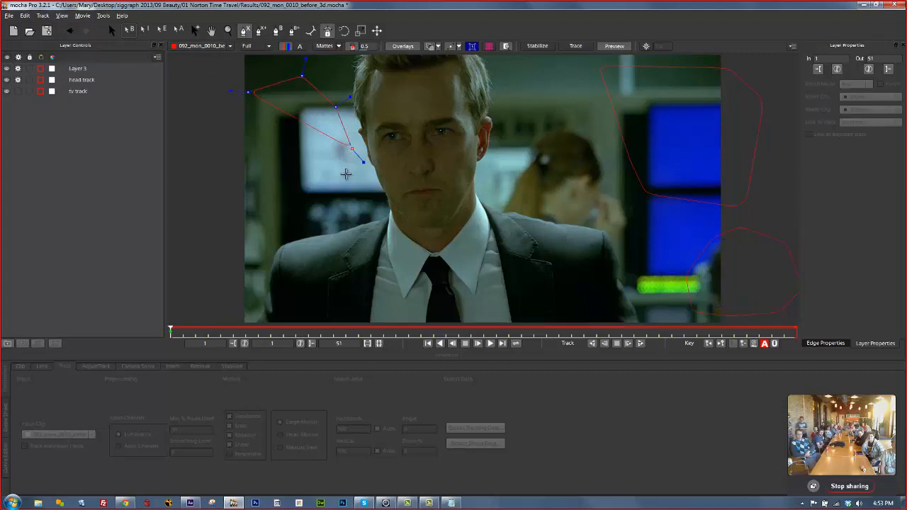
pyautogui.click(334, 201)
pyautogui.click(275, 224)
pyautogui.click(254, 216)
pyautogui.click(250, 92)
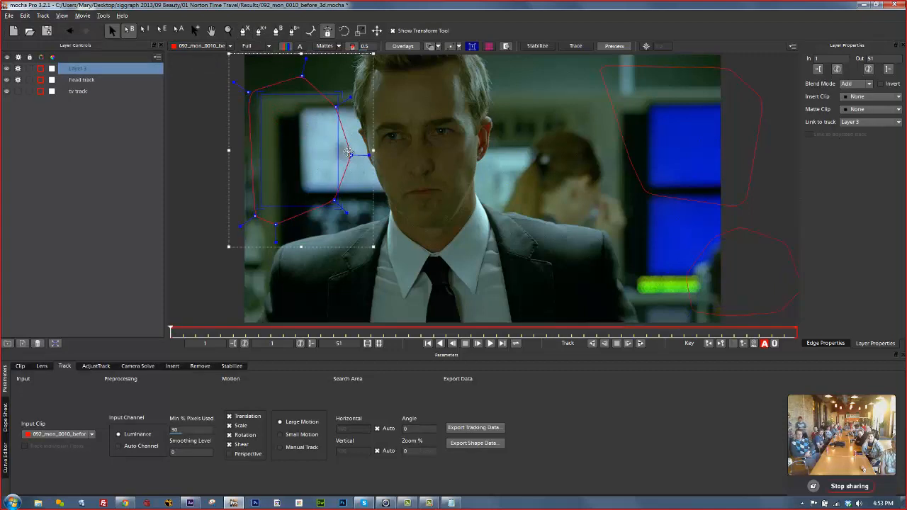
pyautogui.doubleClick(90, 70)
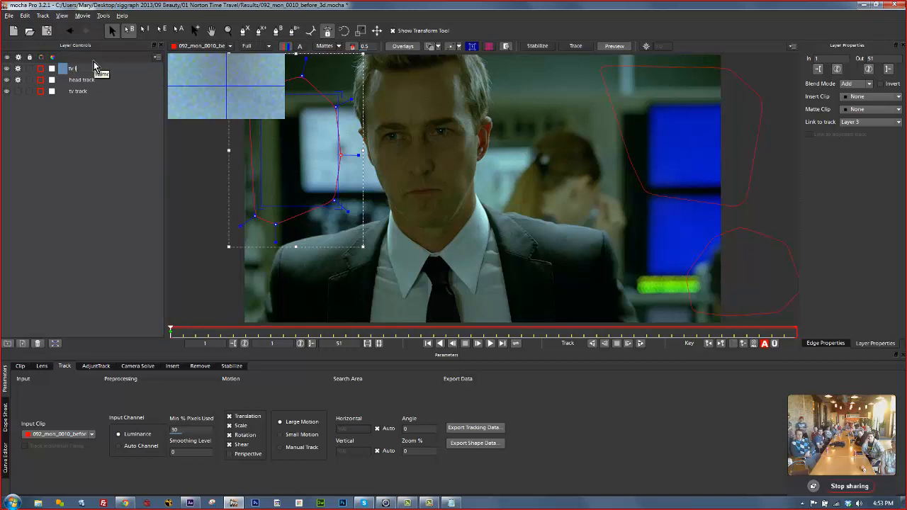
pyautogui.write('tv left')
pyautogui.press('Return')
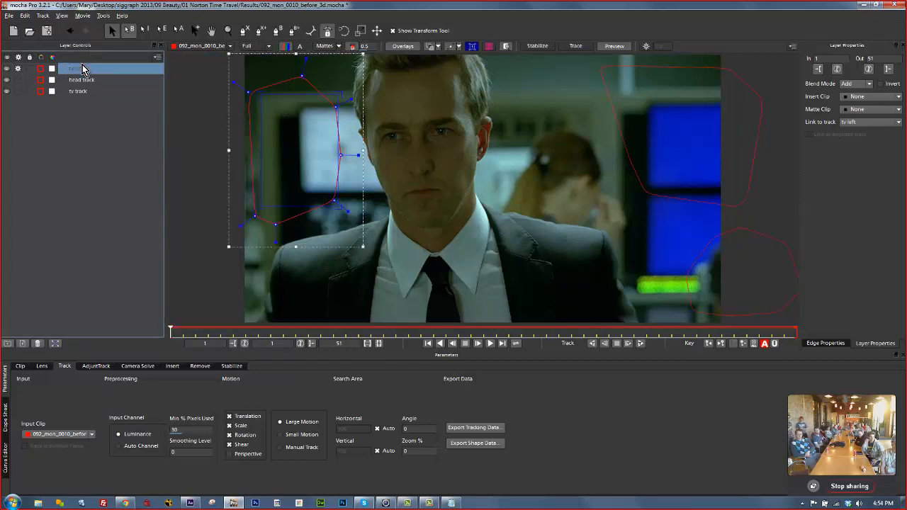
# Track tv left forward, adjust its points at frame 31, and retrack forward.
pyautogui.click(640, 344)
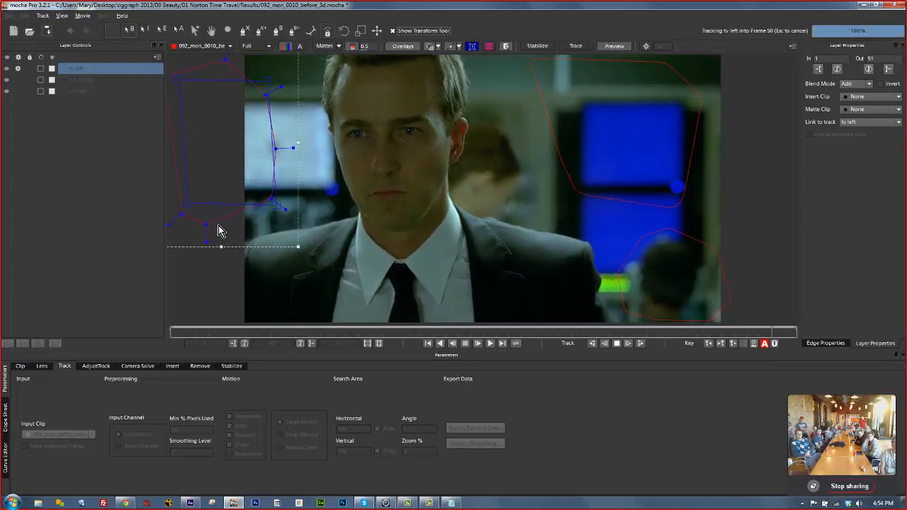
pyautogui.moveTo(793, 334); pyautogui.dragTo(544, 331)
pyautogui.moveTo(284, 195); pyautogui.dragTo(338, 171)
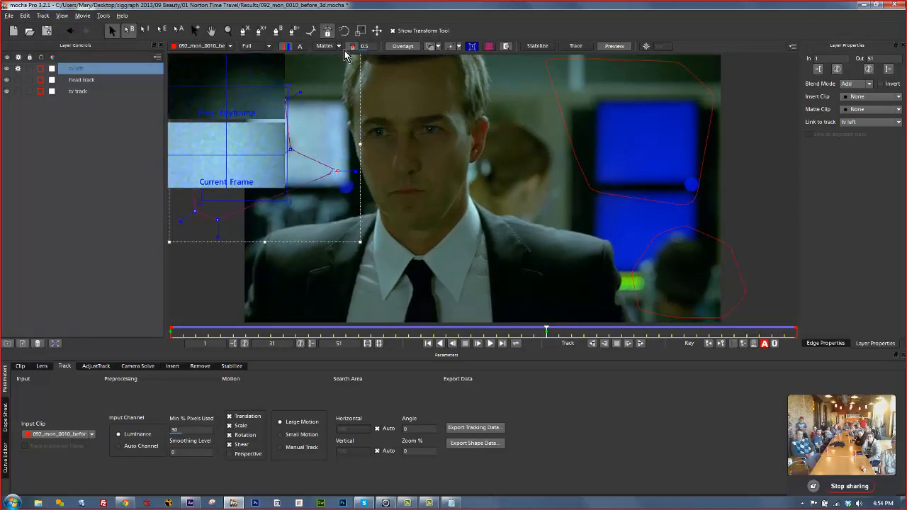
pyautogui.click(505, 48)
pyautogui.moveTo(306, 96)
pyautogui.mouseDown()
pyautogui.moveTo(325, 84)
pyautogui.moveTo(279, 89)
pyautogui.moveTo(320, 86)
pyautogui.moveTo(319, 99)
pyautogui.mouseUp()
pyautogui.moveTo(221, 223); pyautogui.dragTo(247, 196)
pyautogui.moveTo(341, 173); pyautogui.dragTo(349, 190)
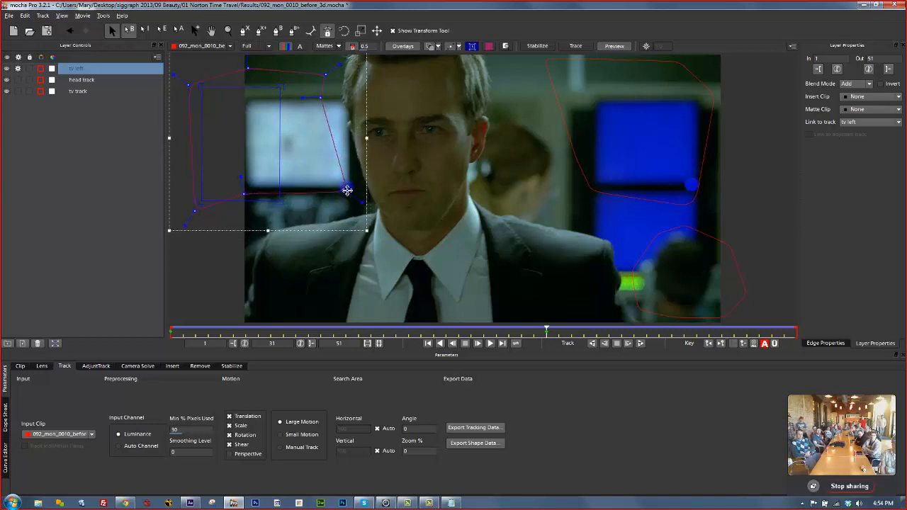
pyautogui.click(639, 343)
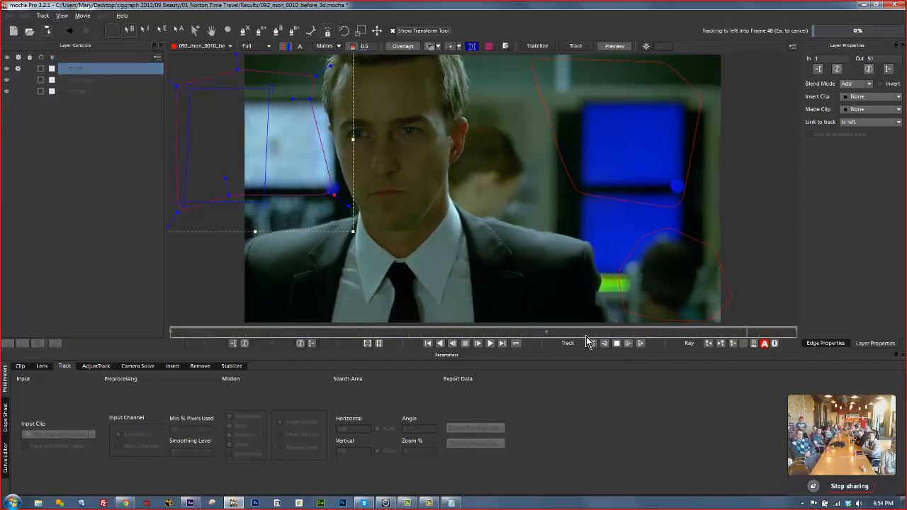
pyautogui.moveTo(798, 332); pyautogui.dragTo(544, 332)
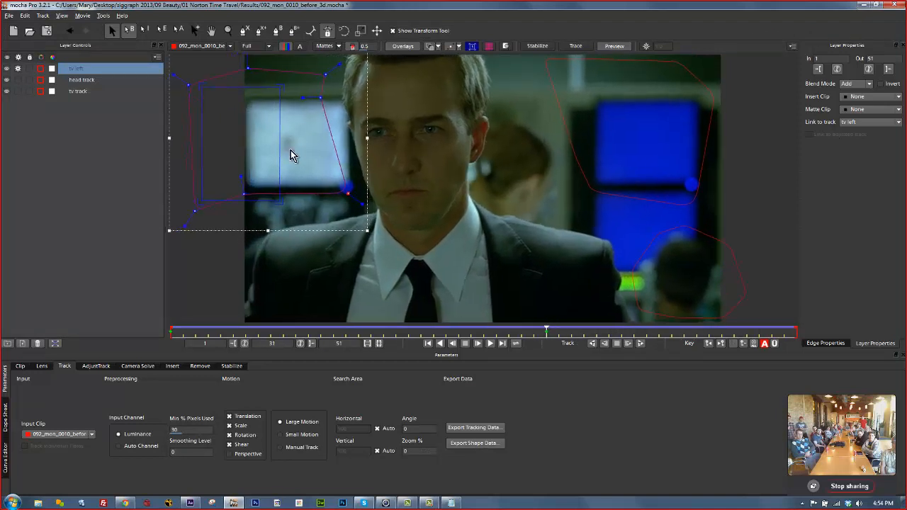
# Turn off Scale, Rotation and Shear and retrack tv left with translation only.
pyautogui.click(229, 426)
pyautogui.click(229, 434)
pyautogui.click(229, 445)
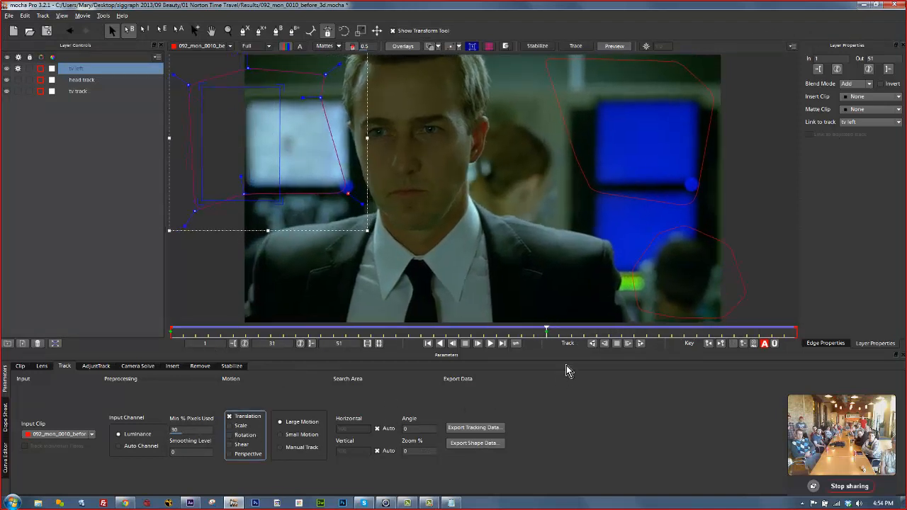
pyautogui.click(641, 344)
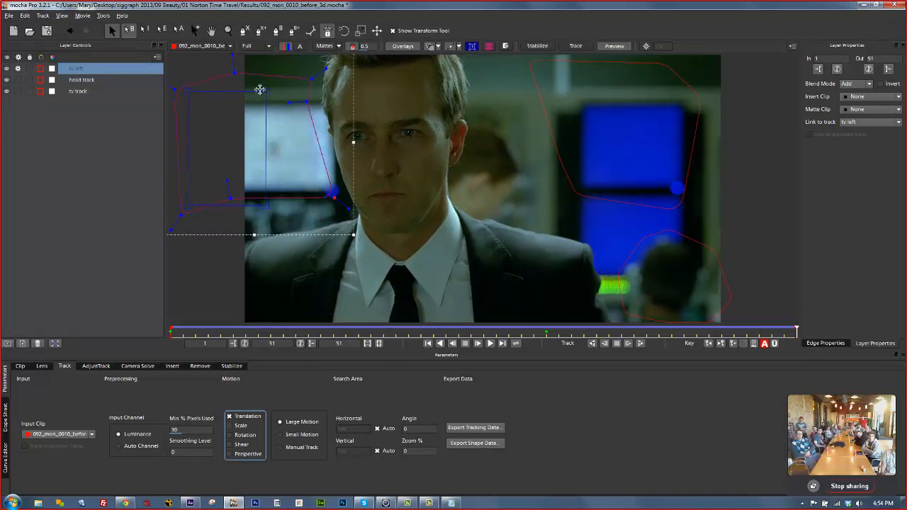
# Narrow the tv left planar surface to a small rectangle on the monitor.
pyautogui.moveTo(260, 90); pyautogui.dragTo(317, 90)
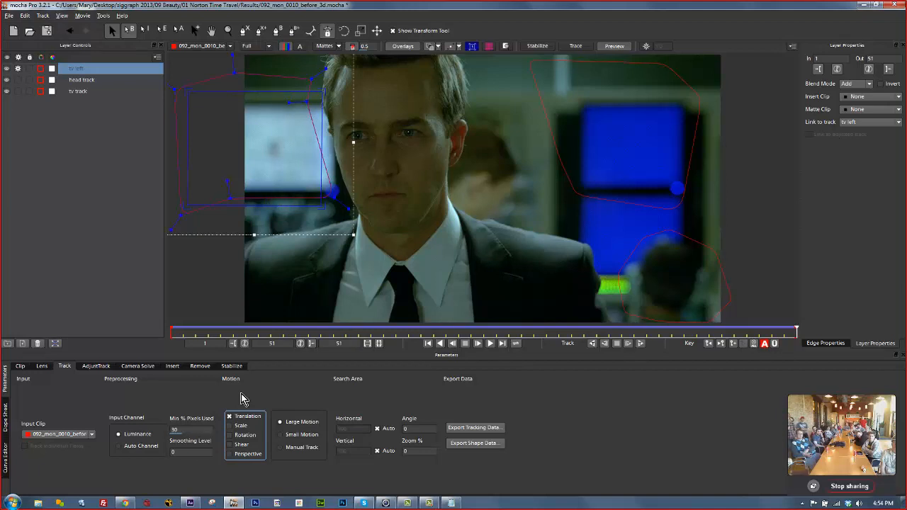
pyautogui.click(278, 207)
pyautogui.click(299, 74)
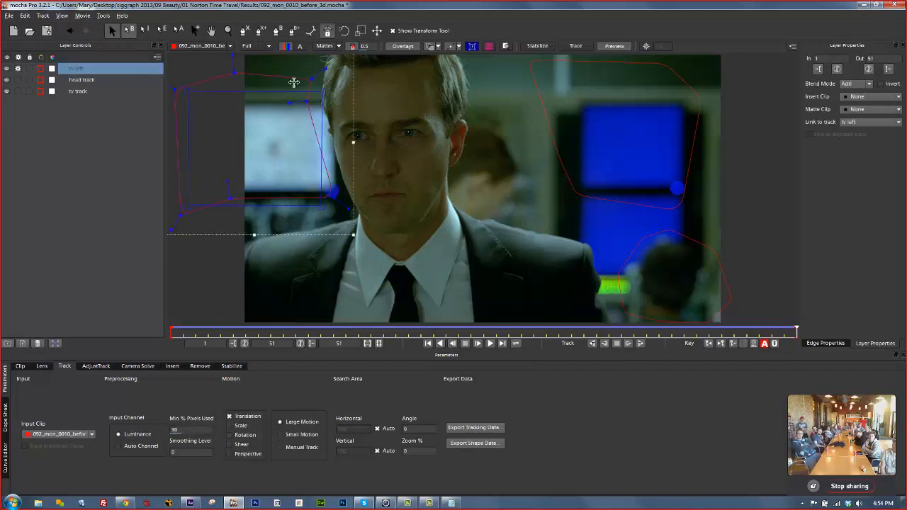
pyautogui.moveTo(321, 168); pyautogui.dragTo(257, 143)
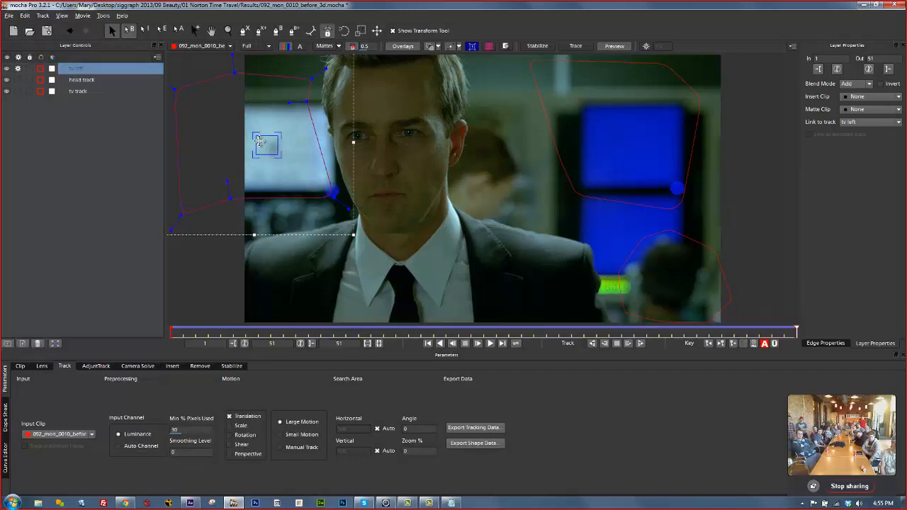
# Shrink the head track planar surface inside its head shape.
pyautogui.click(552, 151)
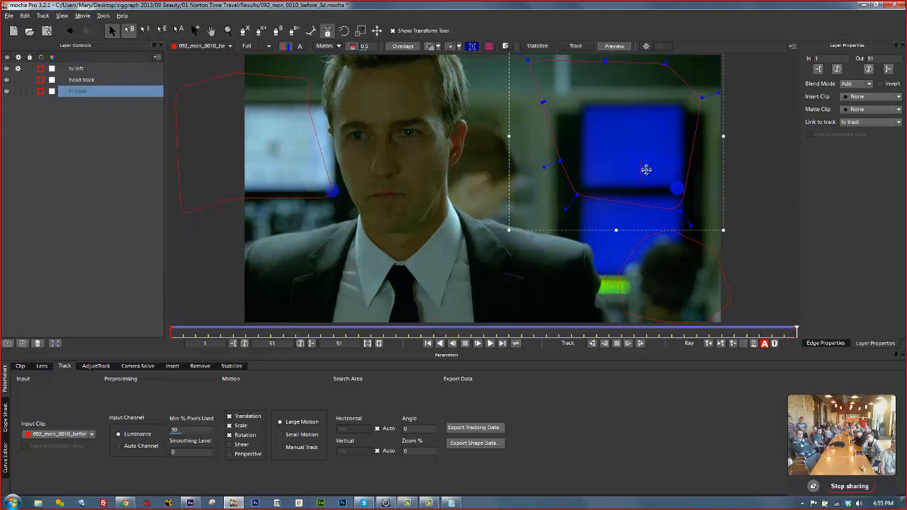
pyautogui.click(692, 244)
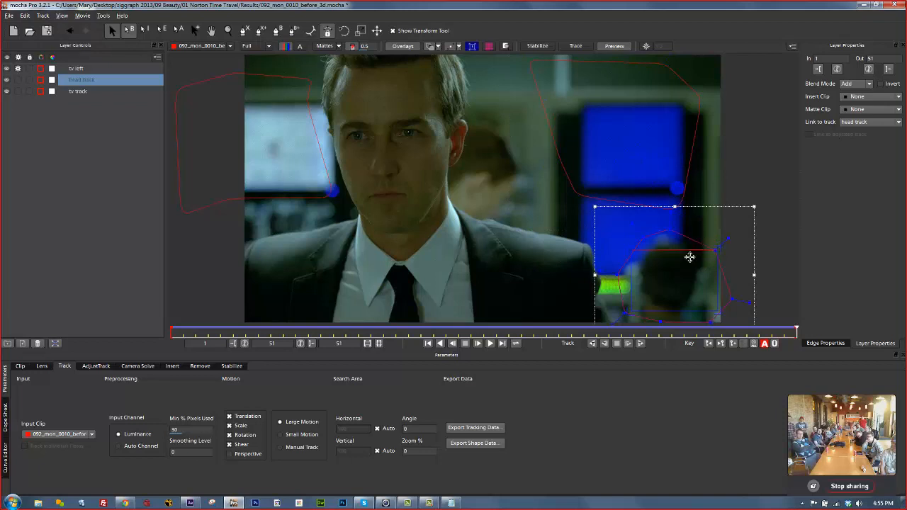
pyautogui.moveTo(718, 288); pyautogui.dragTo(628, 290)
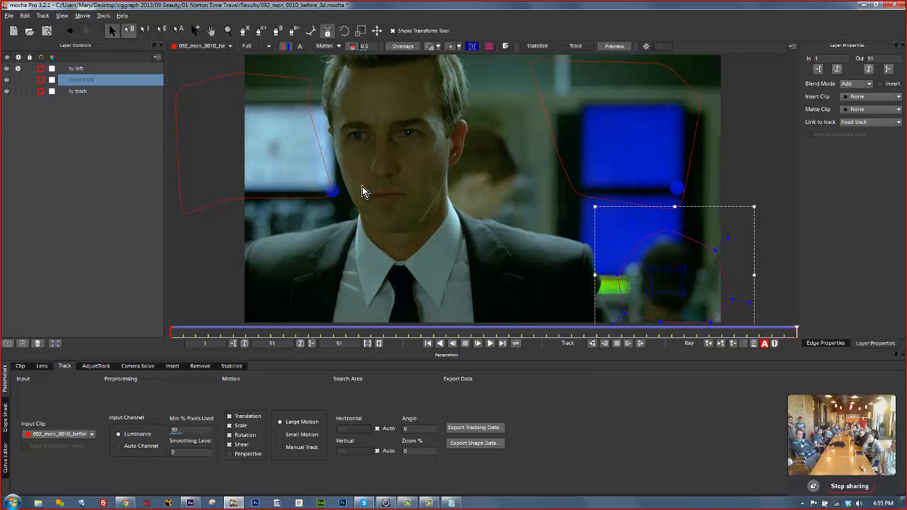
# Solve a Large Parallax Change camera from all three layers and check it at frame 15.
pyautogui.click(75, 69)
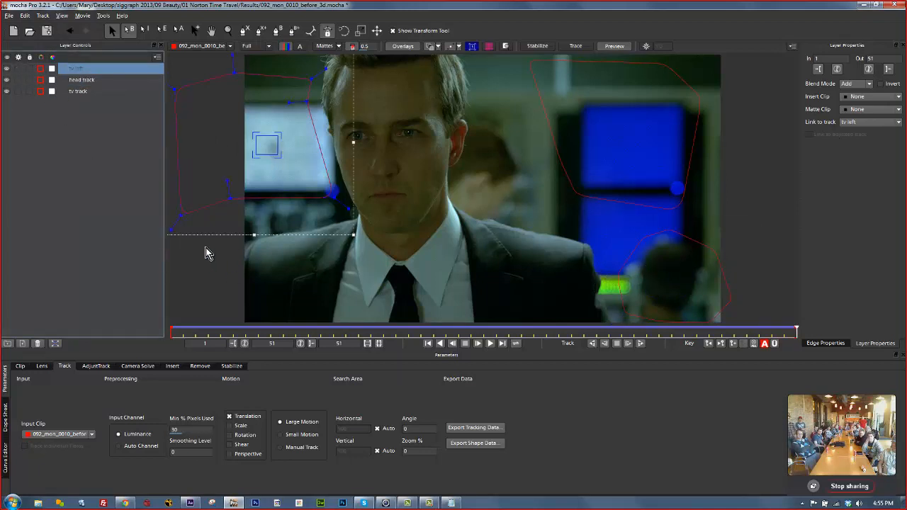
pyautogui.click(137, 366)
pyautogui.keyDown('shift'); pyautogui.click(76, 91); pyautogui.keyUp('shift')
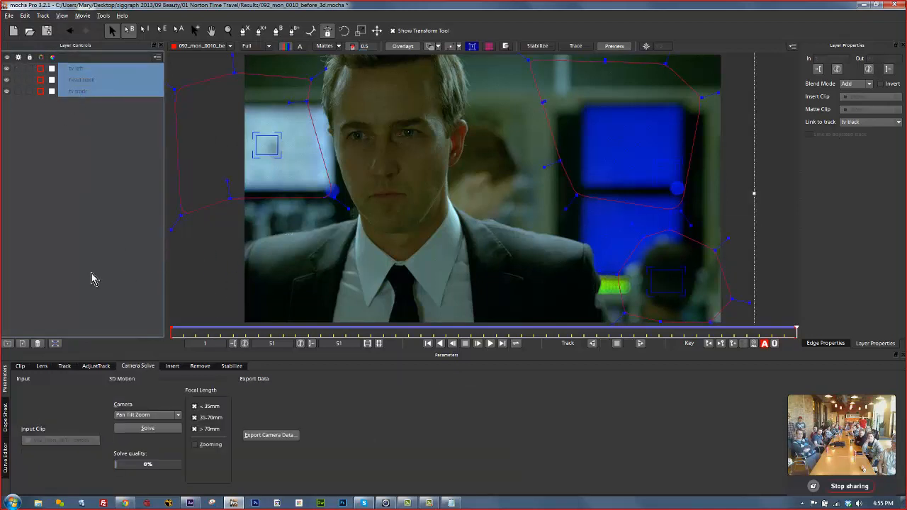
pyautogui.click(144, 416)
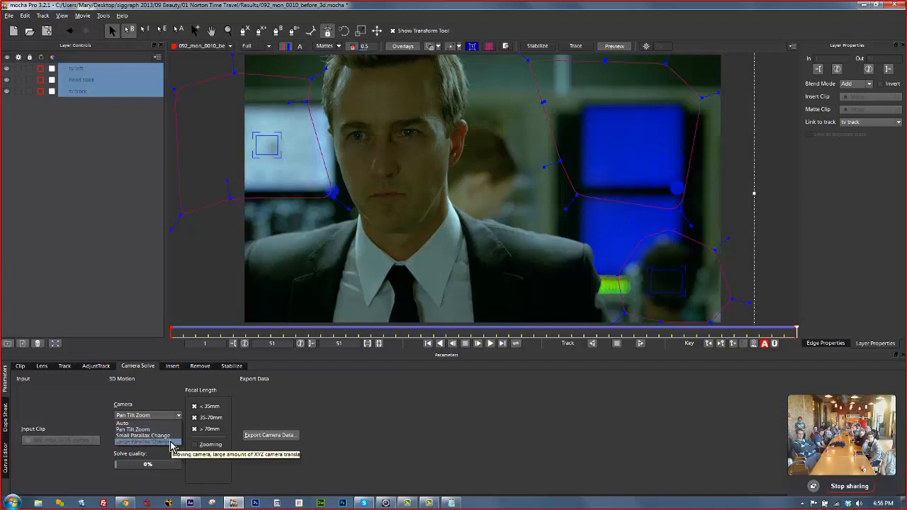
pyautogui.click(171, 442)
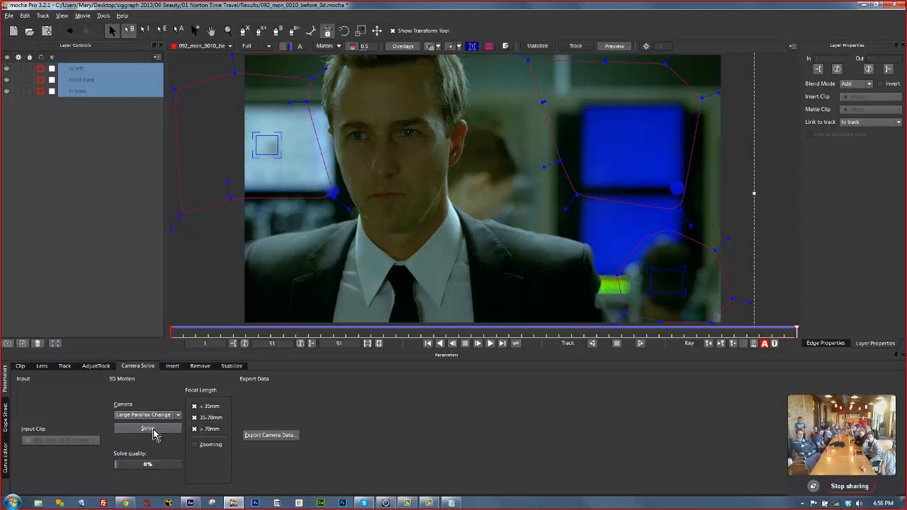
pyautogui.click(151, 430)
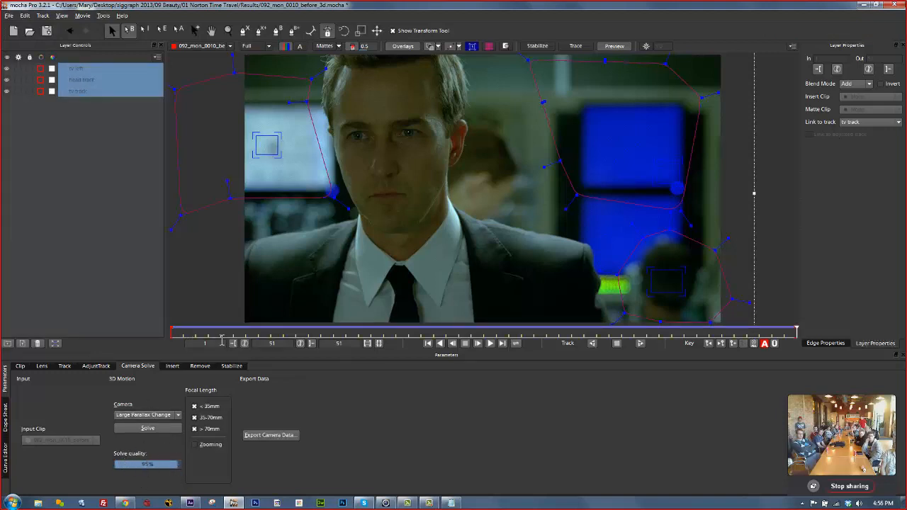
pyautogui.moveTo(796, 331); pyautogui.dragTo(754, 196)
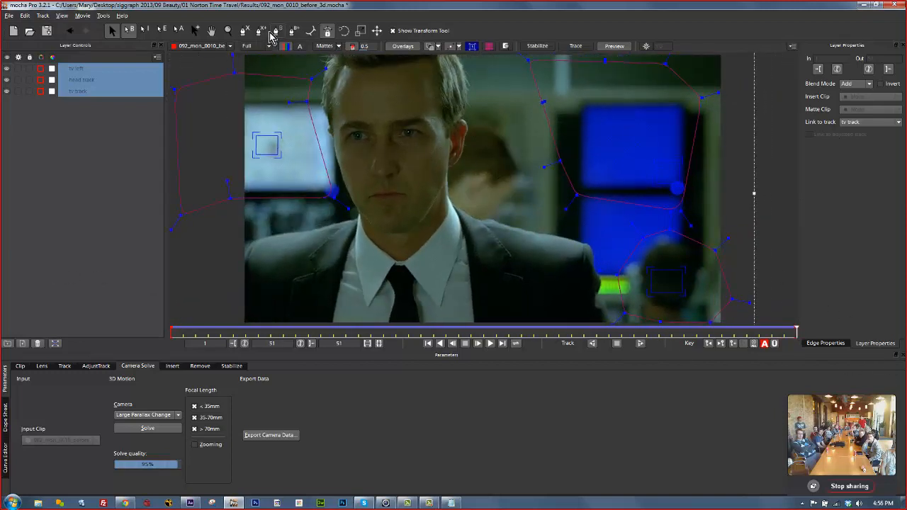
pyautogui.click(243, 31)
# Outline the side of the face with a four-point spline and fit the planar surface to the cheek.
pyautogui.click(411, 156)
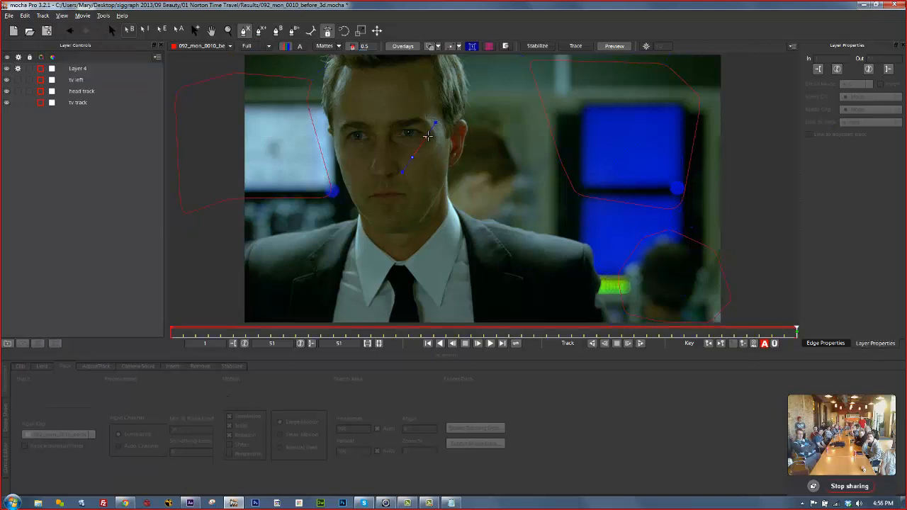
pyautogui.click(435, 136)
pyautogui.click(445, 174)
pyautogui.click(429, 210)
pyautogui.click(413, 157)
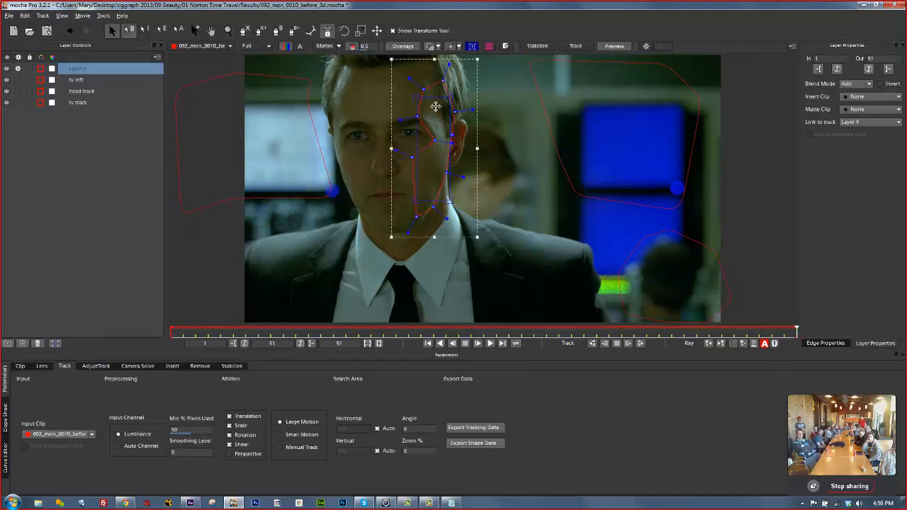
pyautogui.moveTo(448, 99); pyautogui.dragTo(428, 98)
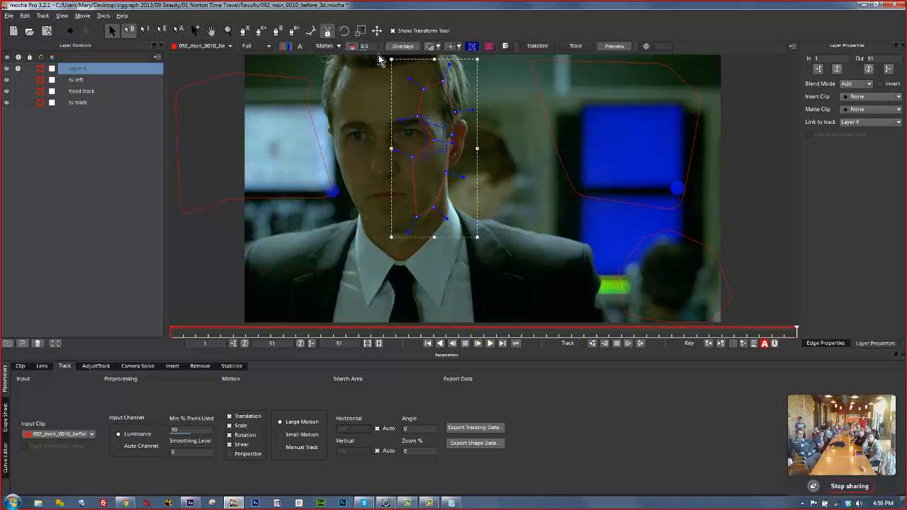
# Draw a shape around the whole head, then delete that extra layer.
pyautogui.click(244, 32)
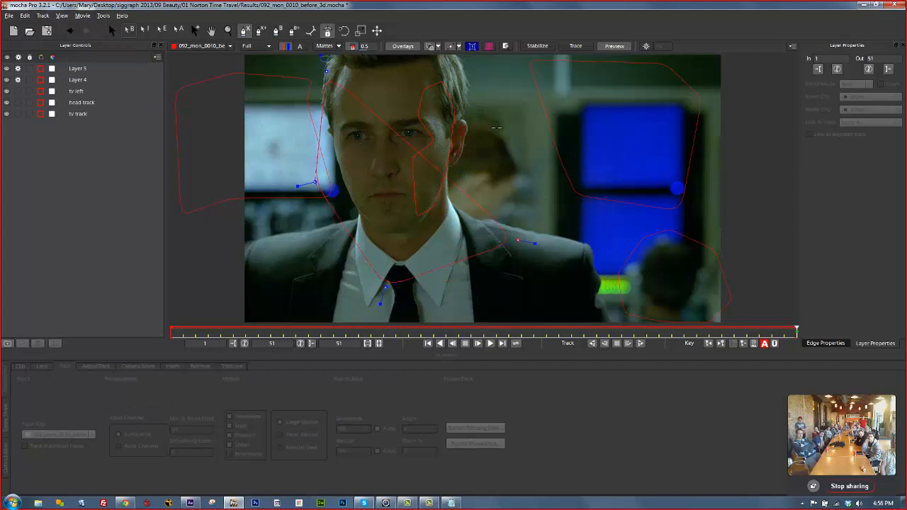
pyautogui.rightClick(328, 70)
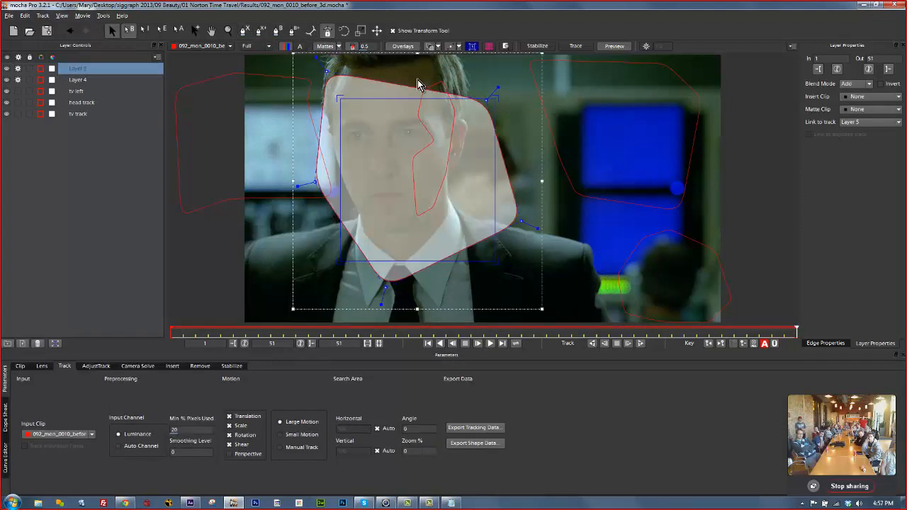
pyautogui.click(353, 48)
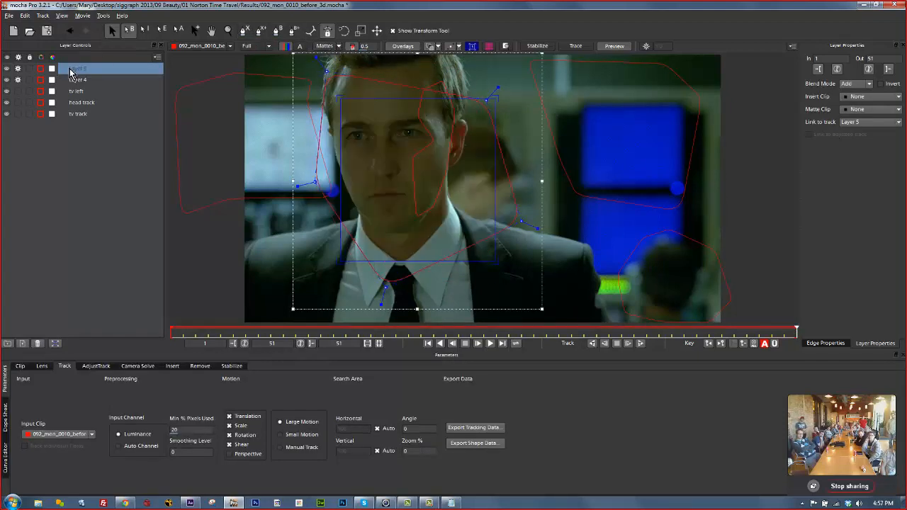
pyautogui.click(38, 343)
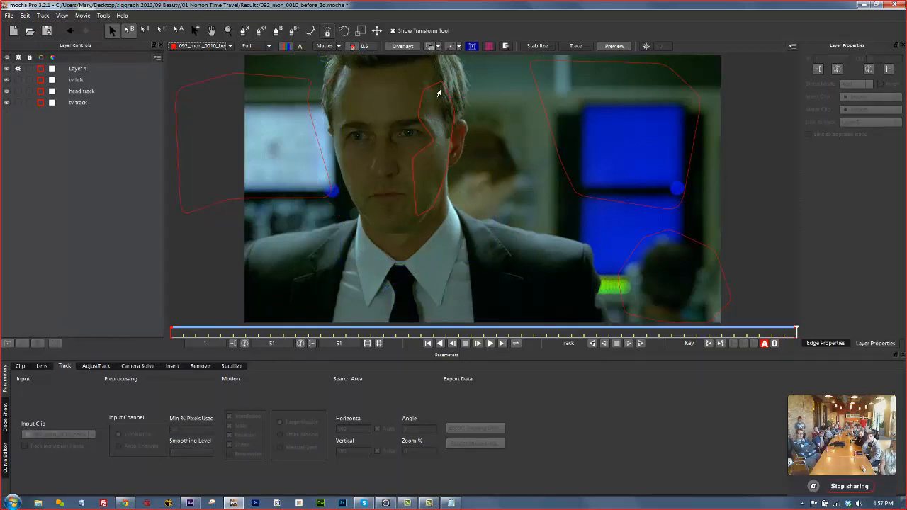
# Rename Layer 4 to 'side of face track' and enable Perspective motion.
pyautogui.click(66, 69)
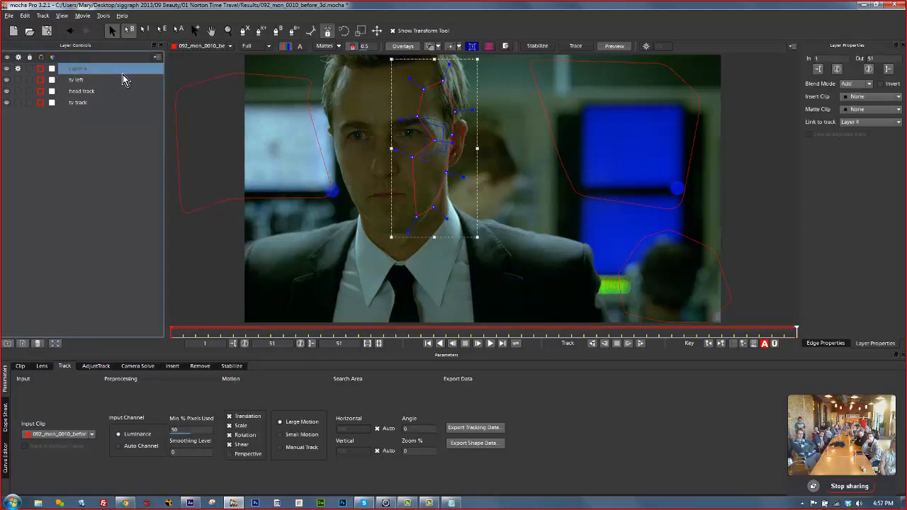
pyautogui.press('Left')
pyautogui.press('Left')
pyautogui.press('Left')
pyautogui.press('Left')
pyautogui.press('Left')
pyautogui.press('Left')
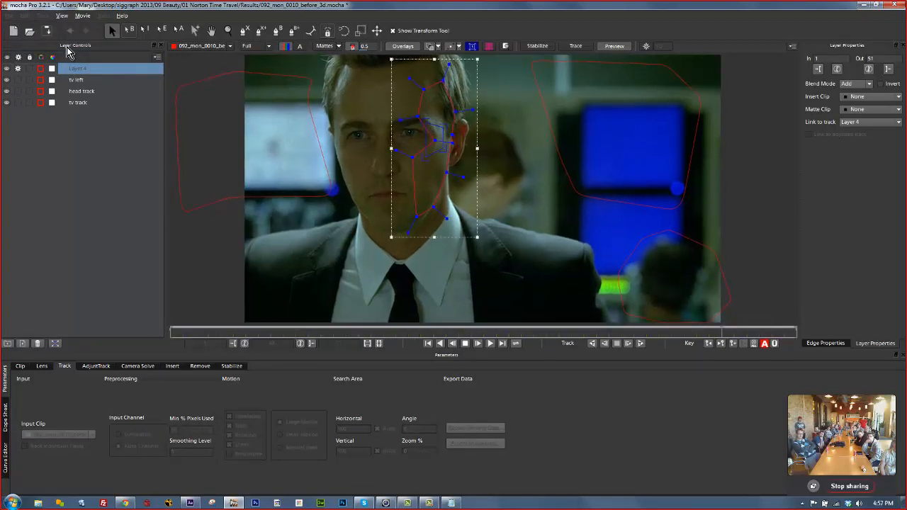
pyautogui.press('Left')
pyautogui.press('Left')
pyautogui.moveTo(697, 331); pyautogui.dragTo(862, 324)
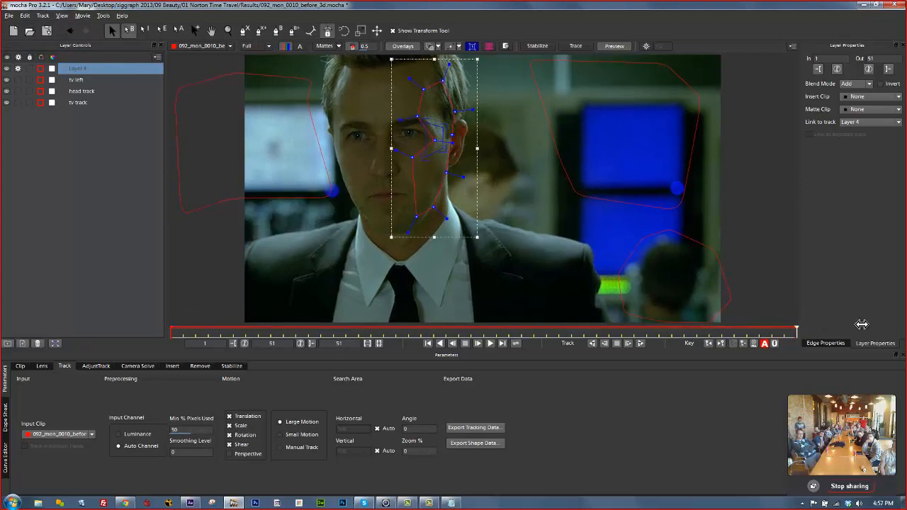
pyautogui.doubleClick(78, 68)
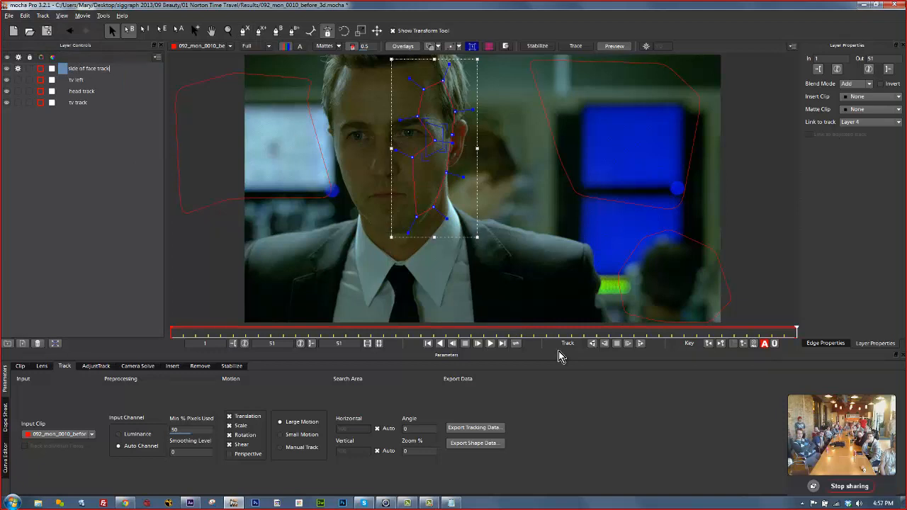
pyautogui.click(231, 454)
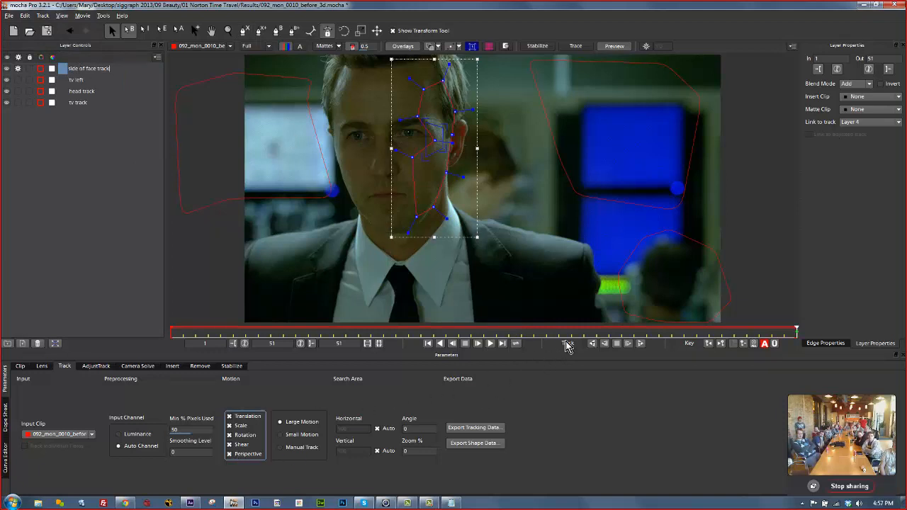
pyautogui.press('Return')
# Track side of face track backward, view the clip settings, and switch to After Effects.
pyautogui.click(593, 344)
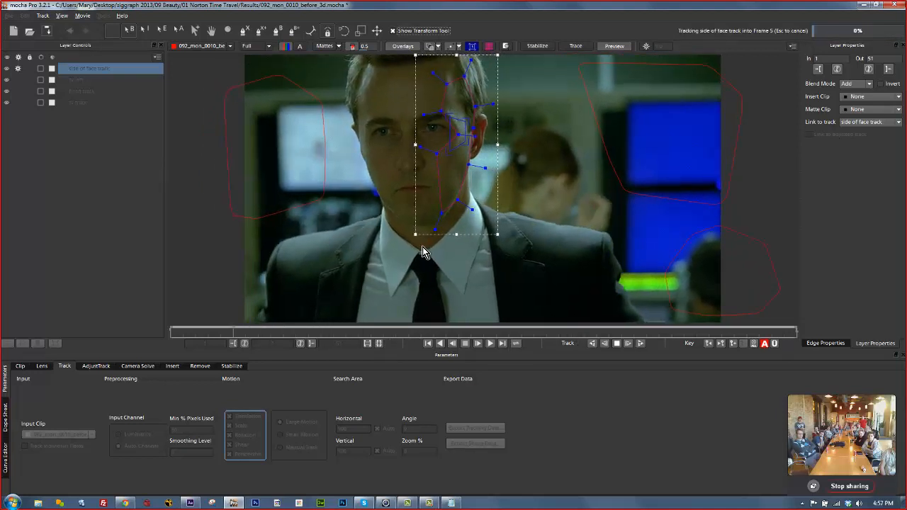
pyautogui.click(18, 368)
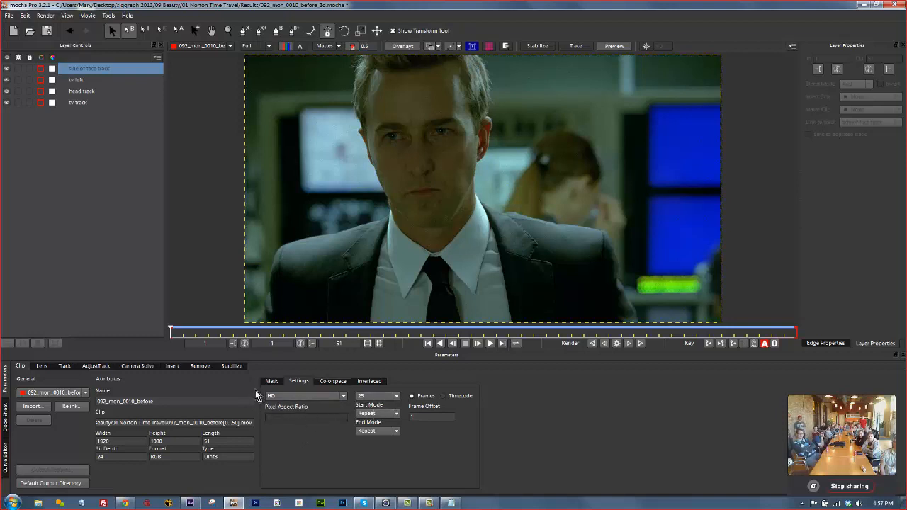
pyautogui.click(190, 503)
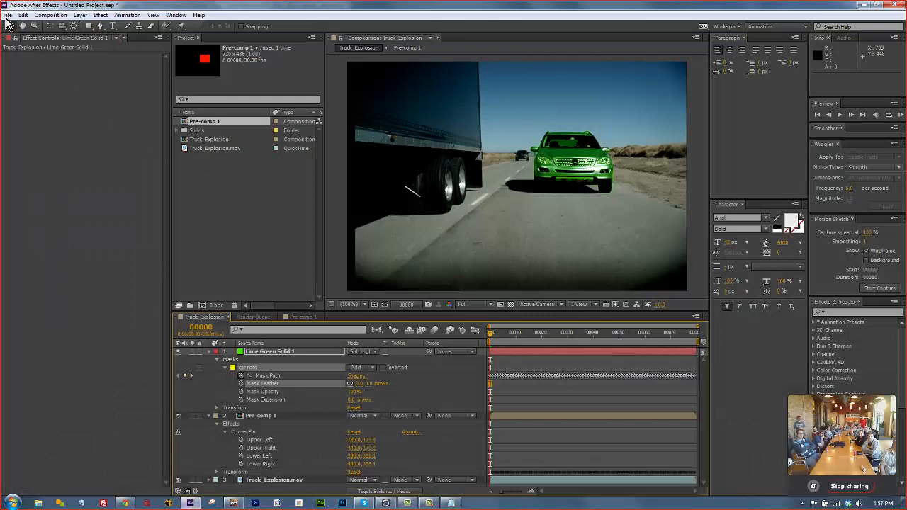
# Start a new empty After Effects project, discarding unsaved changes.
pyautogui.click(7, 16)
pyautogui.moveTo(23, 26)
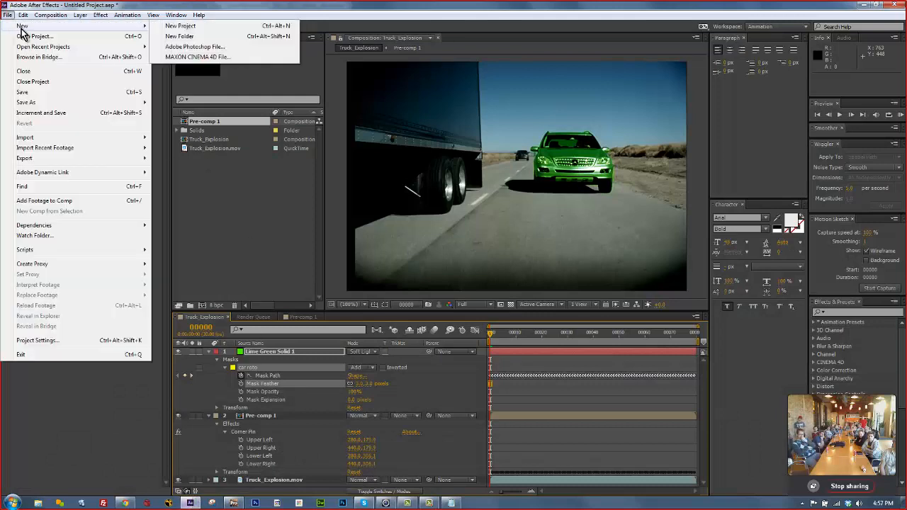
pyautogui.click(181, 27)
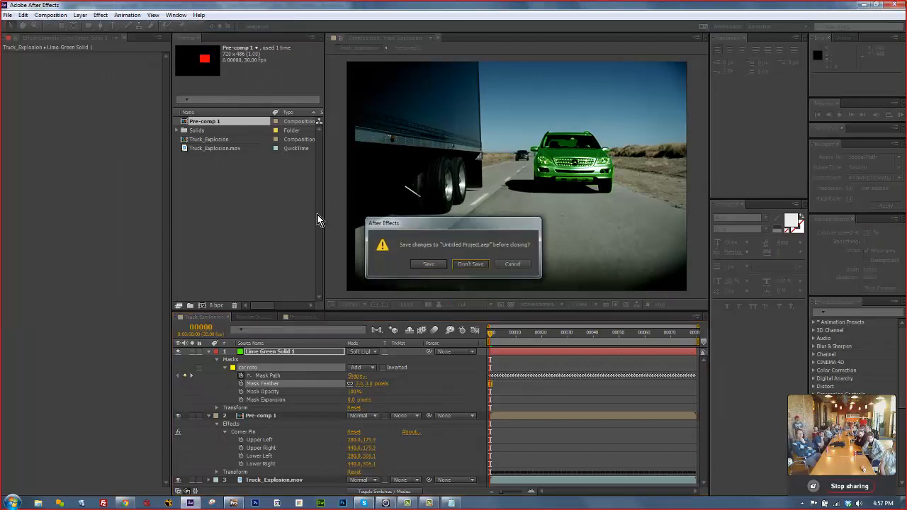
pyautogui.press('Return')
# Import 092_mon_0010_before.mov from siggraph 2013 > 09 Beauty > 01 Norton Time Travel.
pyautogui.rightClick(231, 155)
pyautogui.moveTo(264, 202)
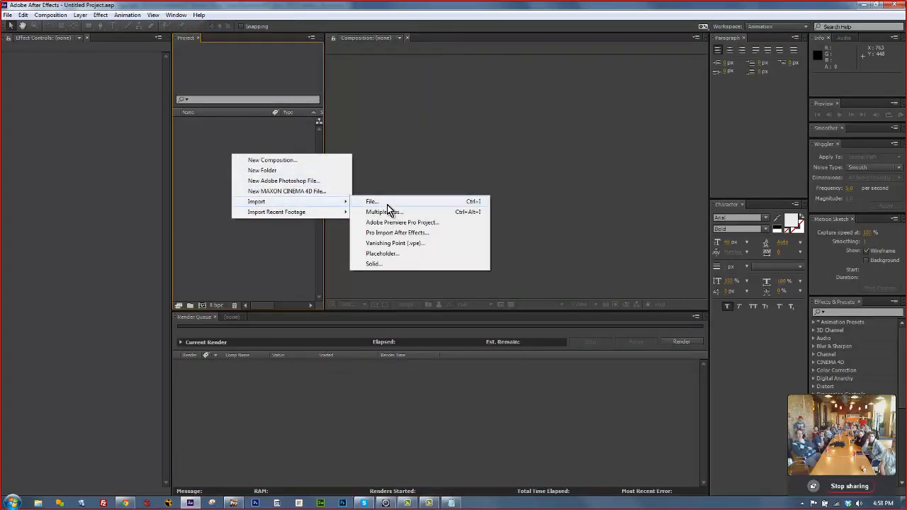
pyautogui.click(387, 204)
pyautogui.click(260, 106)
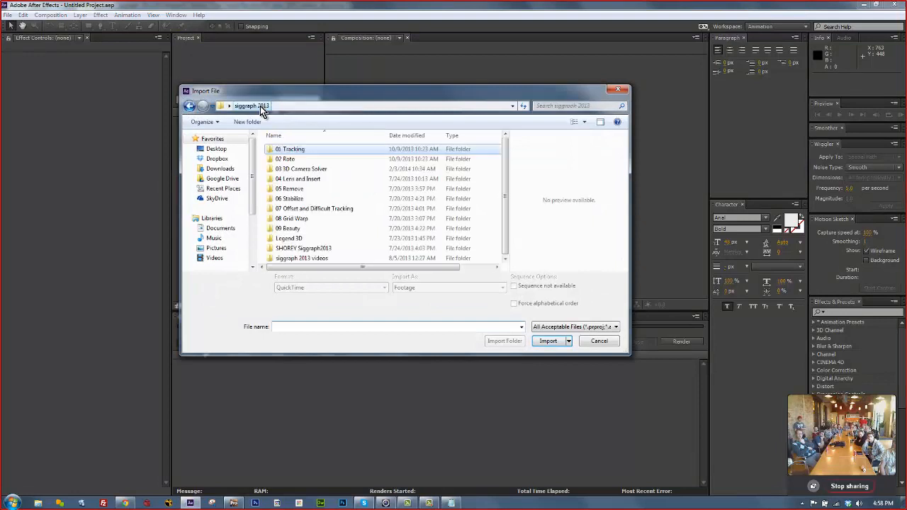
pyautogui.doubleClick(299, 228)
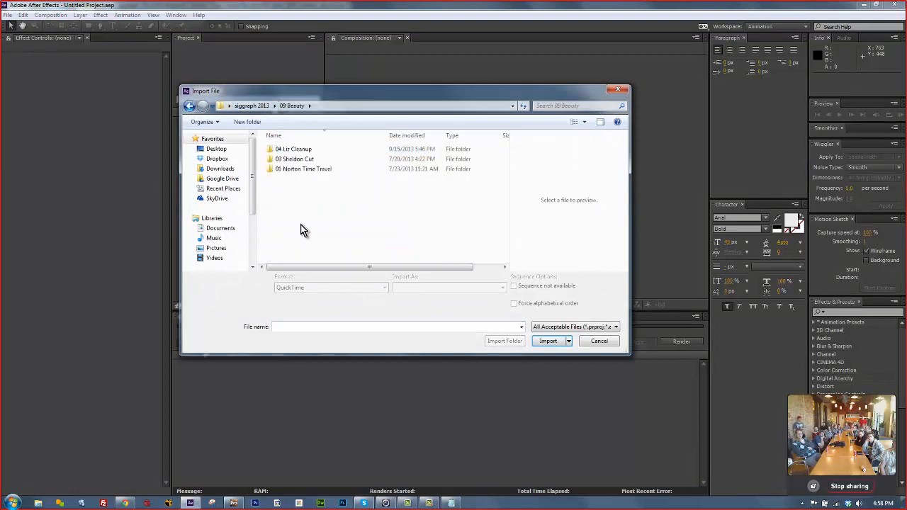
pyautogui.doubleClick(299, 170)
pyautogui.click(346, 164)
pyautogui.click(558, 343)
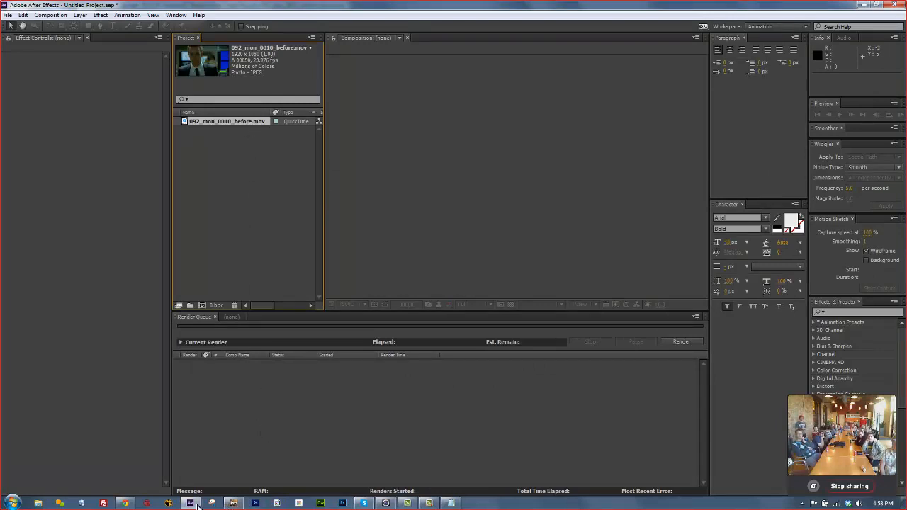
# Confirm in mocha Pro that the clip's frame rate is 25.
pyautogui.click(234, 504)
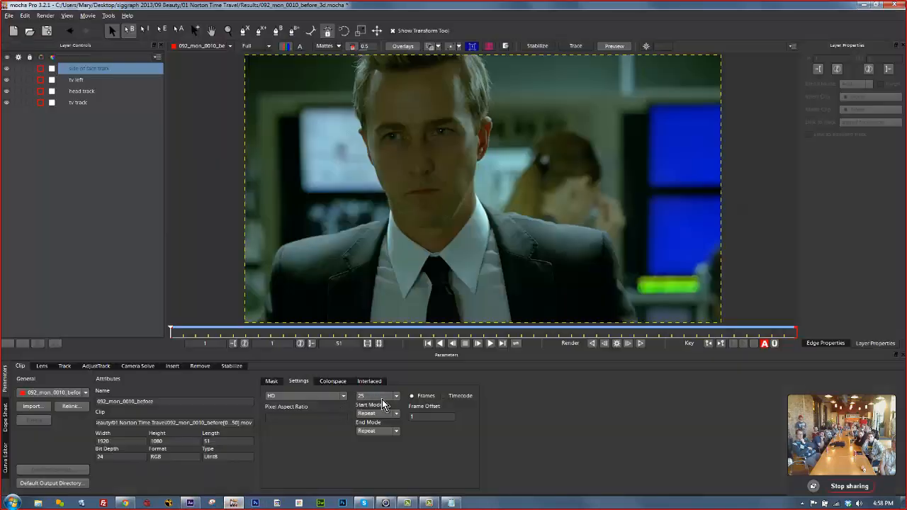
pyautogui.click(382, 399)
pyautogui.click(559, 411)
pyautogui.click(225, 504)
# Conform the footage to 25 fps and create a composition from it.
pyautogui.rightClick(229, 125)
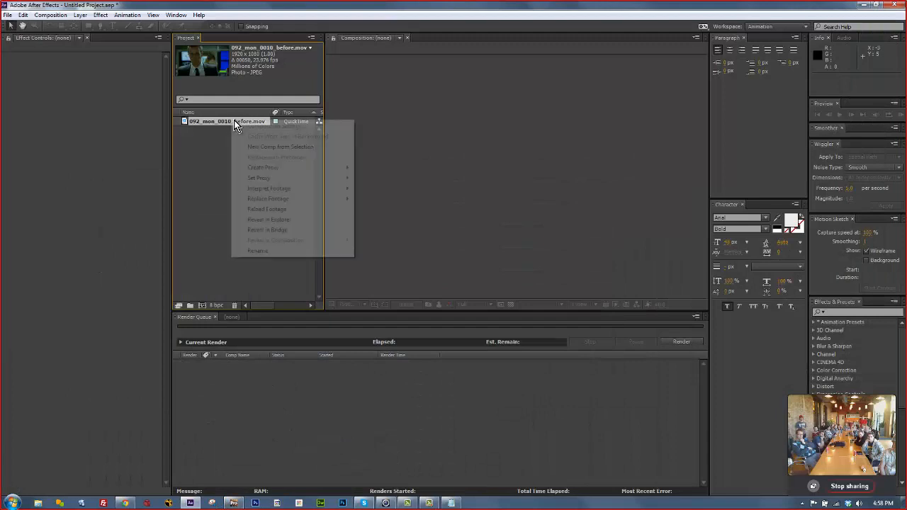
pyautogui.moveTo(288, 189)
pyautogui.click(380, 191)
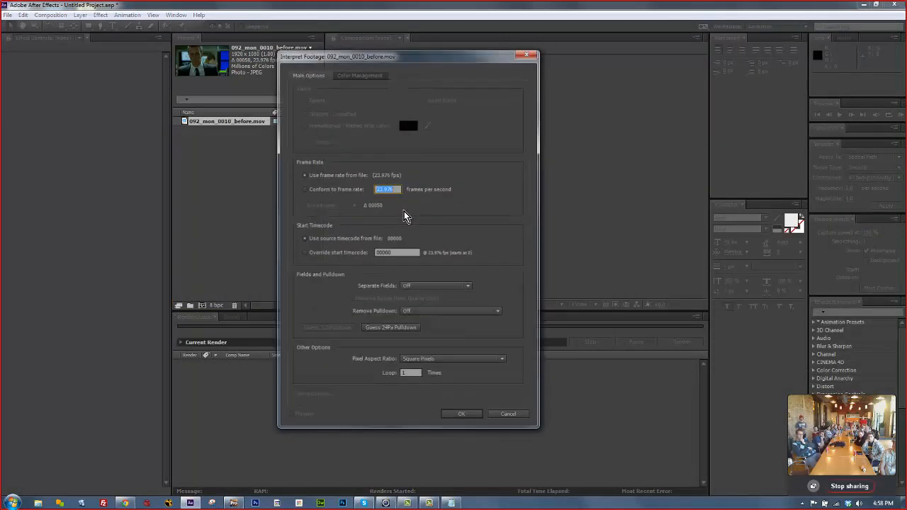
pyautogui.click(461, 415)
pyautogui.click(234, 318)
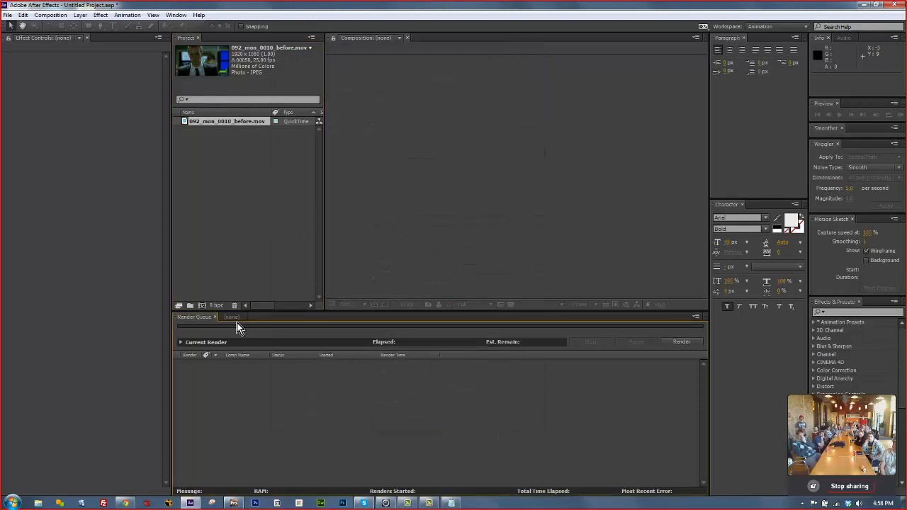
pyautogui.moveTo(239, 121); pyautogui.dragTo(244, 411)
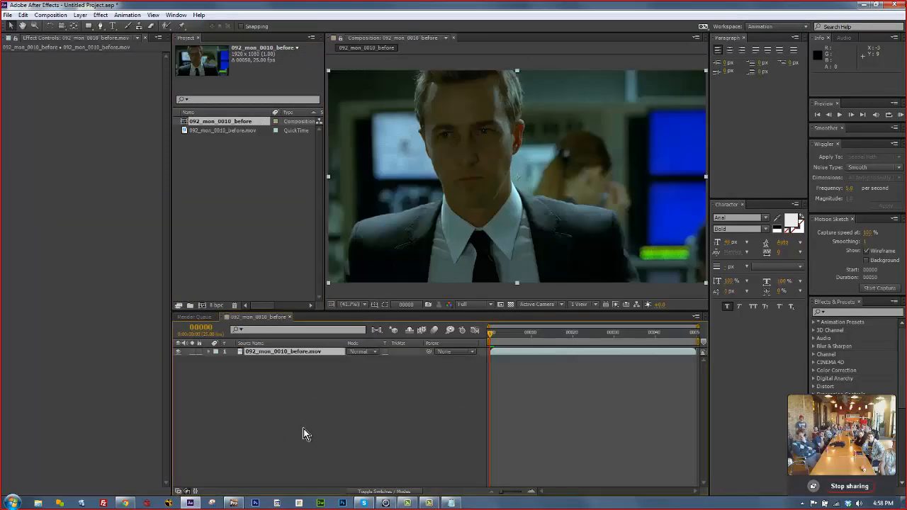
pyautogui.click(234, 503)
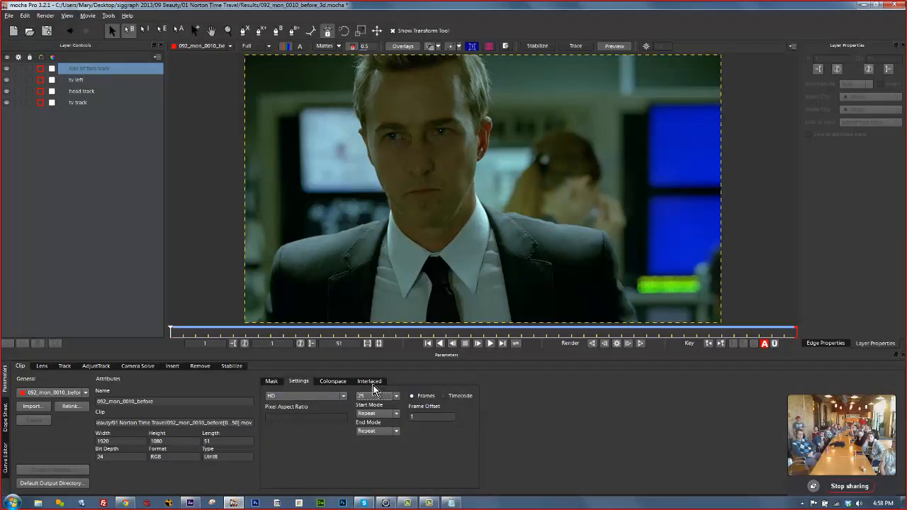
# Copy the four layers' camera solve to the clipboard as After Effects 3D Motion Data.
pyautogui.click(98, 367)
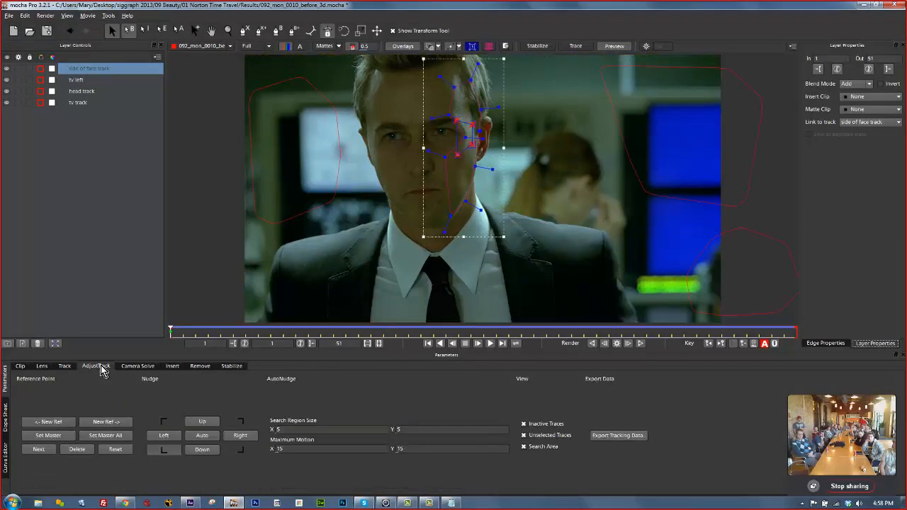
pyautogui.click(141, 366)
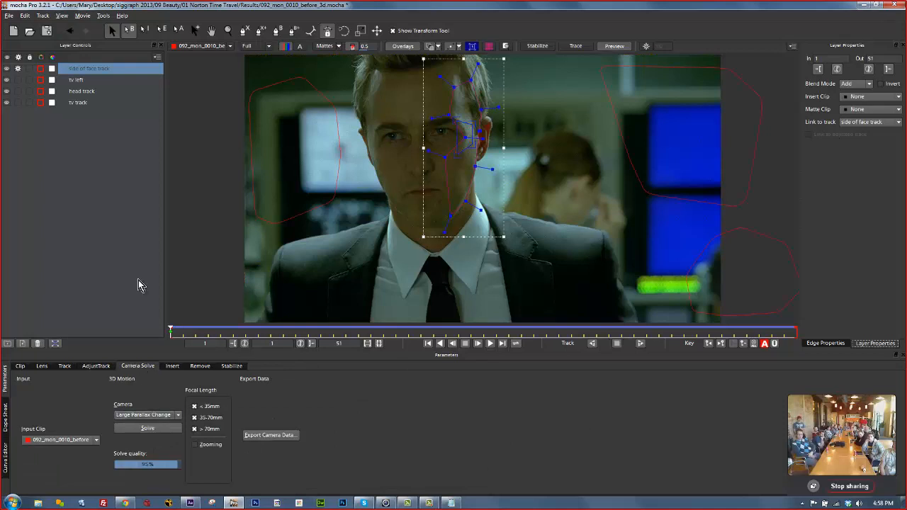
pyautogui.keyDown('shift'); pyautogui.click(85, 104); pyautogui.keyUp('shift')
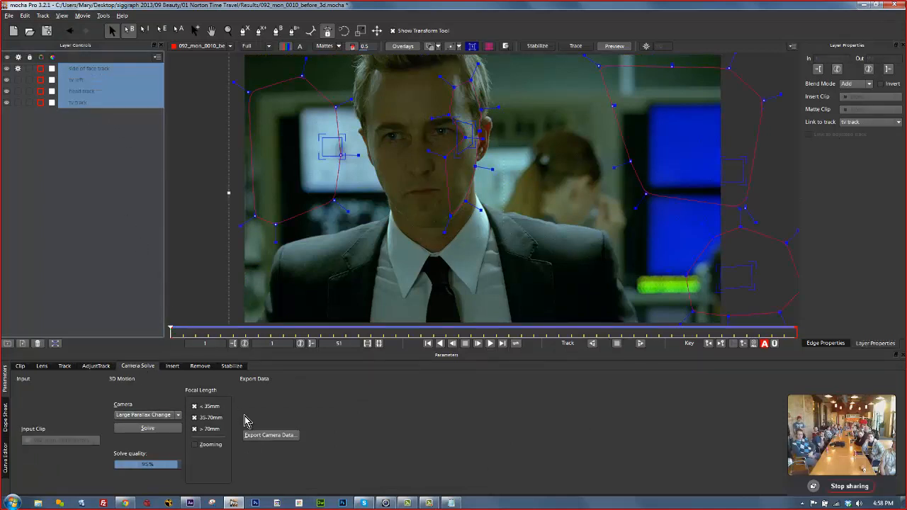
pyautogui.click(261, 435)
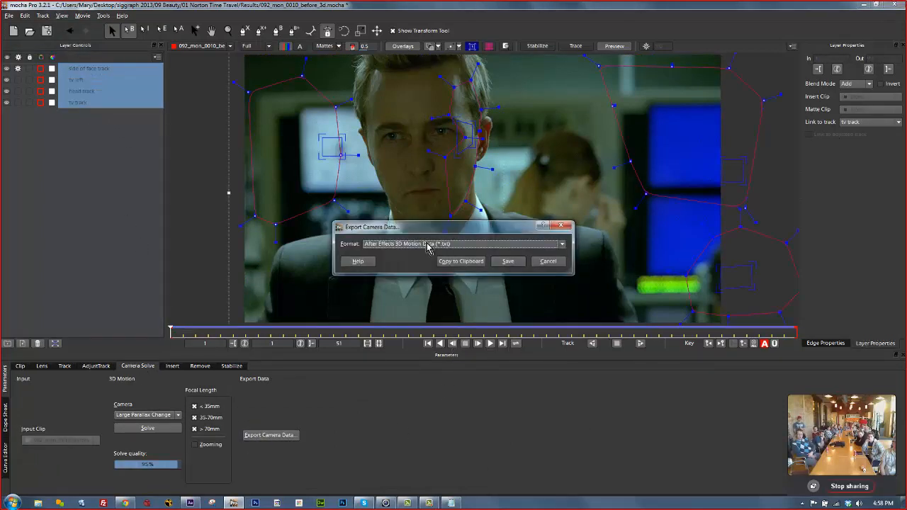
pyautogui.click(390, 245)
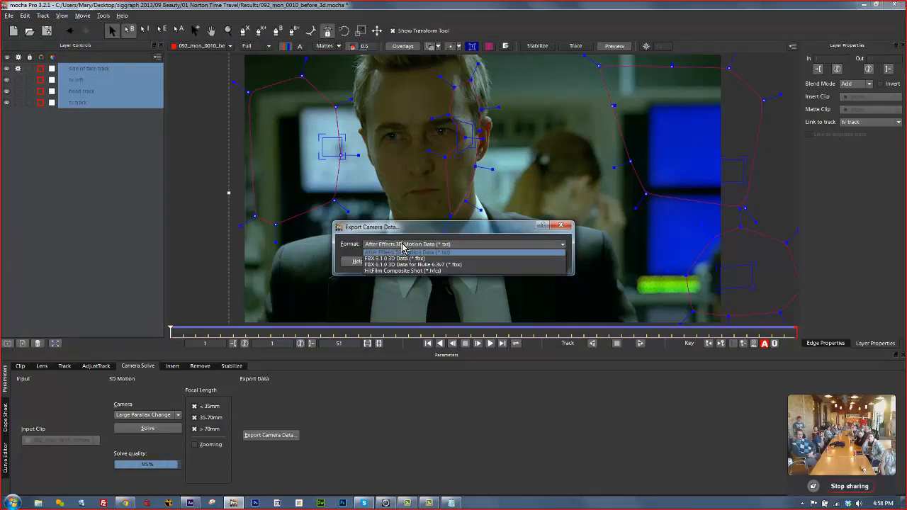
pyautogui.click(439, 254)
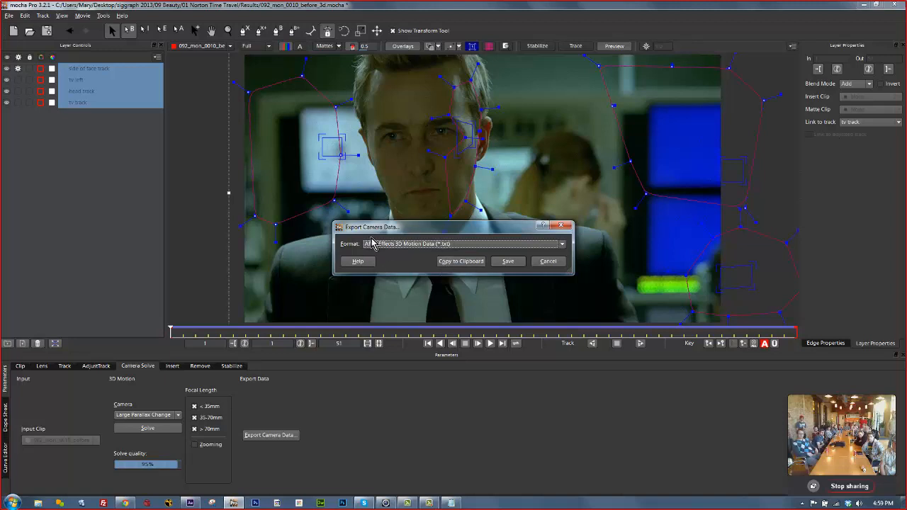
pyautogui.click(458, 268)
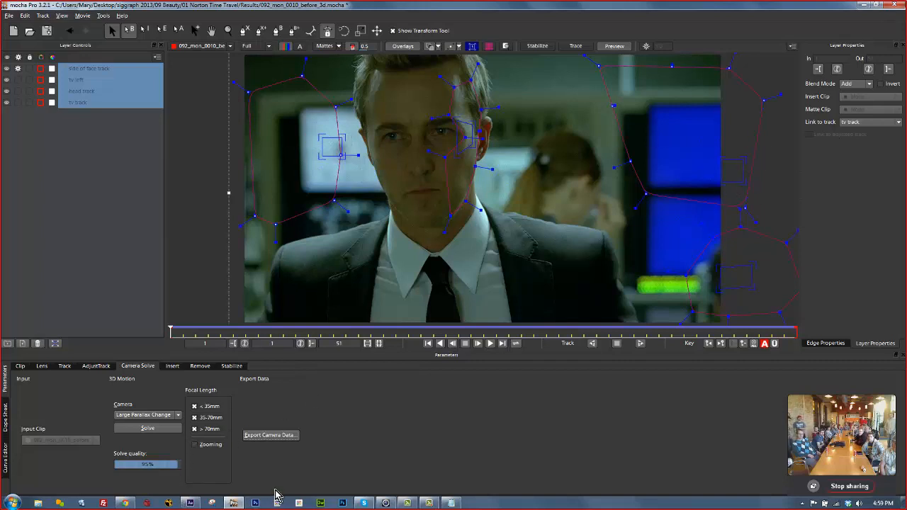
pyautogui.click(192, 504)
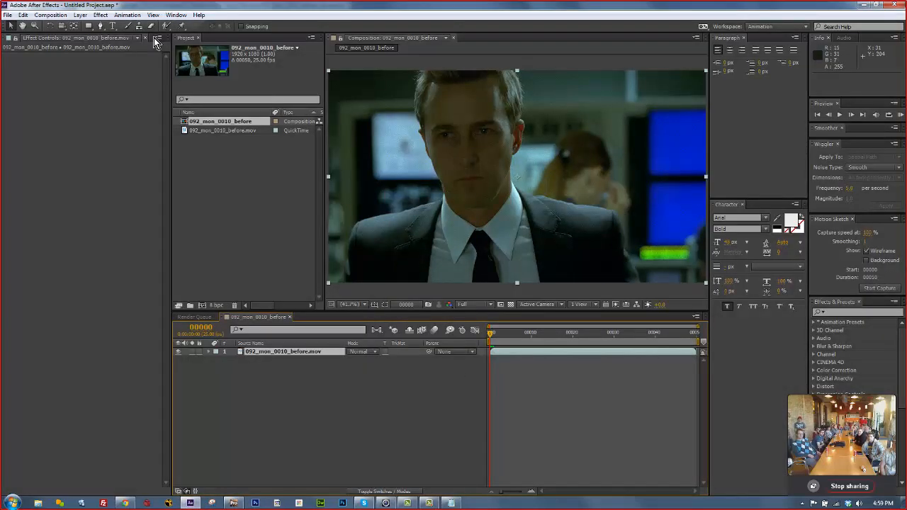
# Paste the mocha camera into the composition and preview the motion of nulls 19, 14 and 17.
pyautogui.click(24, 15)
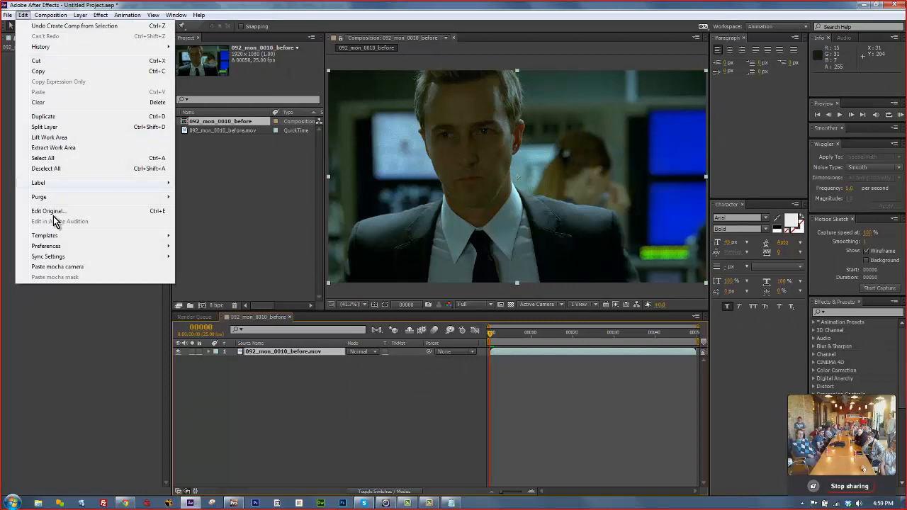
pyautogui.click(70, 267)
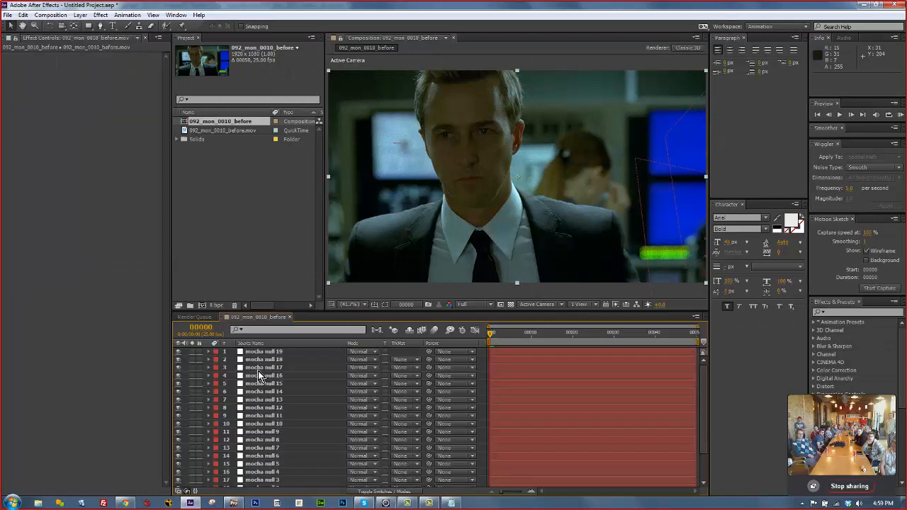
pyautogui.click(267, 354)
pyautogui.click(269, 392)
pyautogui.click(291, 368)
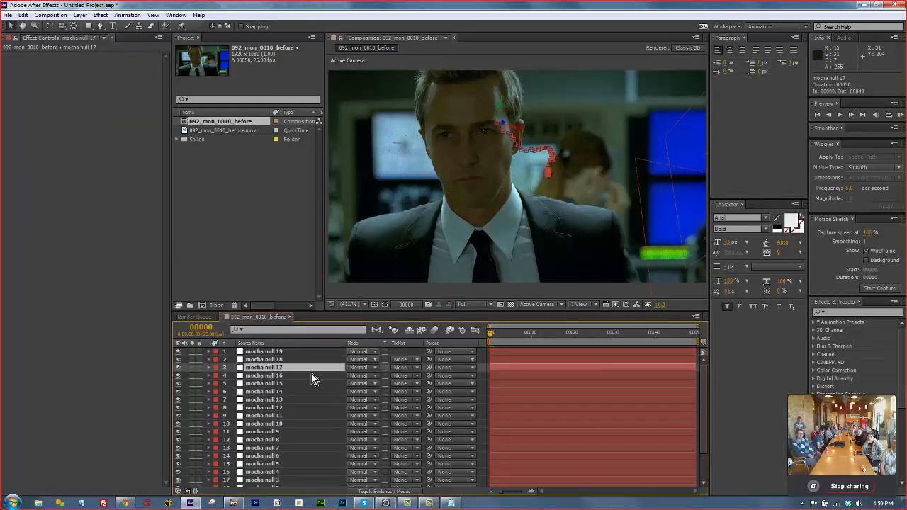
pyautogui.moveTo(500, 337); pyautogui.dragTo(468, 288)
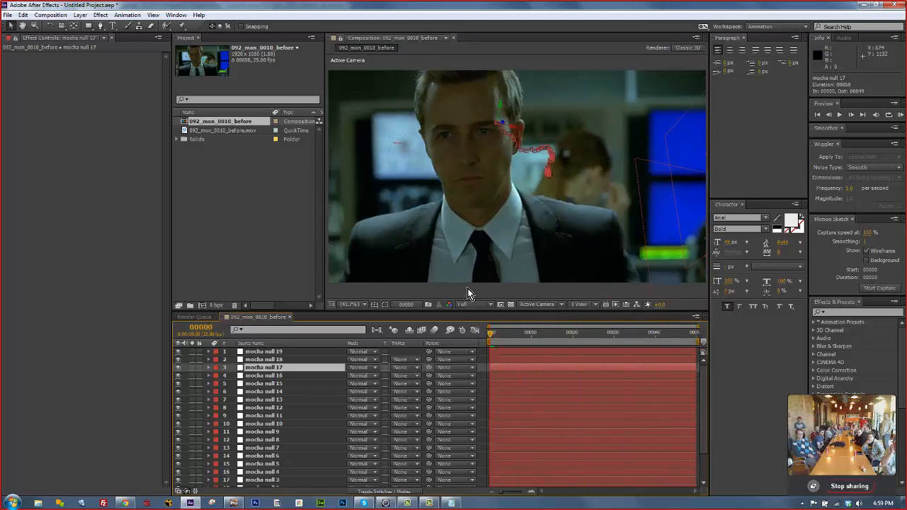
pyautogui.click(841, 116)
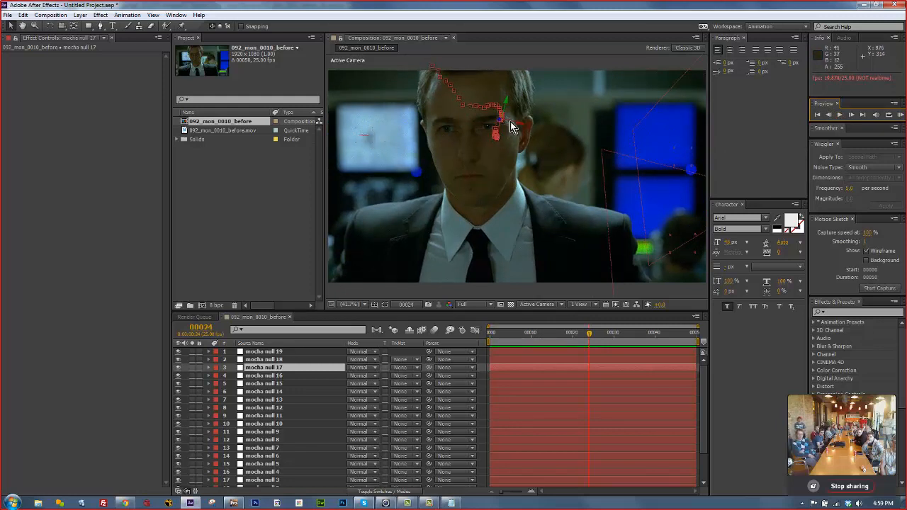
# Inspect the mocha camera and null 19 layers at the end of the clip.
pyautogui.scroll(-3, 646, 462)
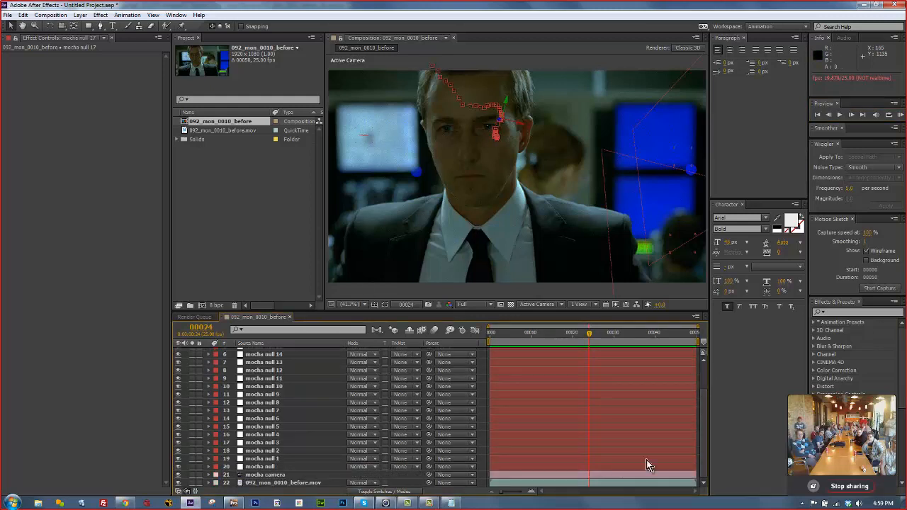
pyautogui.click(278, 476)
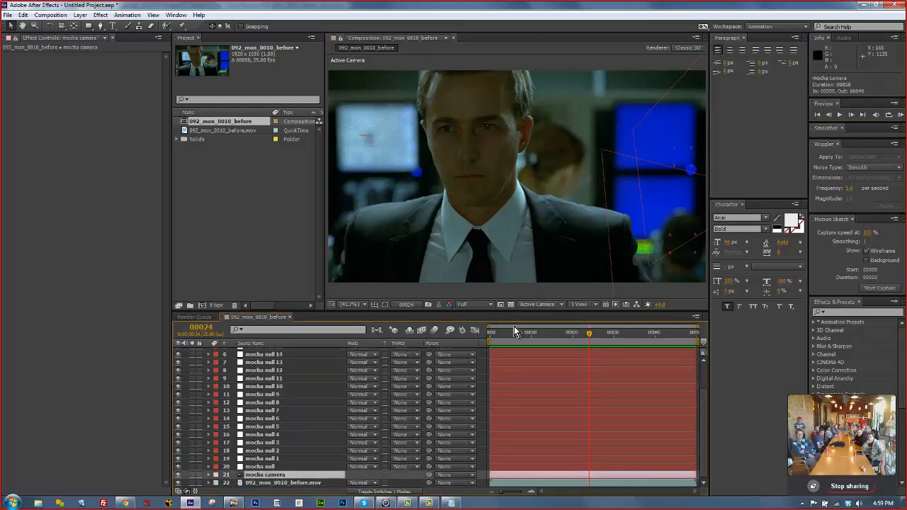
pyautogui.moveTo(524, 333); pyautogui.dragTo(426, 317)
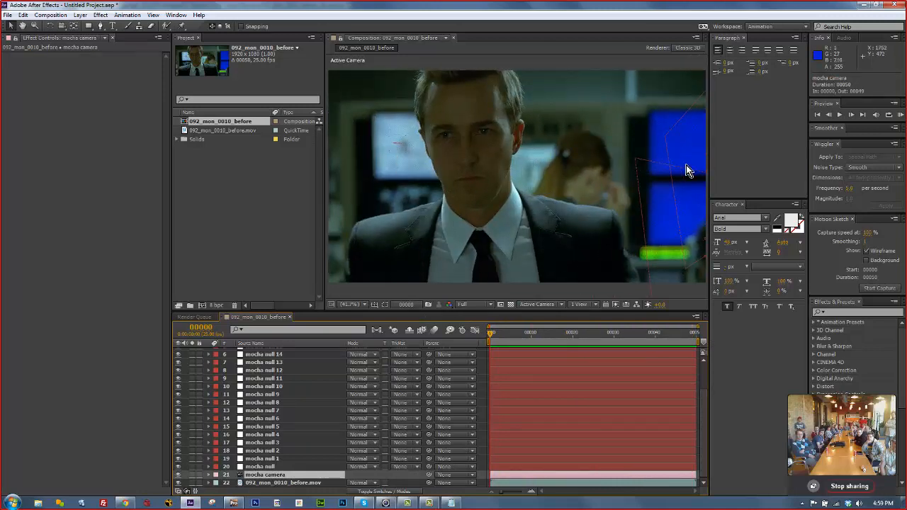
pyautogui.scroll(3, 326, 404)
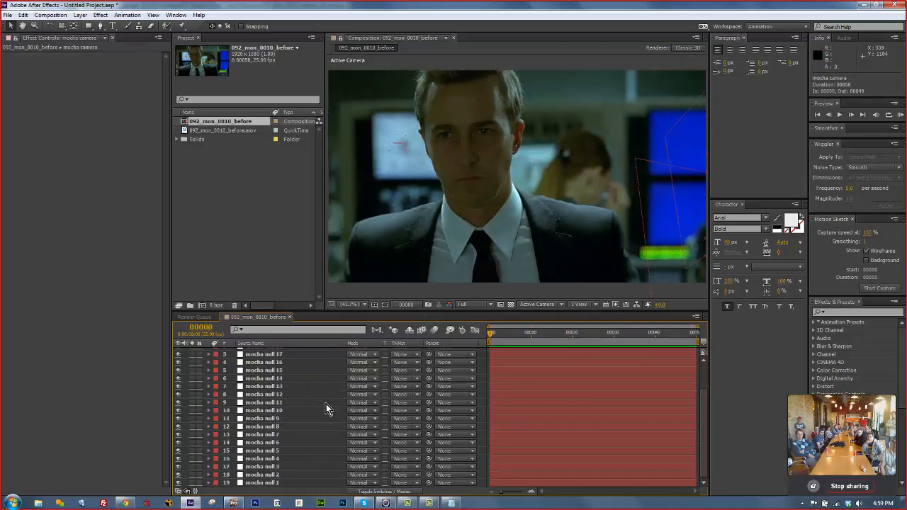
pyautogui.click(289, 354)
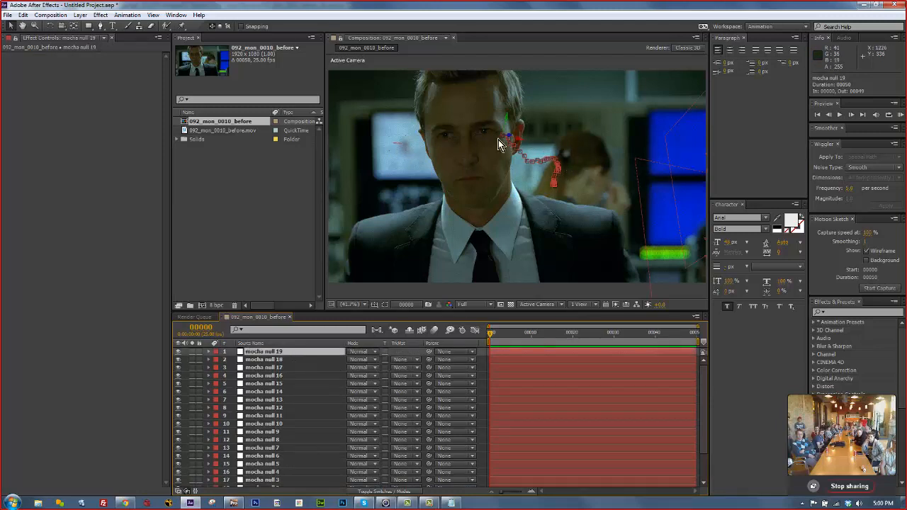
pyautogui.scroll(-2, 608, 410)
pyautogui.click(273, 475)
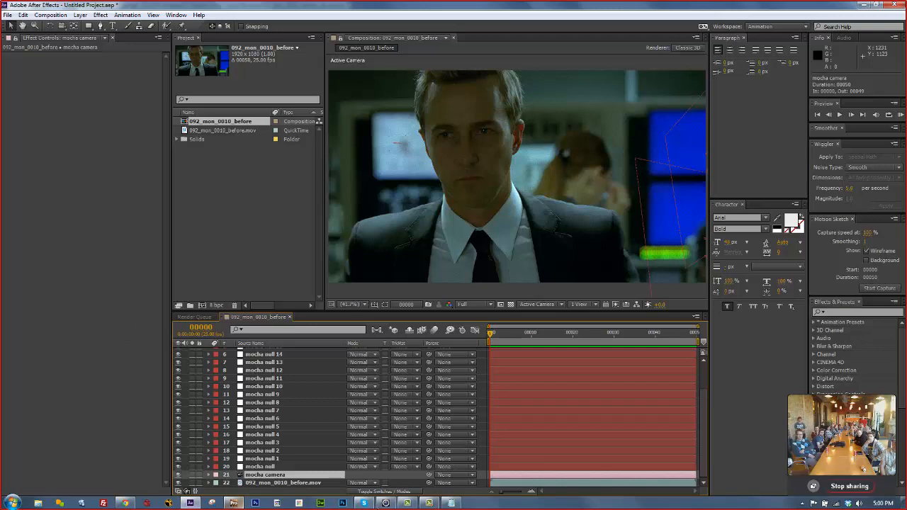
# Minimize mocha Pro and After Effects to read the topics notes, then restore mocha Pro.
pyautogui.click(233, 503)
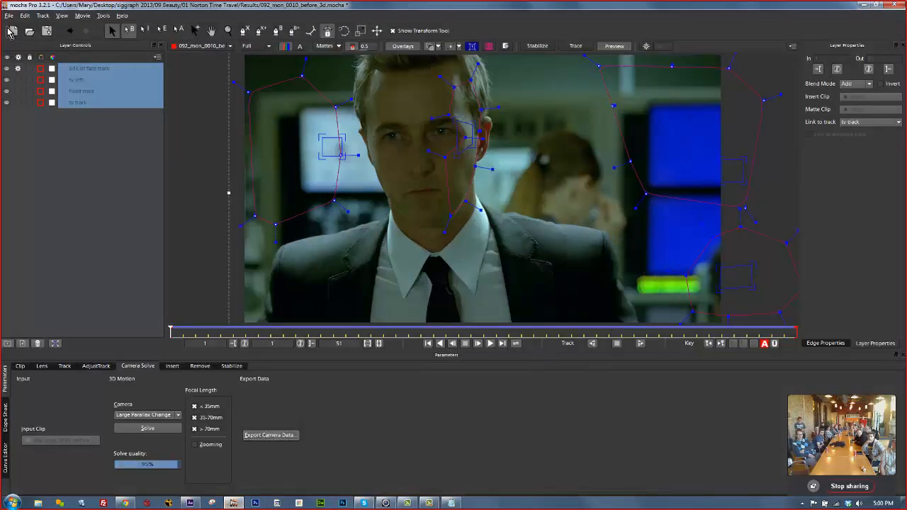
pyautogui.click(864, 5)
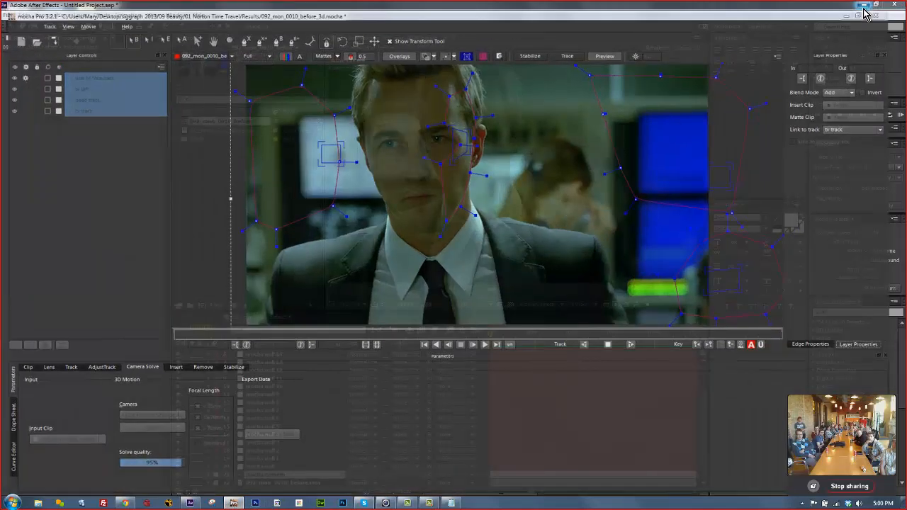
pyautogui.click(862, 6)
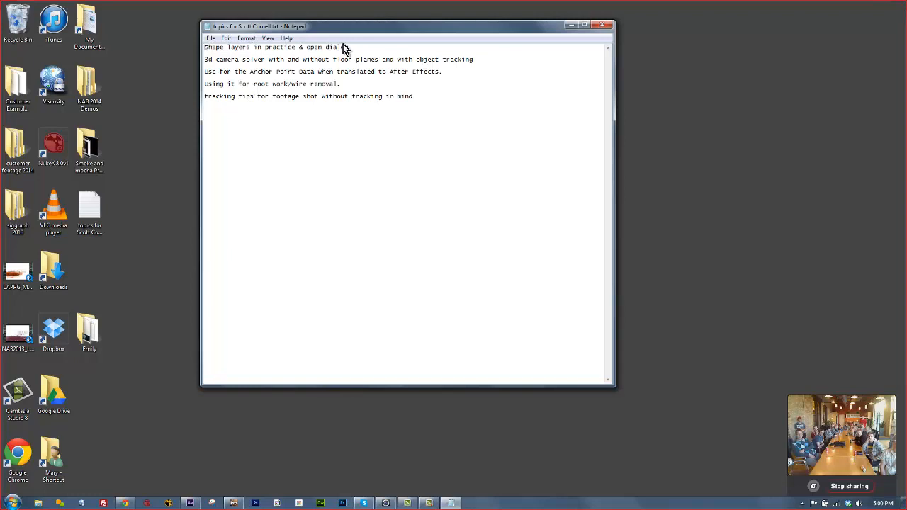
pyautogui.click(234, 503)
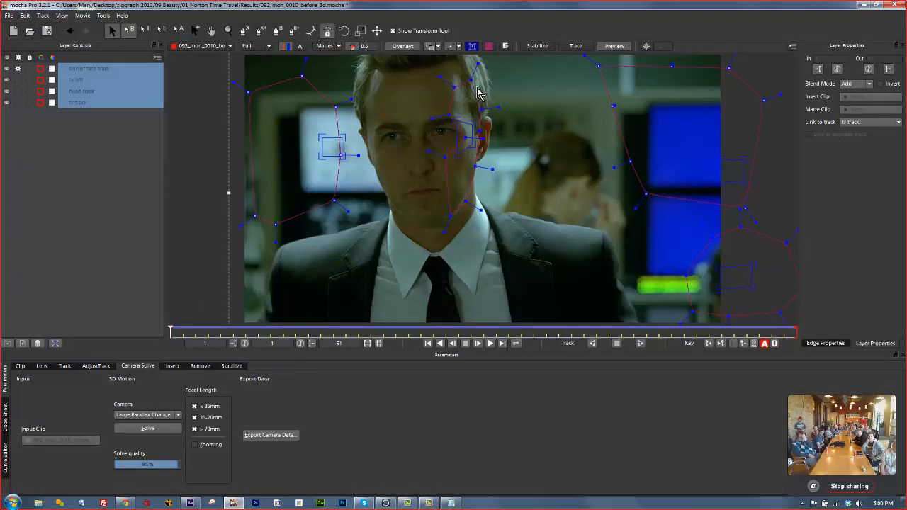
# Review the Export Rendered Shapes options, cancel without exporting, and switch to After Effects.
pyautogui.click(9, 15)
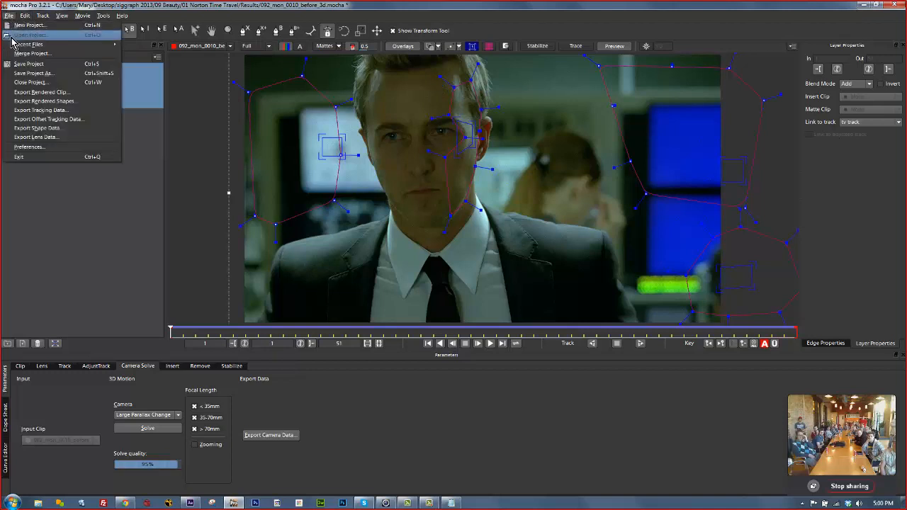
pyautogui.click(21, 101)
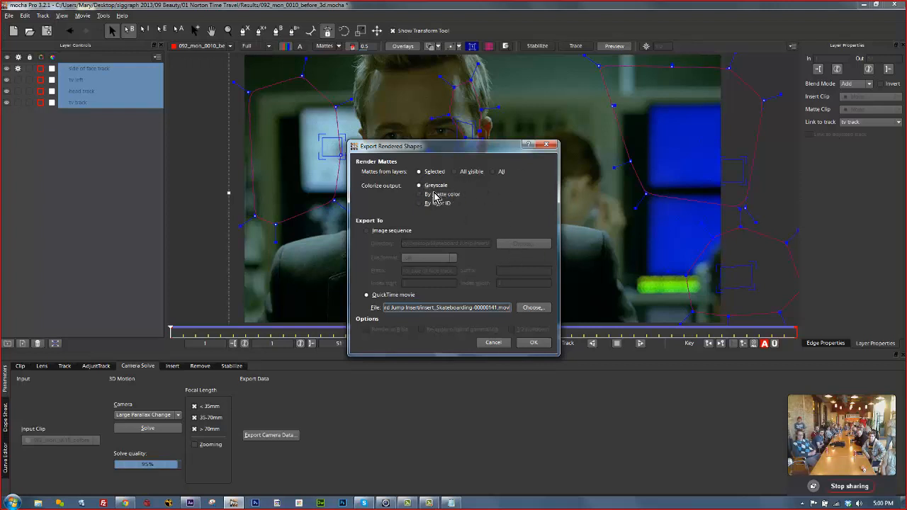
pyautogui.click(494, 343)
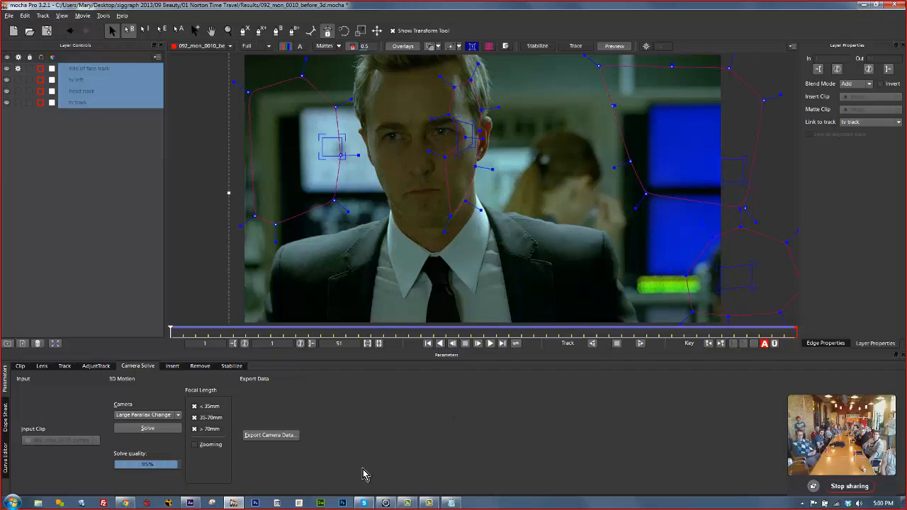
pyautogui.click(190, 504)
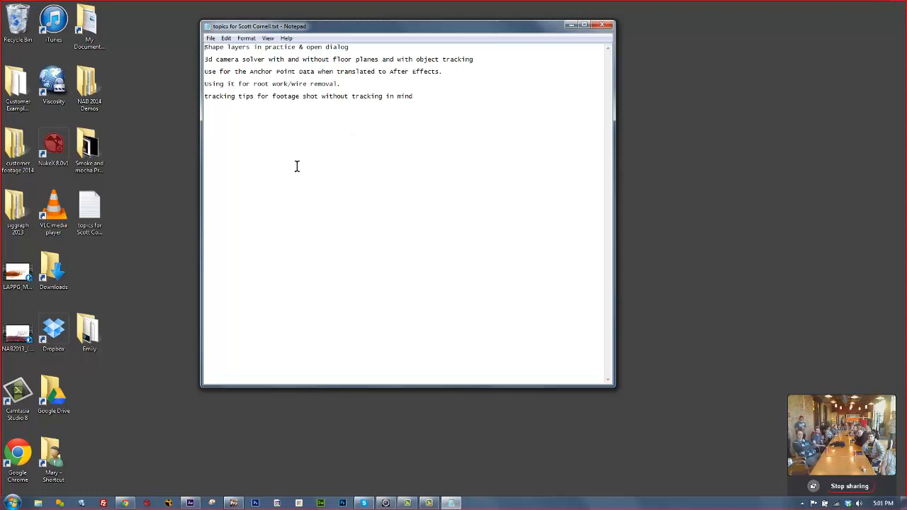
# Restore mocha Pro's Youth in Revolt trailer shot, hide the remove layer, and scrub the clip.
pyautogui.click(570, 27)
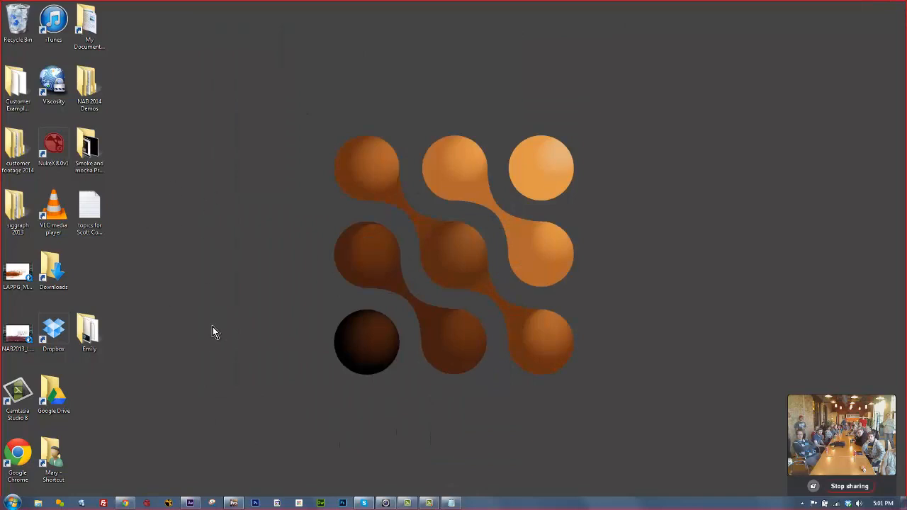
pyautogui.click(233, 504)
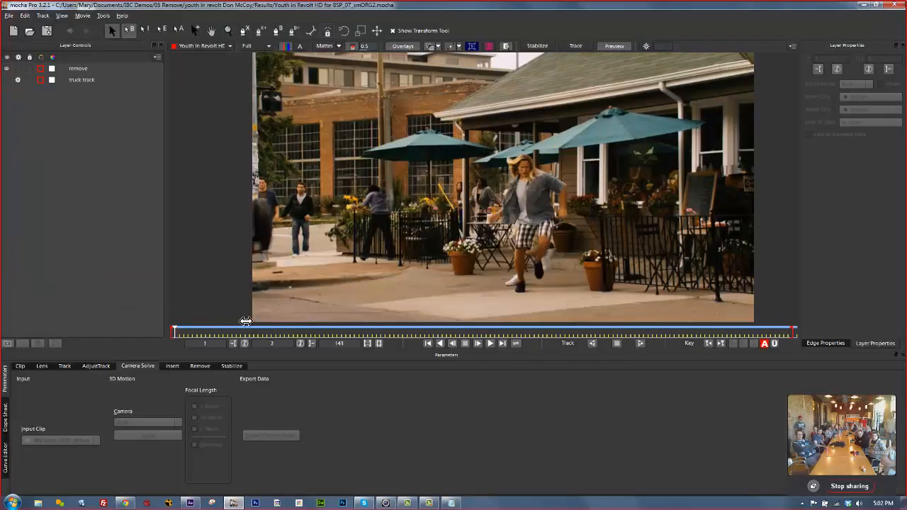
pyautogui.moveTo(500, 331); pyautogui.dragTo(350, 304)
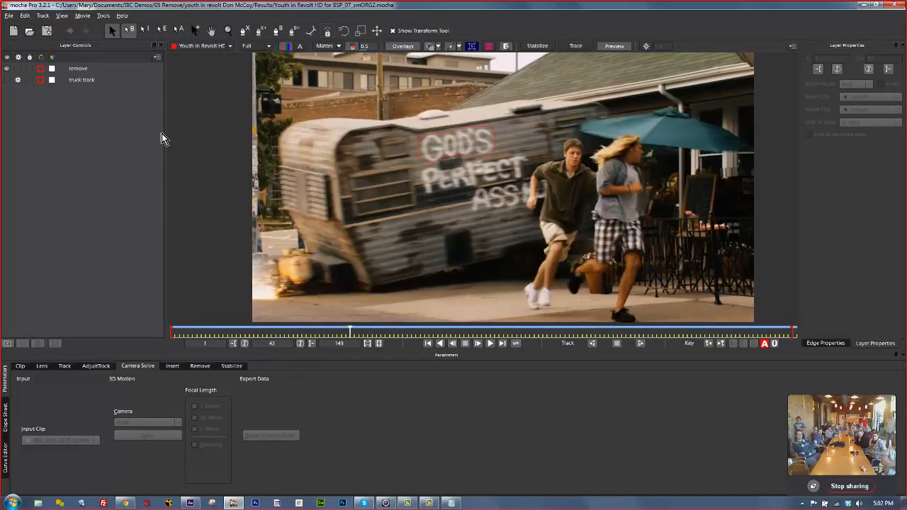
pyautogui.click(8, 69)
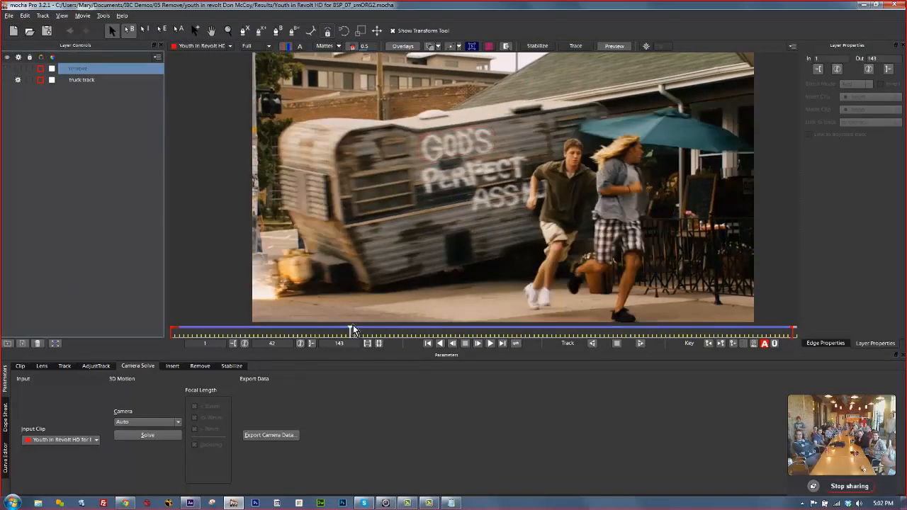
pyautogui.moveTo(241, 323); pyautogui.dragTo(337, 332)
pyautogui.moveTo(420, 338); pyautogui.dragTo(582, 336)
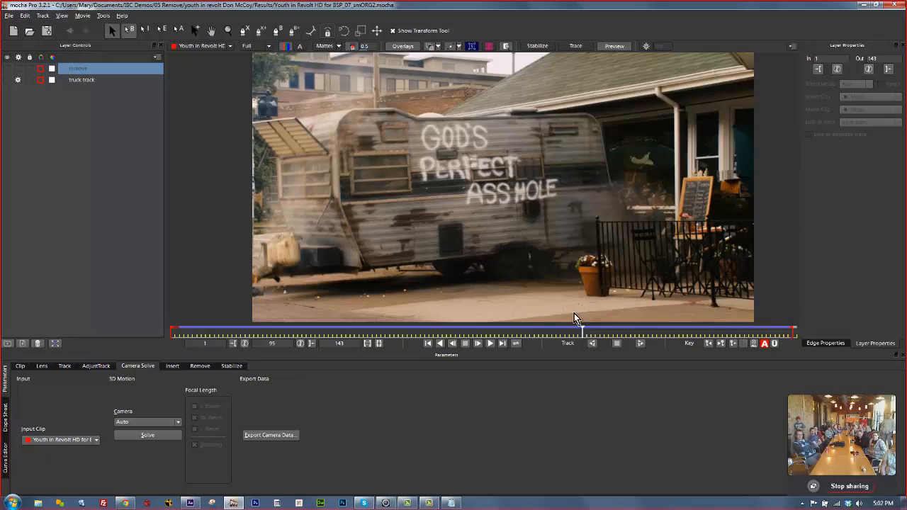
# Select the truck track layer and scrub from the opening frames through frame 94 to verify the track.
pyautogui.click(13, 80)
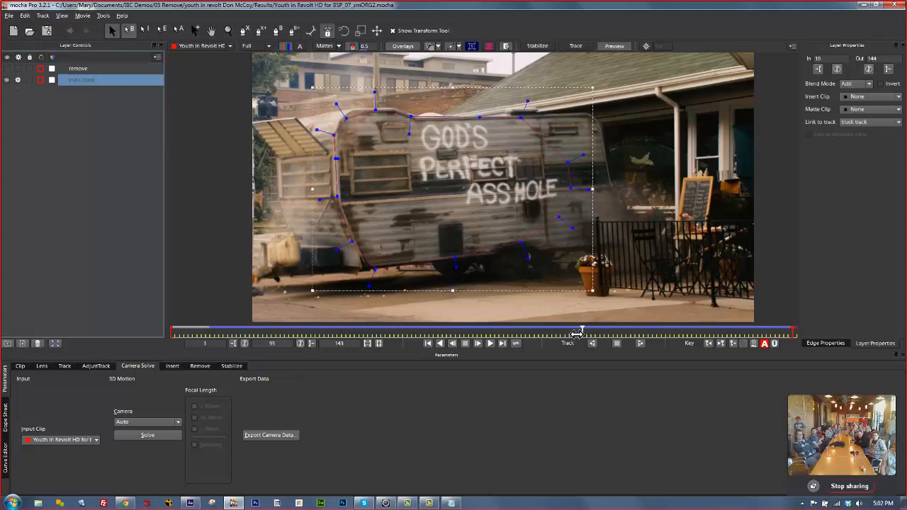
pyautogui.moveTo(577, 334); pyautogui.dragTo(247, 321)
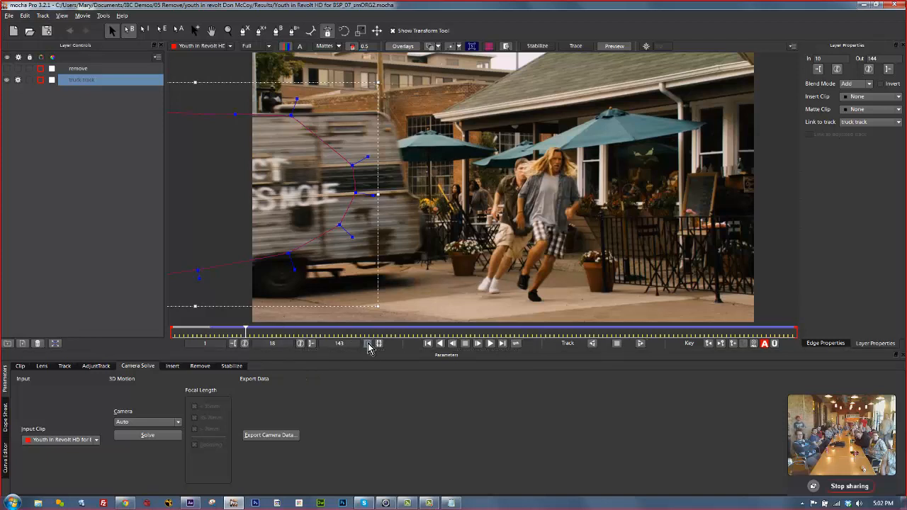
pyautogui.moveTo(246, 332)
pyautogui.mouseDown()
pyautogui.moveTo(225, 334)
pyautogui.moveTo(246, 334)
pyautogui.mouseUp()
pyautogui.moveTo(325, 343); pyautogui.dragTo(879, 353)
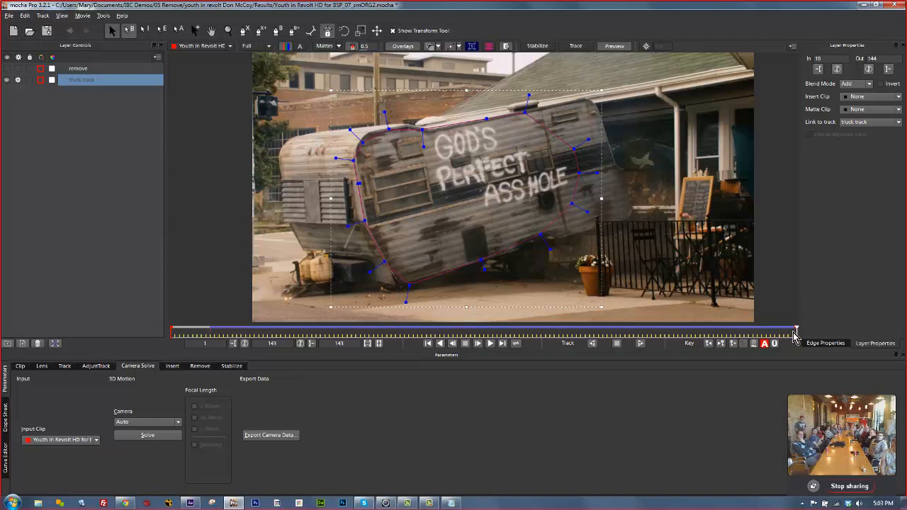
pyautogui.moveTo(796, 332); pyautogui.dragTo(579, 347)
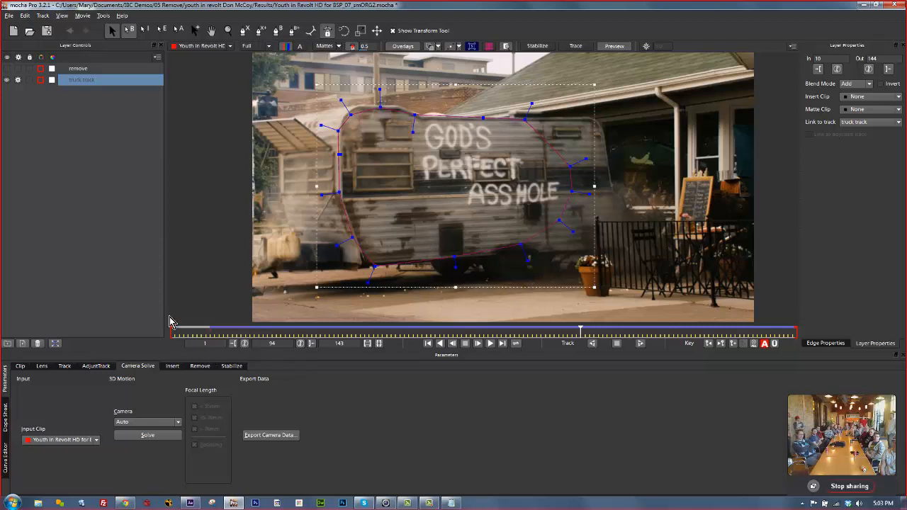
# Show the planar grid on the truck track and check it at frames 95, 33 and 57.
pyautogui.click(74, 371)
pyautogui.click(488, 46)
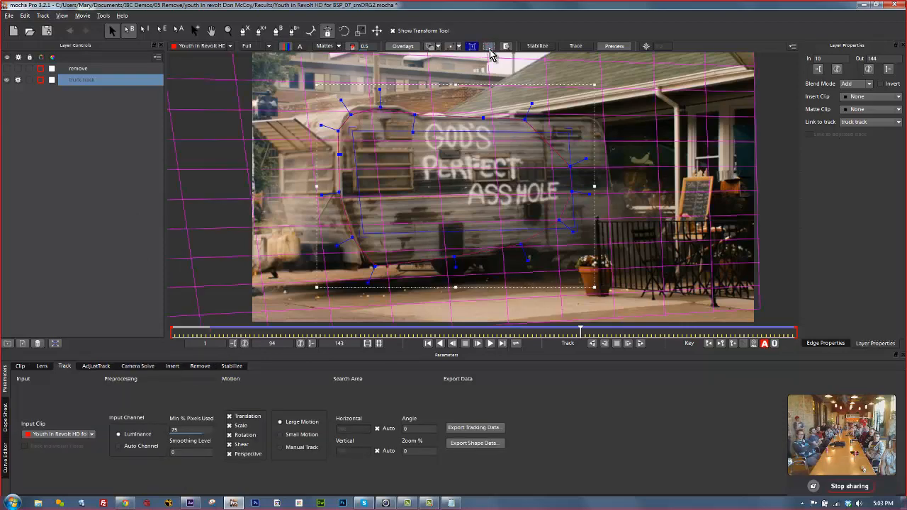
pyautogui.click(582, 331)
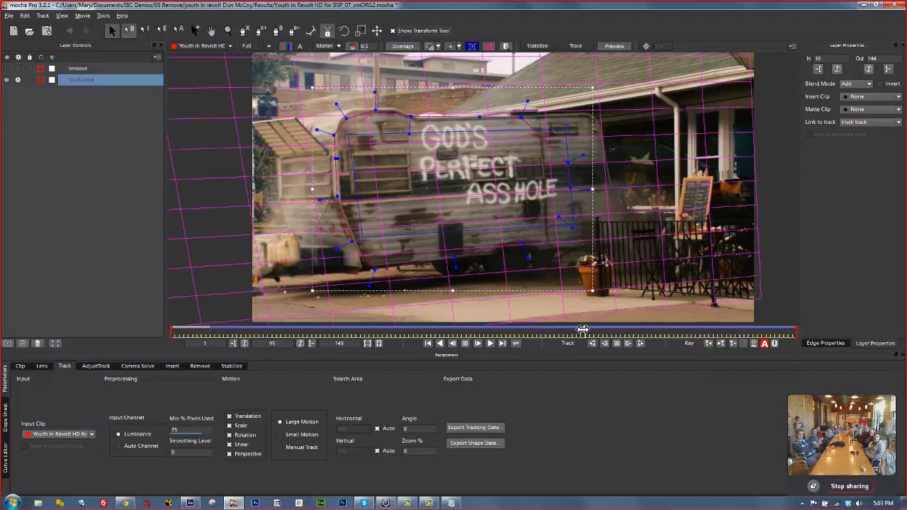
pyautogui.moveTo(582, 330); pyautogui.dragTo(312, 331)
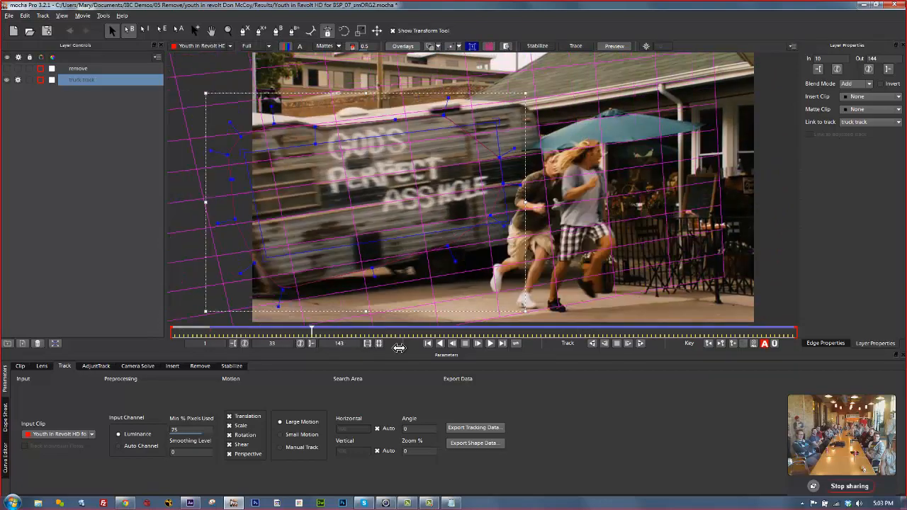
pyautogui.moveTo(399, 348); pyautogui.dragTo(420, 336)
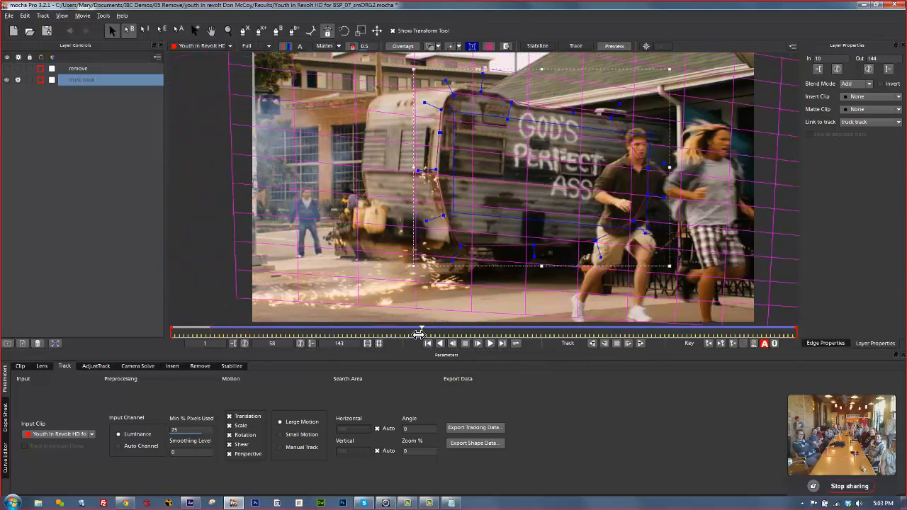
# Hide the truck track layer and select the remove layer, stepping back to frame 49.
pyautogui.click(8, 80)
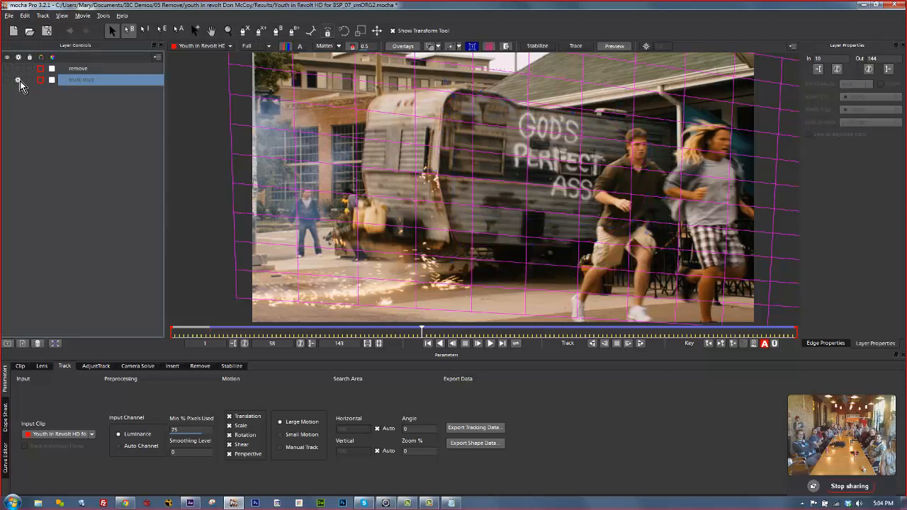
pyautogui.click(100, 68)
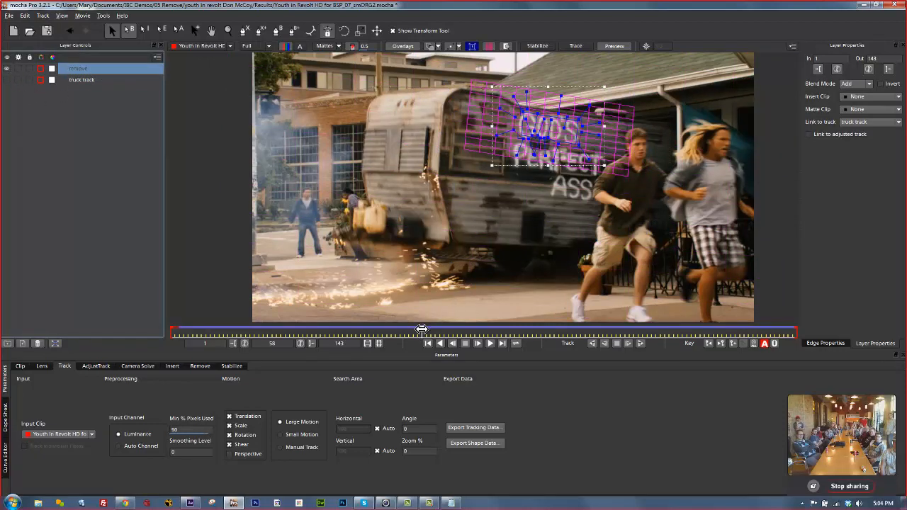
pyautogui.moveTo(422, 329)
pyautogui.mouseDown()
pyautogui.moveTo(385, 329)
pyautogui.moveTo(408, 329)
pyautogui.mouseUp()
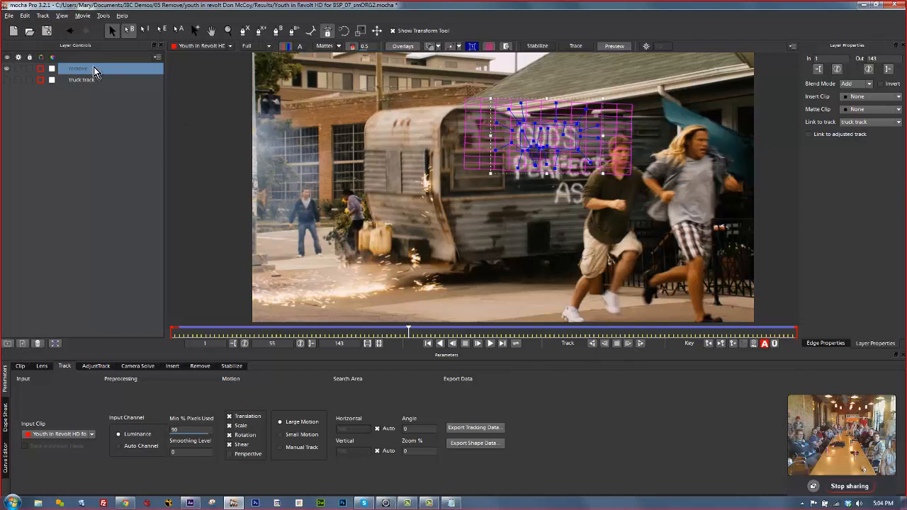
pyautogui.click(195, 367)
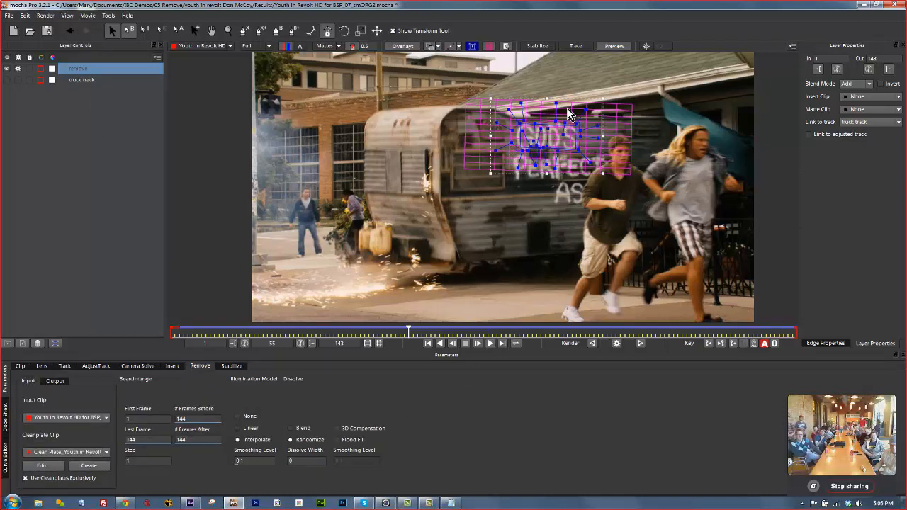
pyautogui.click(489, 46)
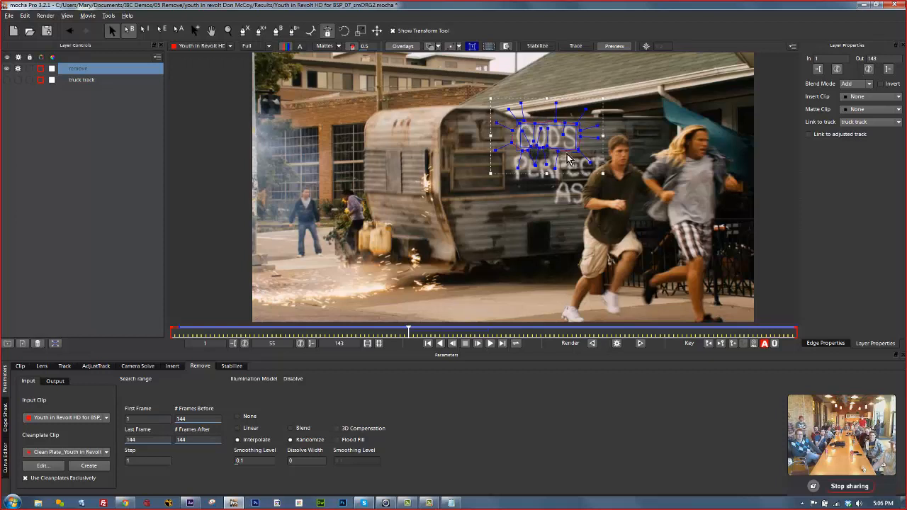
pyautogui.click(74, 79)
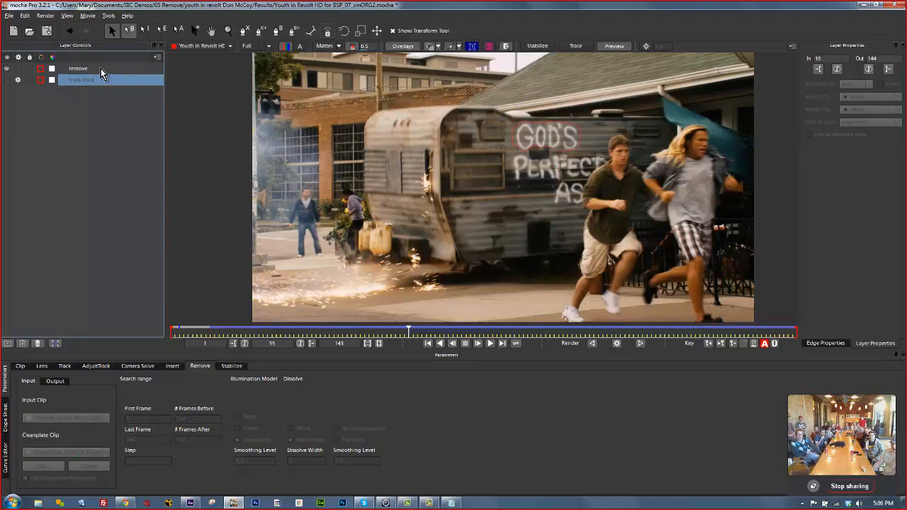
pyautogui.click(85, 69)
pyautogui.click(71, 81)
pyautogui.click(76, 68)
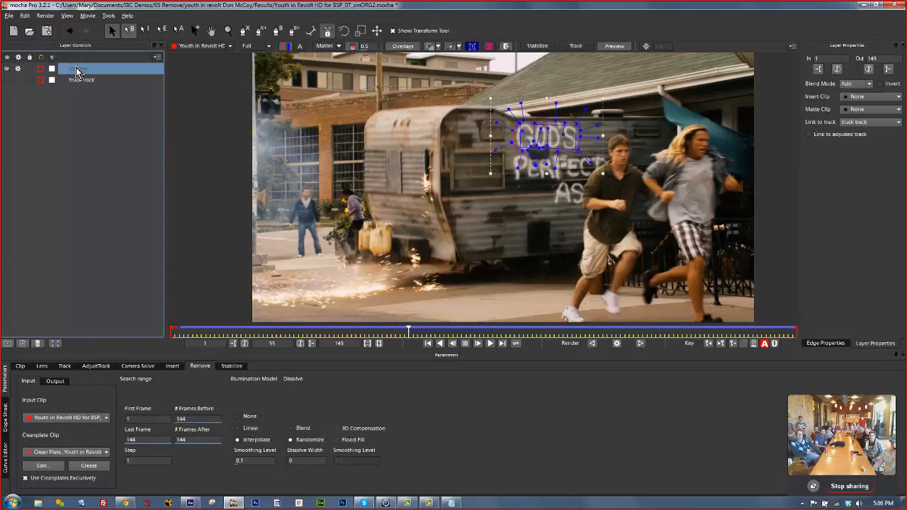
pyautogui.click(78, 79)
pyautogui.click(78, 70)
pyautogui.click(95, 83)
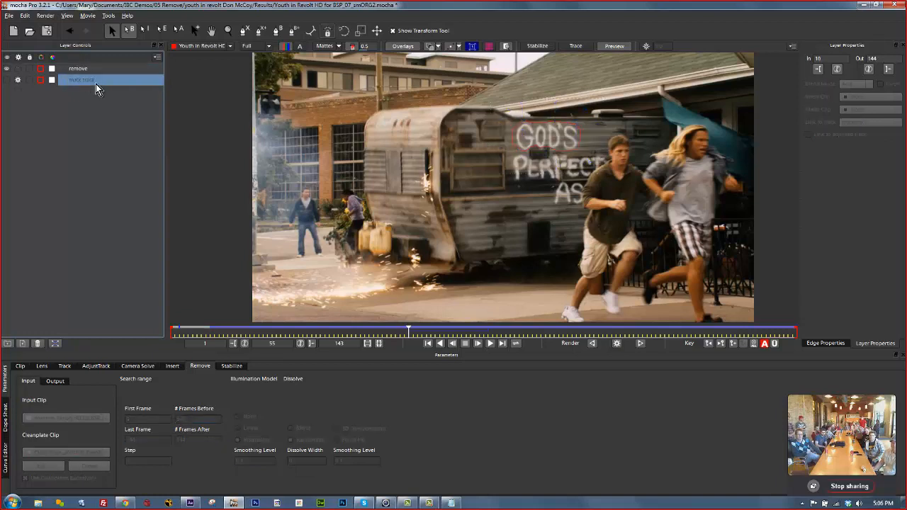
pyautogui.click(76, 70)
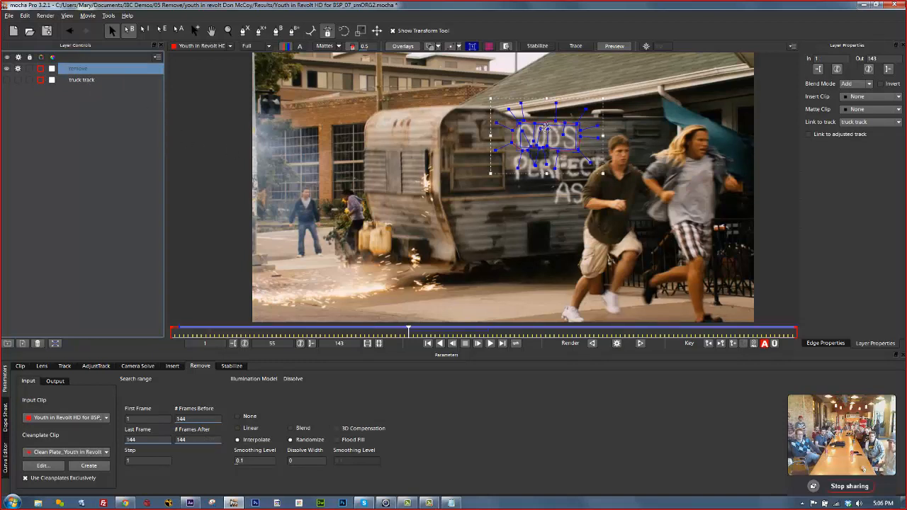
pyautogui.click(12, 82)
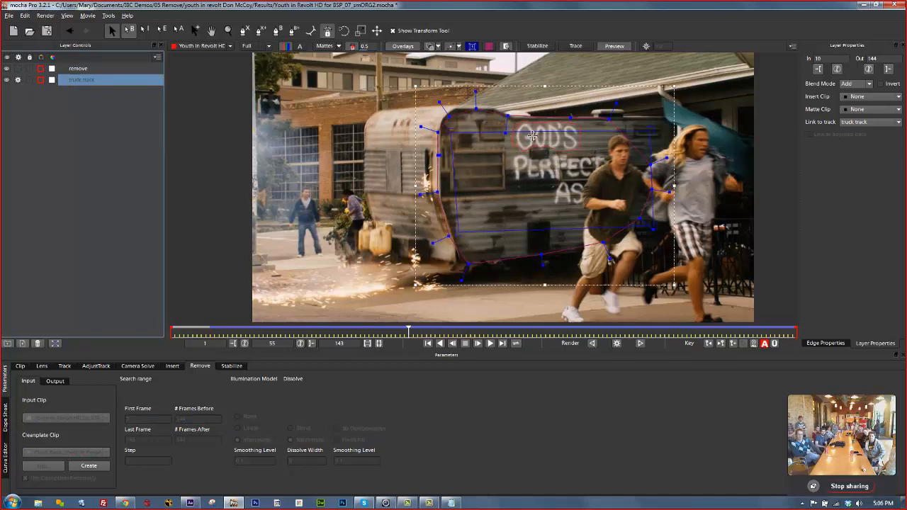
pyautogui.click(92, 69)
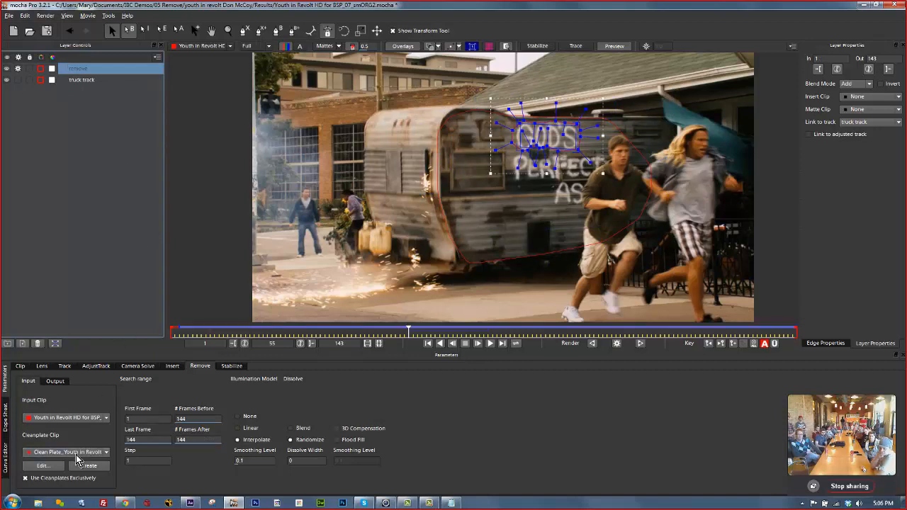
# Look over the clean plate options, move to a later frame, and hide the overlays.
pyautogui.click(43, 467)
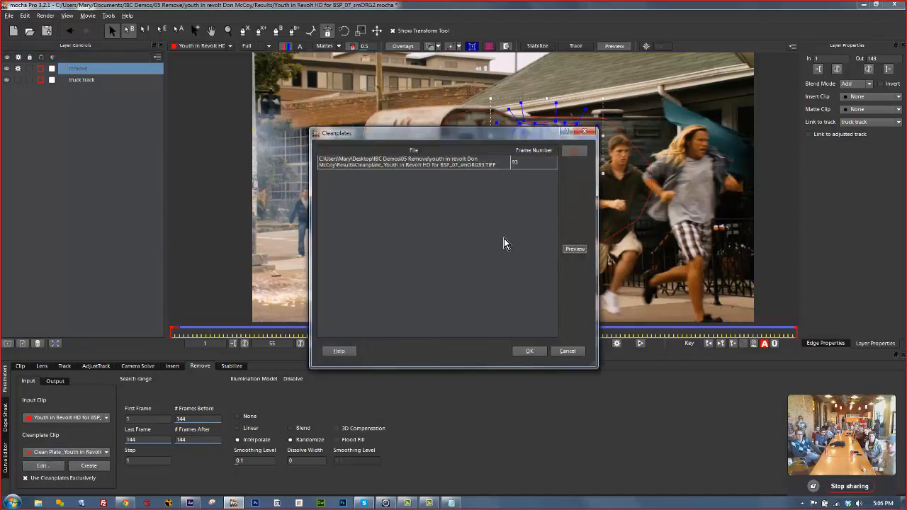
pyautogui.click(567, 350)
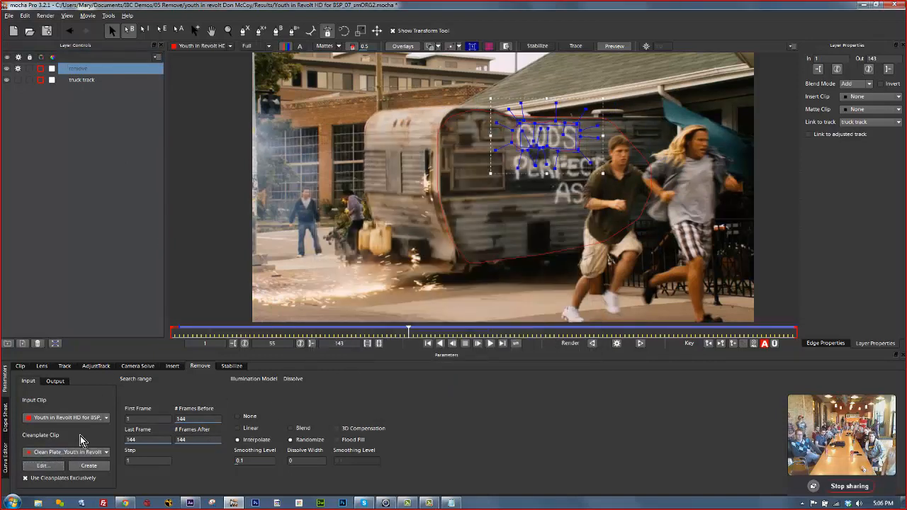
pyautogui.click(46, 453)
pyautogui.click(55, 468)
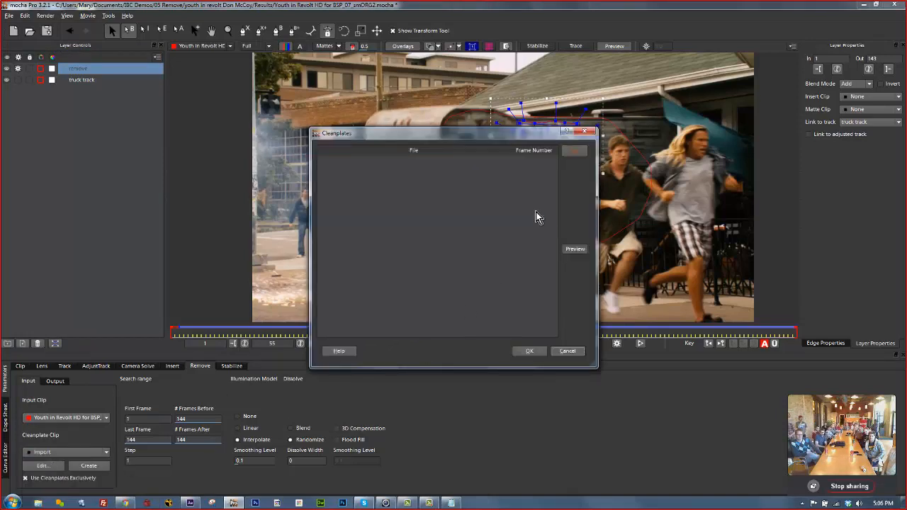
pyautogui.click(567, 352)
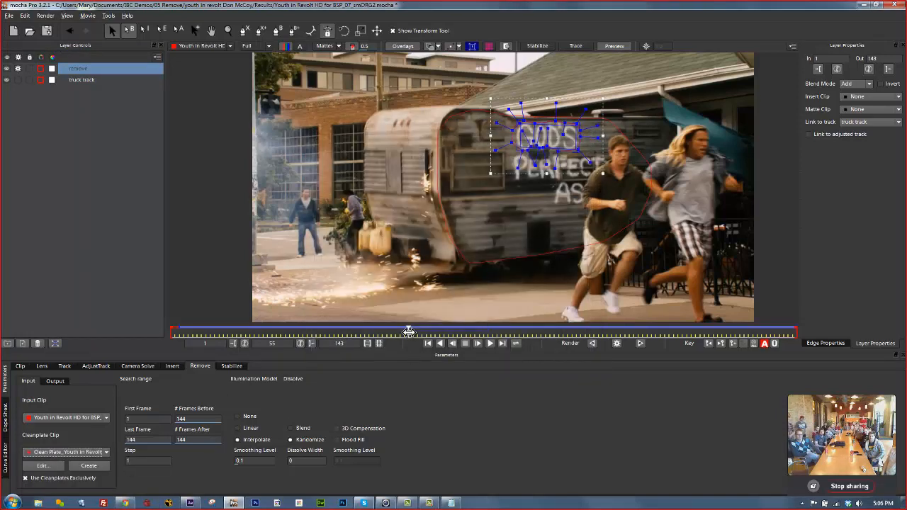
pyautogui.moveTo(409, 333); pyautogui.dragTo(572, 337)
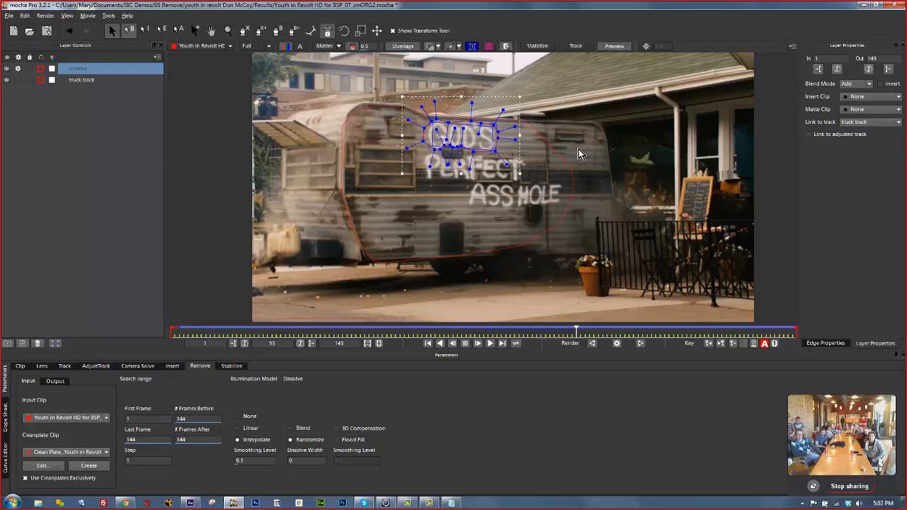
pyautogui.click(406, 47)
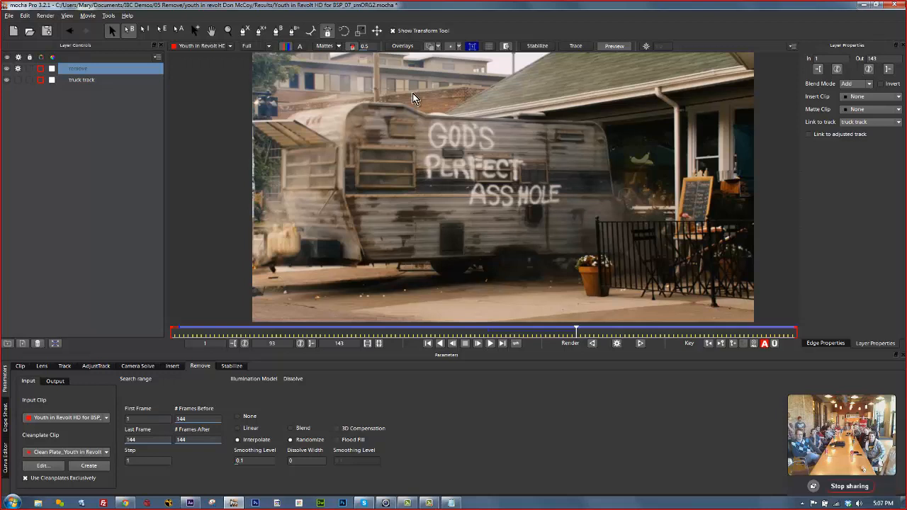
# Import the smORG93 clean plate TIFF as the Cleanplate Clip.
pyautogui.click(44, 467)
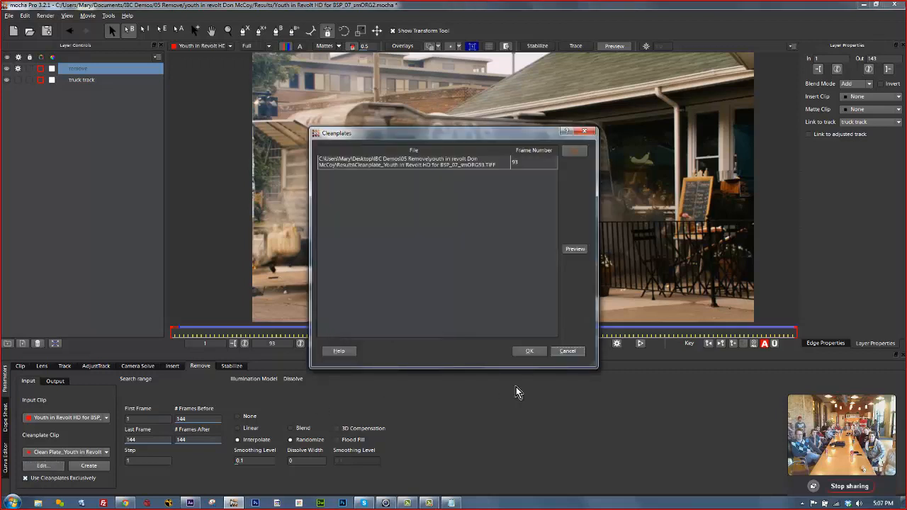
pyautogui.click(569, 350)
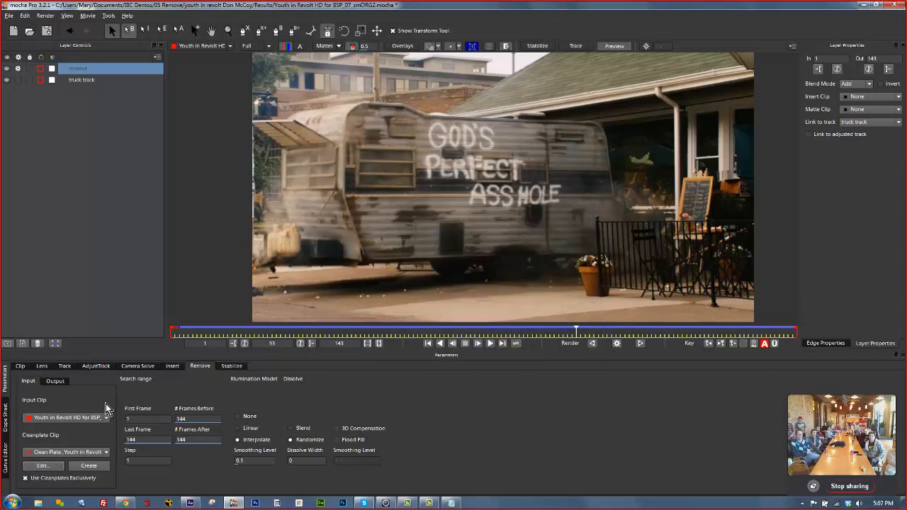
pyautogui.click(85, 454)
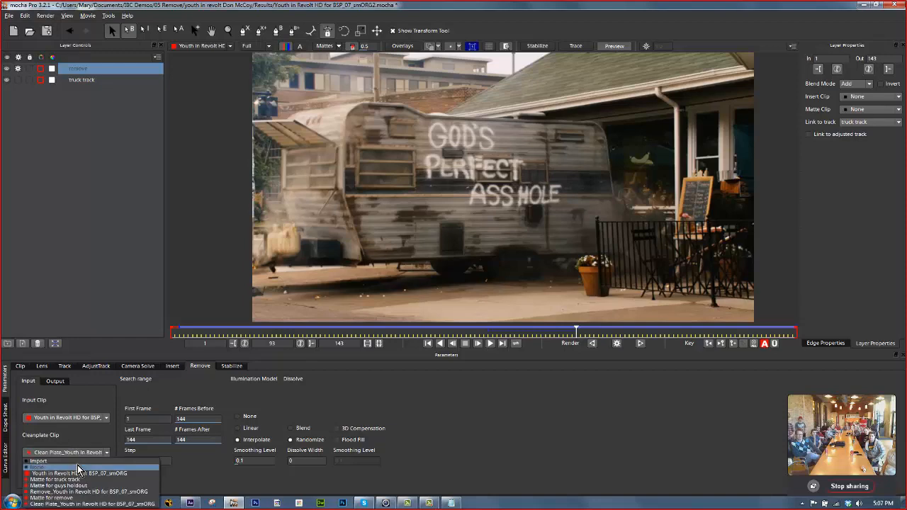
pyautogui.click(79, 462)
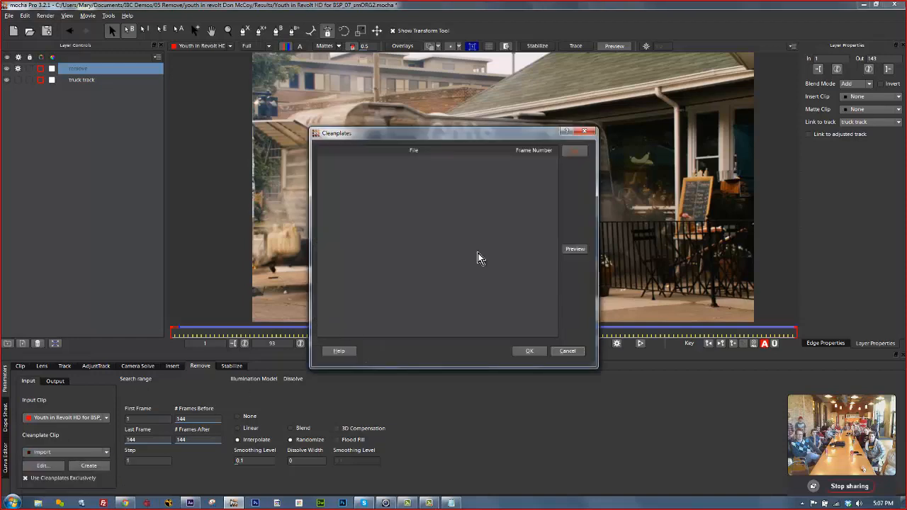
pyautogui.click(577, 151)
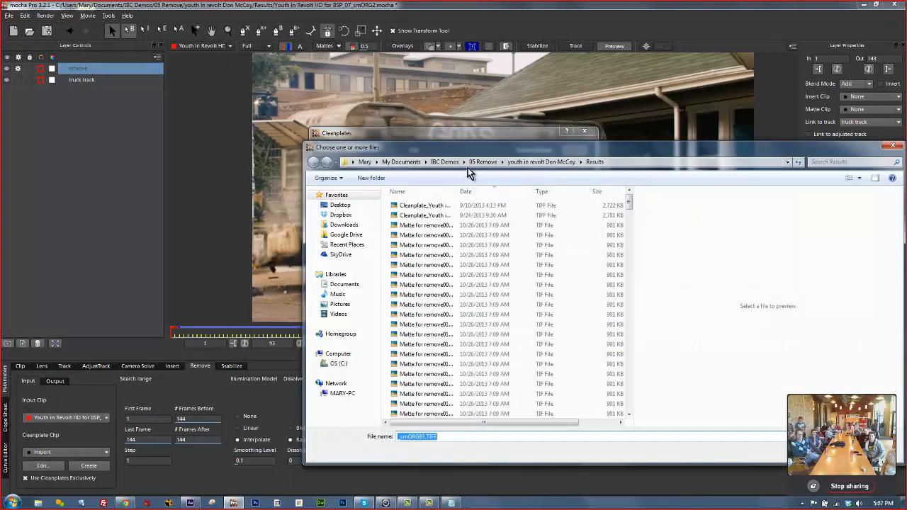
pyautogui.moveTo(468, 147); pyautogui.dragTo(361, 113)
pyautogui.moveTo(350, 158); pyautogui.dragTo(487, 168)
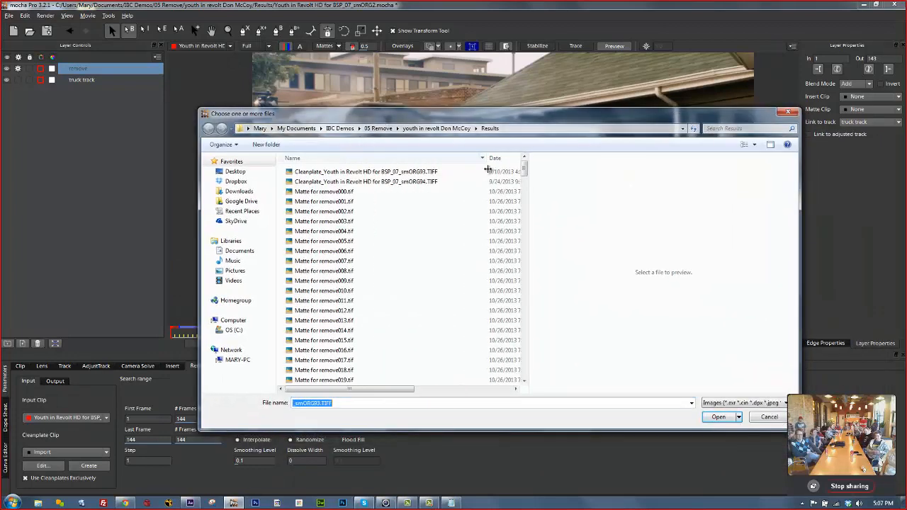
pyautogui.click(405, 182)
pyautogui.click(403, 172)
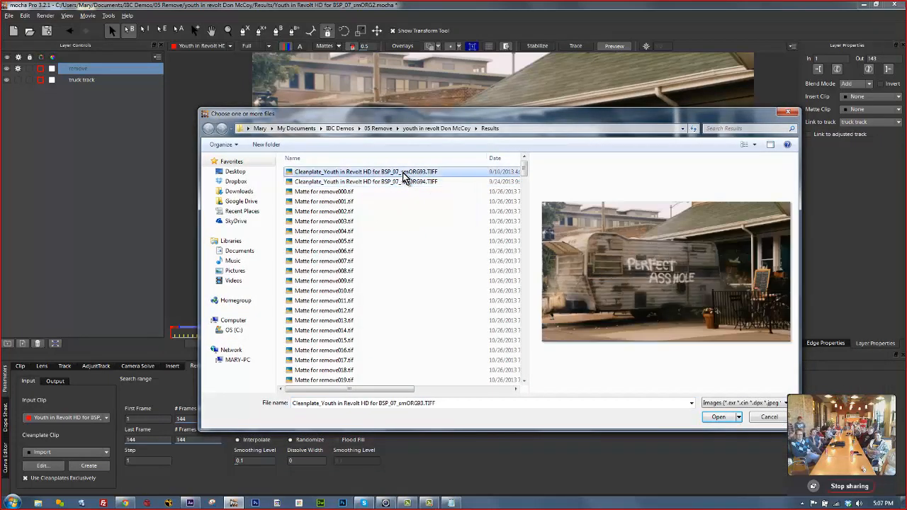
pyautogui.click(717, 418)
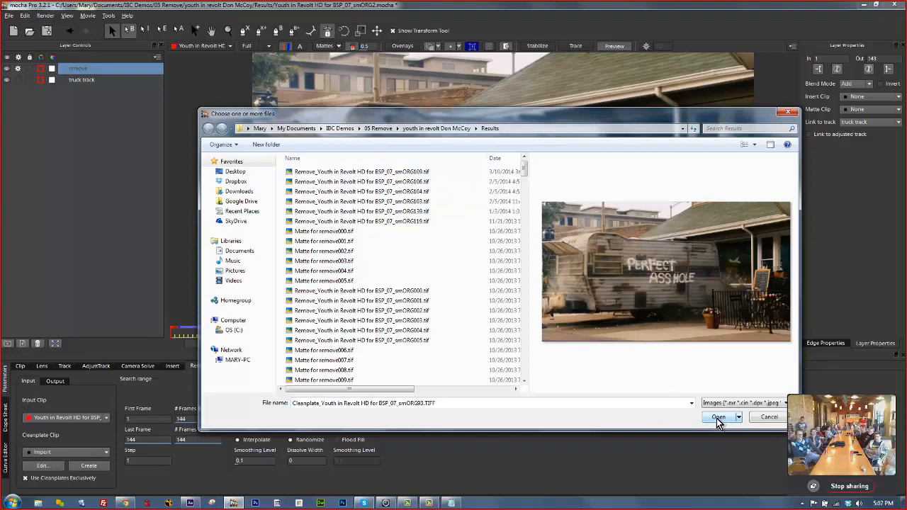
pyautogui.click(711, 418)
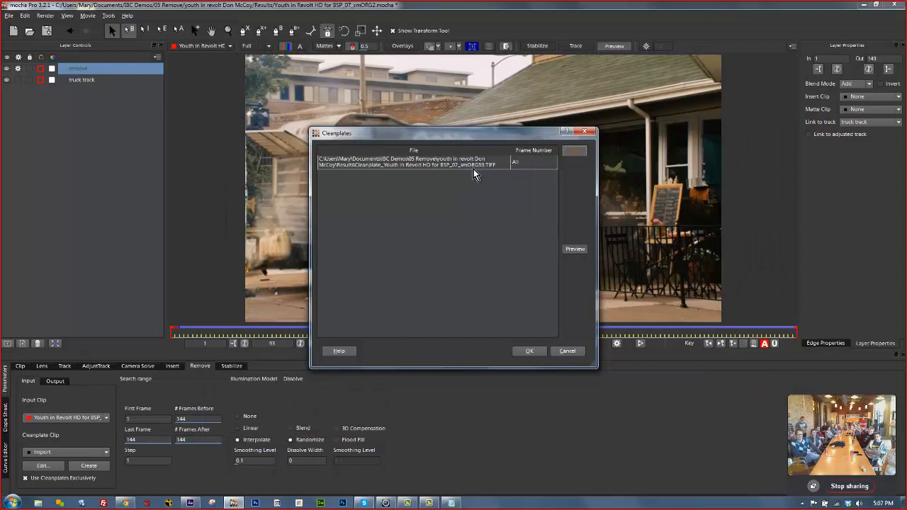
# Set the clean plate's frame number to 93 and accept it.
pyautogui.click(523, 167)
pyautogui.write('9')
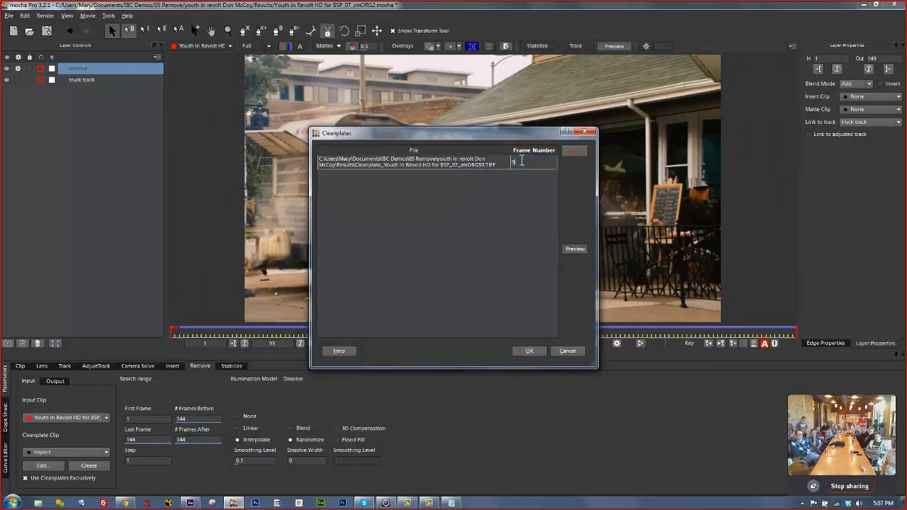
pyautogui.write('3')
pyautogui.click(509, 214)
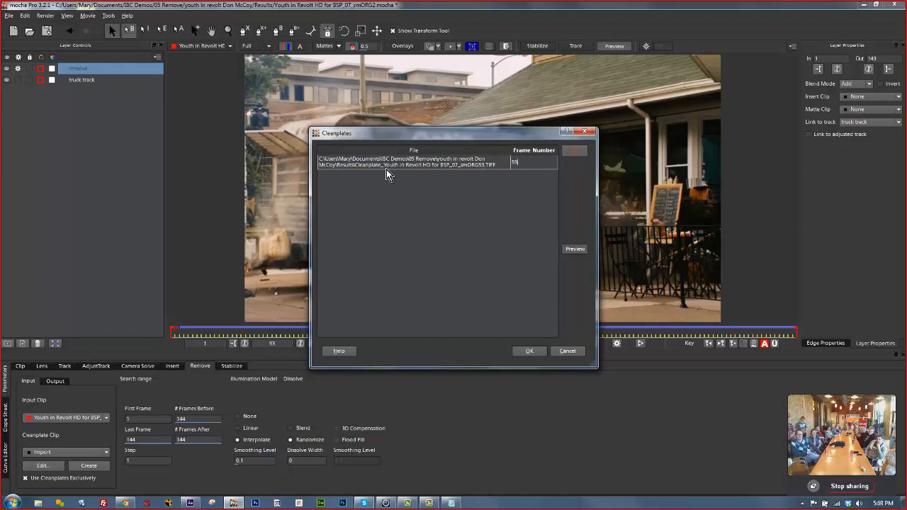
pyautogui.click(529, 351)
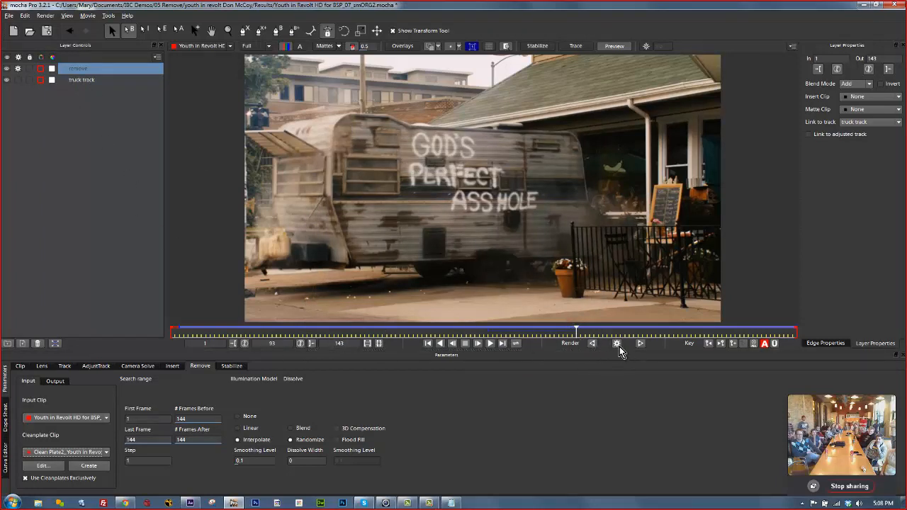
# Render frame 93 with illumination None, try Linear, keep Interpolate, and show overlays again.
pyautogui.click(239, 416)
pyautogui.click(618, 343)
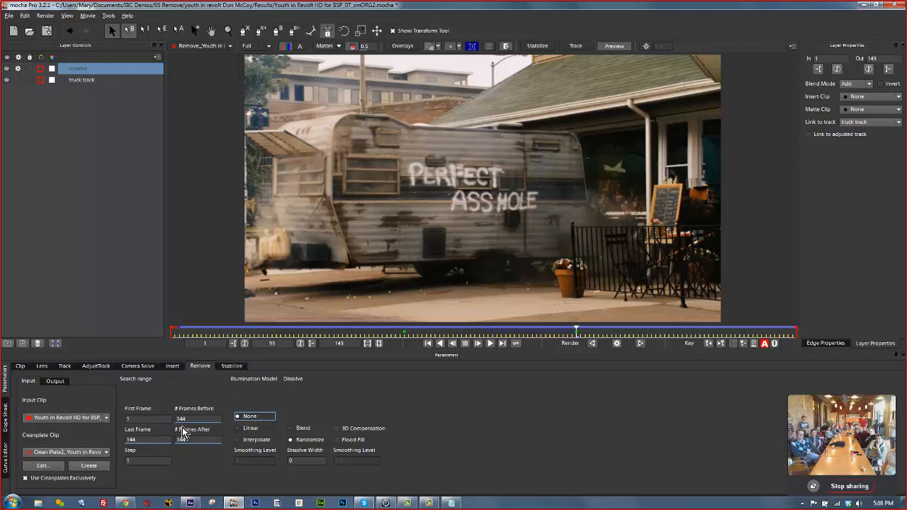
pyautogui.click(239, 428)
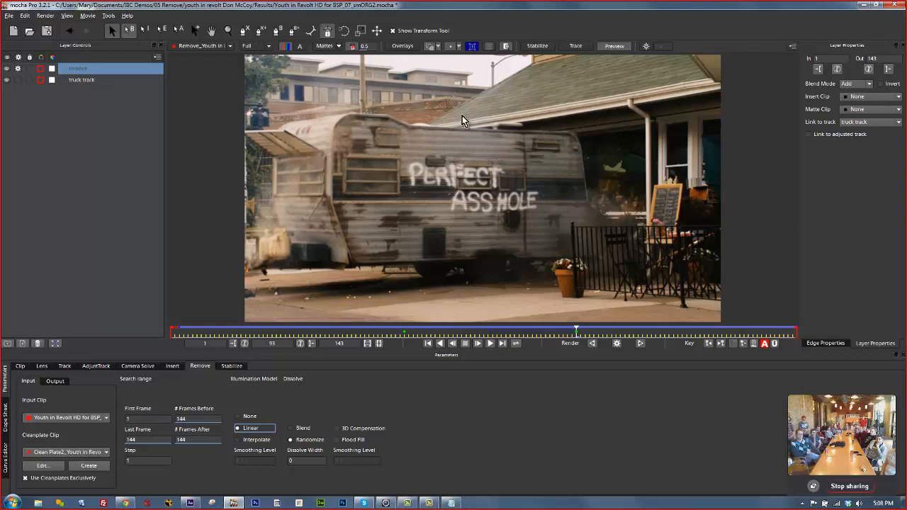
pyautogui.click(252, 440)
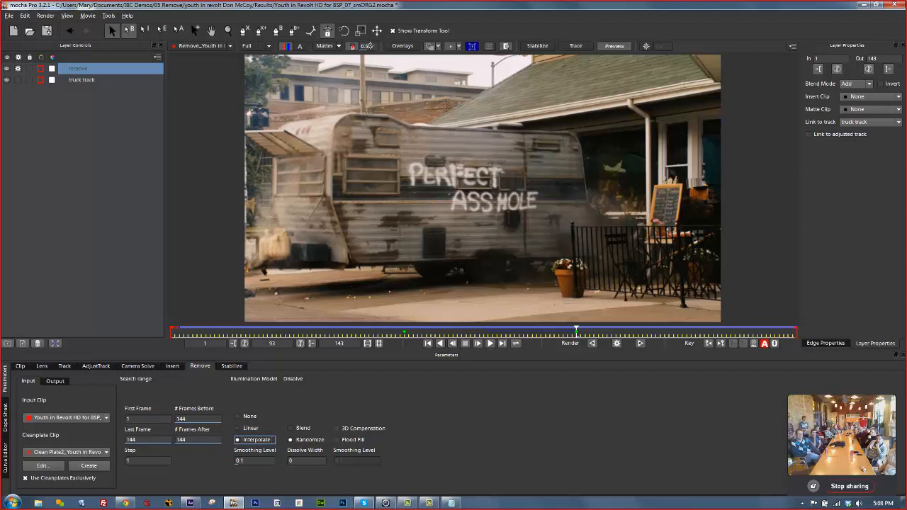
pyautogui.click(402, 46)
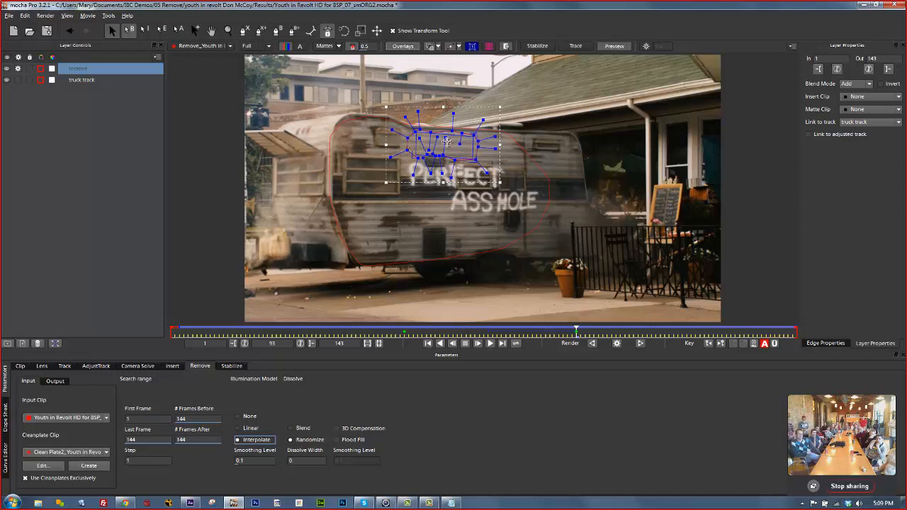
# Render the removal forward to frame 119, stop it, and scrub the Remove clip in the viewer.
pyautogui.click(640, 343)
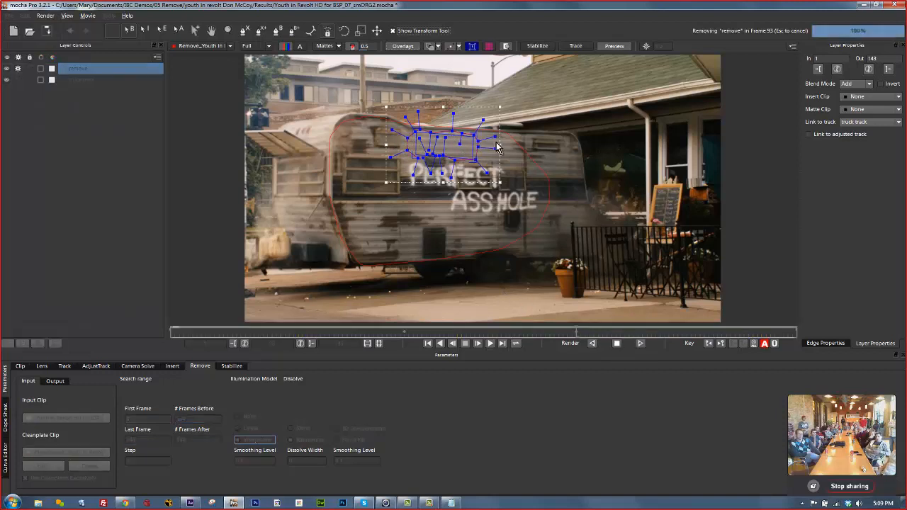
pyautogui.click(400, 47)
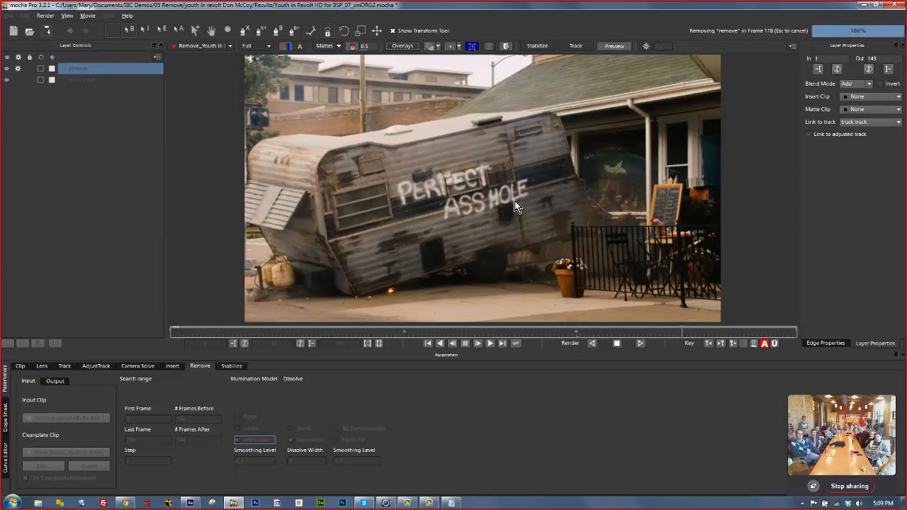
pyautogui.press('Escape')
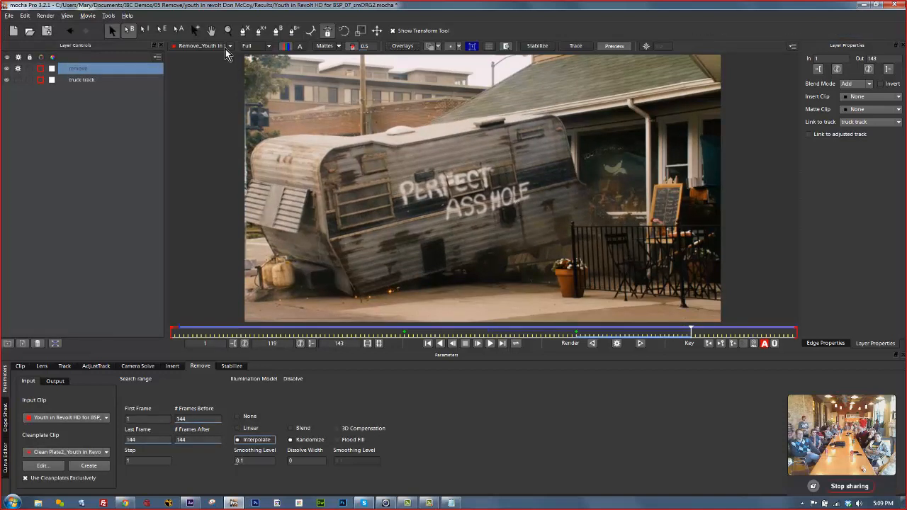
pyautogui.click(227, 46)
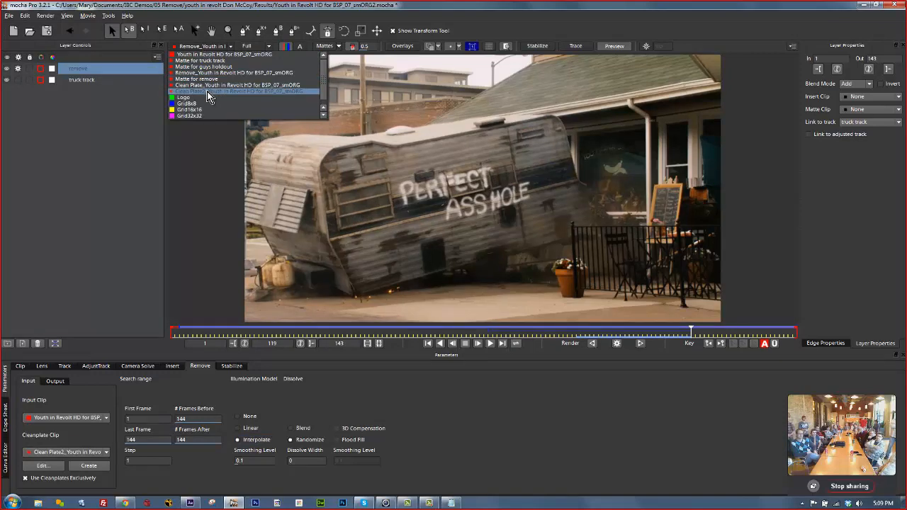
pyautogui.moveTo(578, 329); pyautogui.dragTo(603, 328)
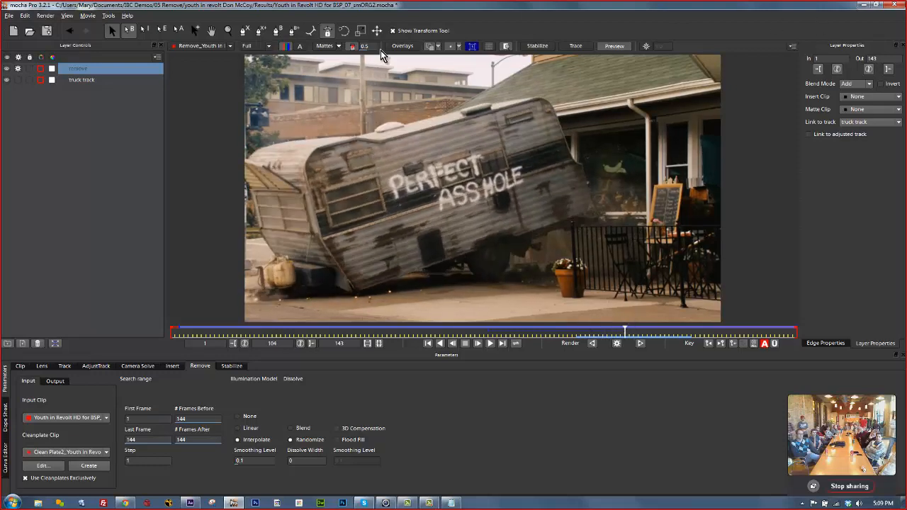
# Browse via Computer to the youth in revolt folder on C: and widen the Name column.
pyautogui.click(11, 504)
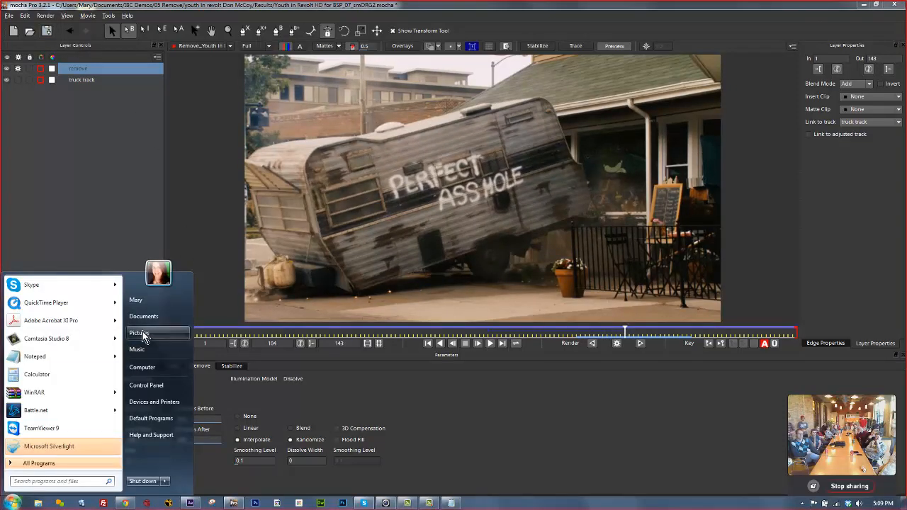
pyautogui.click(148, 367)
pyautogui.click(177, 245)
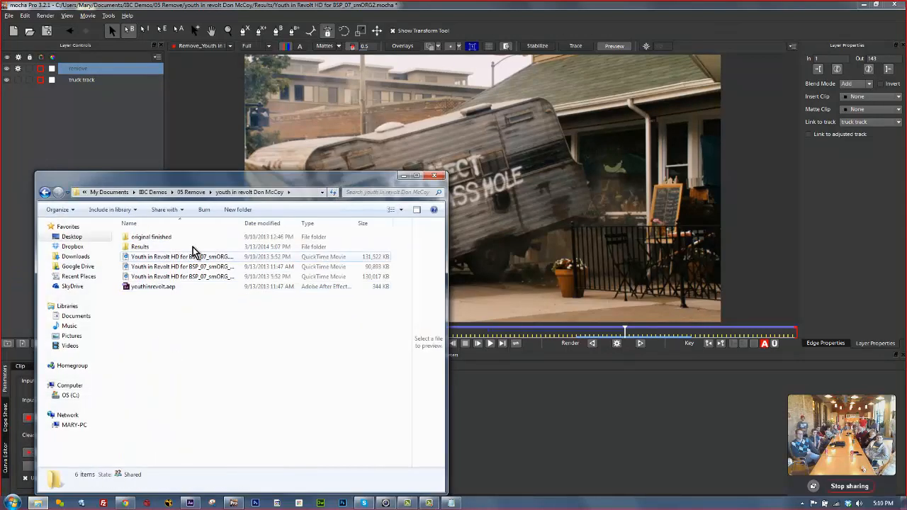
pyautogui.click(200, 268)
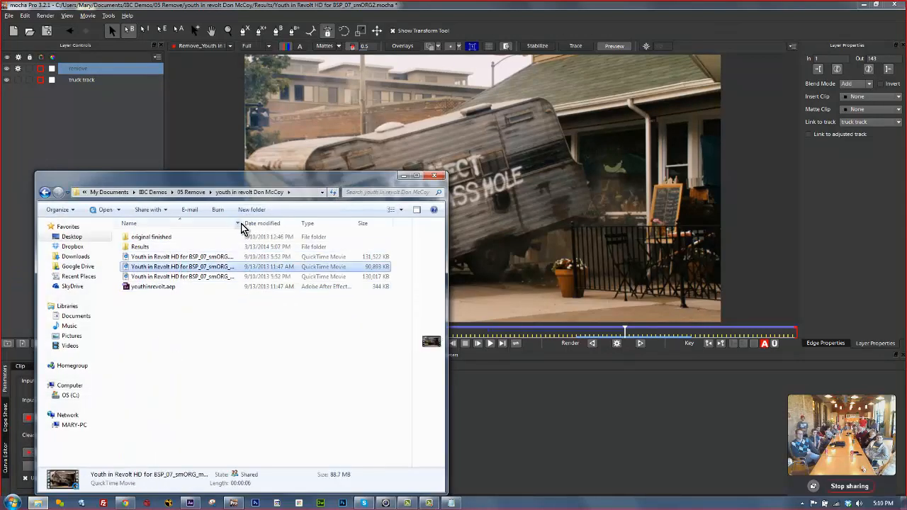
pyautogui.moveTo(241, 223); pyautogui.dragTo(340, 234)
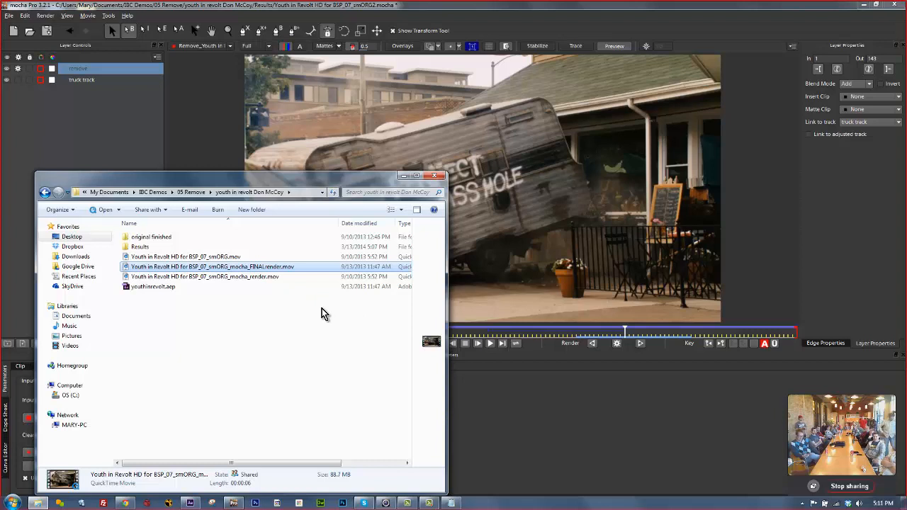
# Play the FINAL render movie, then open an iphone_track project from the iphone couch Results folder.
pyautogui.rightClick(215, 267)
pyautogui.click(224, 273)
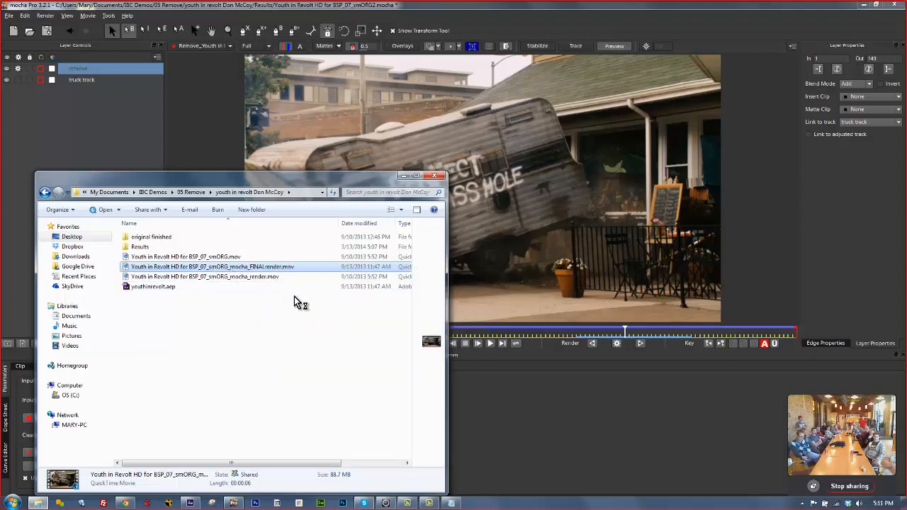
pyautogui.click(9, 16)
pyautogui.click(30, 34)
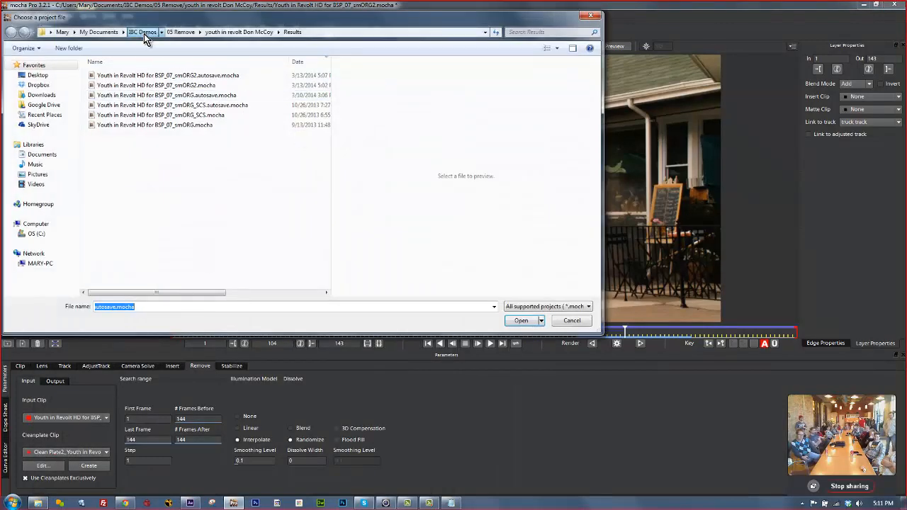
pyautogui.click(144, 32)
pyautogui.doubleClick(120, 105)
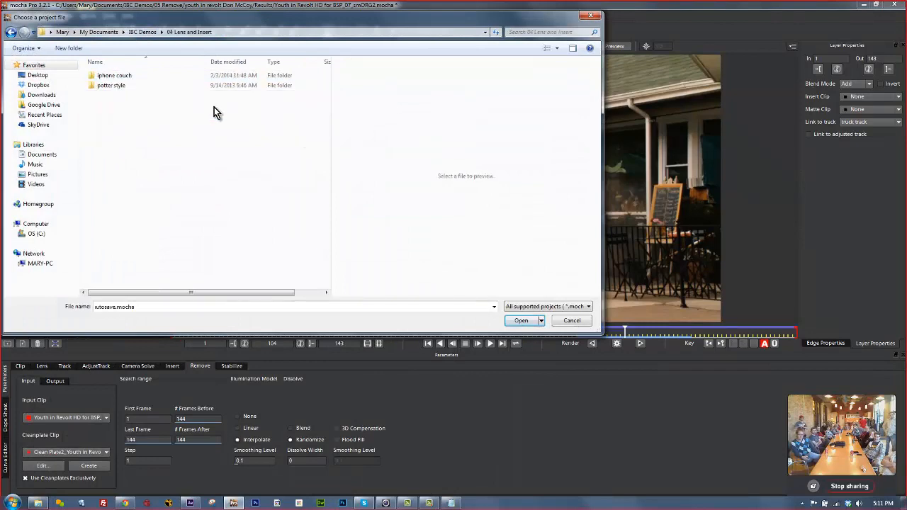
pyautogui.doubleClick(120, 76)
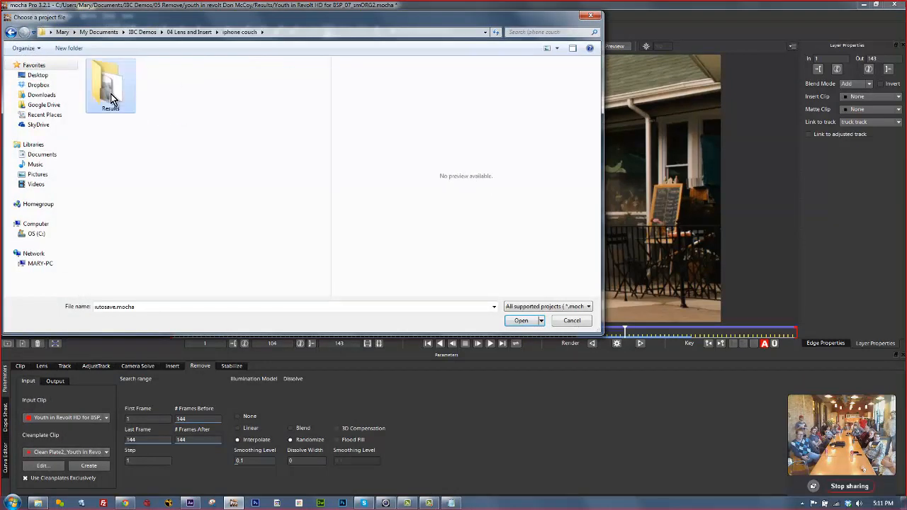
pyautogui.doubleClick(113, 81)
pyautogui.click(117, 85)
pyautogui.click(521, 320)
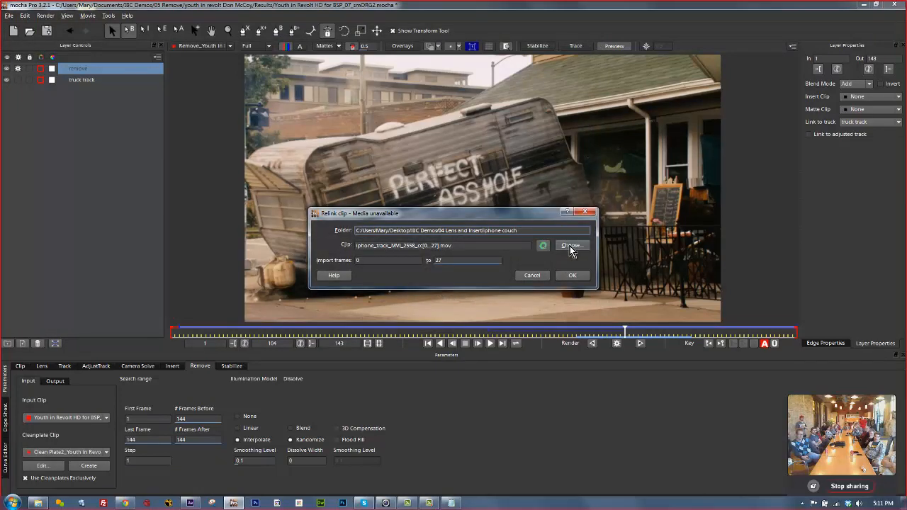
pyautogui.click(572, 275)
pyautogui.click(9, 15)
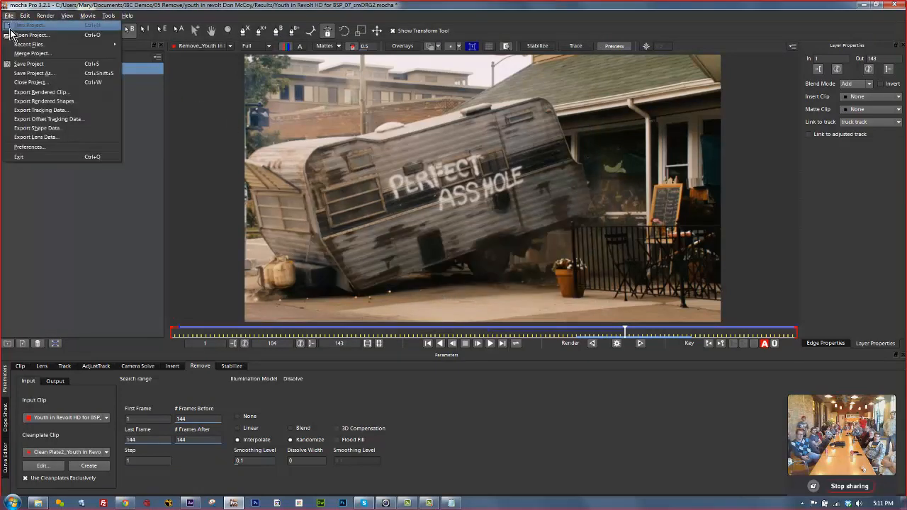
pyautogui.click(11, 34)
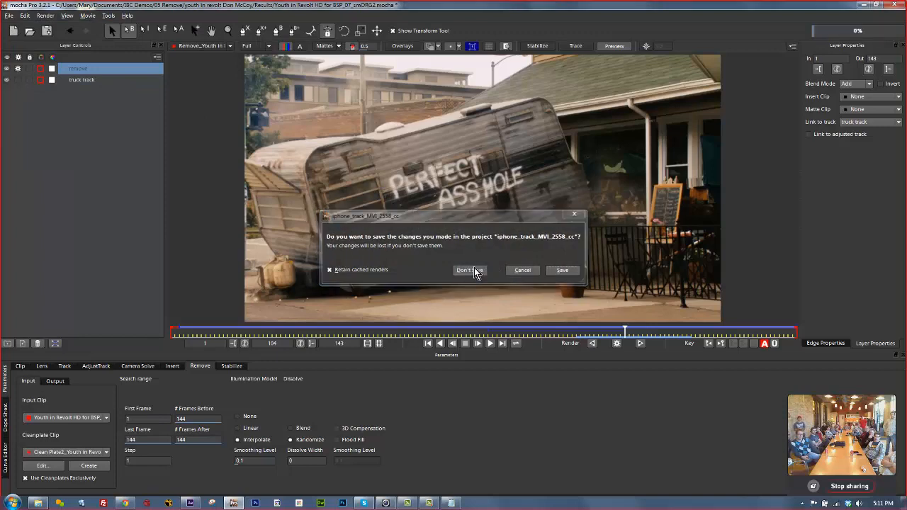
pyautogui.click(474, 273)
pyautogui.click(525, 170)
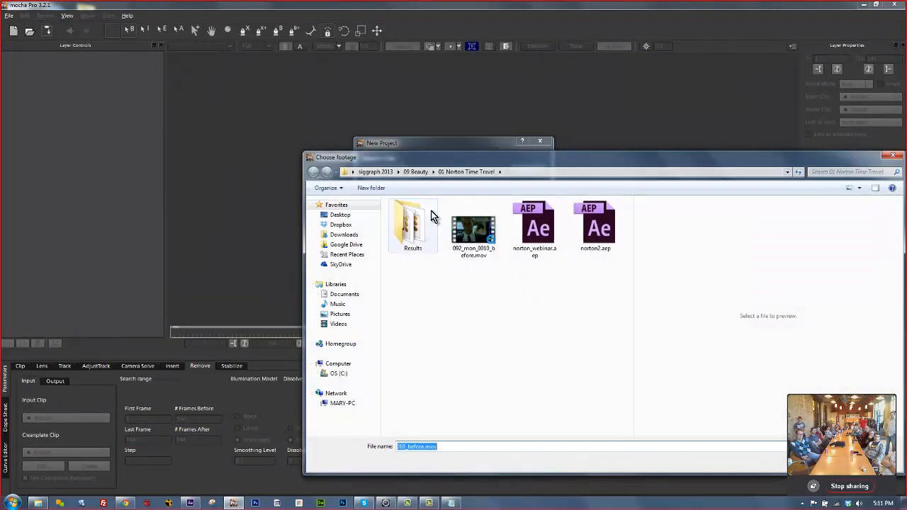
pyautogui.moveTo(456, 158); pyautogui.dragTo(412, 152)
pyautogui.click(336, 165)
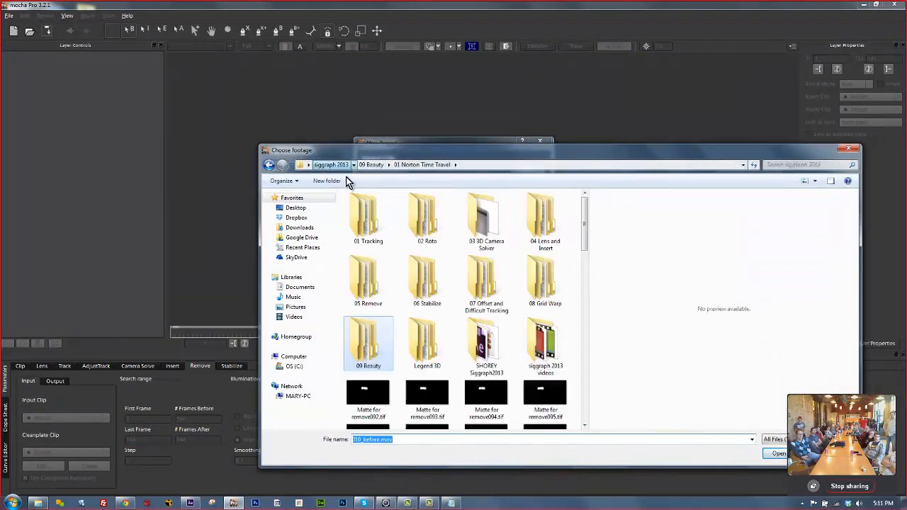
pyautogui.click(389, 350)
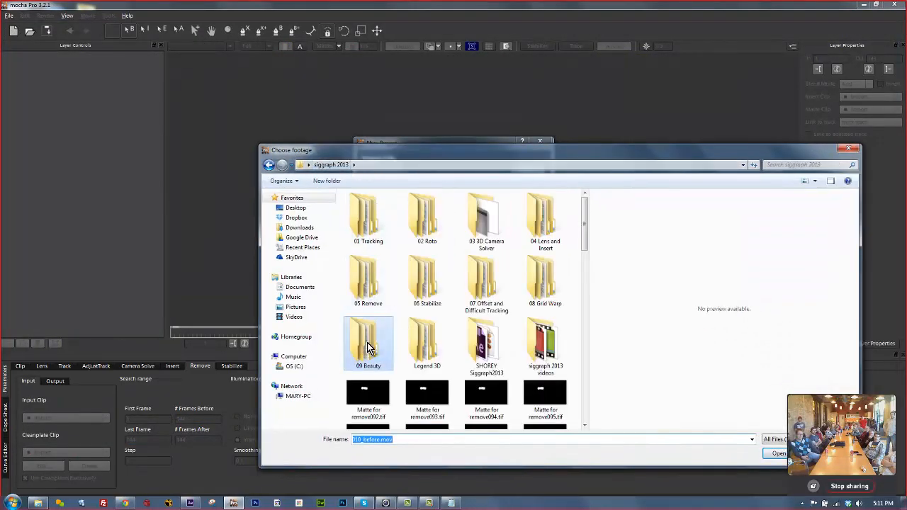
pyautogui.doubleClick(527, 221)
pyautogui.click(382, 216)
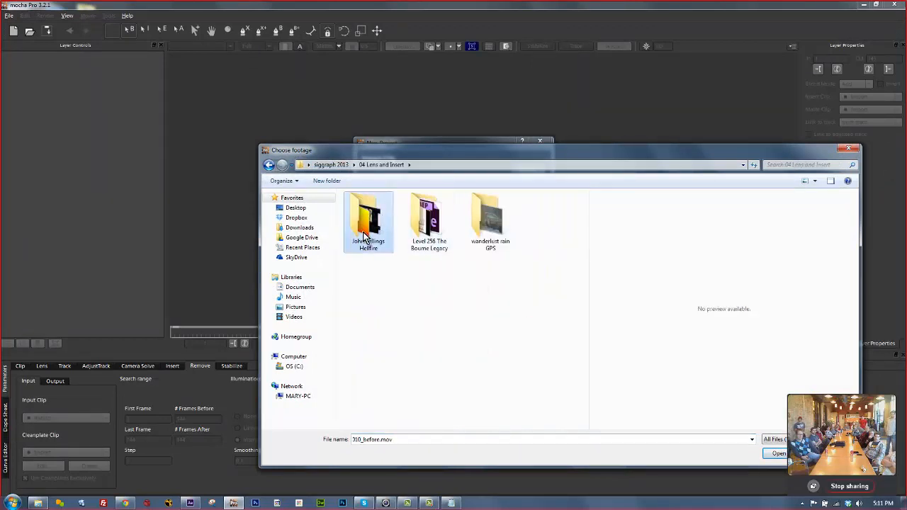
# Create the project from JohnSellings_HELLFIRE_SHOT_01.mov, overwrite the old file, and scrub to frame 8.
pyautogui.doubleClick(365, 237)
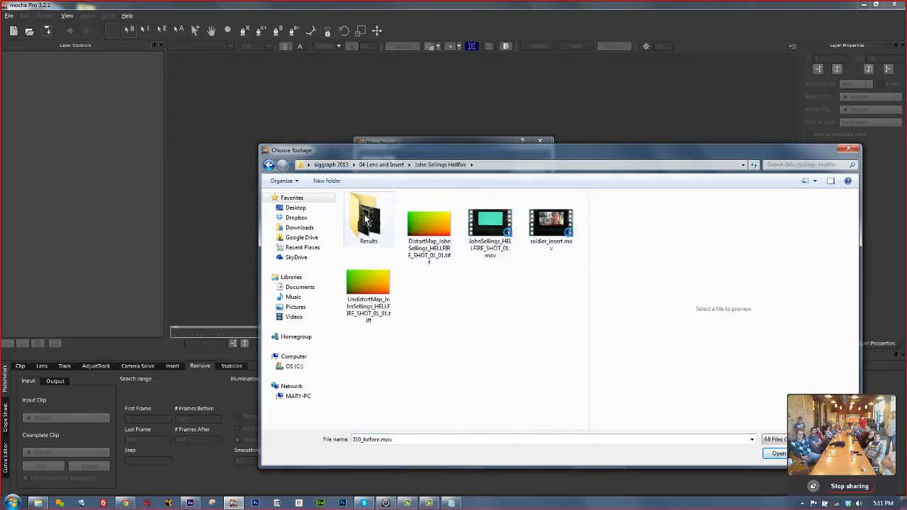
pyautogui.click(490, 225)
pyautogui.moveTo(627, 164); pyautogui.dragTo(523, 105)
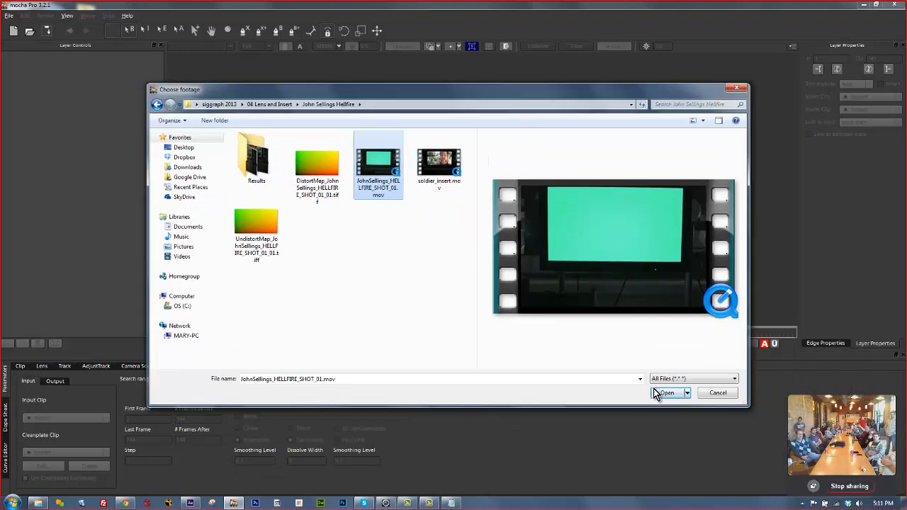
pyautogui.click(658, 393)
pyautogui.click(529, 346)
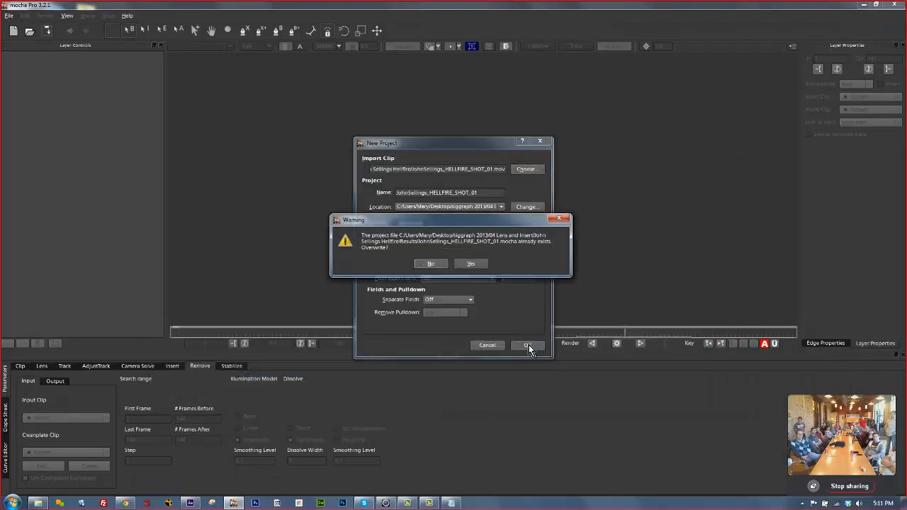
pyautogui.click(464, 264)
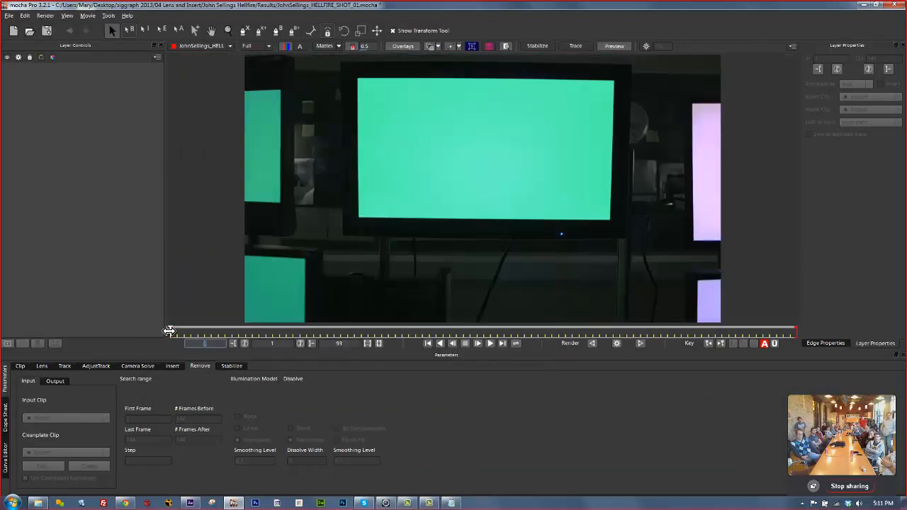
pyautogui.moveTo(168, 332); pyautogui.dragTo(4, 224)
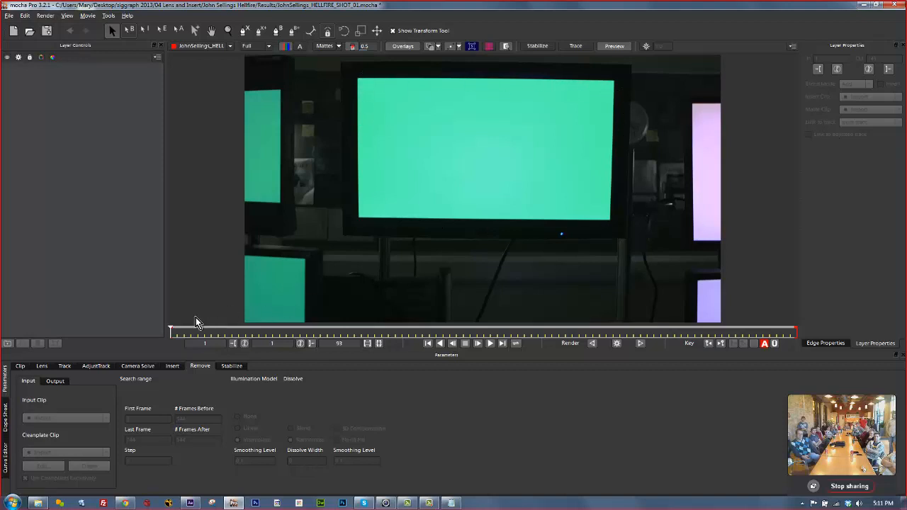
pyautogui.moveTo(173, 331); pyautogui.dragTo(170, 304)
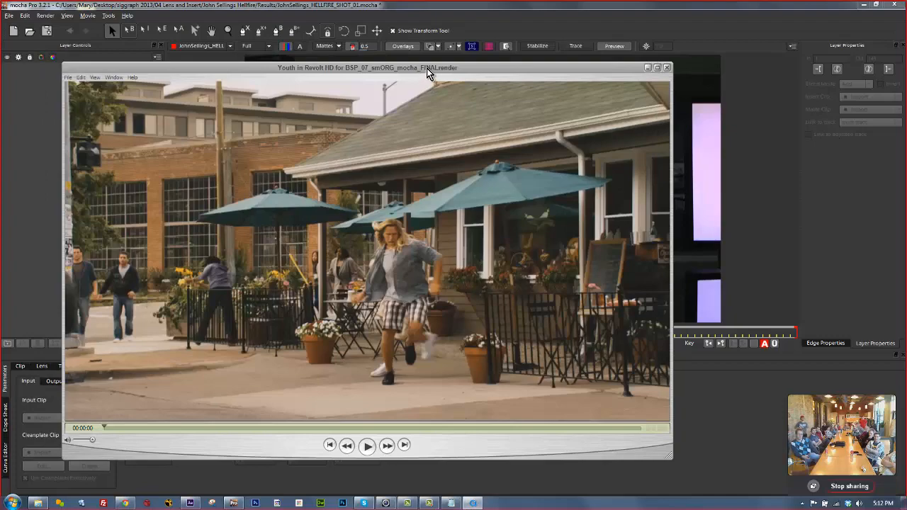
# Play and pause the Youth in Revolt final render in QuickTime, then close the player.
pyautogui.moveTo(426, 68); pyautogui.dragTo(451, 46)
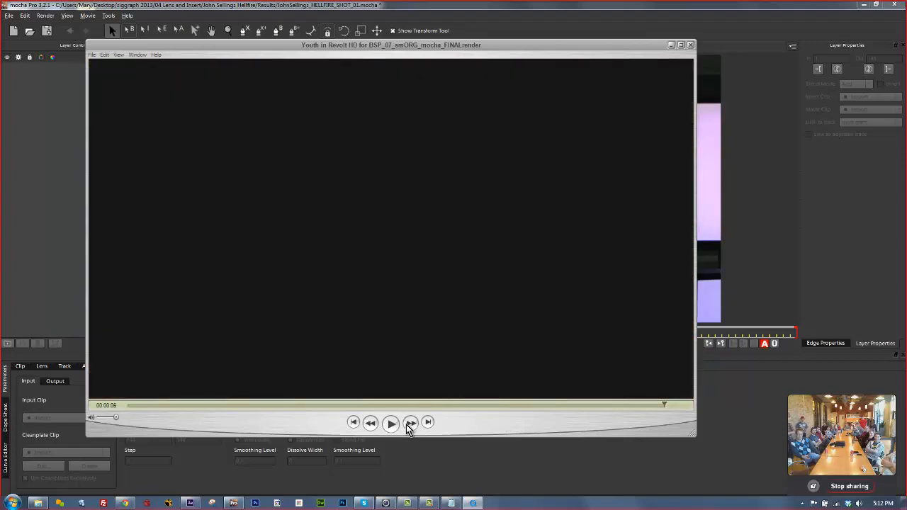
pyautogui.click(393, 425)
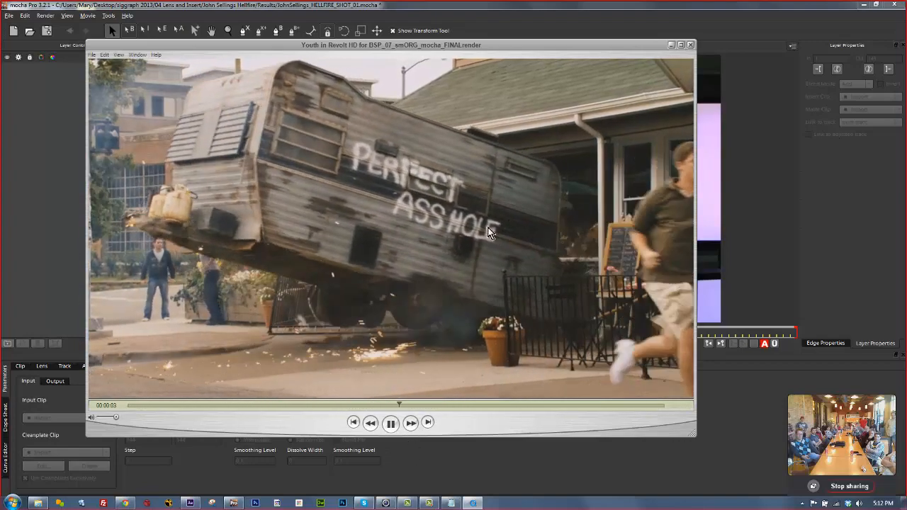
pyautogui.click(390, 423)
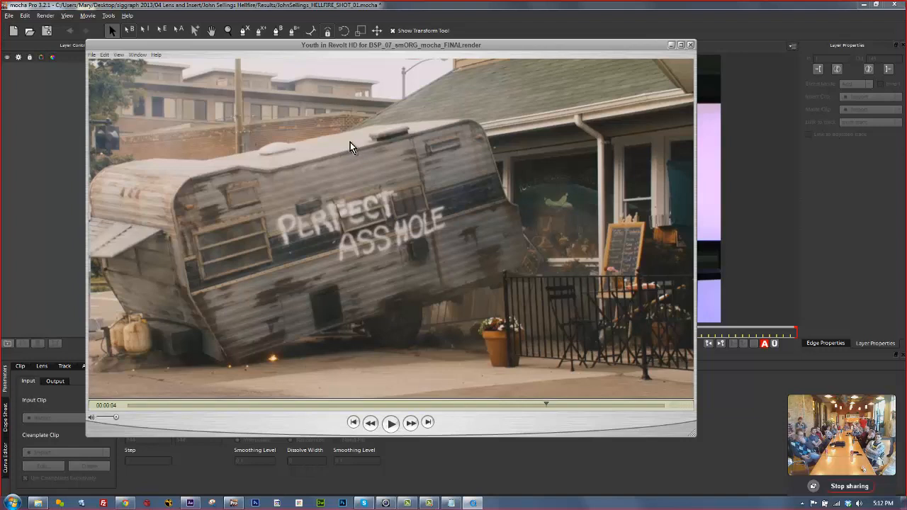
pyautogui.click(691, 44)
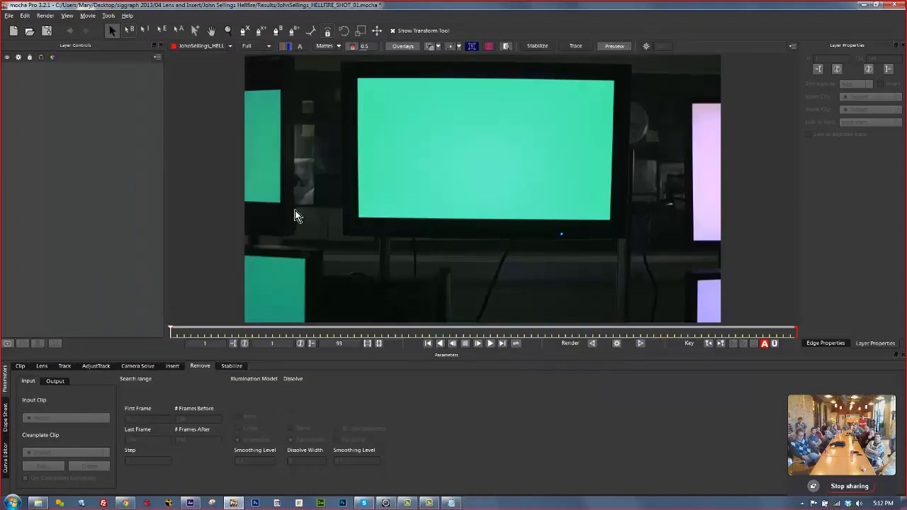
# Scrub the Hellfire footage and show its Lens settings (No distortion, Undistort enabled).
pyautogui.moveTo(170, 329); pyautogui.dragTo(2, 250)
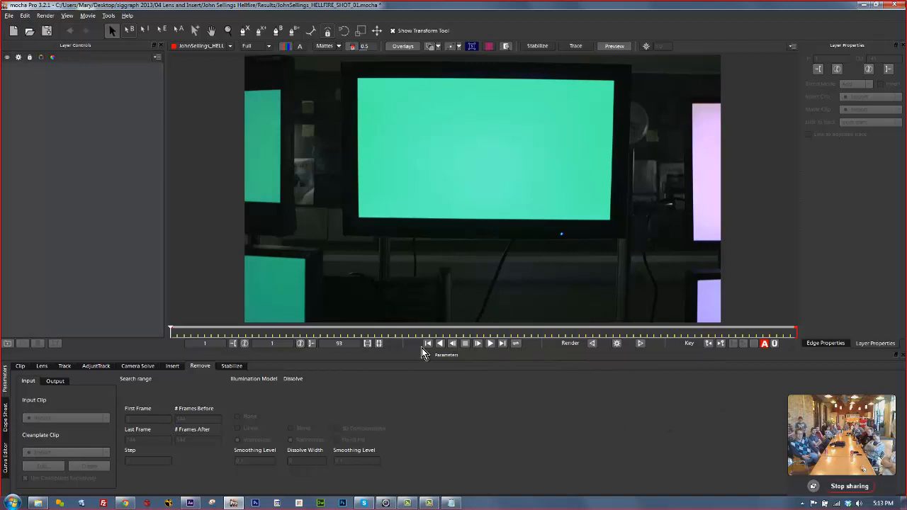
pyautogui.click(44, 366)
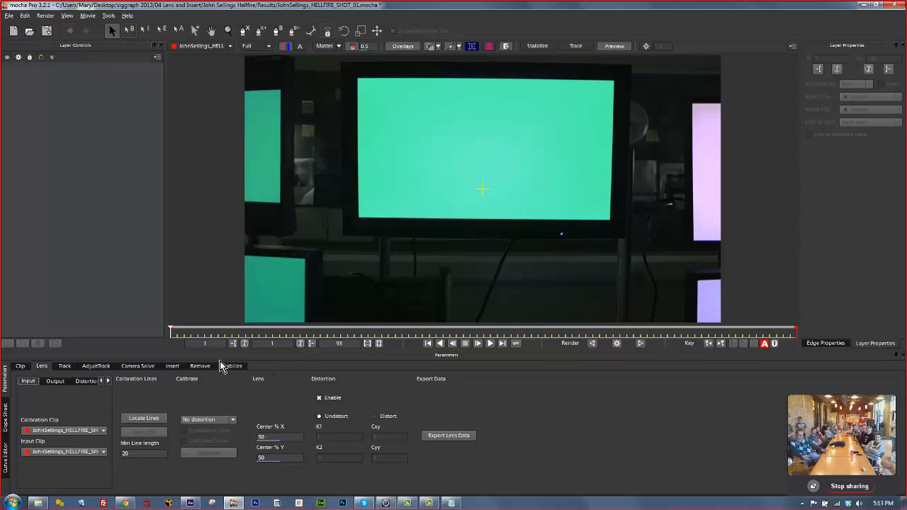
# Detect straight lines in frame 1 and build calibration lines along the monitor's top and right edges.
pyautogui.click(145, 421)
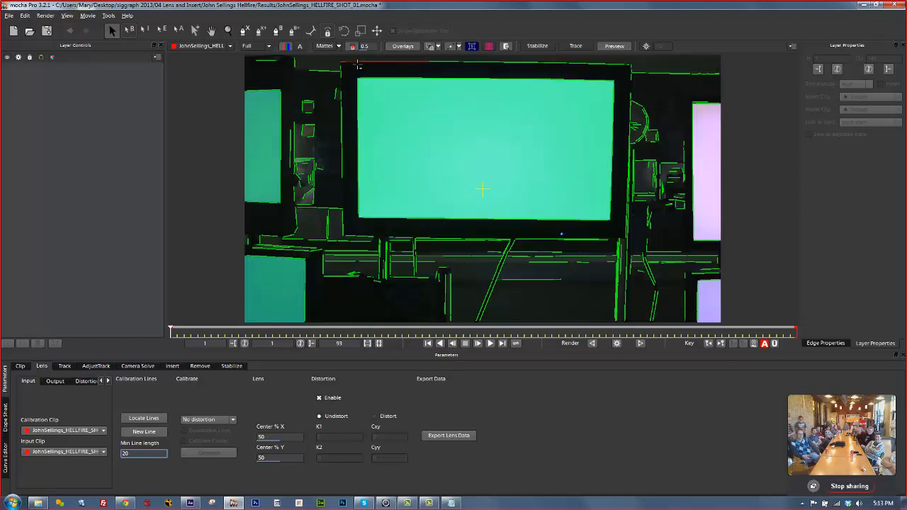
pyautogui.click(358, 62)
pyautogui.click(565, 63)
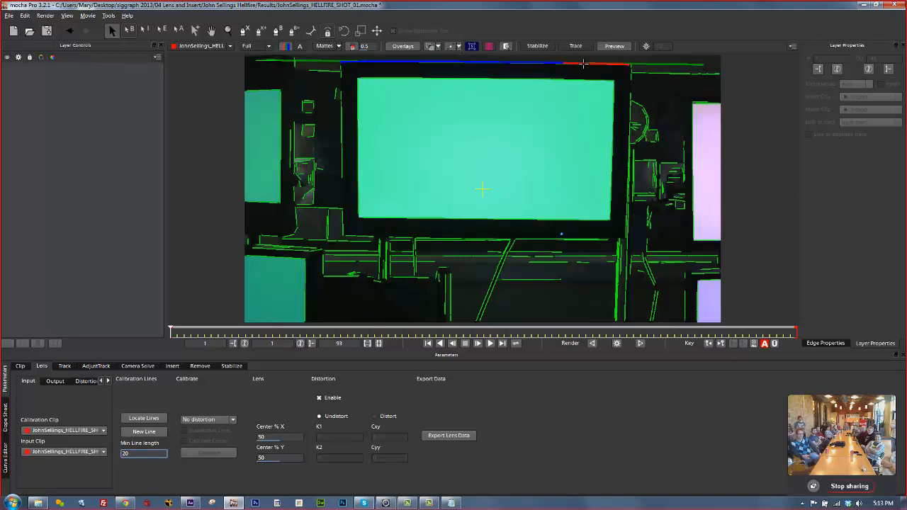
pyautogui.click(630, 105)
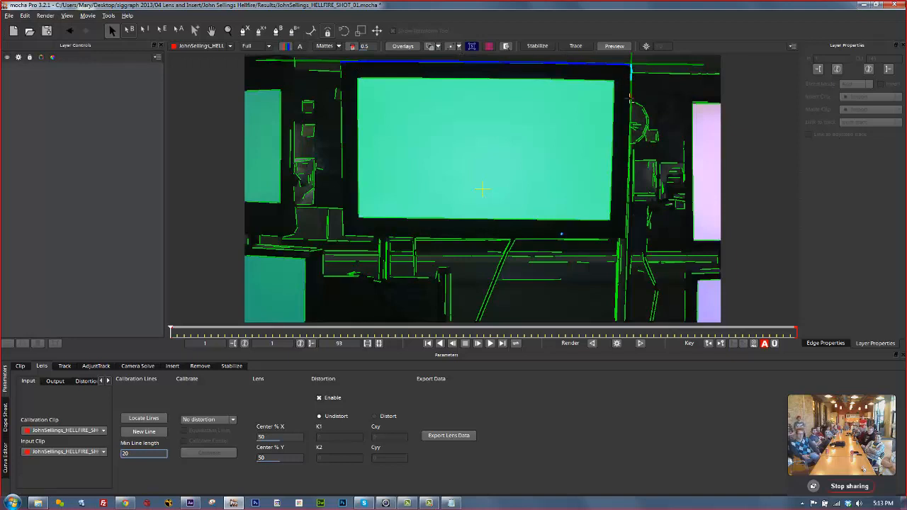
pyautogui.click(630, 98)
pyautogui.click(628, 122)
pyautogui.click(626, 176)
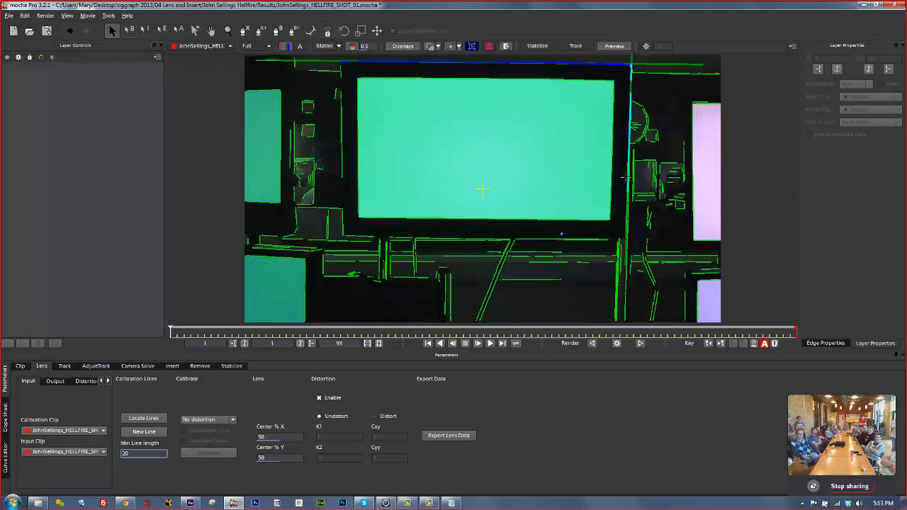
pyautogui.click(626, 210)
pyautogui.click(625, 230)
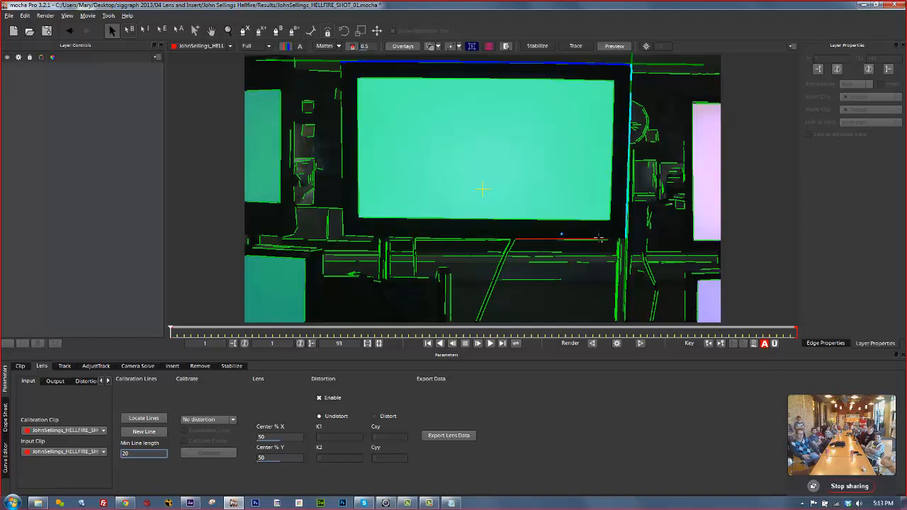
# Build calibration lines along the monitor screen's bottom and left edges.
pyautogui.click(600, 239)
pyautogui.click(491, 240)
pyautogui.click(400, 237)
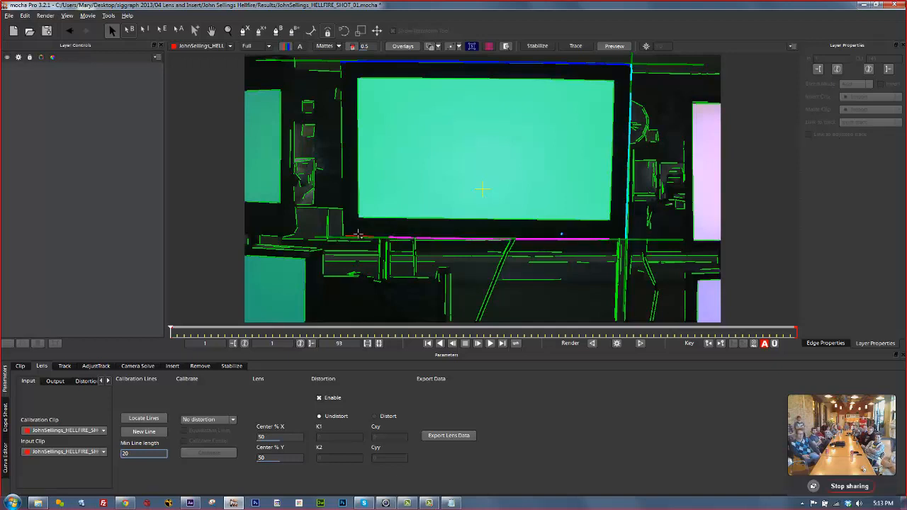
pyautogui.click(358, 235)
pyautogui.rightClick(354, 234)
pyautogui.click(343, 223)
pyautogui.click(342, 157)
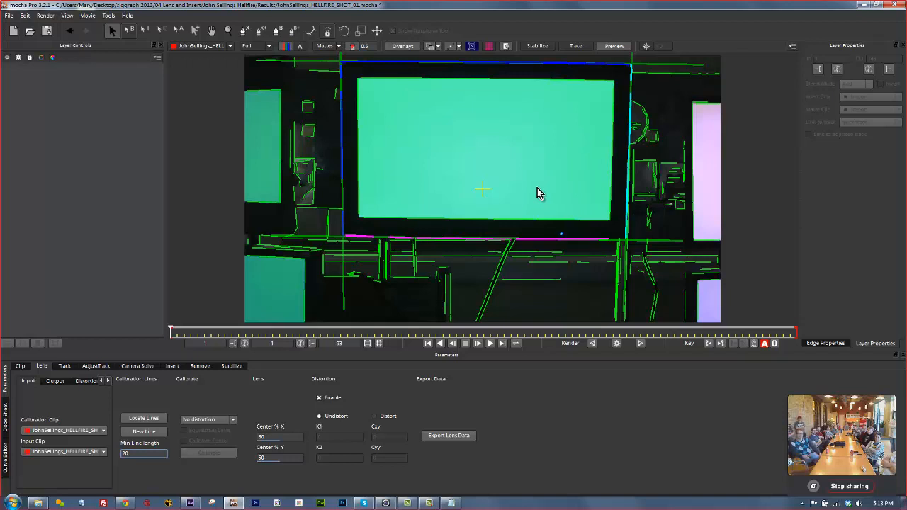
# Calibrate a 1 Parameter lens distortion with the grid overlay (K1 -0.261195), then show Track parameters.
pyautogui.click(213, 421)
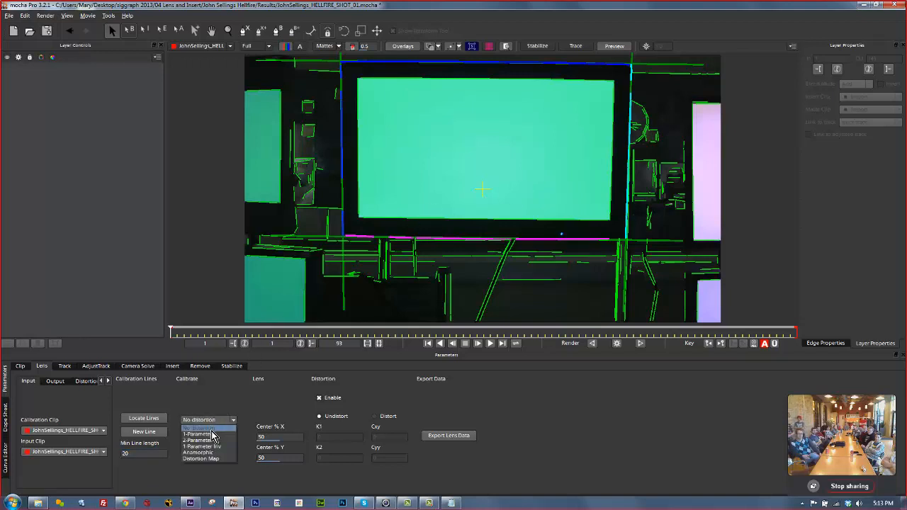
pyautogui.click(215, 441)
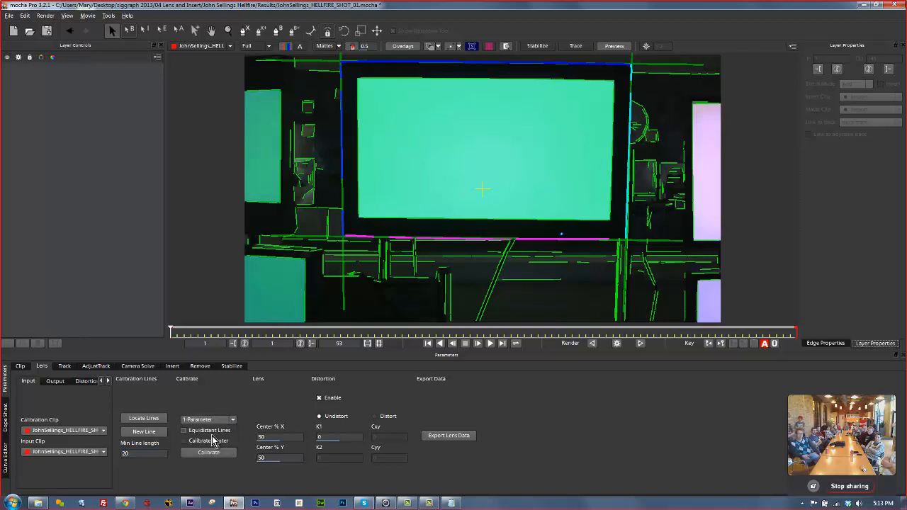
pyautogui.click(490, 47)
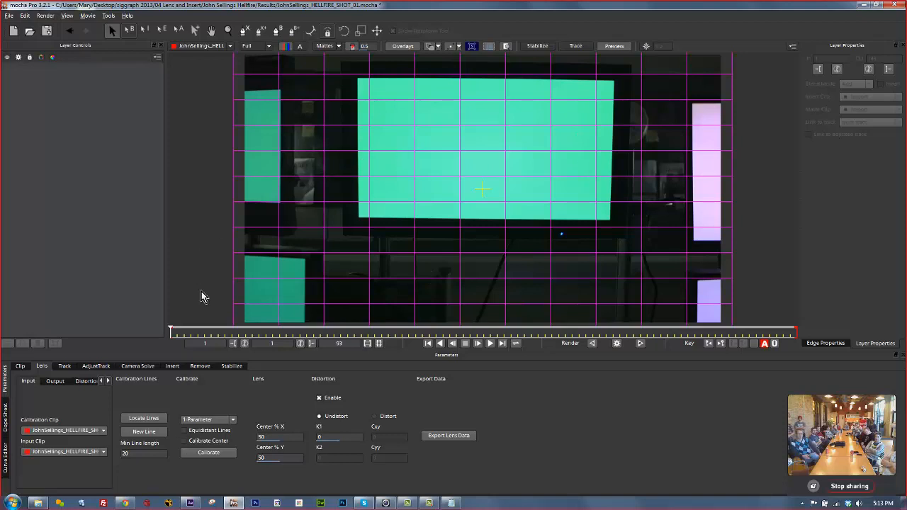
pyautogui.click(203, 456)
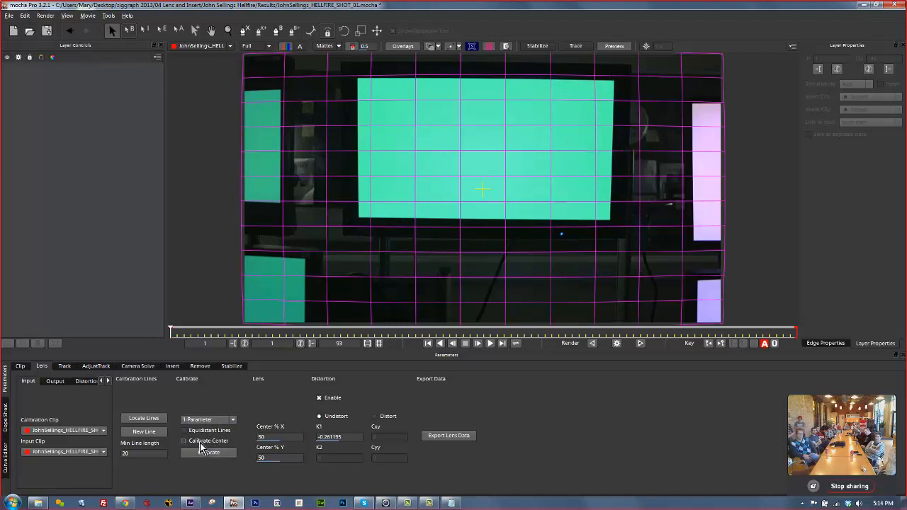
pyautogui.click(64, 367)
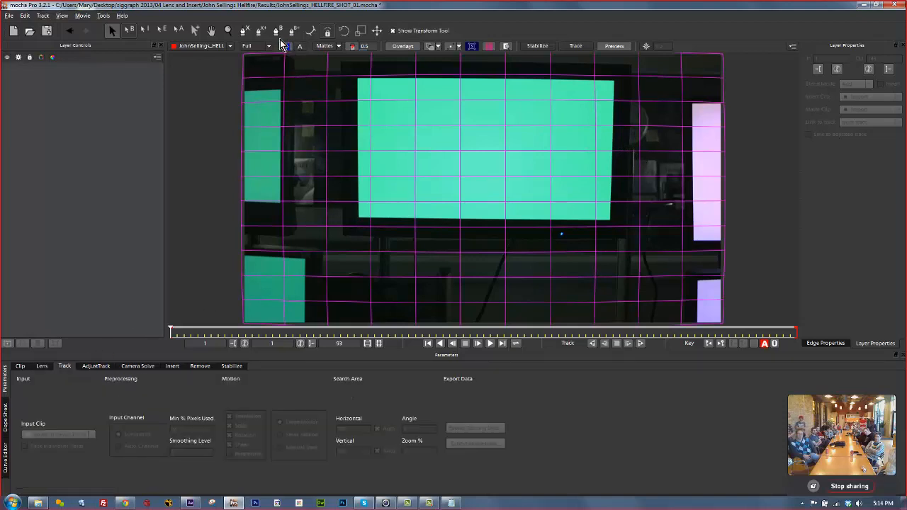
# Draw an X-spline shape around the outer monitor frame.
pyautogui.click(244, 30)
pyautogui.click(337, 60)
pyautogui.click(508, 66)
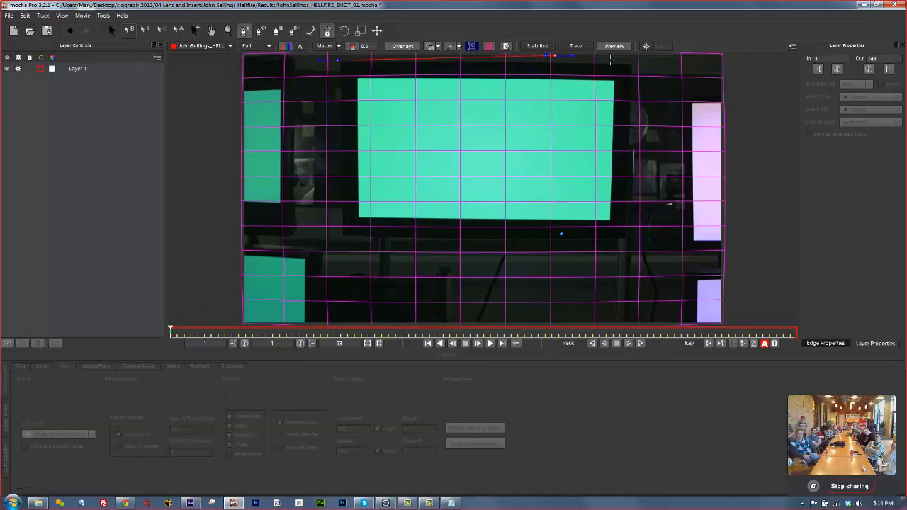
pyautogui.click(641, 64)
pyautogui.click(636, 242)
pyautogui.click(580, 241)
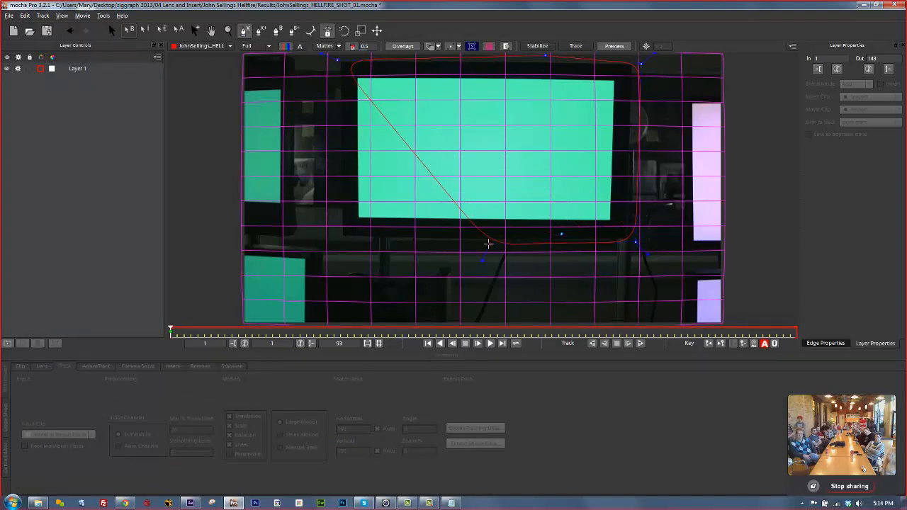
pyautogui.click(489, 244)
pyautogui.click(334, 241)
pyautogui.click(339, 64)
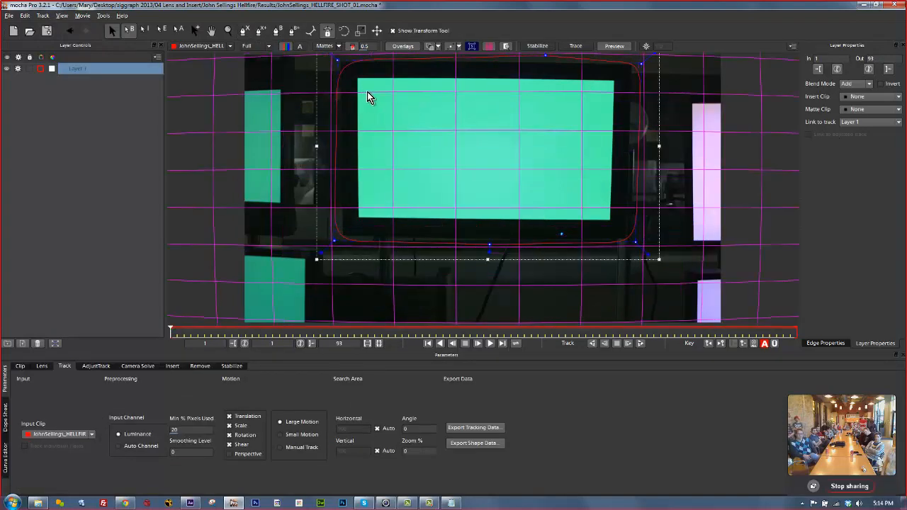
# Draw an inner shape hugging the screen, then make all points of both shapes sharp corners.
pyautogui.click(362, 84)
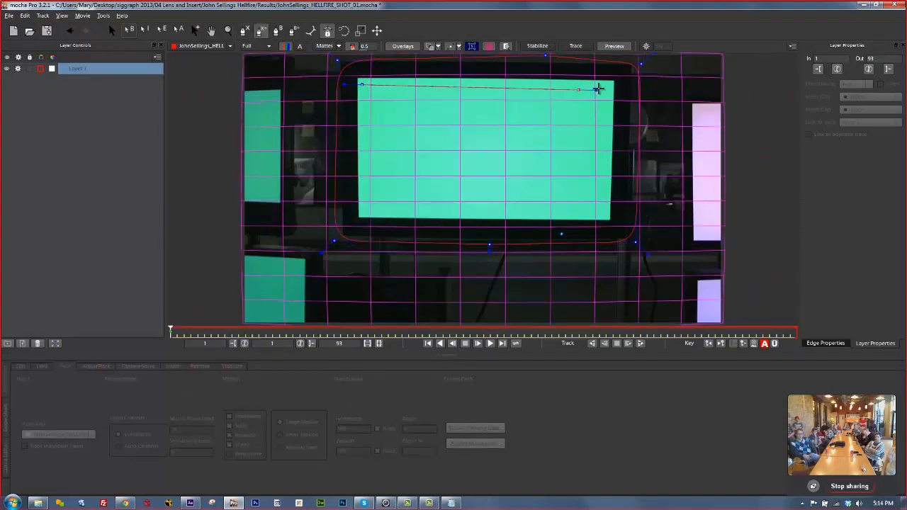
pyautogui.click(609, 85)
pyautogui.click(605, 214)
pyautogui.click(507, 214)
pyautogui.click(364, 212)
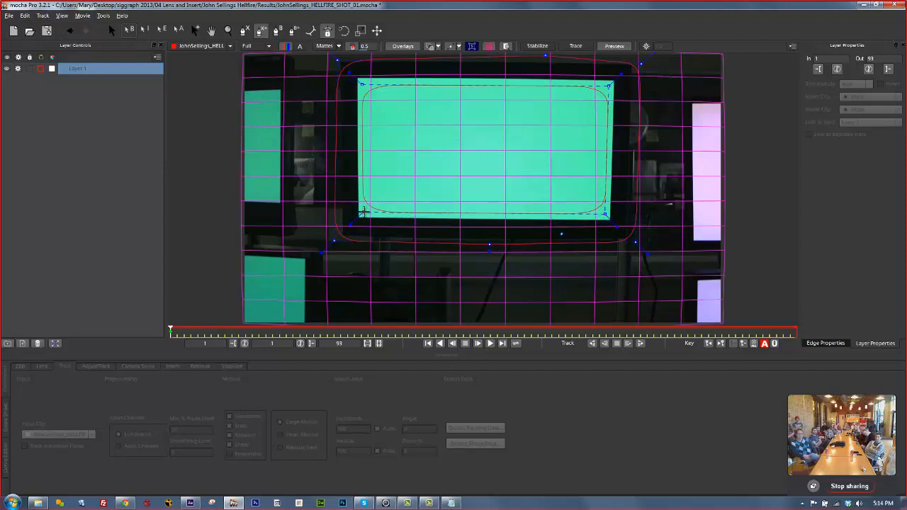
pyautogui.click(363, 86)
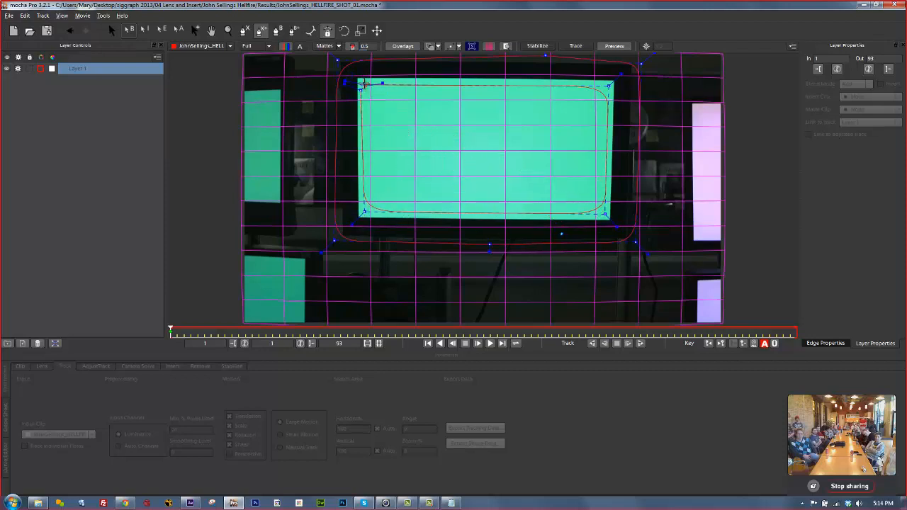
pyautogui.press('s')
pyautogui.moveTo(513, 150); pyautogui.dragTo(274, 16)
pyautogui.moveTo(648, 254); pyautogui.dragTo(264, 34)
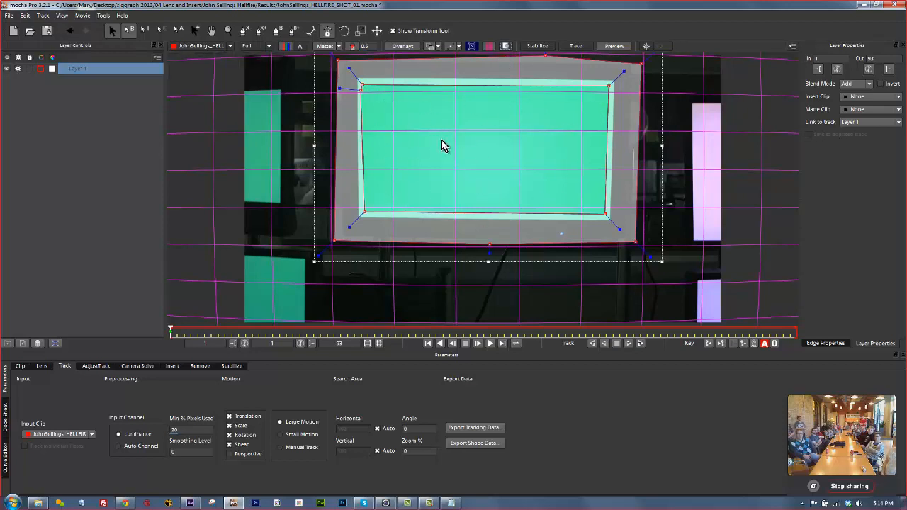
# Enable Perspective motion and rename Layer 1 to 'screen track'.
pyautogui.click(488, 47)
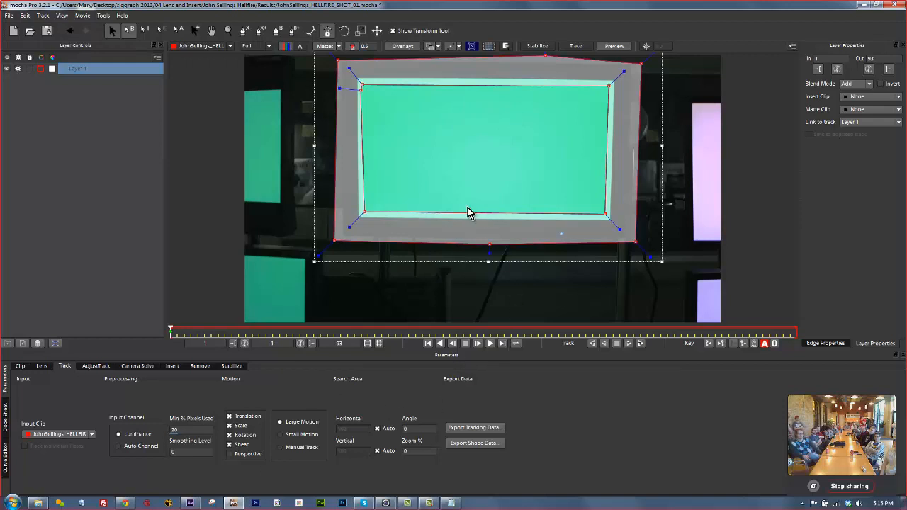
pyautogui.click(229, 454)
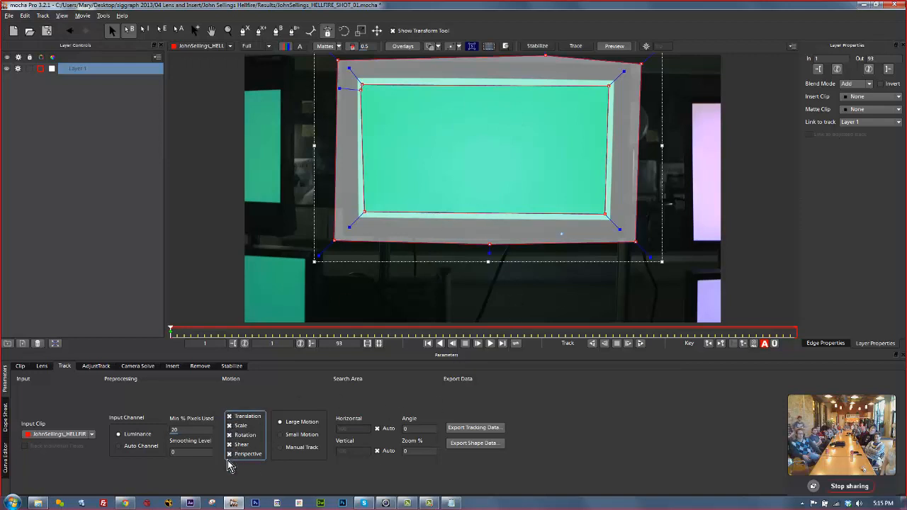
pyautogui.doubleClick(91, 69)
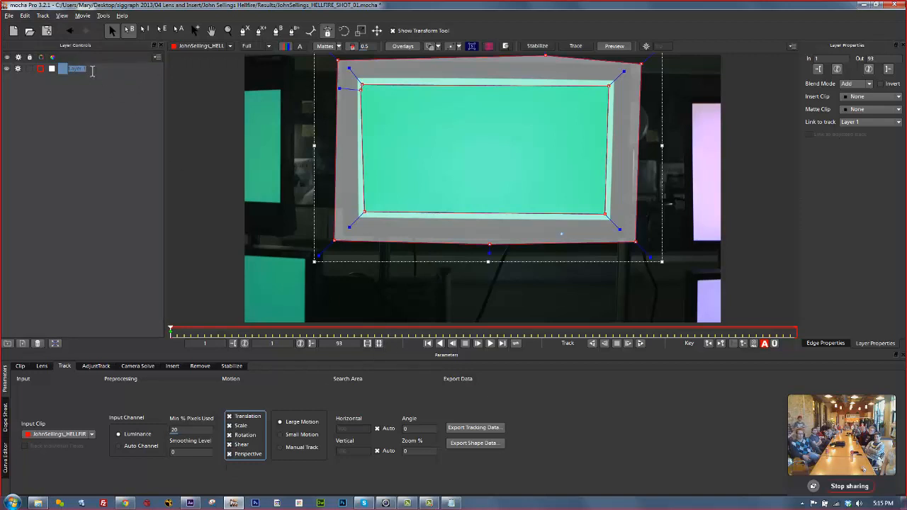
pyautogui.write('screen track')
pyautogui.press('Return')
# Fit the planar surface to the screen's four corners and track forward, stopping at frame 9.
pyautogui.click(472, 47)
pyautogui.click(473, 48)
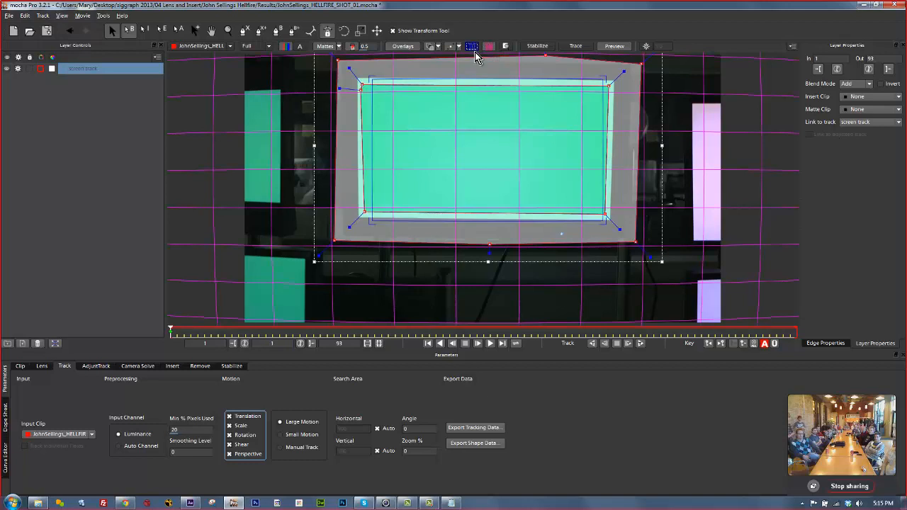
pyautogui.moveTo(601, 80); pyautogui.dragTo(614, 83)
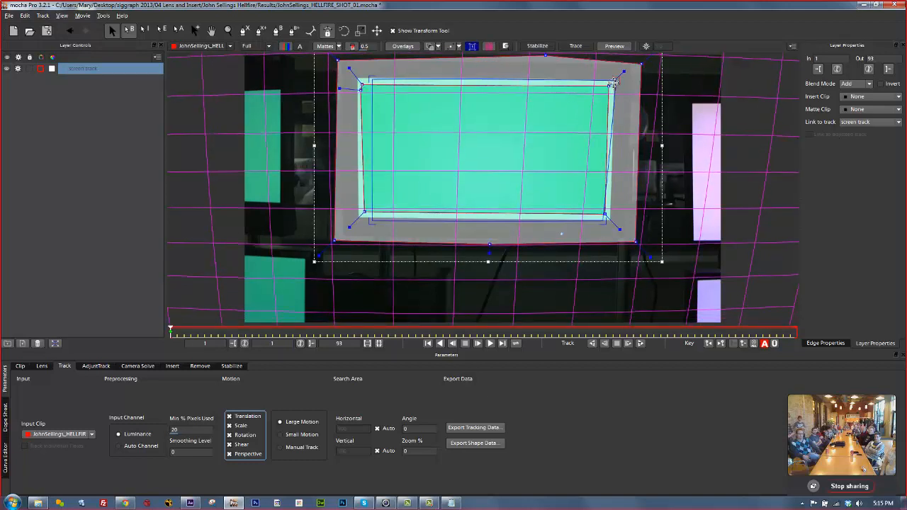
pyautogui.moveTo(606, 216); pyautogui.dragTo(612, 222)
pyautogui.moveTo(370, 223); pyautogui.dragTo(357, 219)
pyautogui.moveTo(362, 85); pyautogui.dragTo(362, 85)
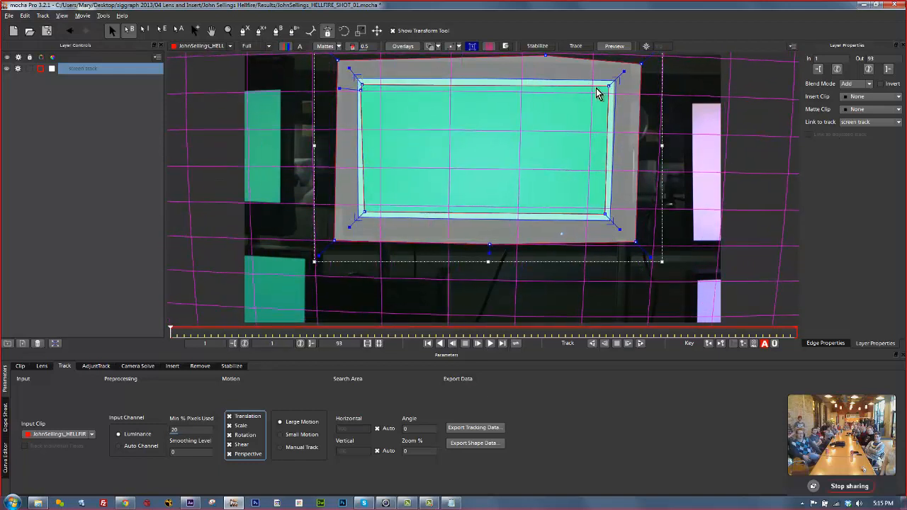
pyautogui.moveTo(618, 80); pyautogui.dragTo(617, 81)
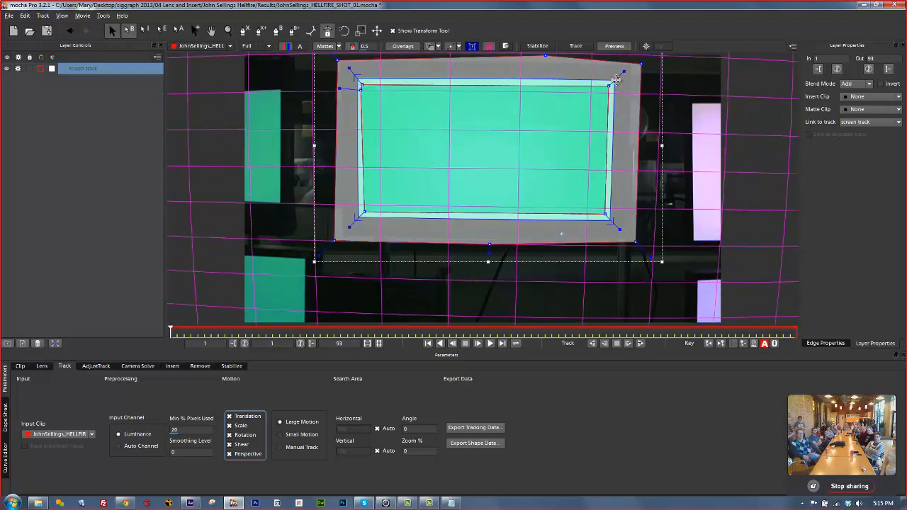
pyautogui.click(640, 343)
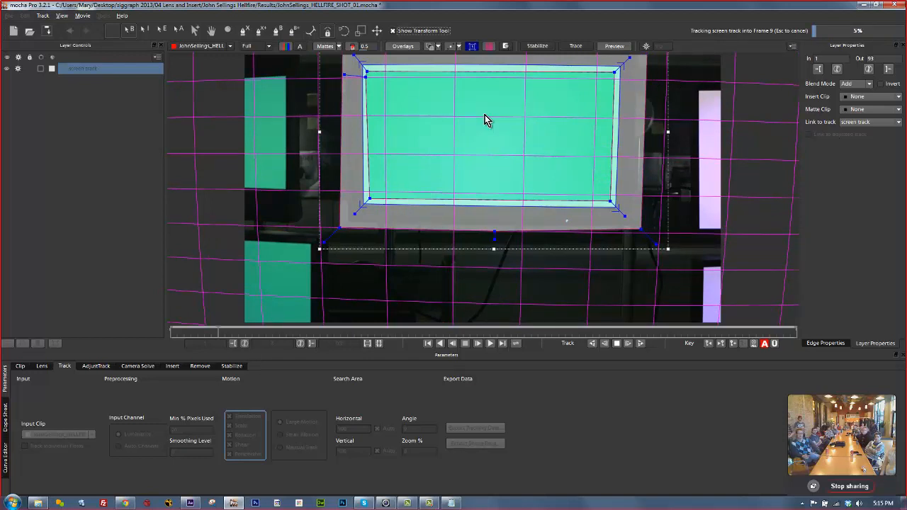
pyautogui.press('Escape')
# Copy the lens data in mocha Lens for After Effects format, then return to Track parameters.
pyautogui.click(46, 367)
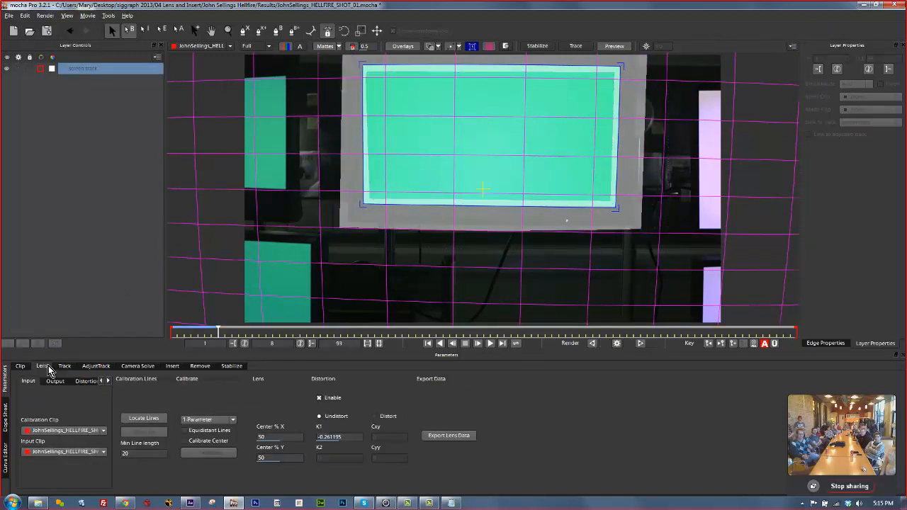
pyautogui.click(448, 435)
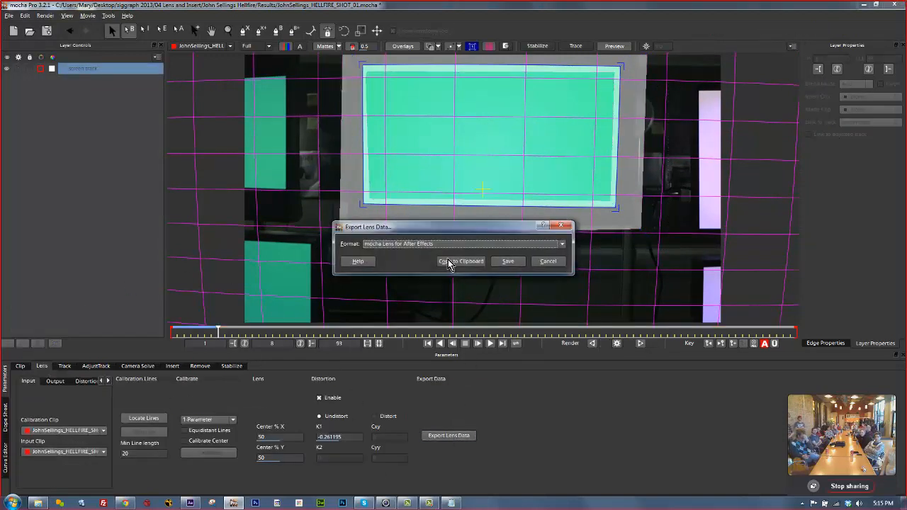
pyautogui.click(424, 244)
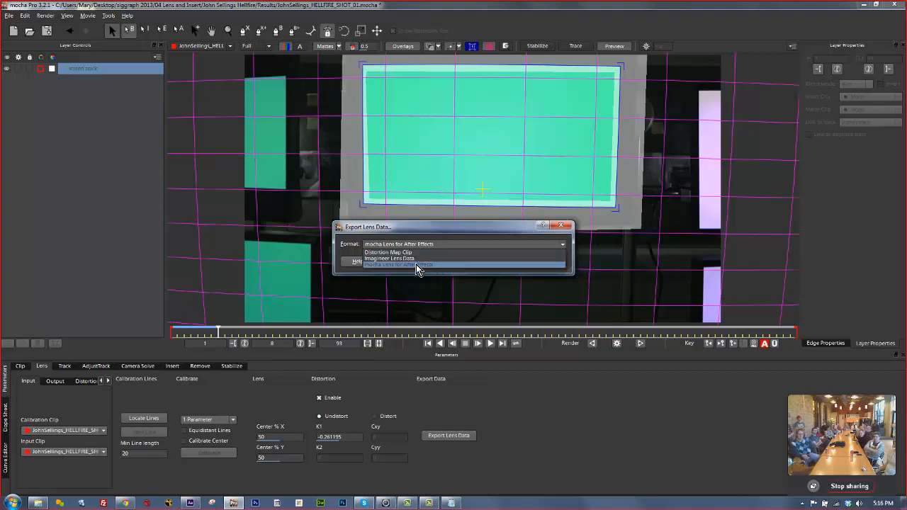
pyautogui.click(416, 266)
pyautogui.click(457, 261)
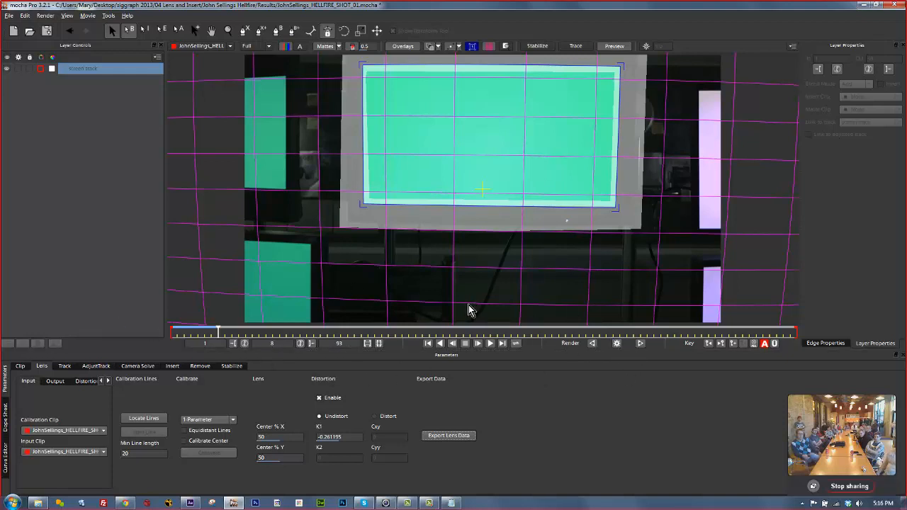
pyautogui.click(63, 367)
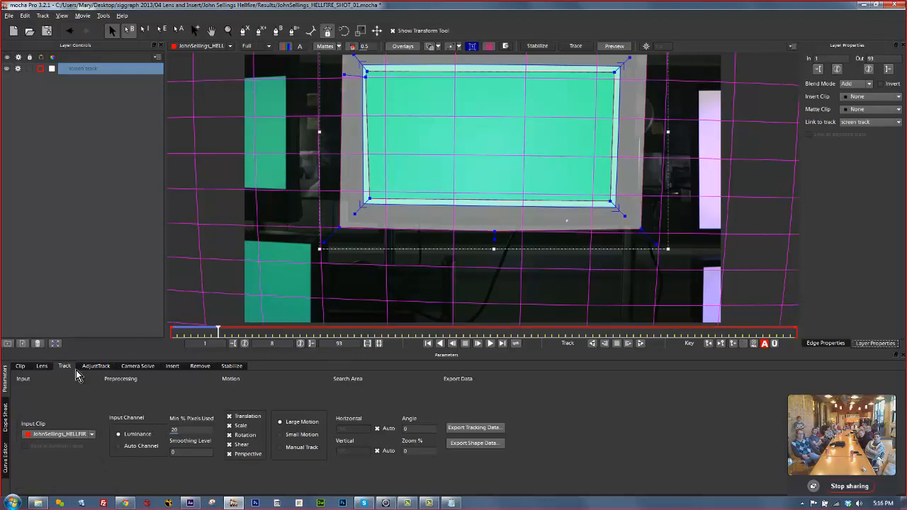
# Track the screen forward to about frame 26, set the work range at frame 25, and review frames 1–25.
pyautogui.click(641, 343)
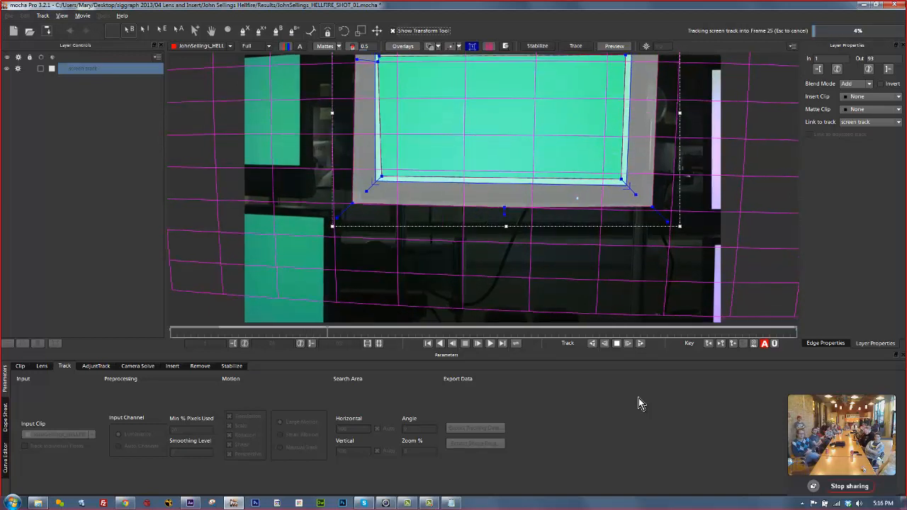
pyautogui.click(617, 345)
pyautogui.moveTo(333, 332); pyautogui.dragTo(111, 312)
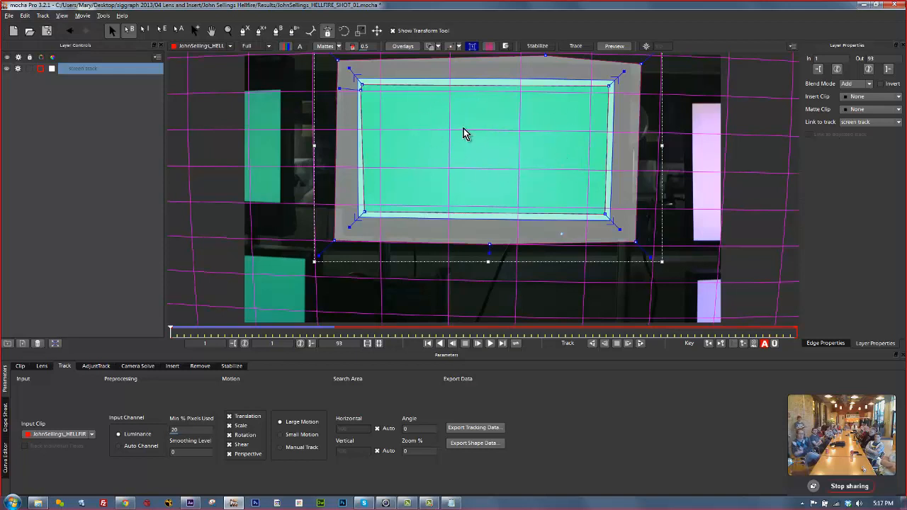
pyautogui.click(334, 331)
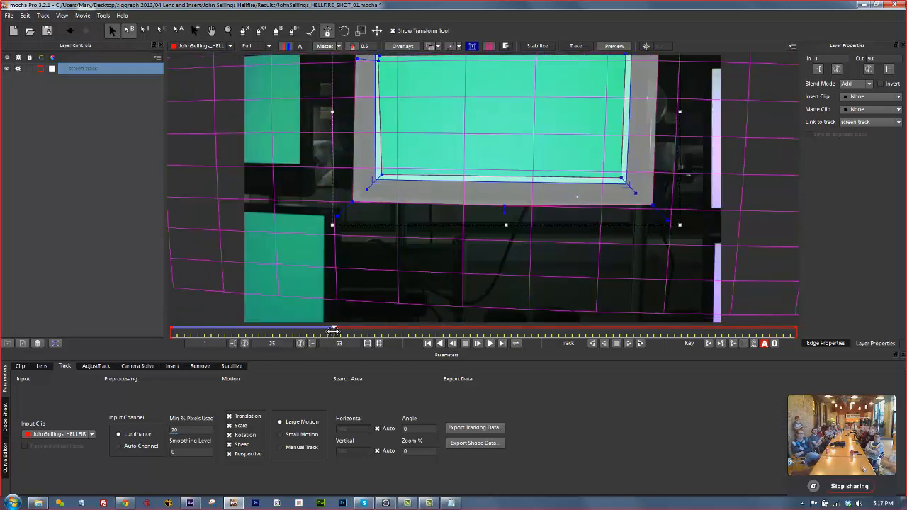
pyautogui.click(368, 343)
pyautogui.moveTo(758, 328); pyautogui.dragTo(35, 239)
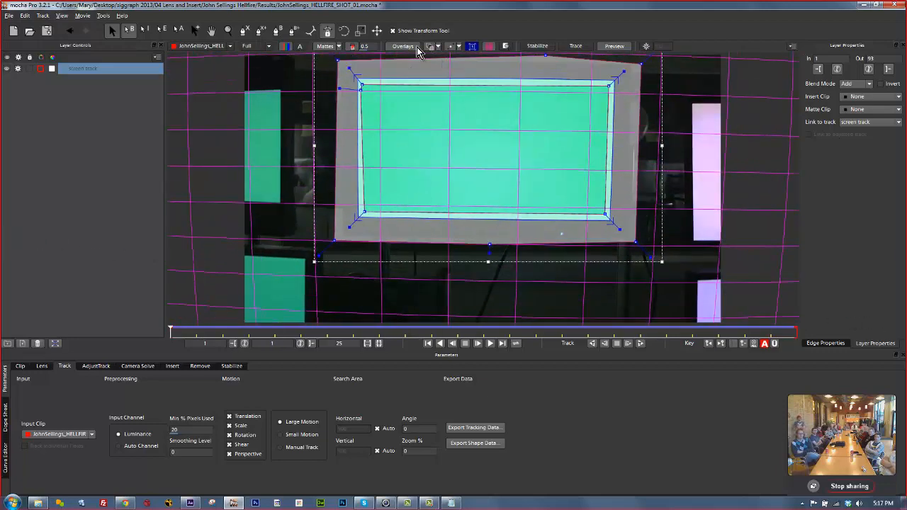
# Hide the matte, show the surface, and insert Grid32x32 on the screen after trying Logo.
pyautogui.click(322, 46)
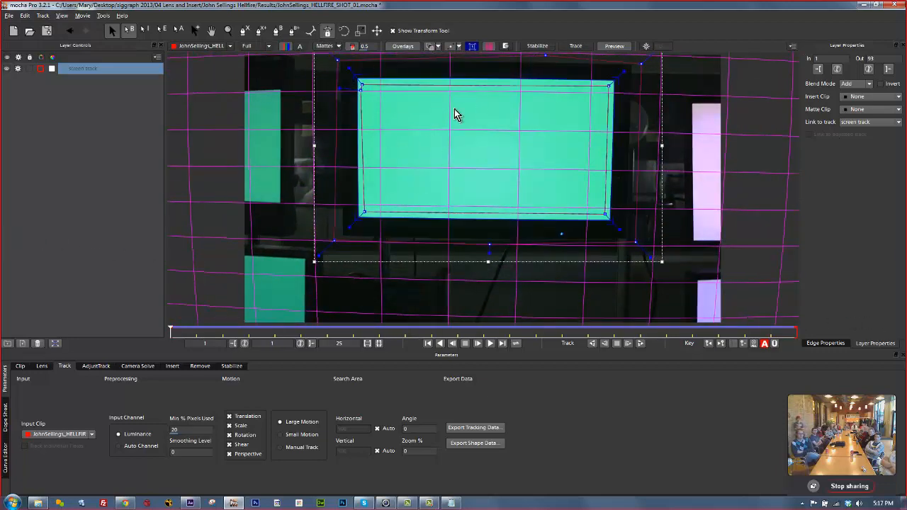
pyautogui.click(474, 47)
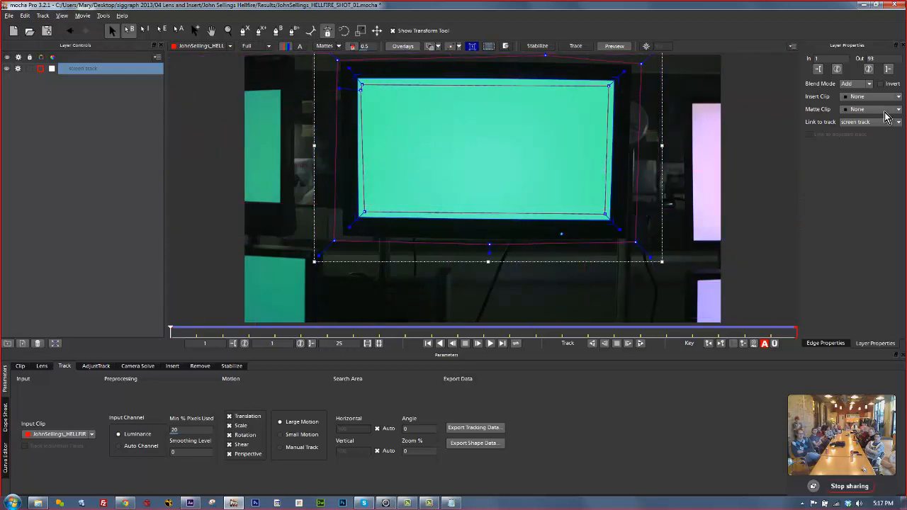
pyautogui.click(859, 96)
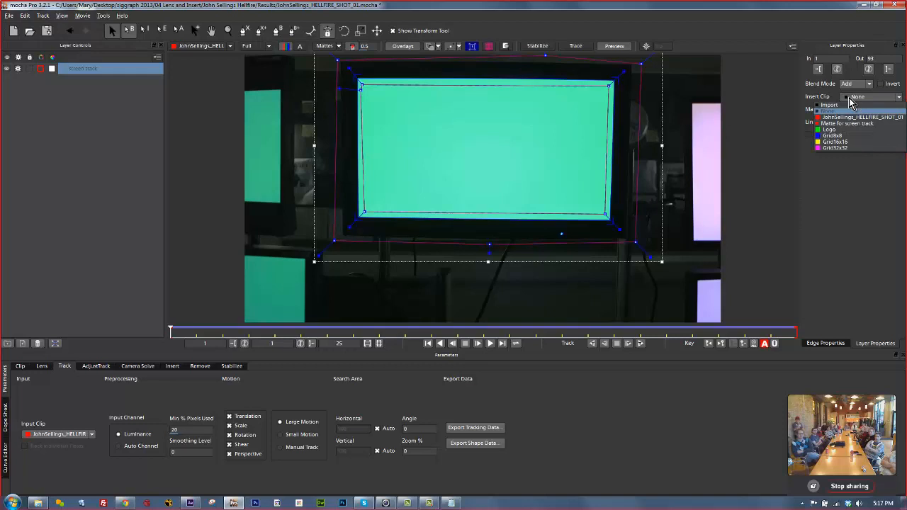
pyautogui.click(836, 131)
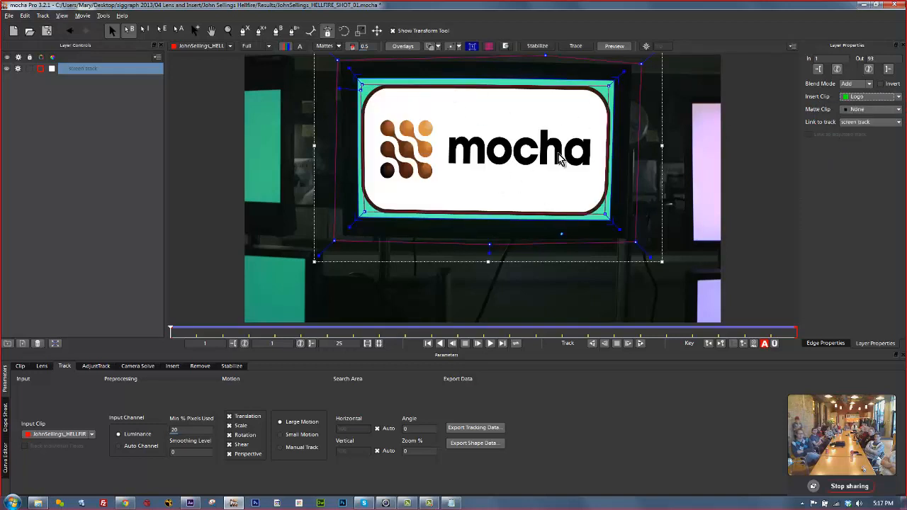
pyautogui.click(861, 99)
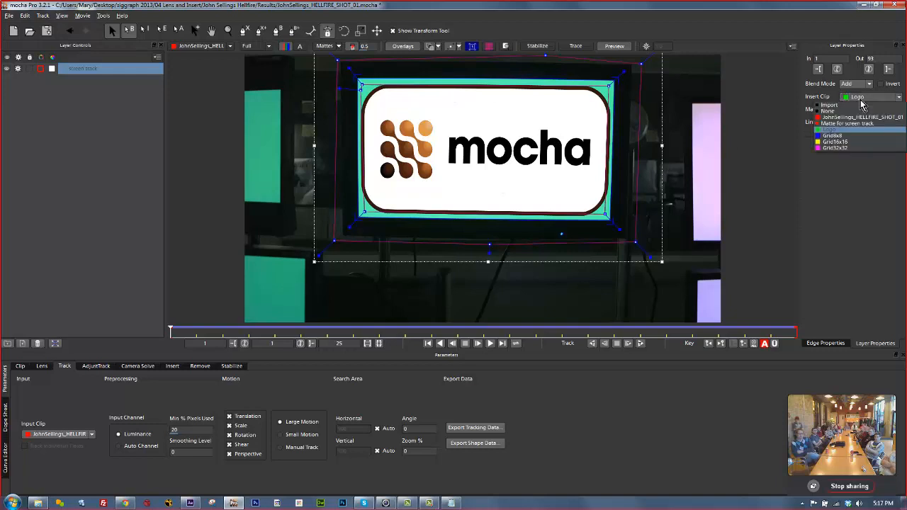
pyautogui.click(836, 147)
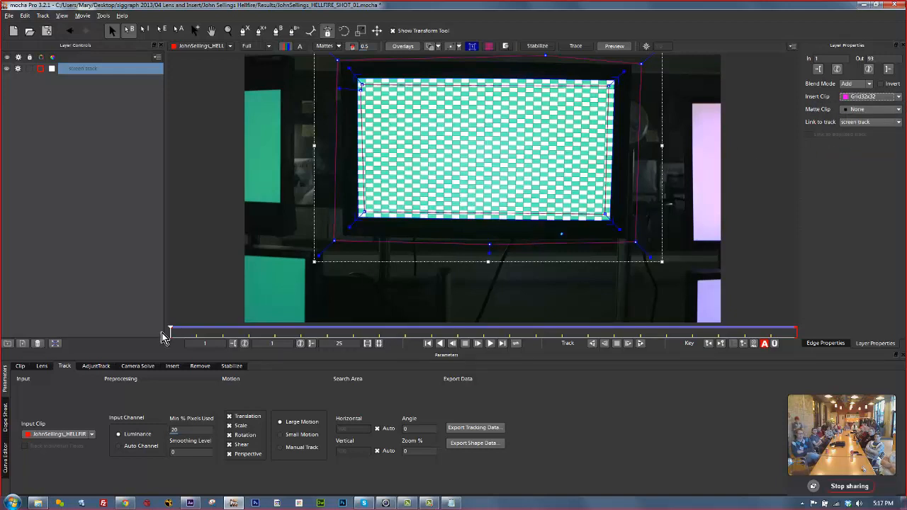
pyautogui.moveTo(170, 330)
pyautogui.mouseDown()
pyautogui.moveTo(711, 358)
pyautogui.moveTo(654, 334)
pyautogui.moveTo(165, 319)
pyautogui.mouseUp()
# Import soldier_insert.mov as the insert clip, preview it on the monitor, and show Insert settings.
pyautogui.click(871, 96)
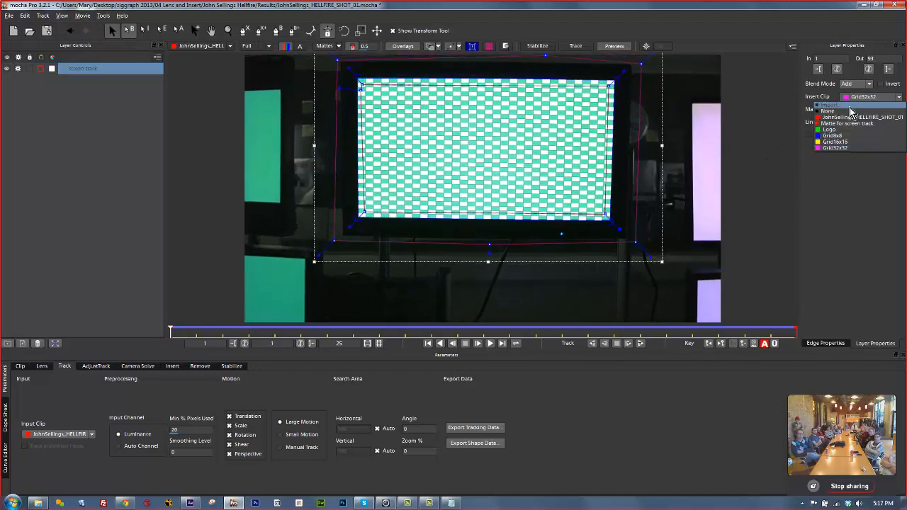
pyautogui.click(851, 104)
pyautogui.click(524, 169)
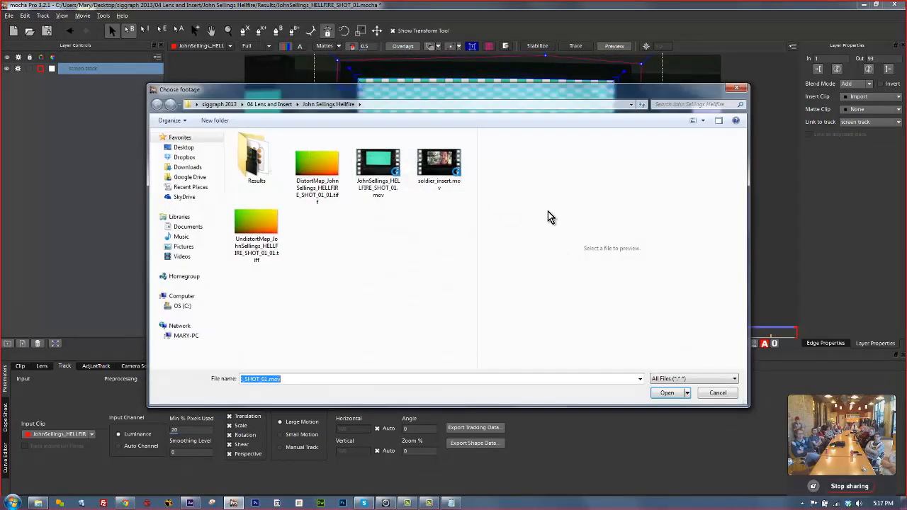
pyautogui.click(439, 167)
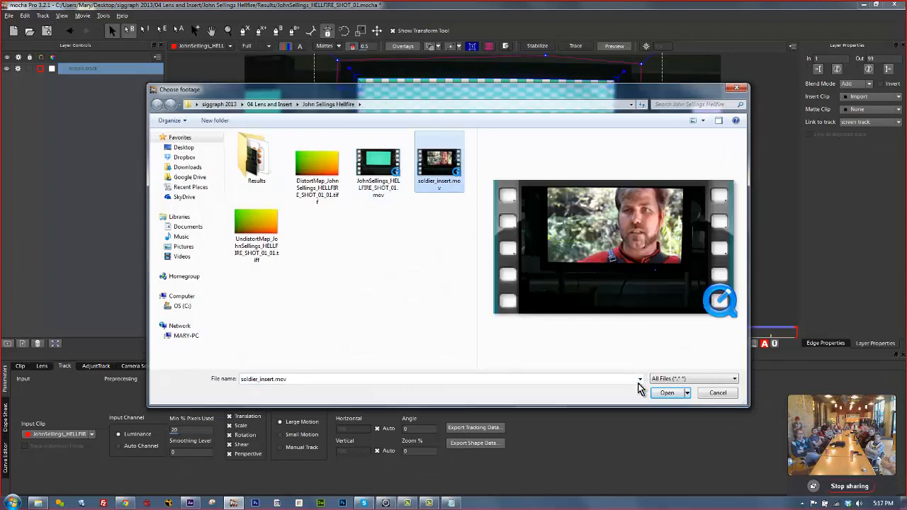
pyautogui.click(666, 393)
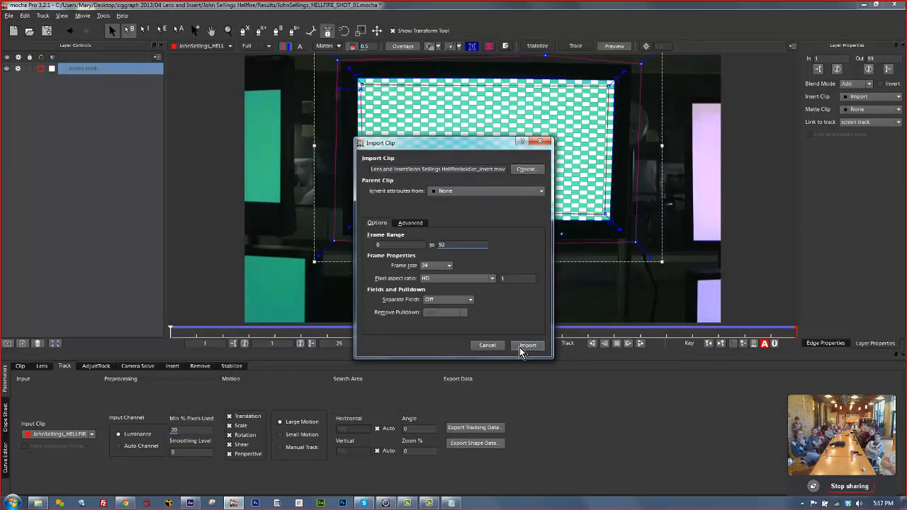
pyautogui.click(522, 348)
pyautogui.moveTo(170, 331); pyautogui.dragTo(29, 263)
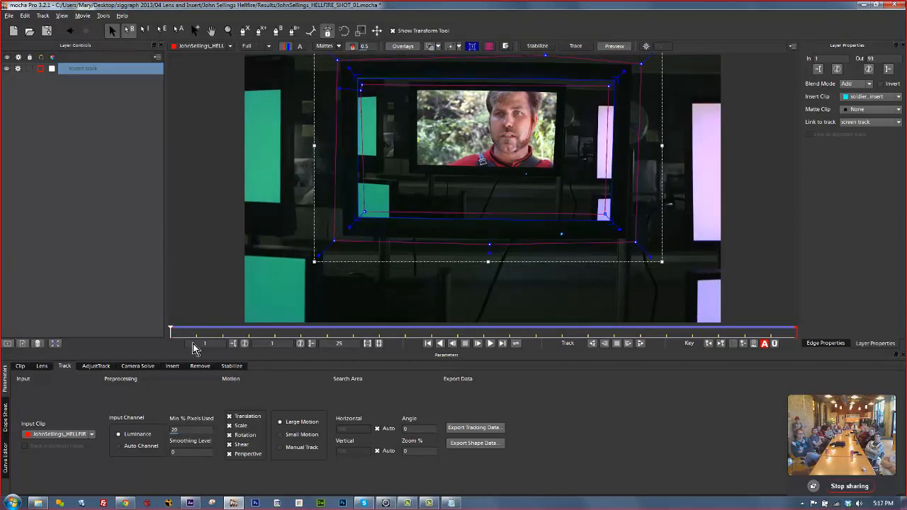
pyautogui.click(173, 367)
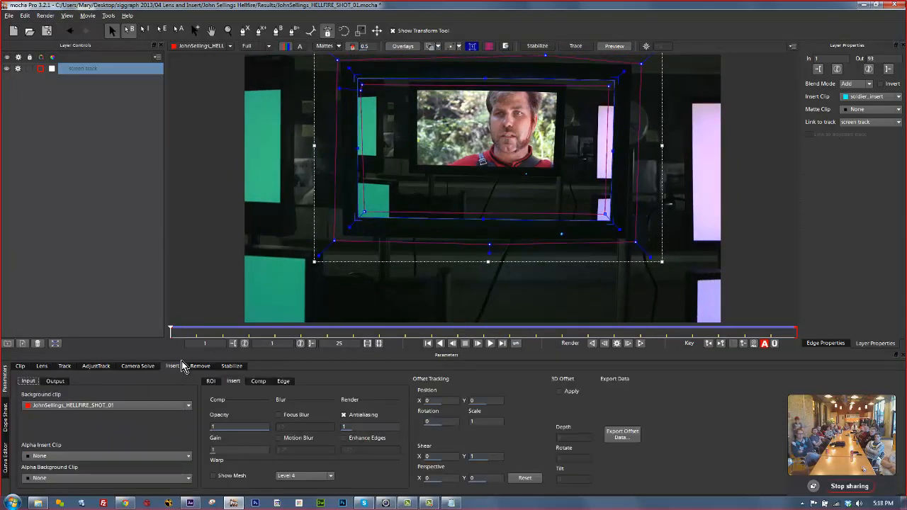
# Render the soldier insert forward with 0.25 motion blur and play back the composite.
pyautogui.click(279, 438)
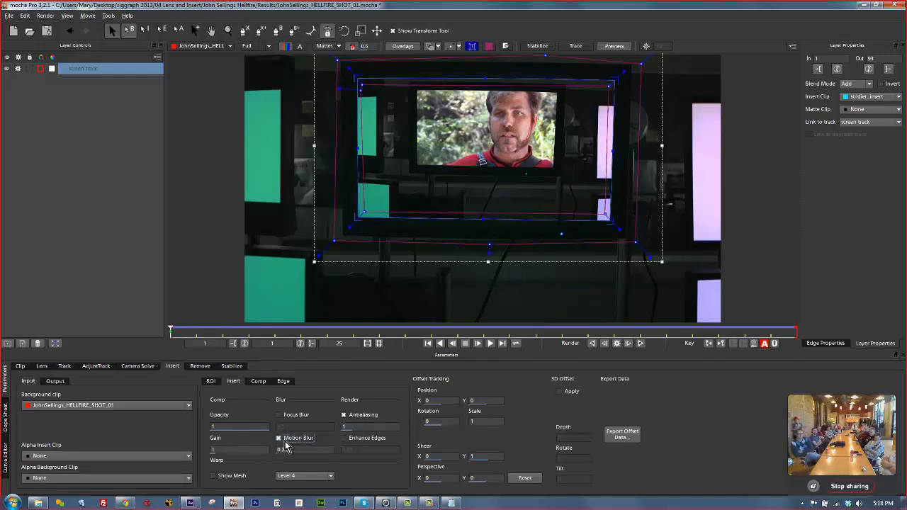
pyautogui.click(642, 343)
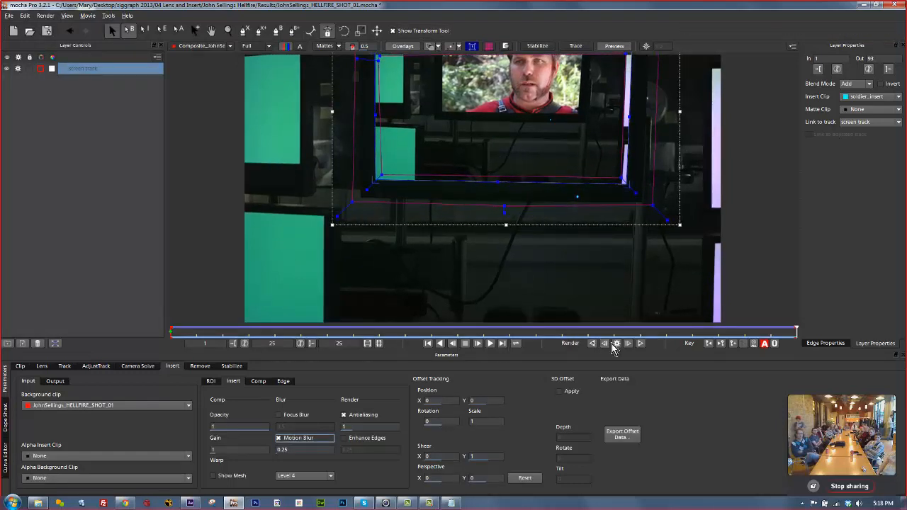
pyautogui.click(490, 344)
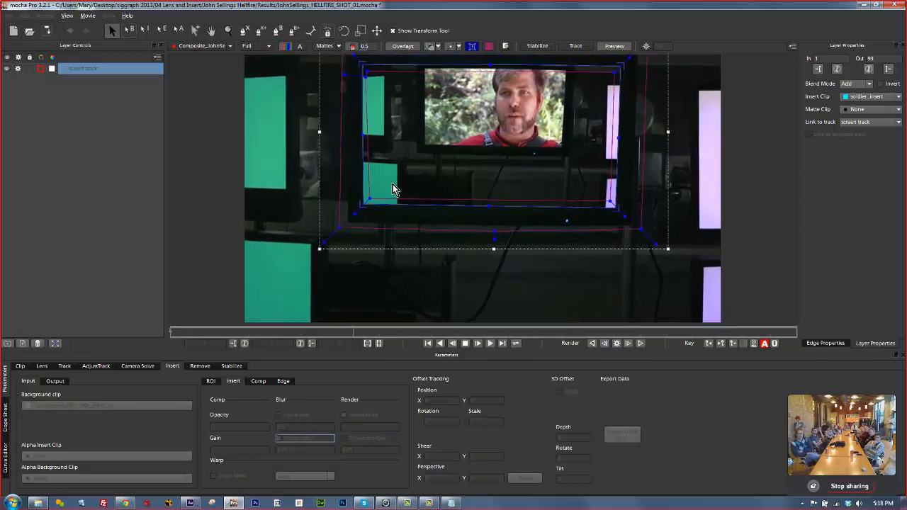
pyautogui.click(466, 344)
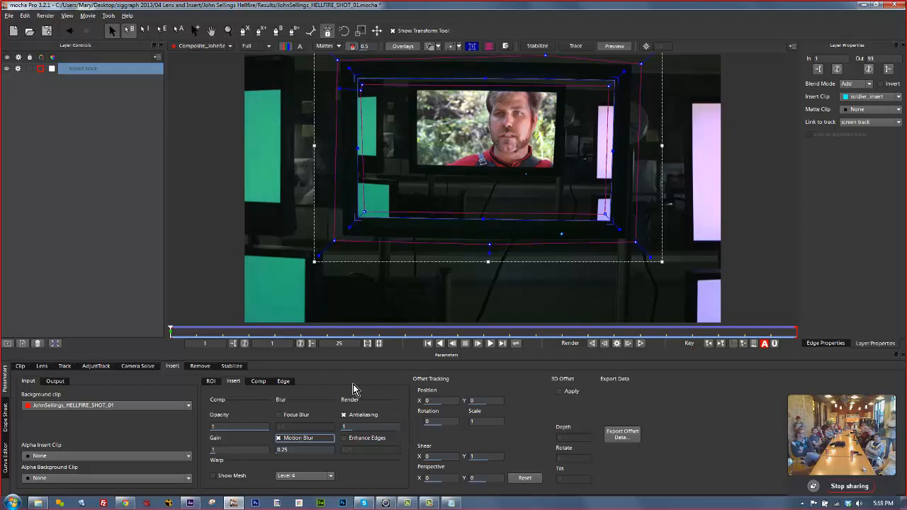
pyautogui.click(200, 367)
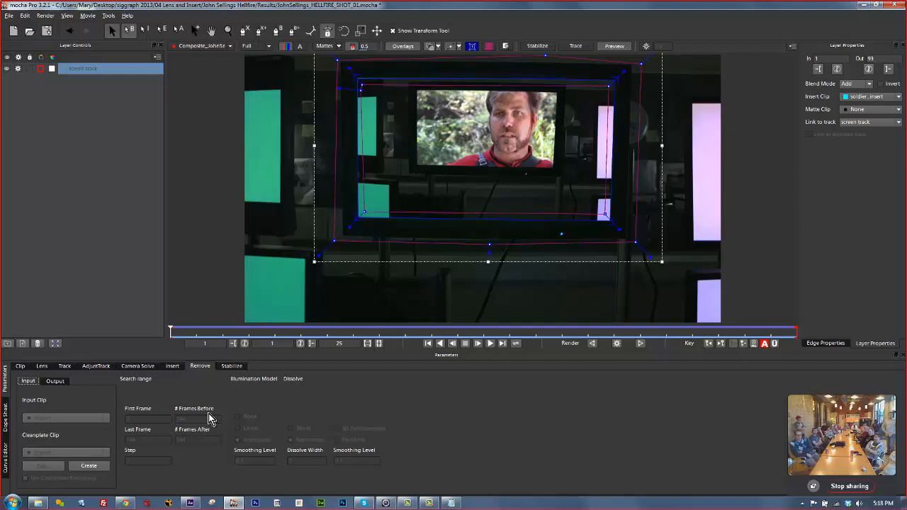
# Start a new project without saving, browsing to the dog clip in the 04 Lens and Insert folder.
pyautogui.click(8, 16)
pyautogui.click(28, 34)
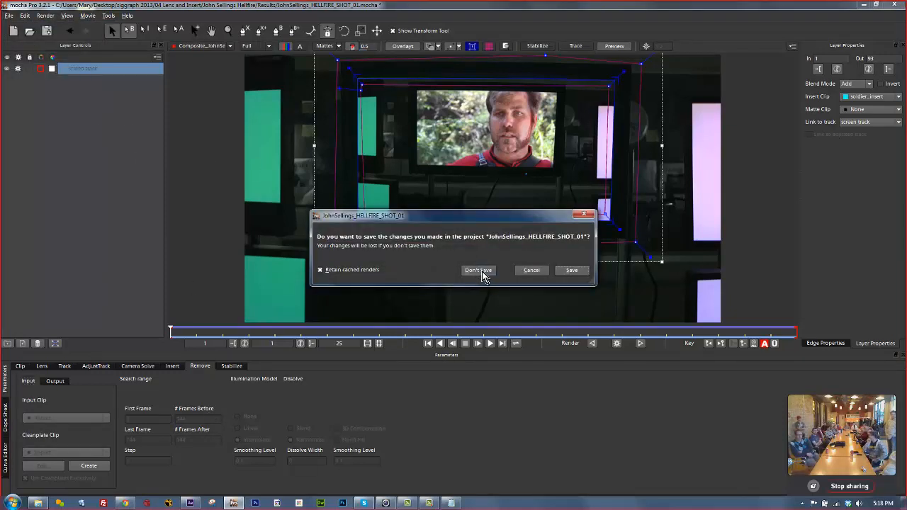
pyautogui.click(480, 273)
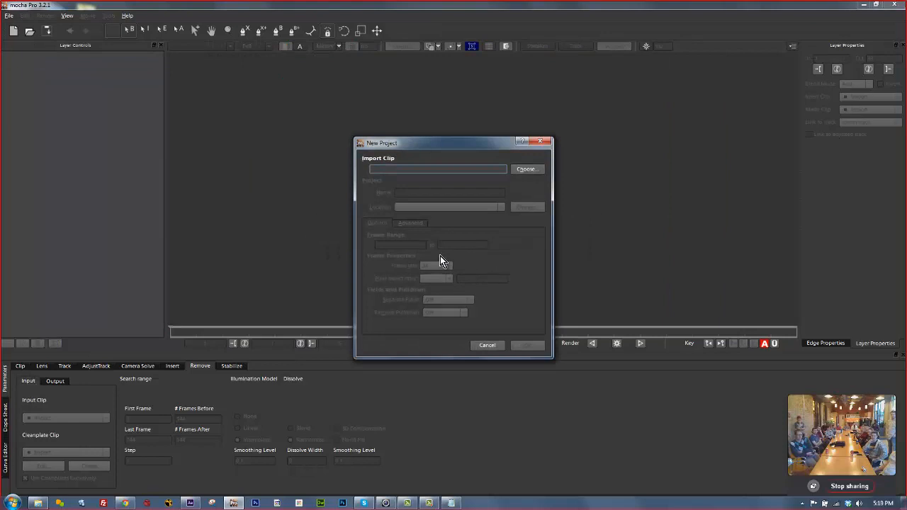
pyautogui.click(528, 169)
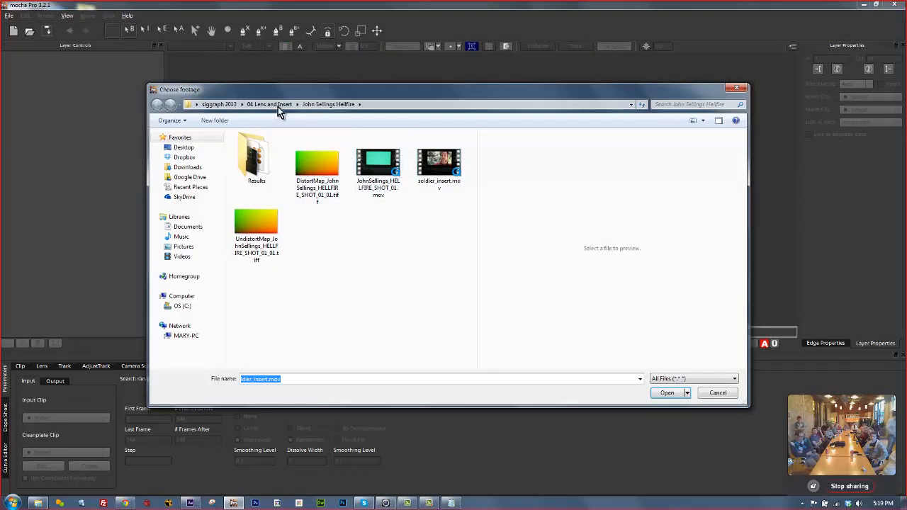
pyautogui.click(278, 106)
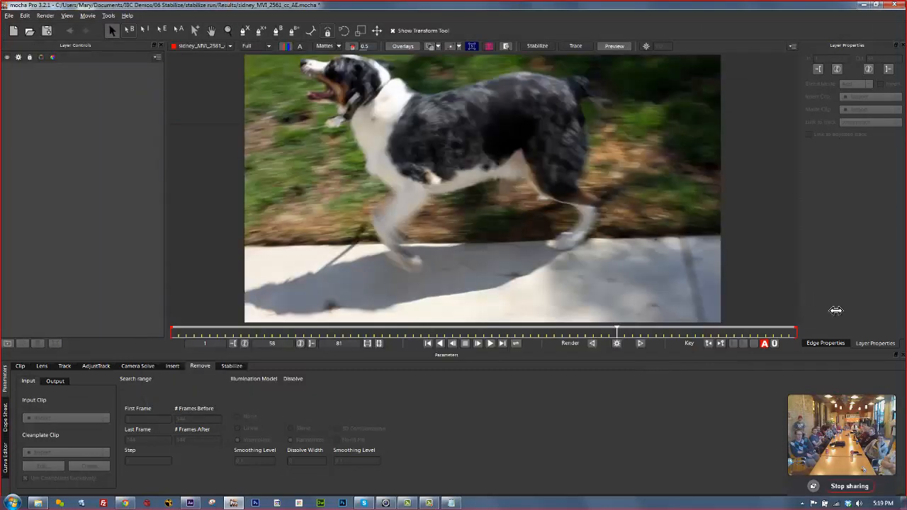
# Play through the dog clip, then return it to frame 1.
pyautogui.moveTo(837, 311); pyautogui.dragTo(149, 304)
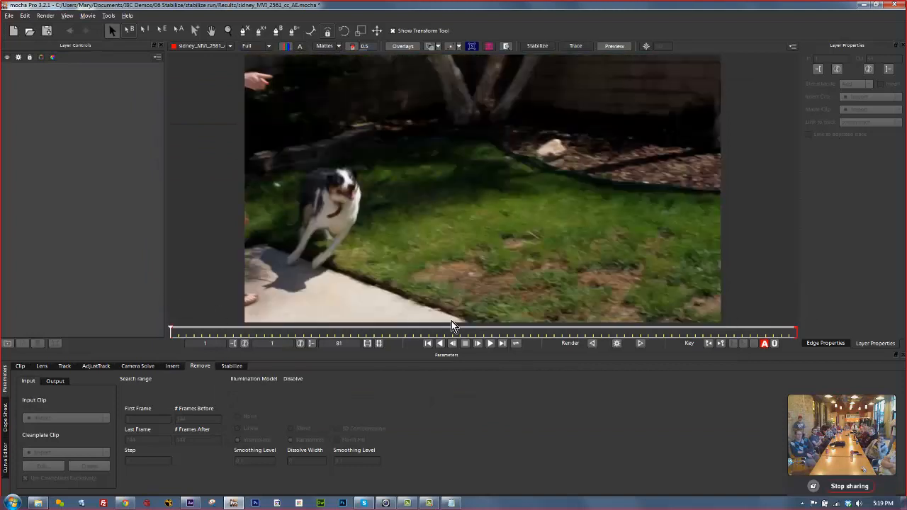
pyautogui.click(489, 344)
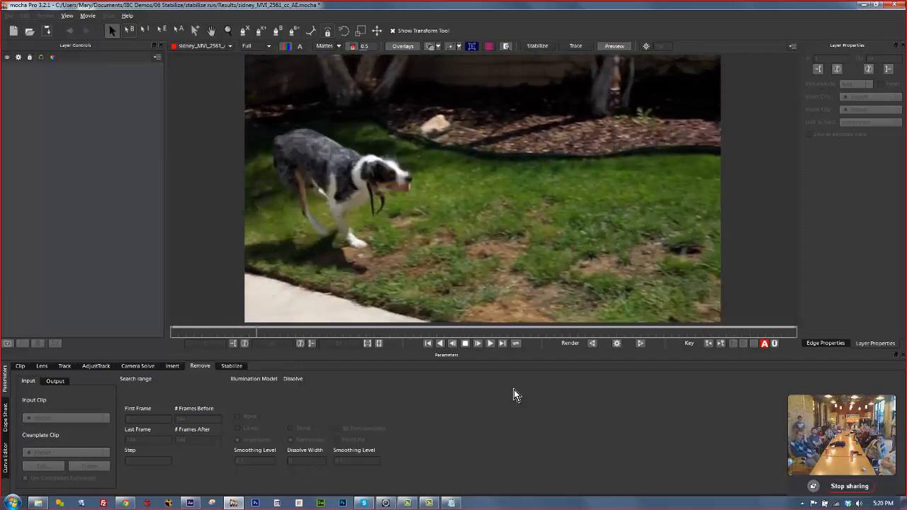
pyautogui.press('space')
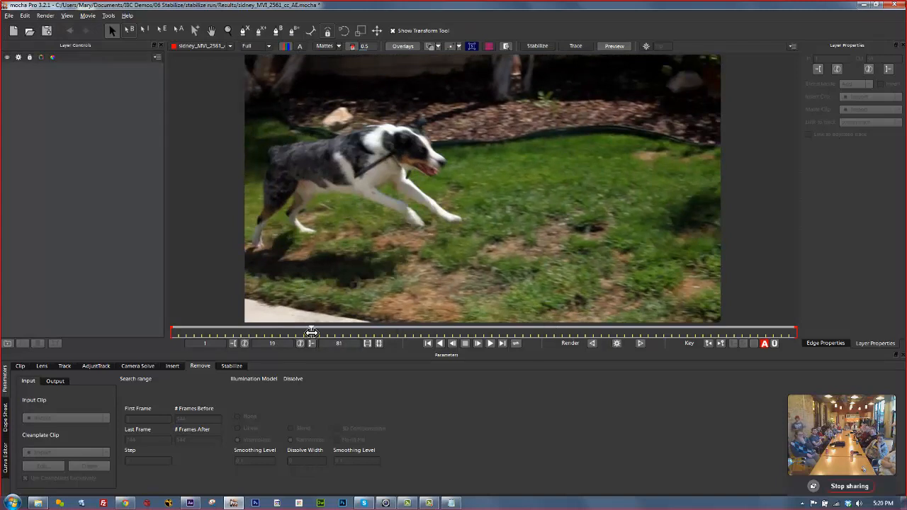
pyautogui.moveTo(311, 332); pyautogui.dragTo(161, 327)
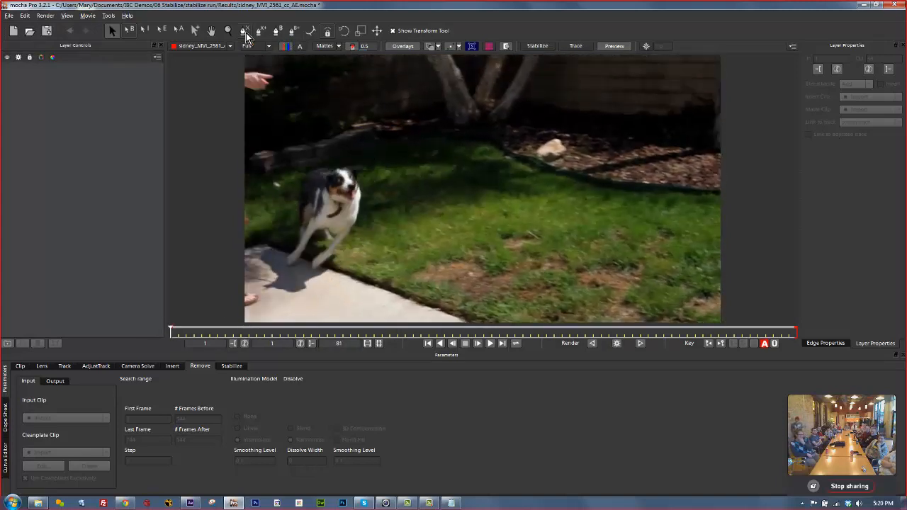
pyautogui.click(245, 32)
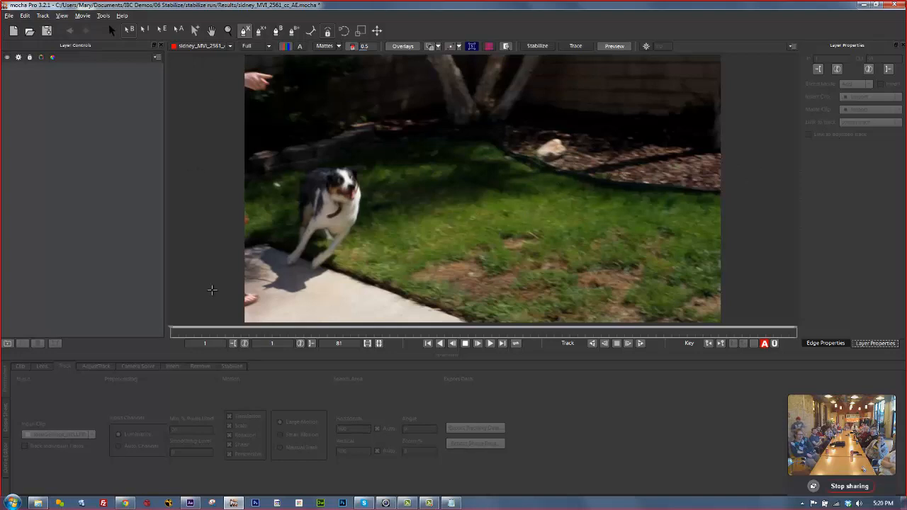
# Draw a closed six-point X-spline around the lawn on Layer 1 and set Link to track to None.
pyautogui.click(112, 32)
pyautogui.moveTo(172, 331); pyautogui.dragTo(64, 251)
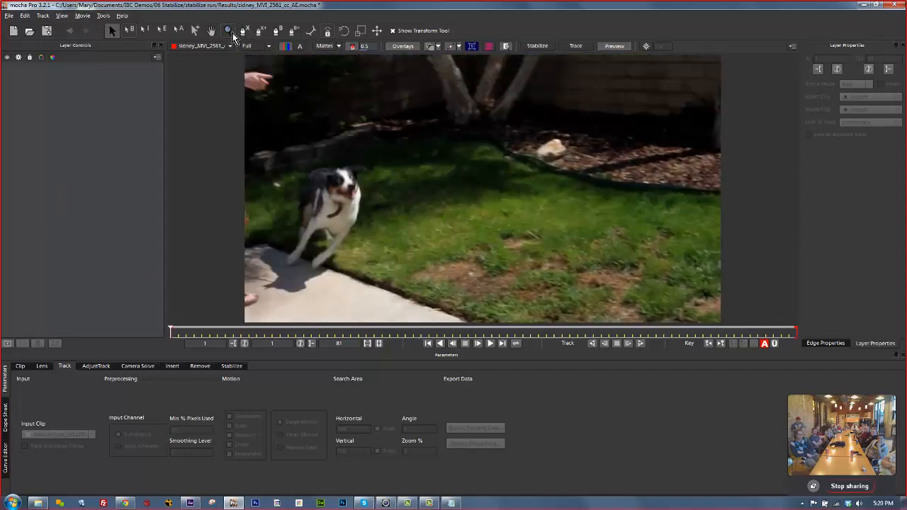
pyautogui.click(244, 32)
pyautogui.click(730, 170)
pyautogui.click(641, 143)
pyautogui.click(535, 134)
pyautogui.click(473, 148)
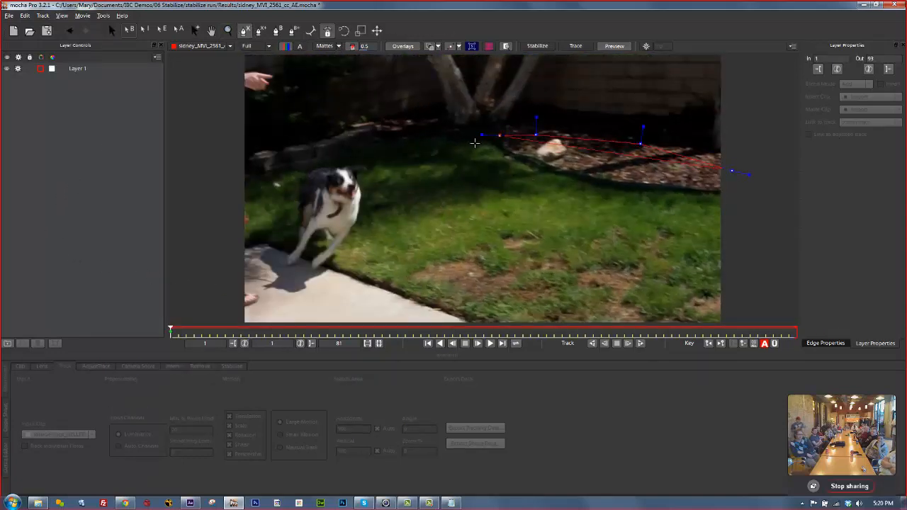
pyautogui.click(472, 207)
pyautogui.click(483, 234)
pyautogui.rightClick(746, 181)
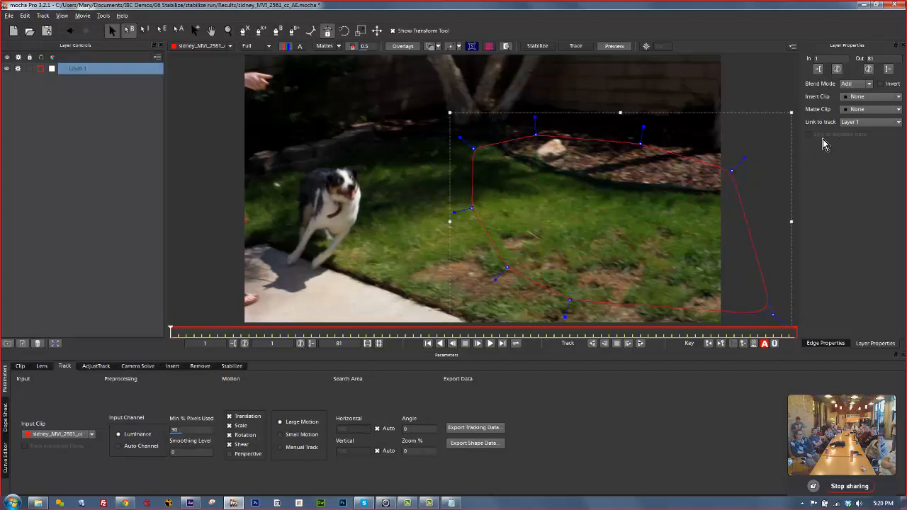
pyautogui.click(847, 123)
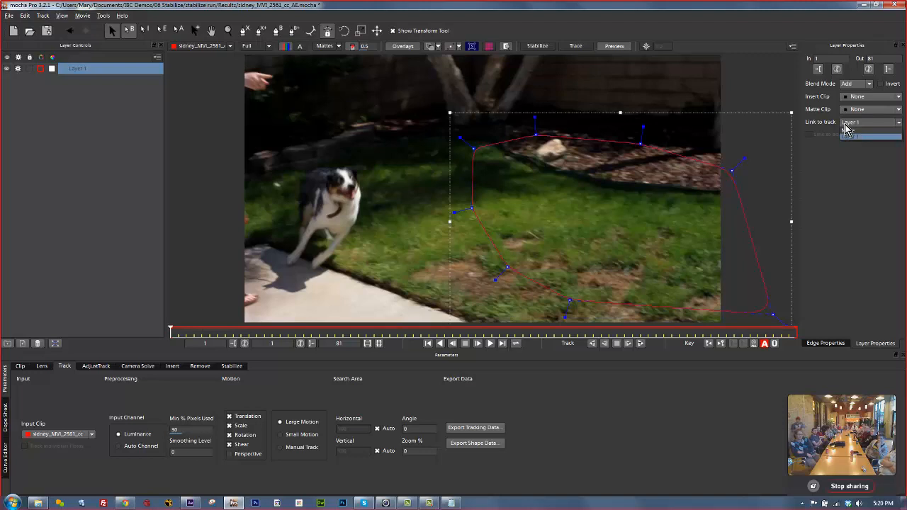
pyautogui.click(868, 135)
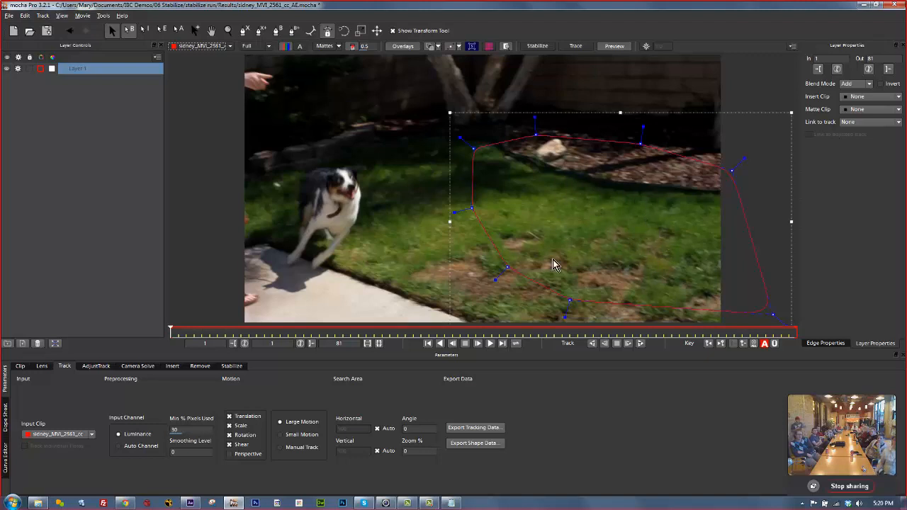
# Show the surface grid and drag its corners to match the lawn's perspective.
pyautogui.click(488, 46)
pyautogui.moveTo(510, 159); pyautogui.dragTo(516, 163)
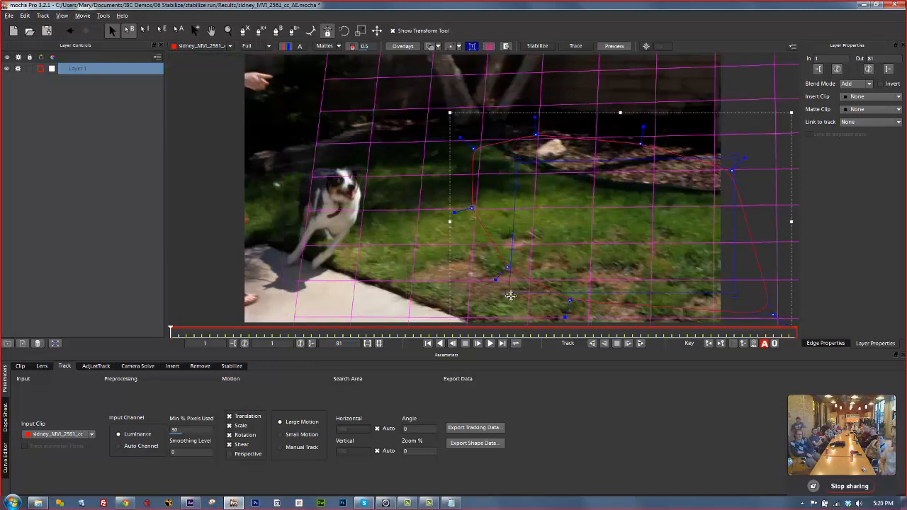
pyautogui.moveTo(509, 295); pyautogui.dragTo(425, 235)
pyautogui.moveTo(742, 160); pyautogui.dragTo(704, 257)
pyautogui.moveTo(733, 295); pyautogui.dragTo(637, 289)
pyautogui.moveTo(487, 187); pyautogui.dragTo(519, 174)
pyautogui.moveTo(435, 233); pyautogui.dragTo(417, 224)
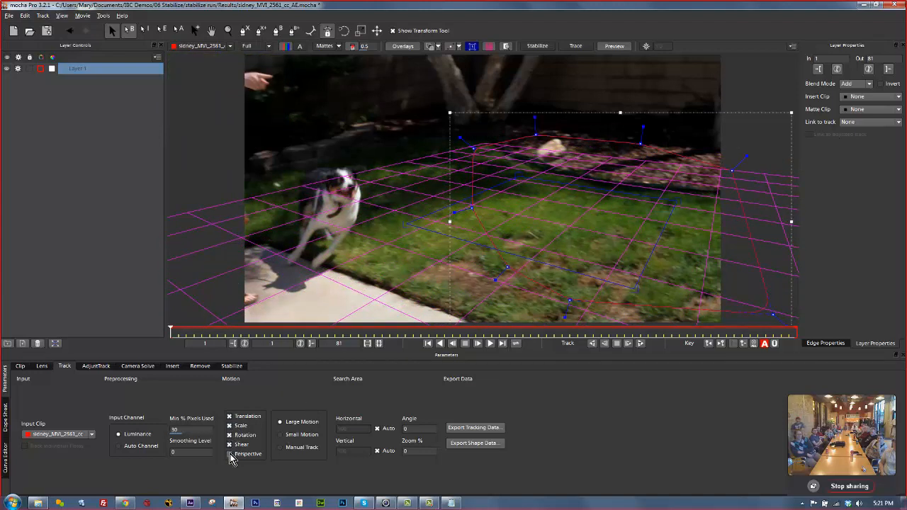
# Enable Perspective motion, rename the layer 'ground track', and track it forward.
pyautogui.click(229, 454)
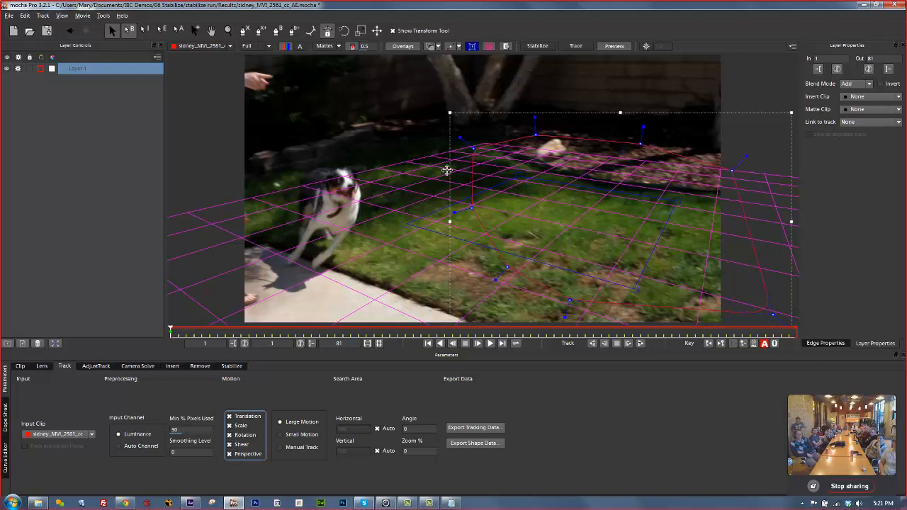
pyautogui.doubleClick(77, 71)
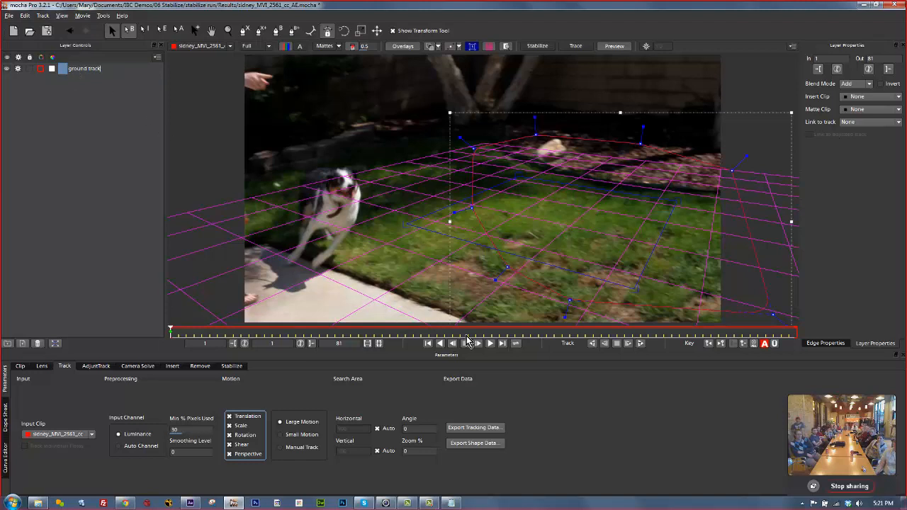
pyautogui.click(641, 345)
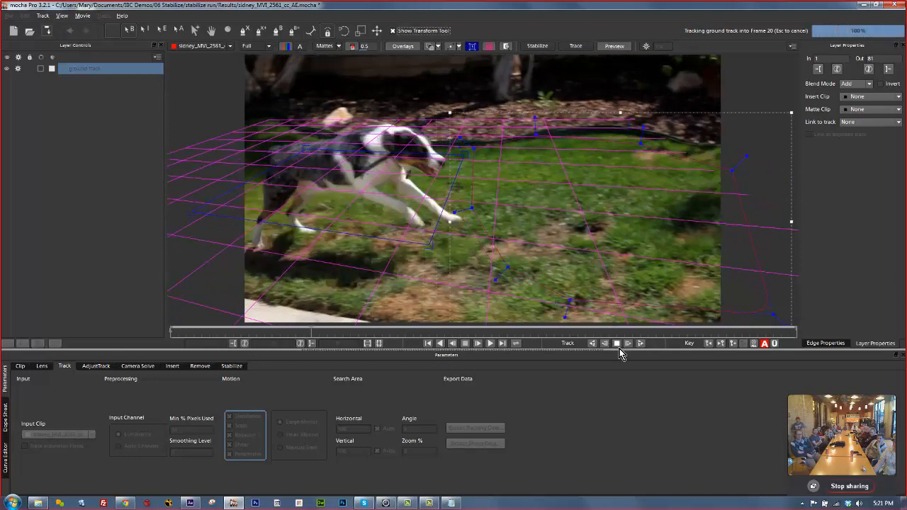
# Stop tracking at frame 20 and reposition four lawn outline points to refine the ground shape.
pyautogui.click(617, 343)
pyautogui.moveTo(468, 205); pyautogui.dragTo(527, 202)
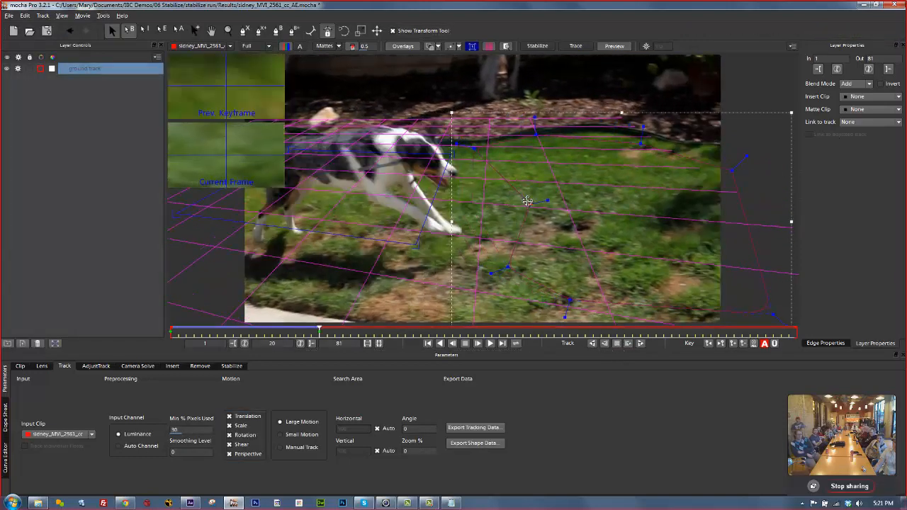
pyautogui.moveTo(474, 145); pyautogui.dragTo(531, 127)
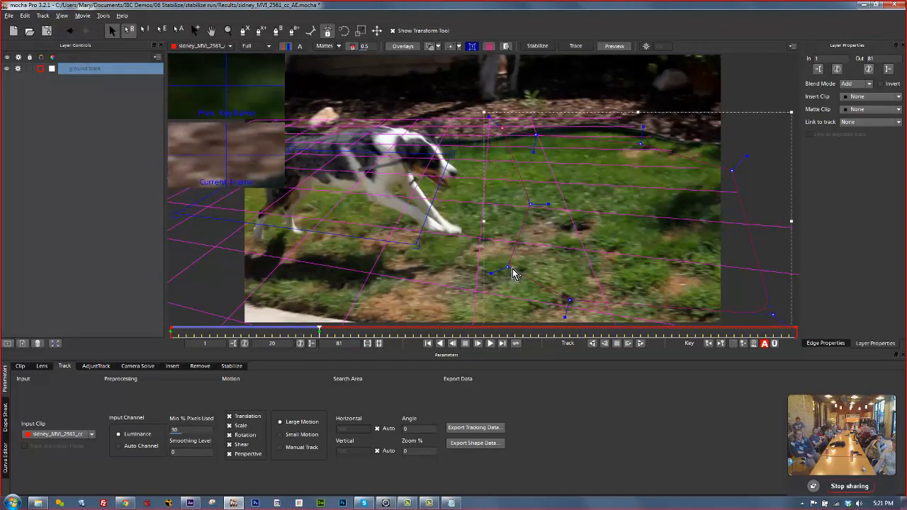
pyautogui.moveTo(503, 270); pyautogui.dragTo(557, 193)
pyautogui.moveTo(567, 296); pyautogui.dragTo(583, 303)
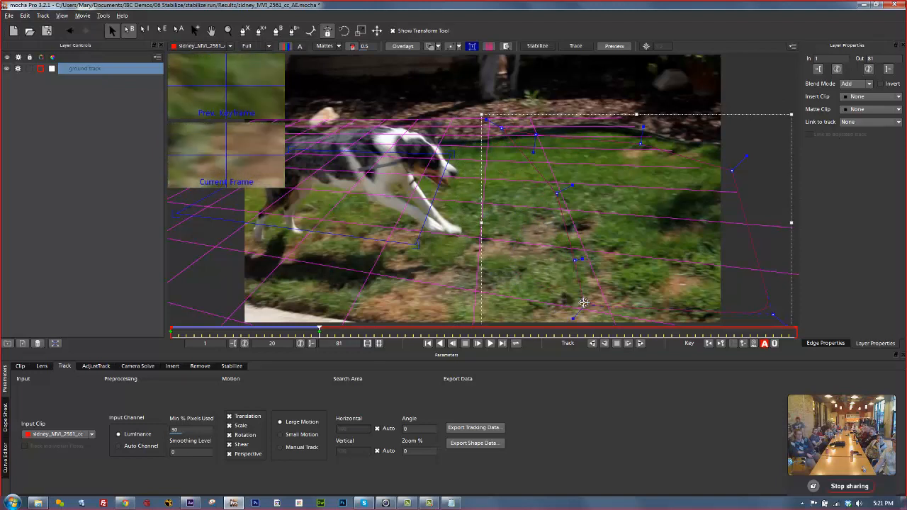
# Draw a closed seven-point X-spline around the dog on a new layer.
pyautogui.click(244, 30)
pyautogui.click(298, 110)
pyautogui.click(466, 139)
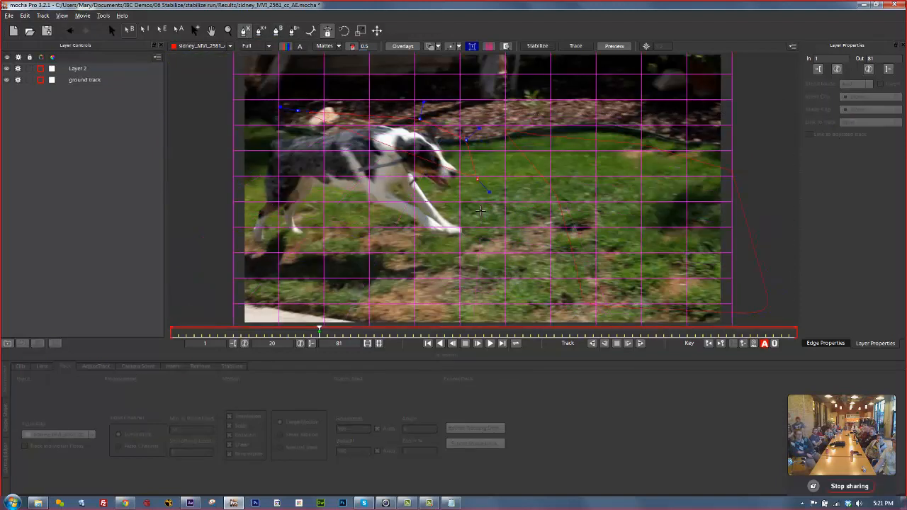
pyautogui.click(484, 222)
pyautogui.click(472, 253)
pyautogui.click(436, 282)
pyautogui.click(364, 296)
pyautogui.click(264, 312)
pyautogui.rightClick(295, 111)
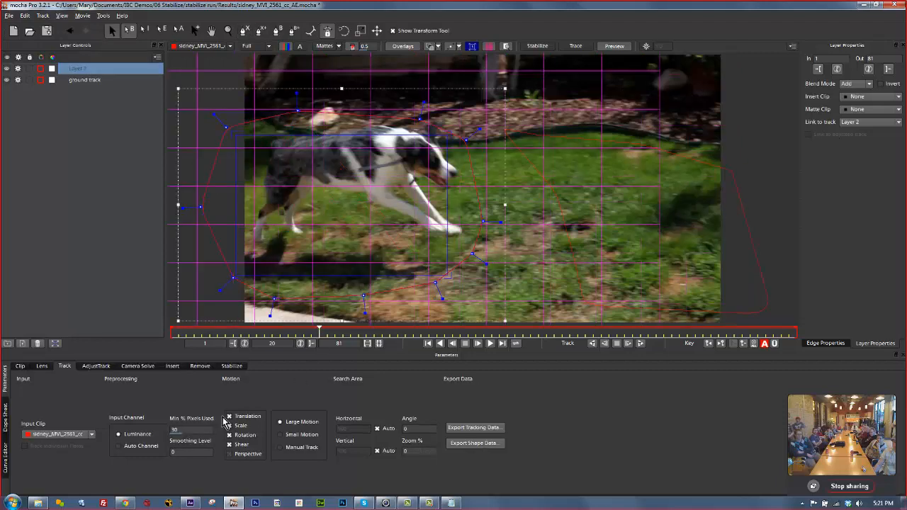
# Uncheck Shear, rename the layer 'dog track', and track it forward.
pyautogui.click(230, 445)
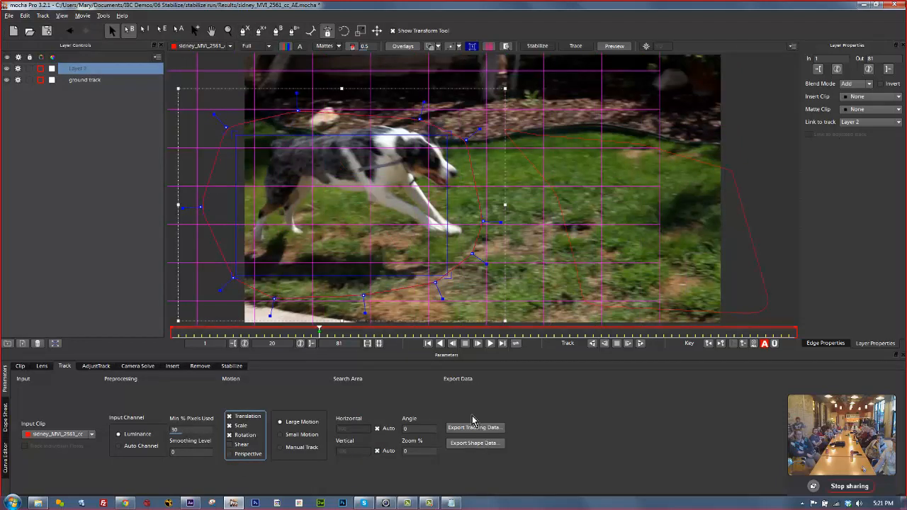
pyautogui.doubleClick(82, 68)
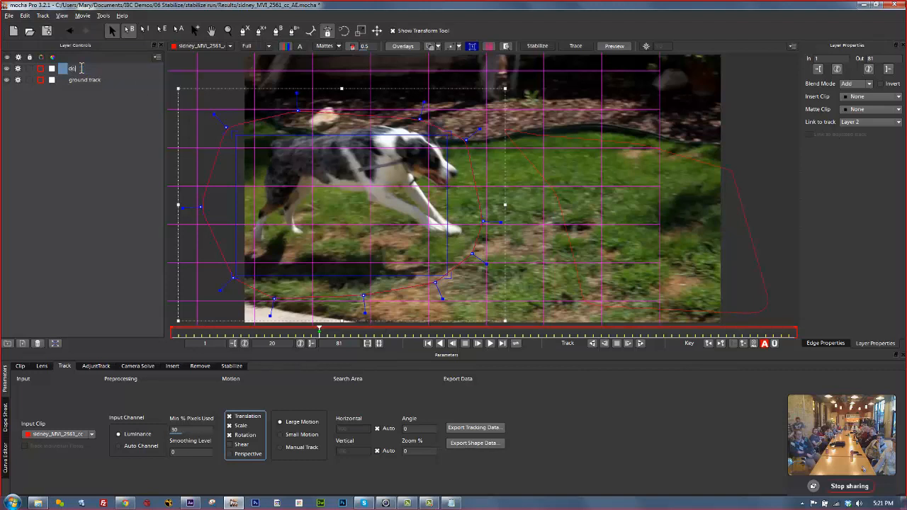
pyautogui.press('Return')
pyautogui.click(640, 344)
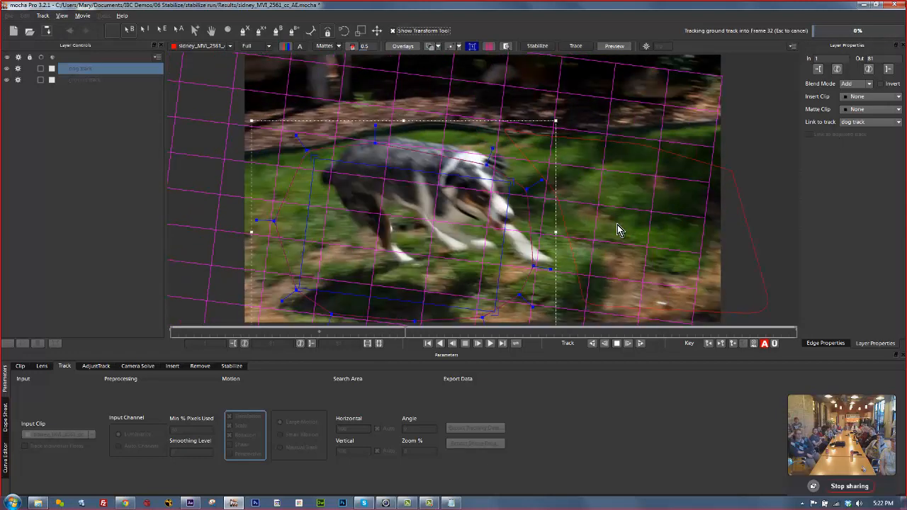
# Stop tracking, move three dog outline points back onto the dog, and resume tracking to frame 32.
pyautogui.click(618, 343)
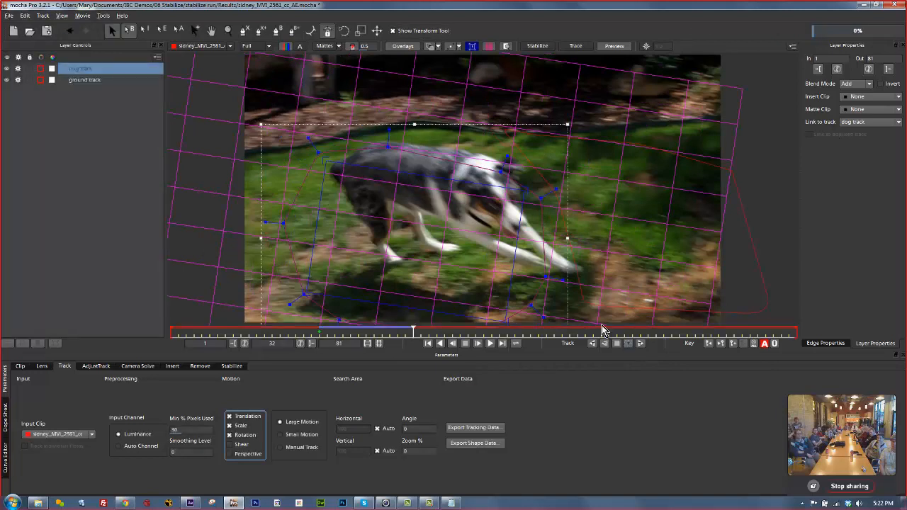
pyautogui.moveTo(572, 275); pyautogui.dragTo(612, 275)
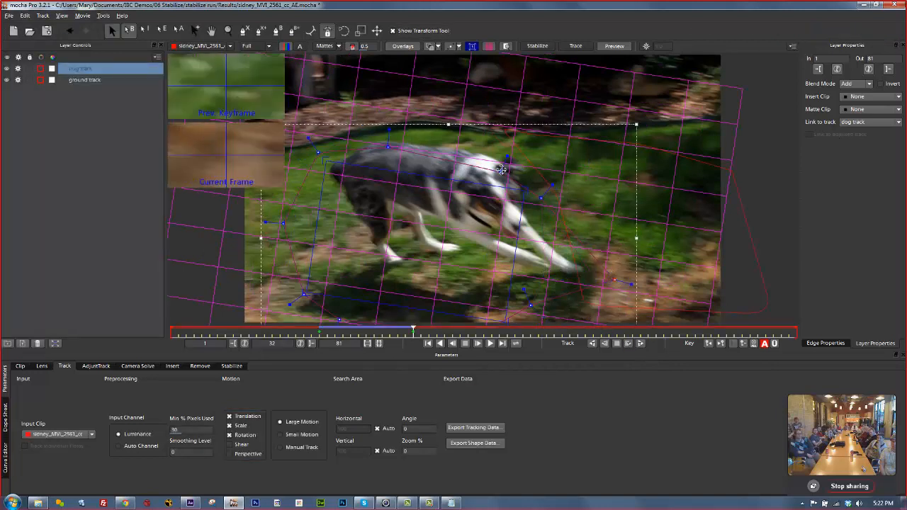
pyautogui.moveTo(502, 169); pyautogui.dragTo(498, 133)
pyautogui.moveTo(541, 198); pyautogui.dragTo(566, 168)
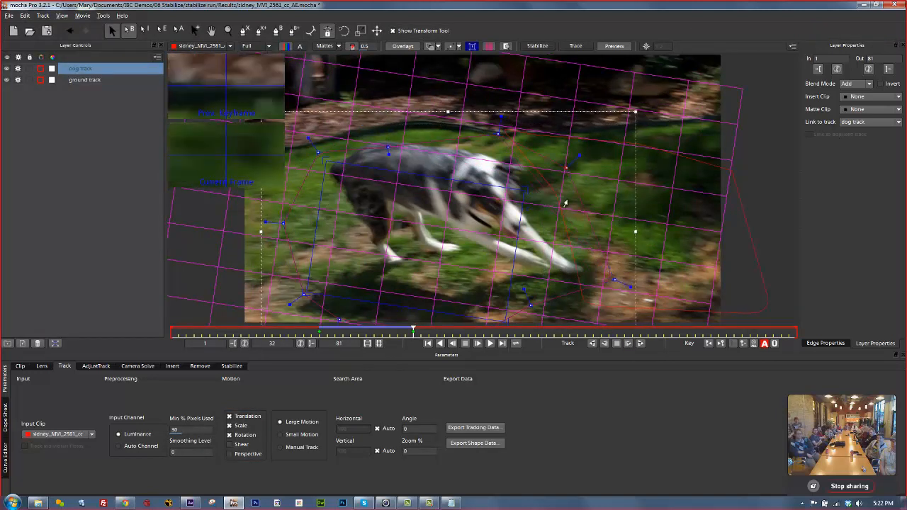
pyautogui.click(641, 343)
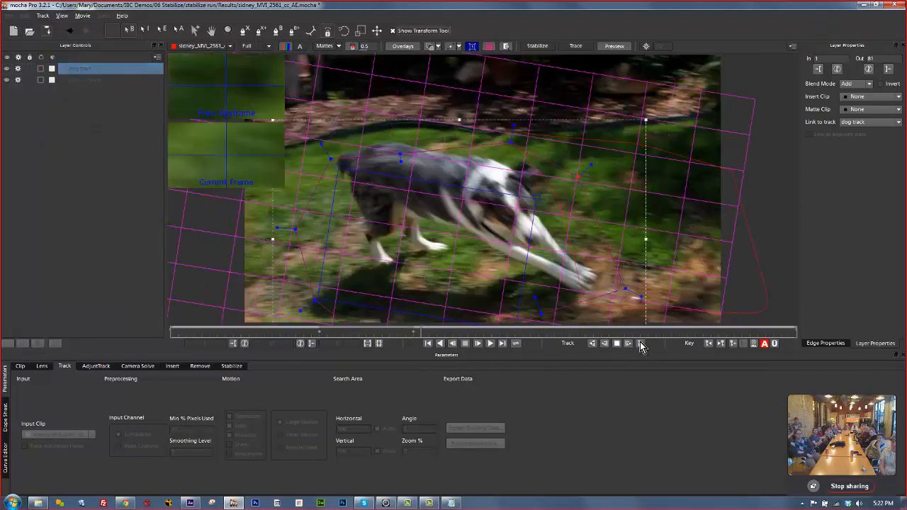
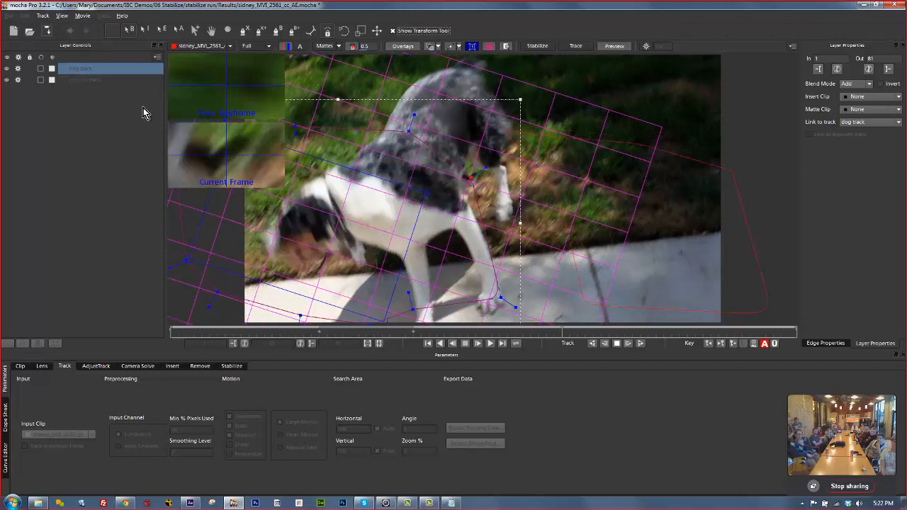
# Stop tracking, drag the ground track shape back onto the grass, and track it forward again.
pyautogui.click(617, 343)
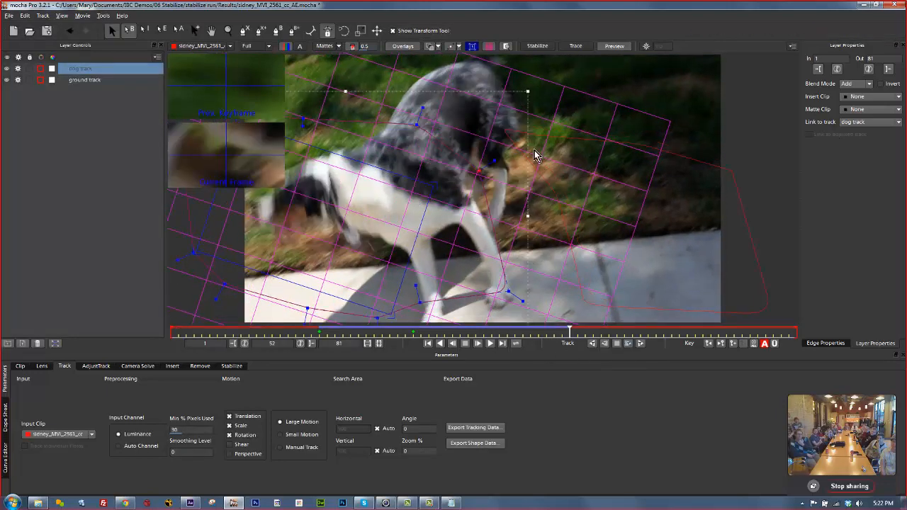
pyautogui.click(509, 141)
pyautogui.moveTo(504, 127); pyautogui.dragTo(583, 101)
pyautogui.click(641, 343)
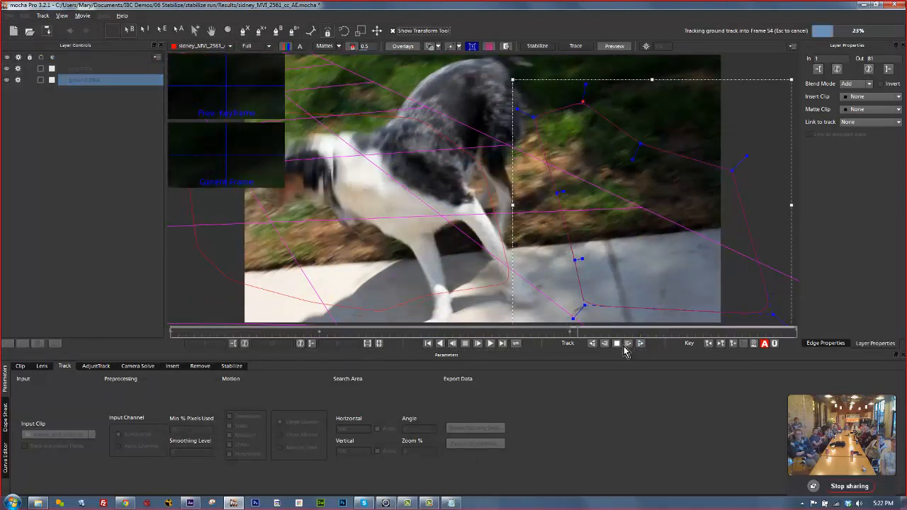
# Nudge two ground track points back onto the lawn and resume tracking forward.
pyautogui.click(617, 343)
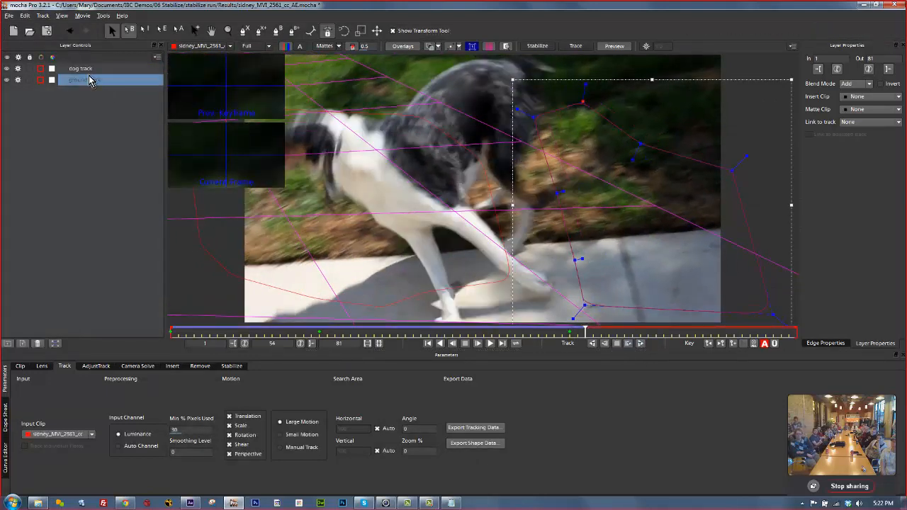
pyautogui.click(86, 69)
pyautogui.click(82, 80)
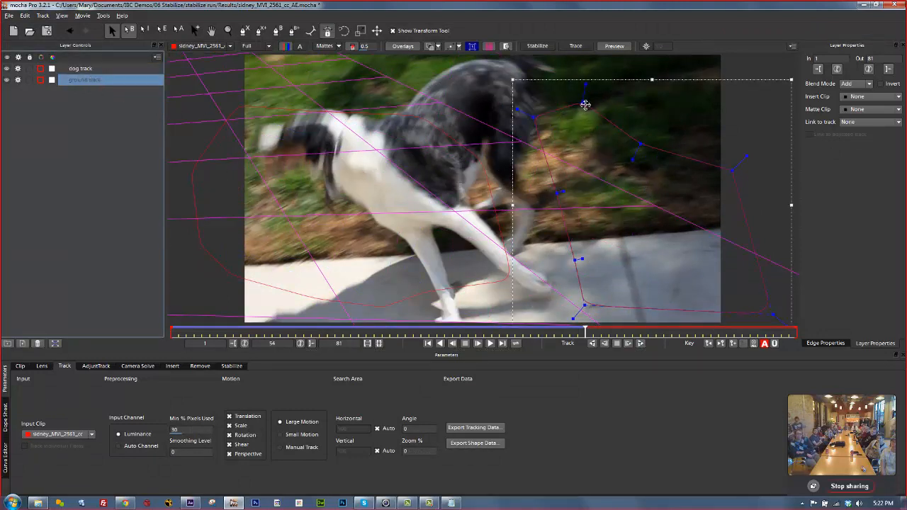
pyautogui.moveTo(586, 104); pyautogui.dragTo(606, 119)
pyautogui.moveTo(558, 193); pyautogui.dragTo(575, 205)
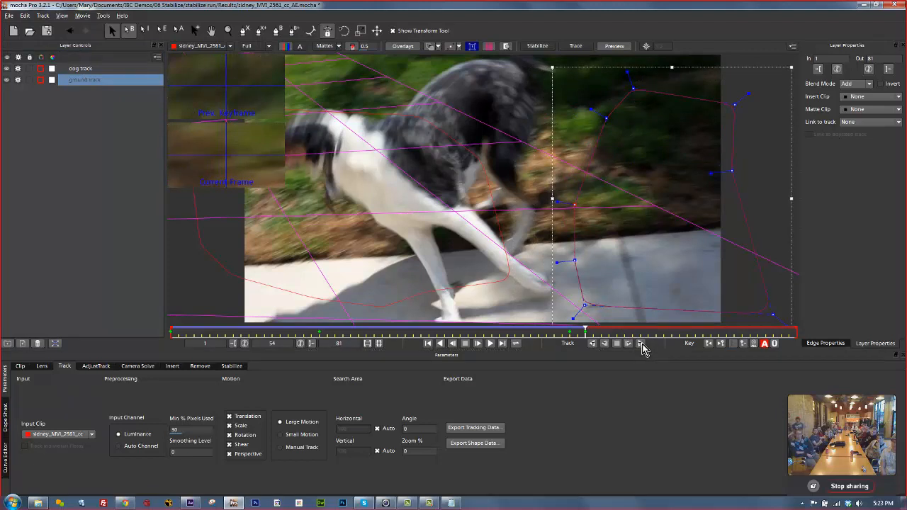
pyautogui.click(642, 343)
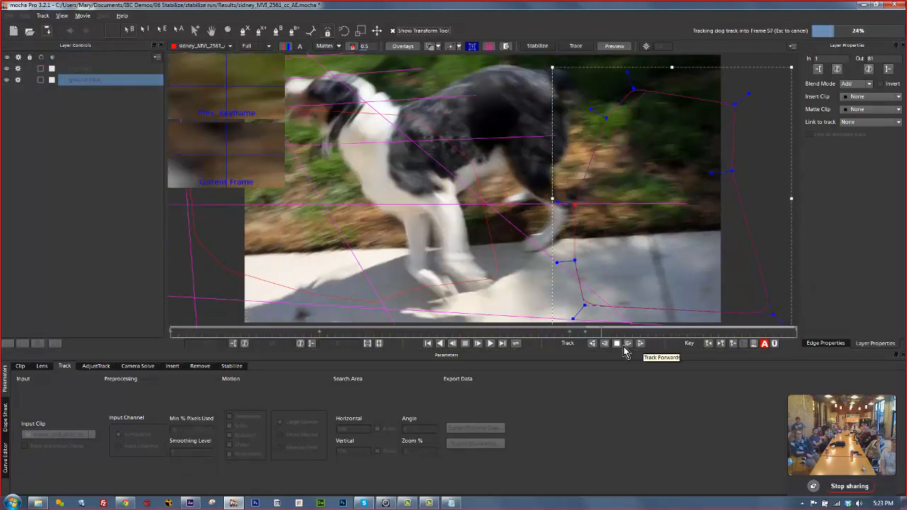
# Hide the dog track layer and continue tracking the ground toward frame 81.
pyautogui.click(616, 344)
pyautogui.click(18, 69)
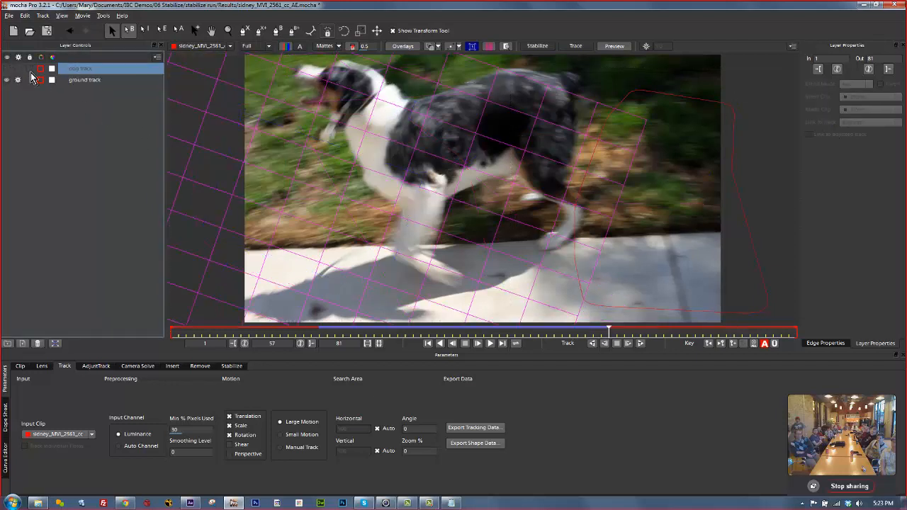
pyautogui.click(641, 344)
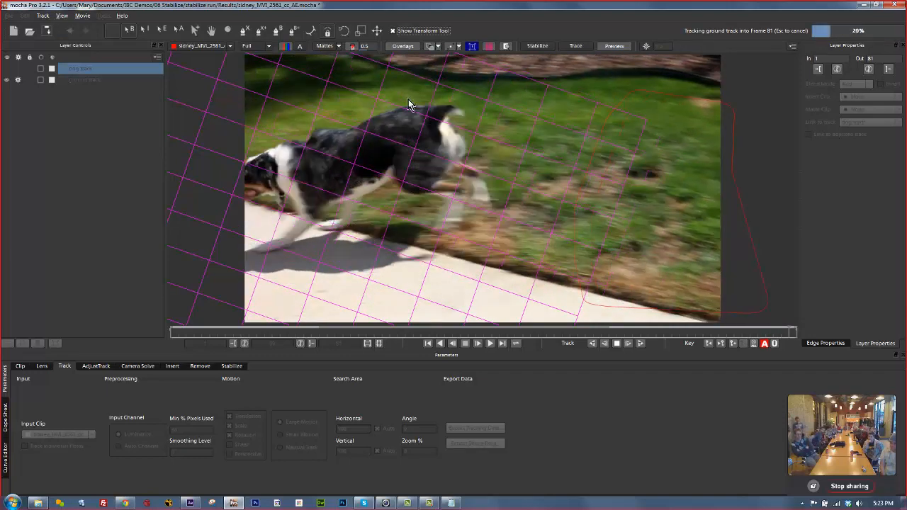
pyautogui.click(251, 47)
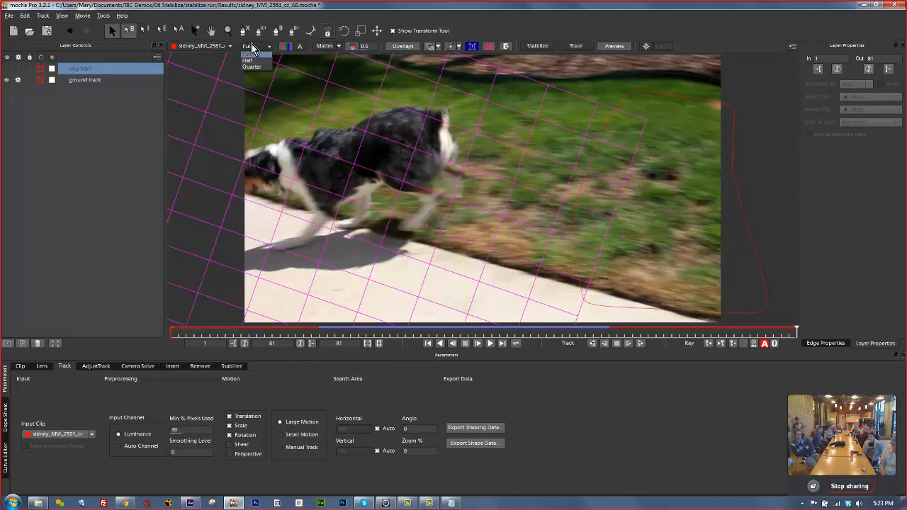
pyautogui.click(253, 46)
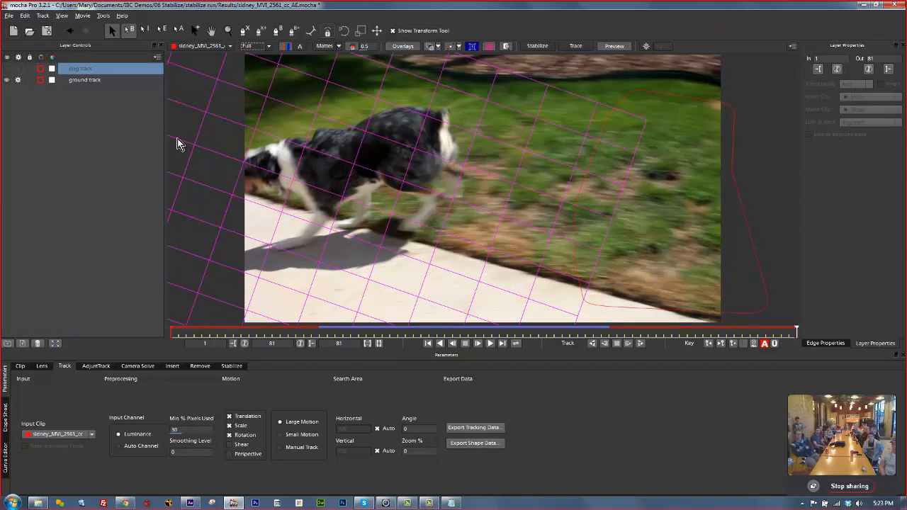
pyautogui.click(98, 81)
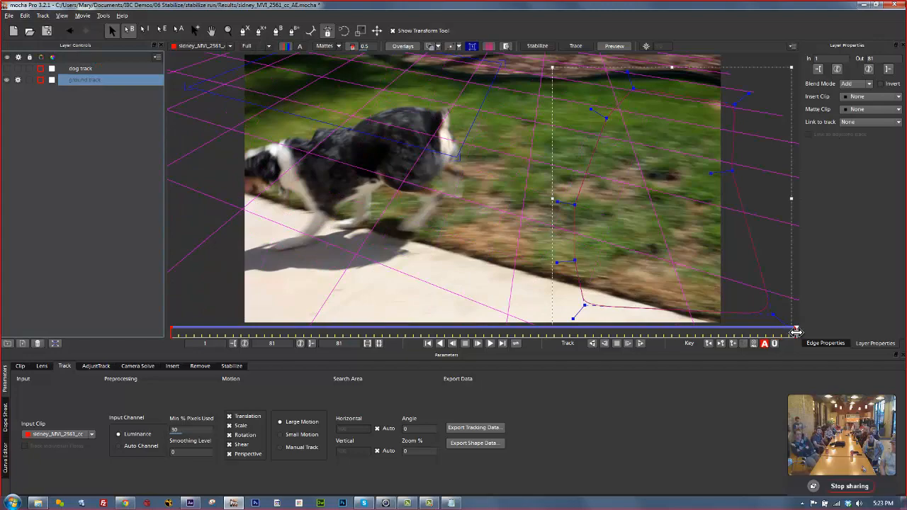
pyautogui.moveTo(794, 330); pyautogui.dragTo(515, 309)
pyautogui.click(258, 46)
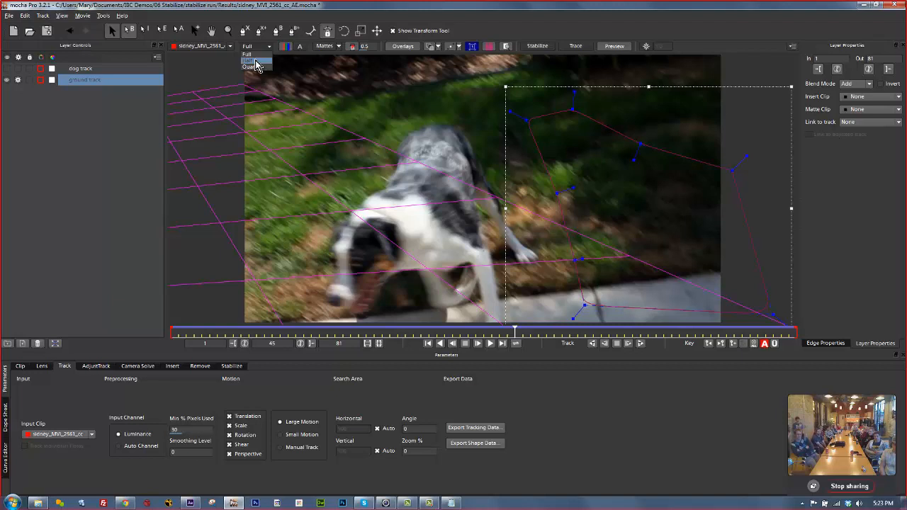
pyautogui.click(262, 55)
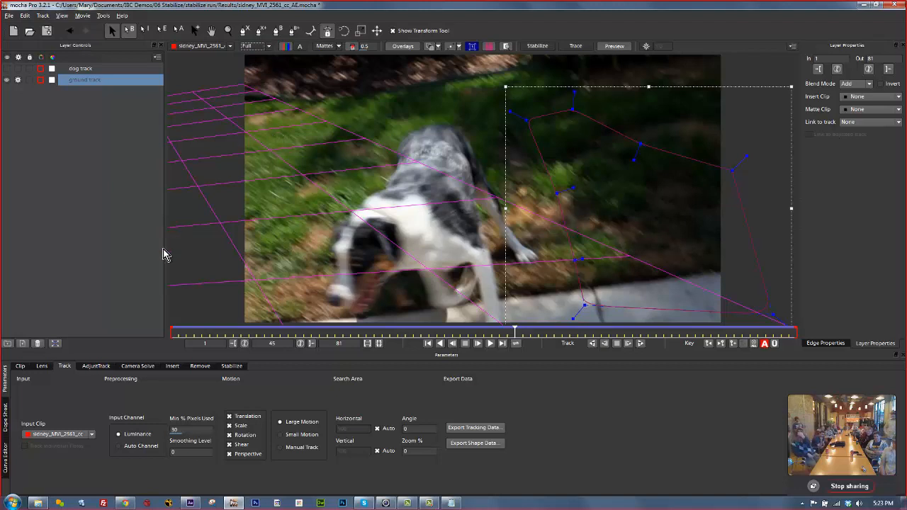
pyautogui.click(365, 503)
pyautogui.click(364, 503)
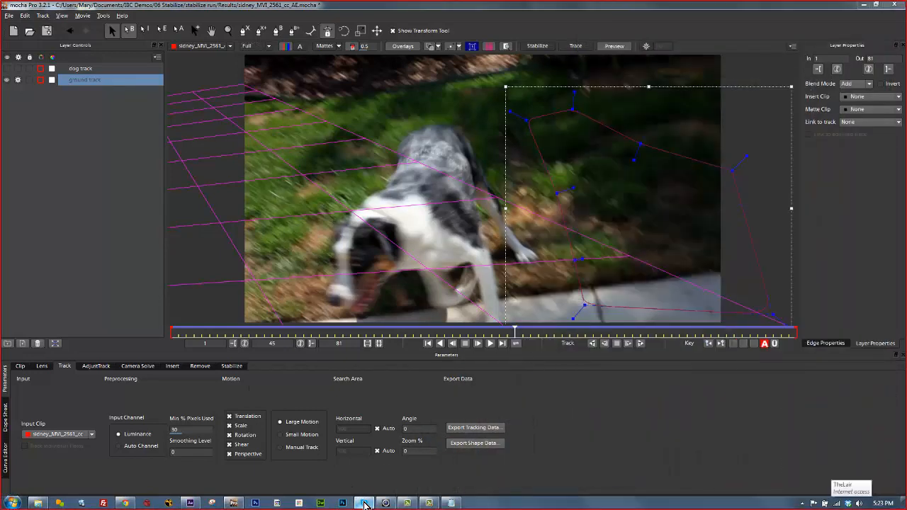
pyautogui.click(364, 503)
pyautogui.click(366, 502)
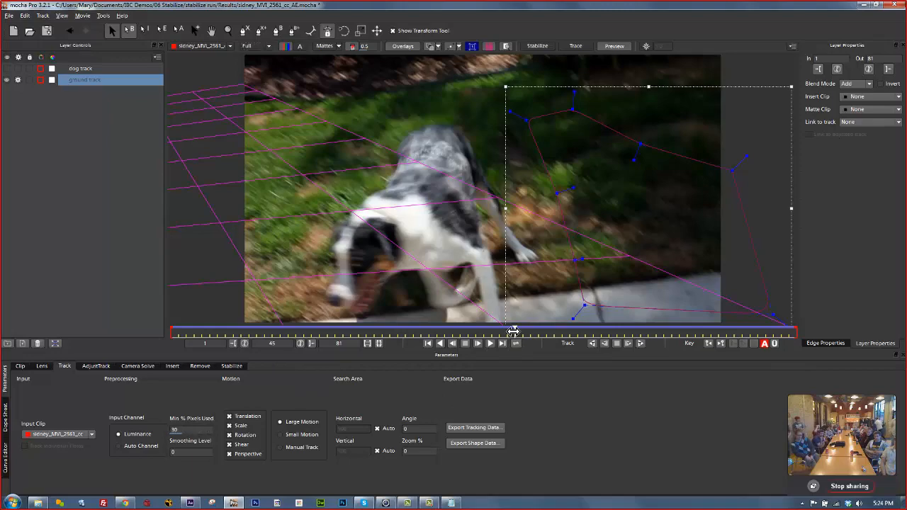
pyautogui.moveTo(513, 331); pyautogui.dragTo(92, 318)
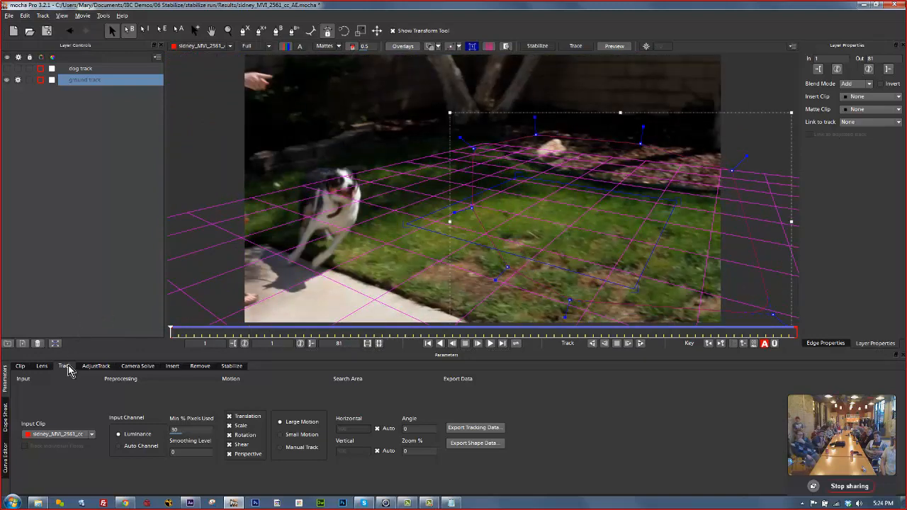
# Open the Stabilize settings, turn off overlays, and scrub through the steadied dog preview.
pyautogui.click(229, 366)
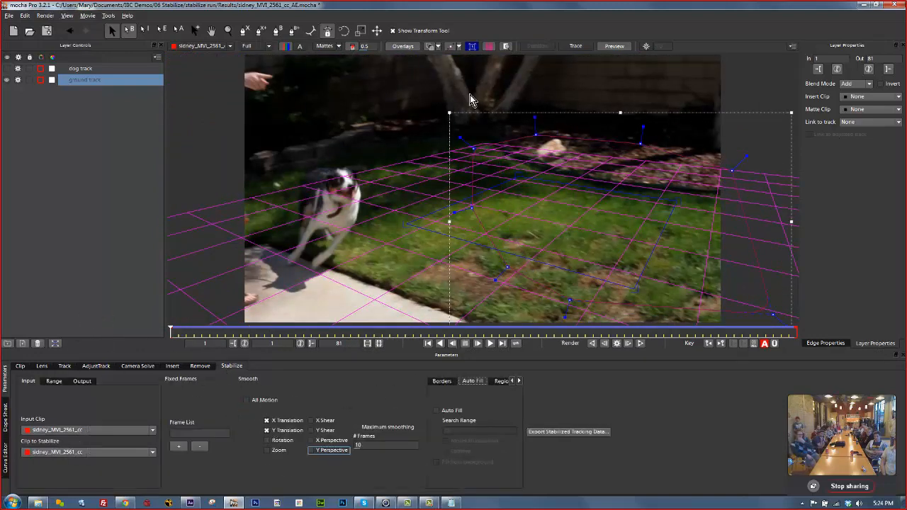
pyautogui.click(403, 46)
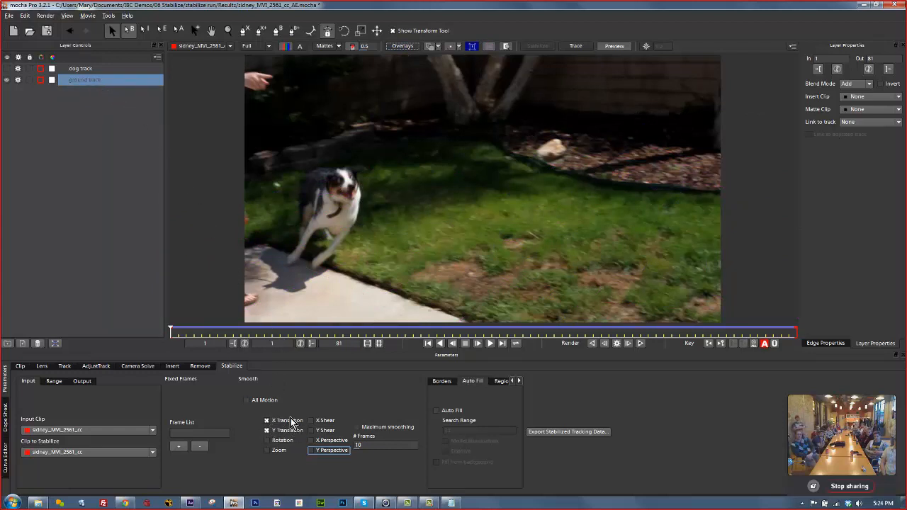
pyautogui.moveTo(172, 332); pyautogui.dragTo(445, 325)
pyautogui.moveTo(531, 324); pyautogui.dragTo(90, 309)
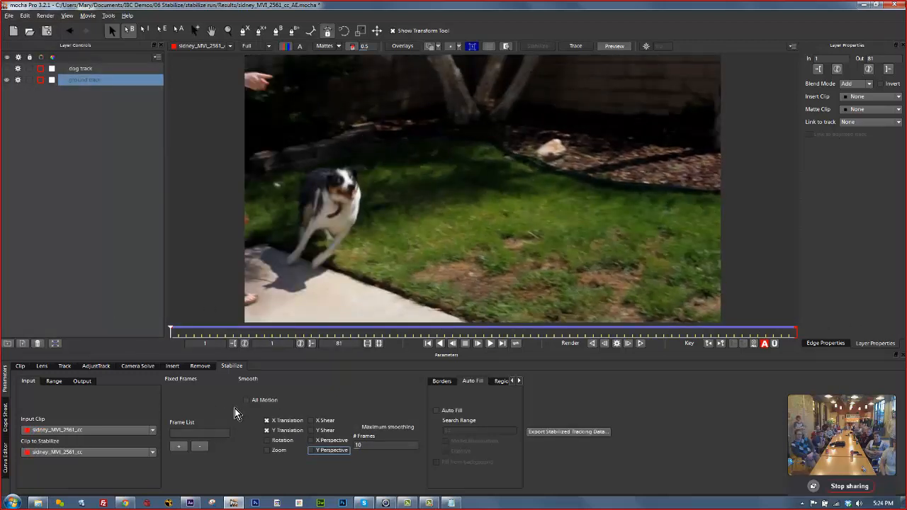
# Add frames 1, 81 and 45 as fixed stabilization frames.
pyautogui.click(178, 446)
pyautogui.moveTo(170, 332); pyautogui.dragTo(612, 352)
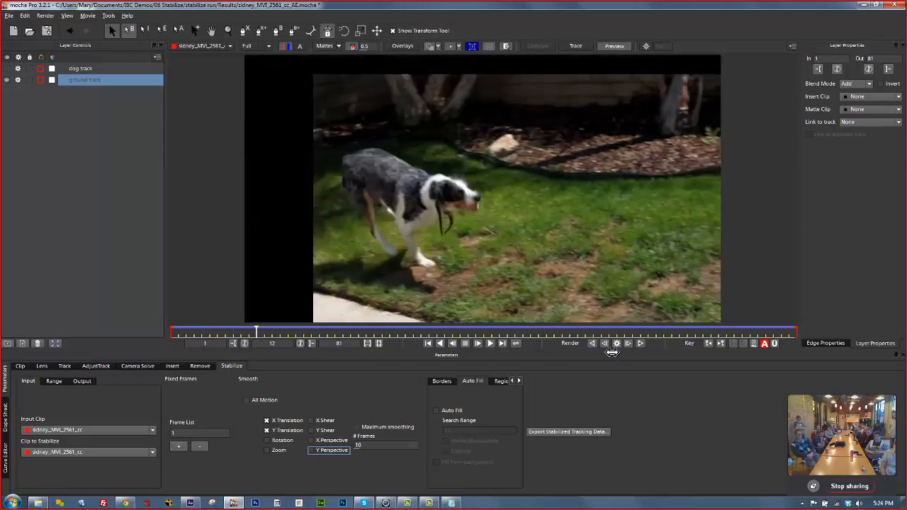
pyautogui.click(178, 446)
pyautogui.moveTo(795, 332); pyautogui.dragTo(498, 333)
pyautogui.click(180, 447)
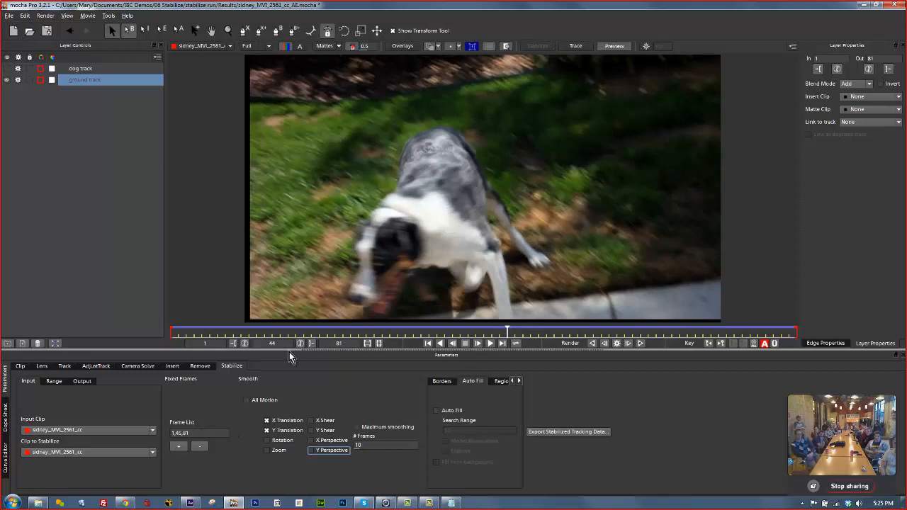
pyautogui.moveTo(508, 334); pyautogui.dragTo(506, 333)
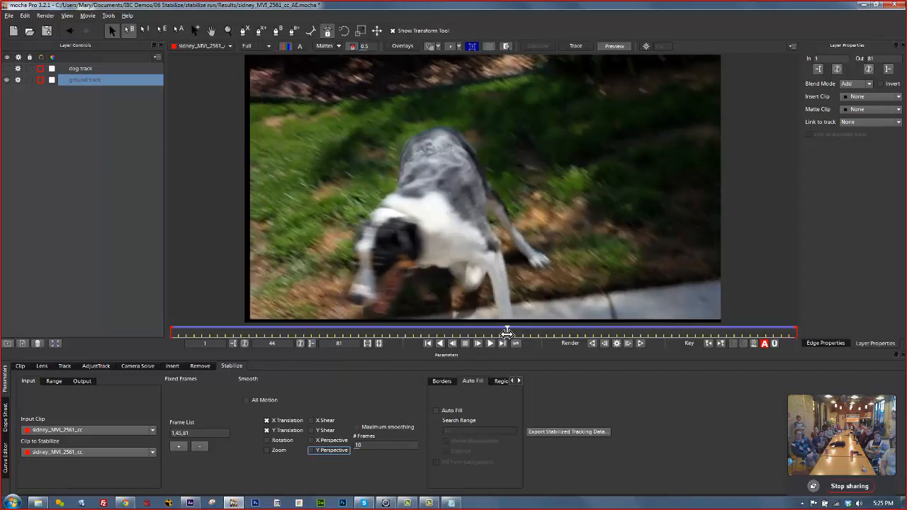
pyautogui.click(445, 383)
# Enable Centre, Zoom and Apply crop borders, then play the stabilized dog clip from the start.
pyautogui.click(459, 425)
pyautogui.click(459, 437)
pyautogui.click(468, 448)
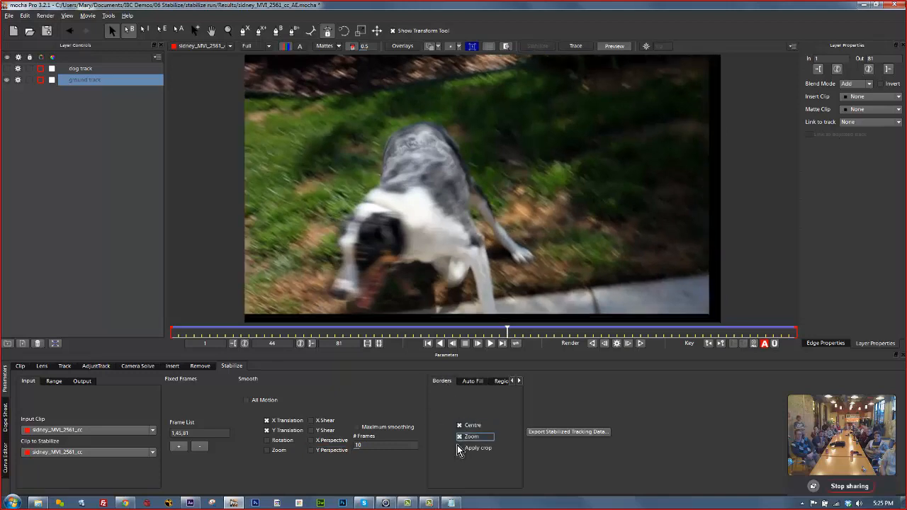
pyautogui.moveTo(505, 332); pyautogui.dragTo(119, 322)
pyautogui.click(490, 344)
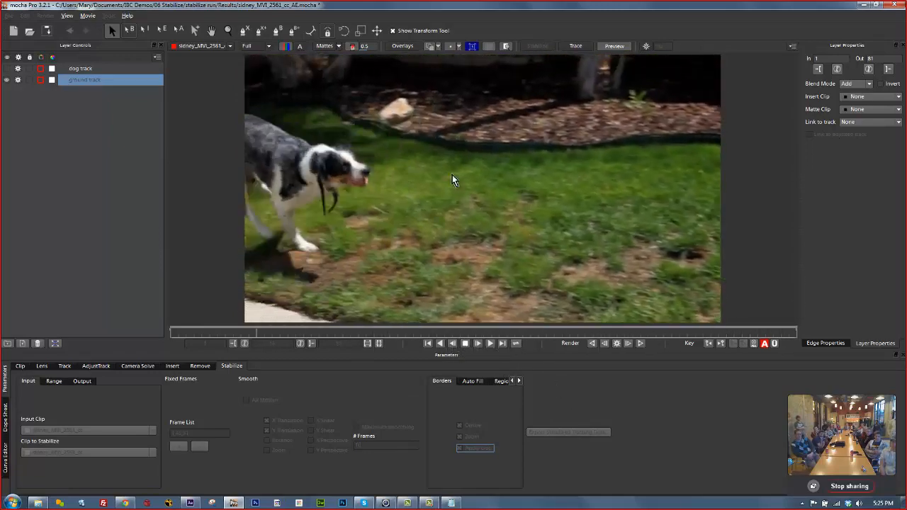
pyautogui.click(468, 345)
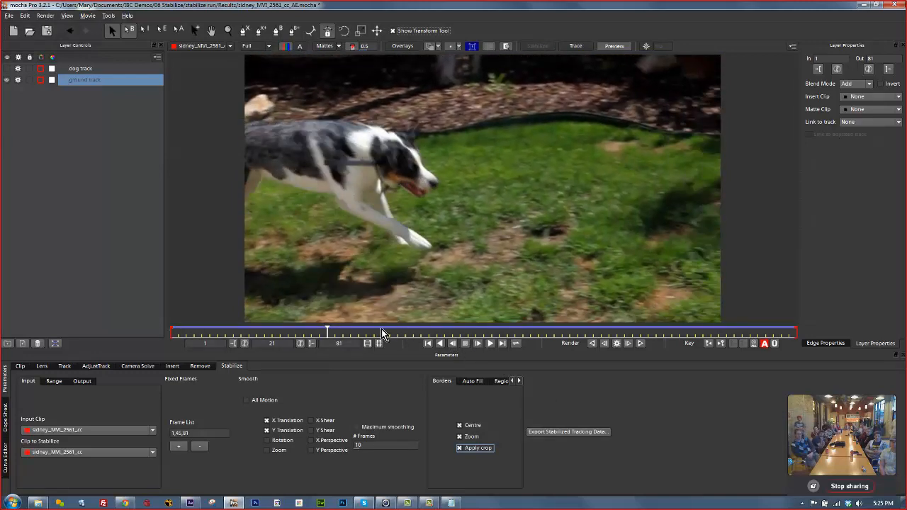
pyautogui.moveTo(333, 333); pyautogui.dragTo(153, 336)
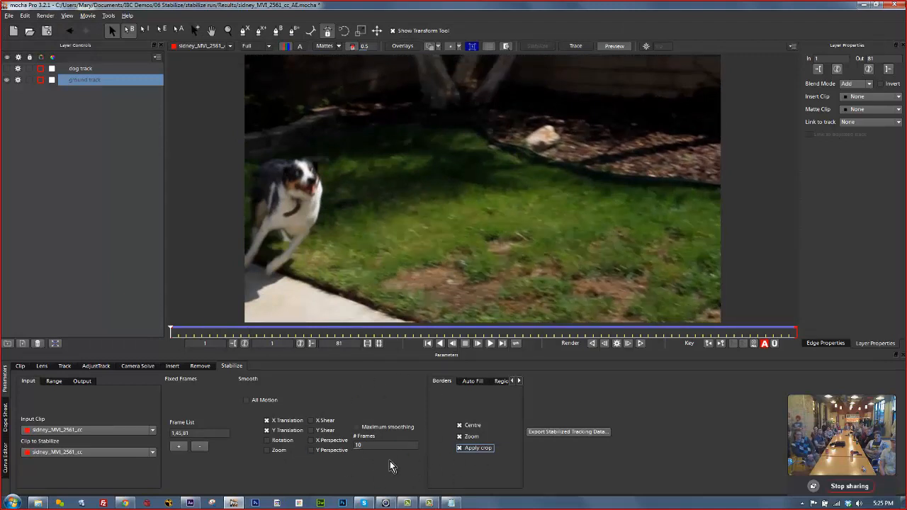
# Set smoothing to 3 frames and play the stabilized dog clip, stopping at frame 15.
pyautogui.doubleClick(376, 447)
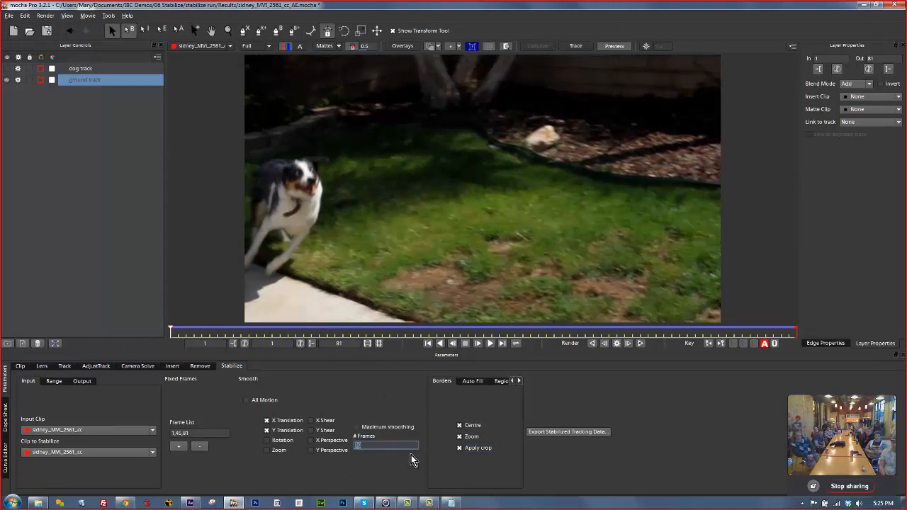
pyautogui.write('3')
pyautogui.press('Tab')
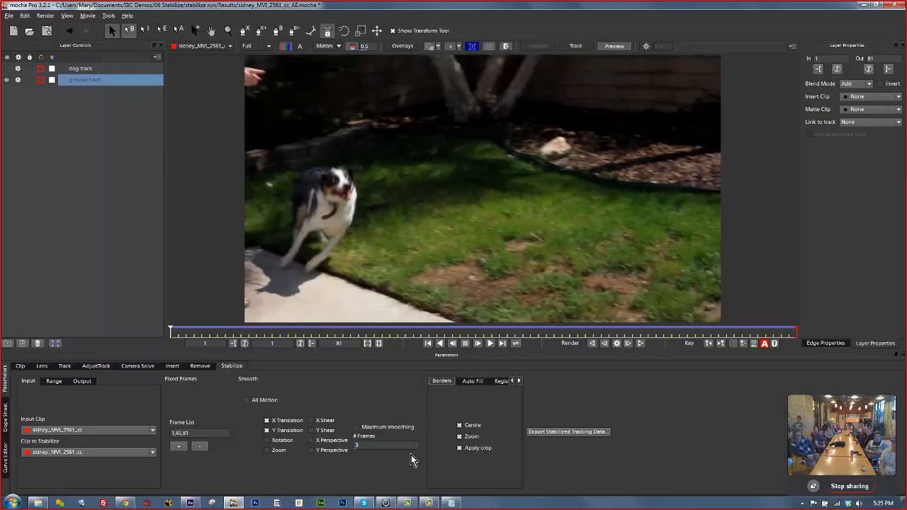
pyautogui.click(489, 343)
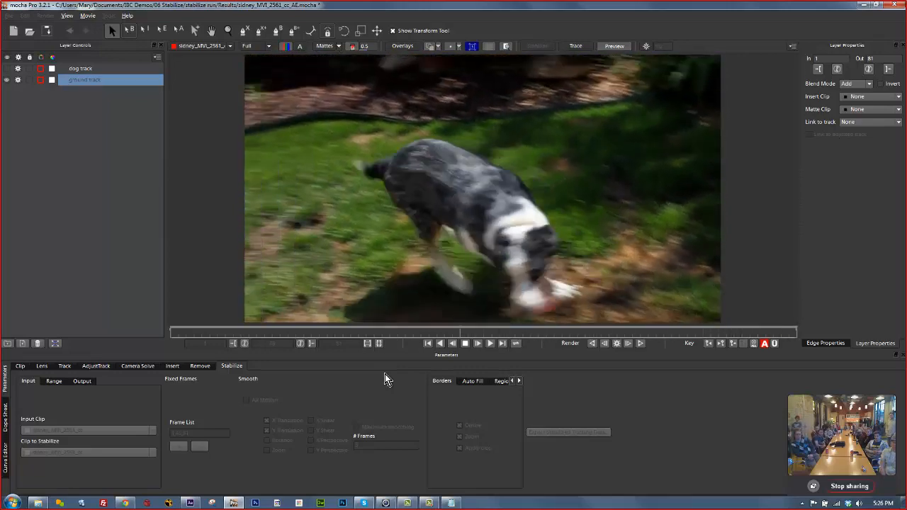
pyautogui.press('space')
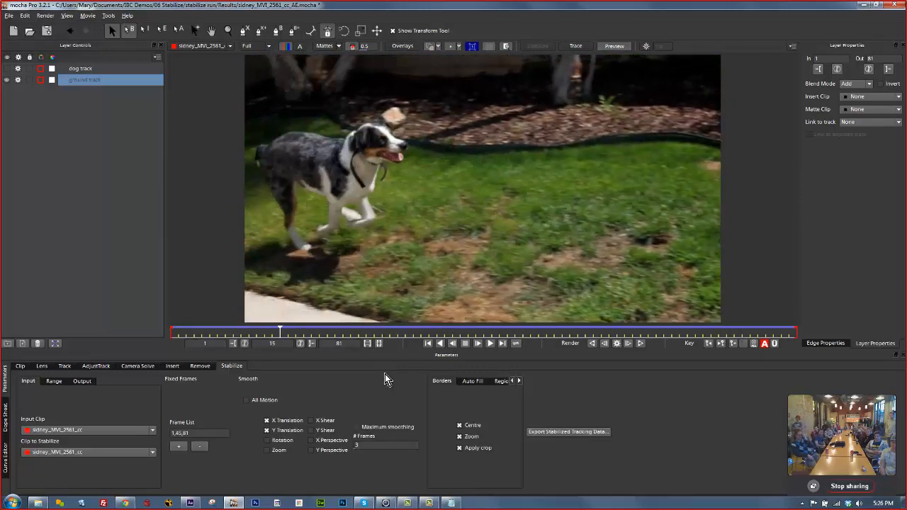
# Open CAMPING_Dir_WIP11_Rev_wGoogleEarthPinch_WP.mocha from Desktop > siggraph 2013 > 06 Stabilize > google camping kid > Results.
pyautogui.click(9, 15)
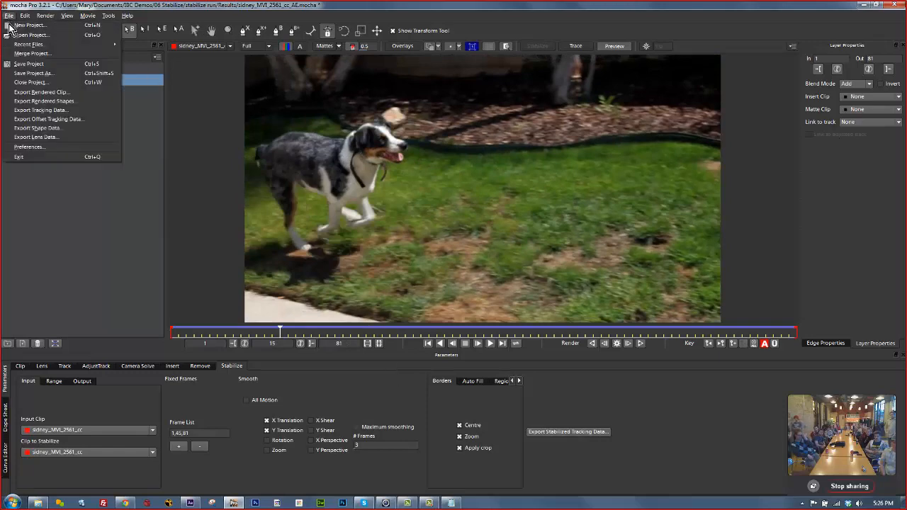
pyautogui.click(21, 32)
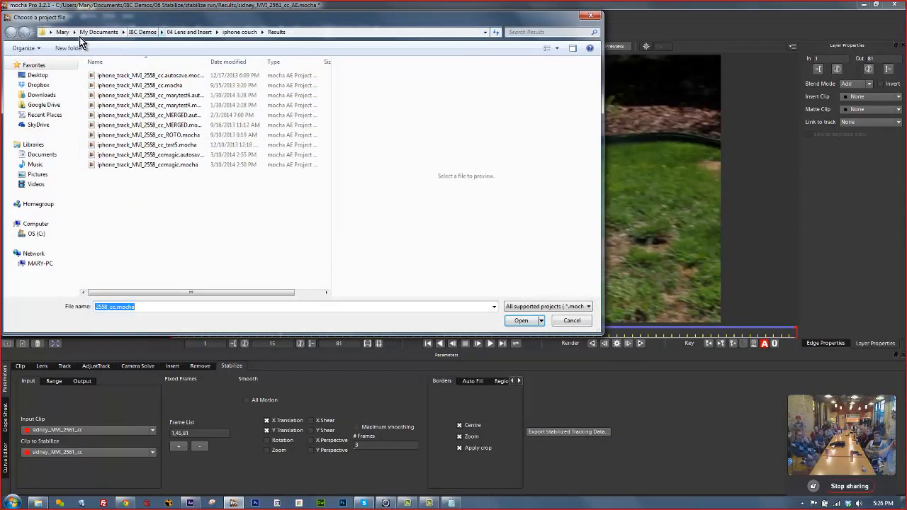
pyautogui.click(39, 76)
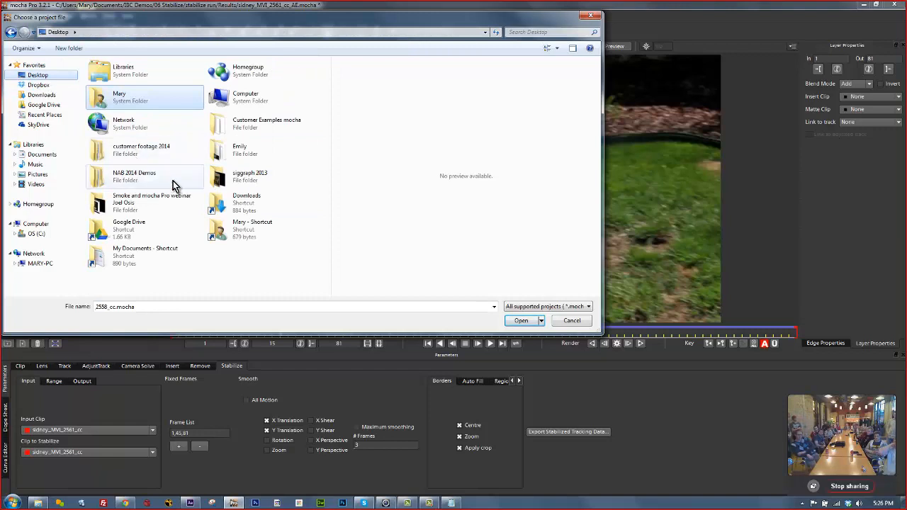
pyautogui.click(249, 182)
pyautogui.doubleClick(250, 182)
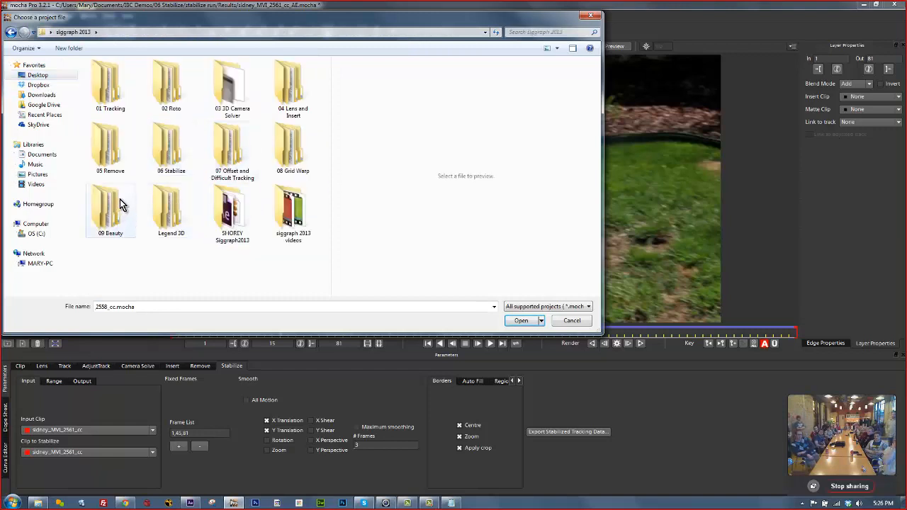
pyautogui.doubleClick(165, 142)
pyautogui.doubleClick(122, 96)
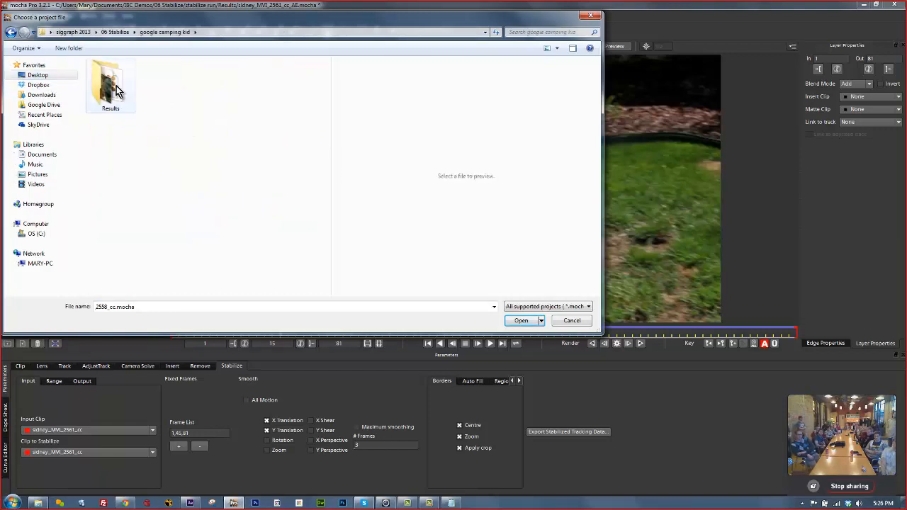
pyautogui.doubleClick(115, 94)
pyautogui.click(152, 85)
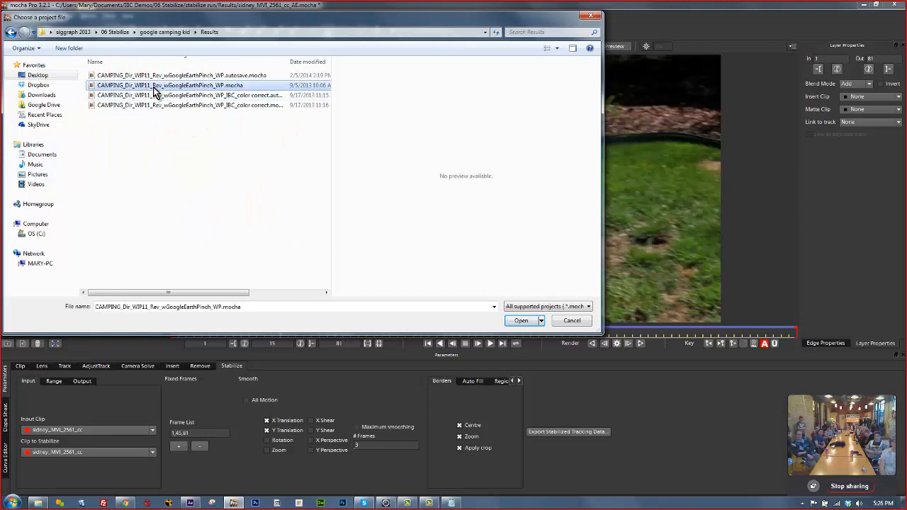
pyautogui.click(522, 320)
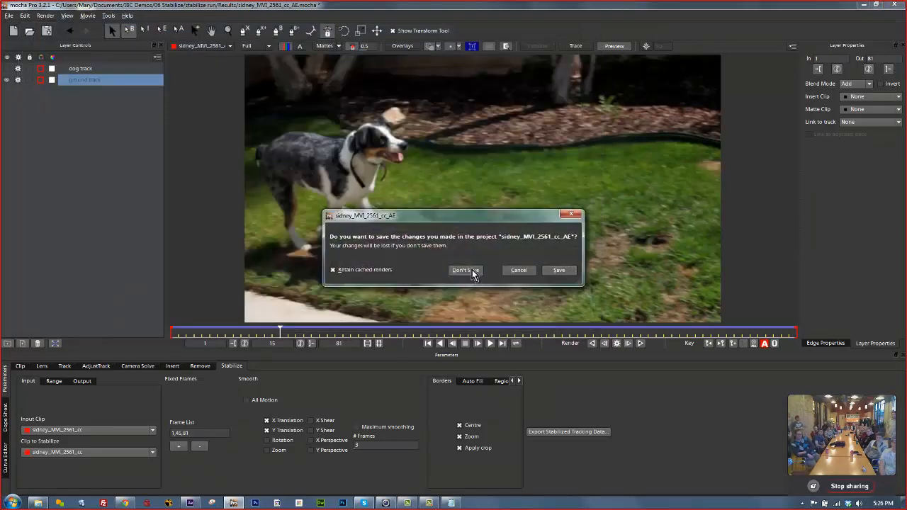
# Discard the dog project's changes, zoom and pan onto the boy and man, and play the clip.
pyautogui.click(472, 269)
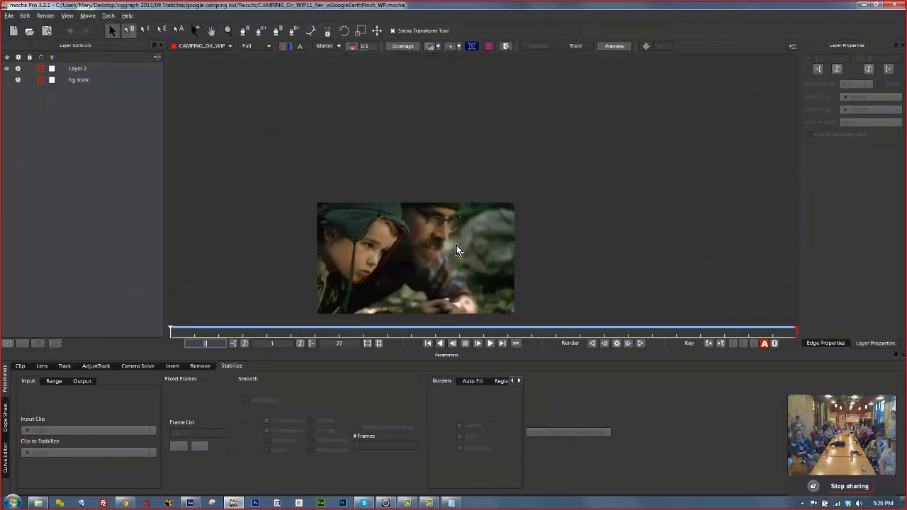
pyautogui.click(211, 30)
pyautogui.scroll(5, 397, 256)
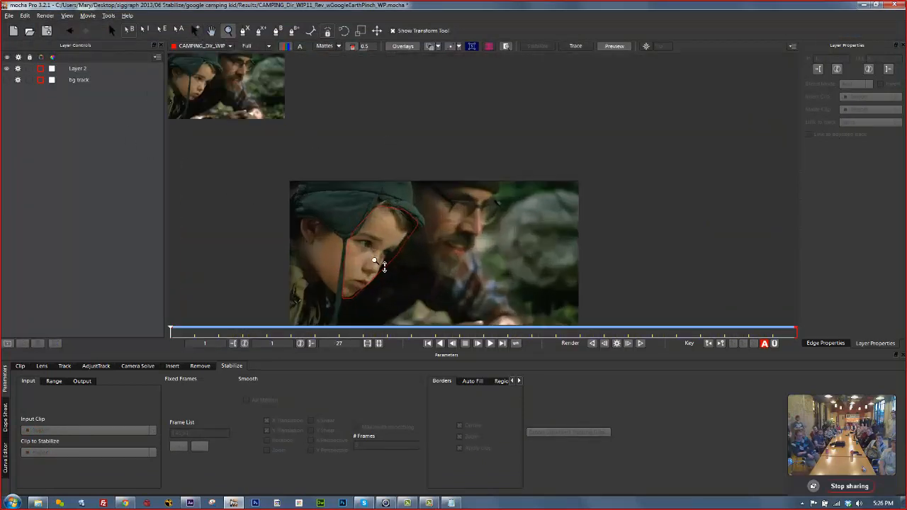
pyautogui.moveTo(464, 184); pyautogui.dragTo(436, 198)
pyautogui.press('z')
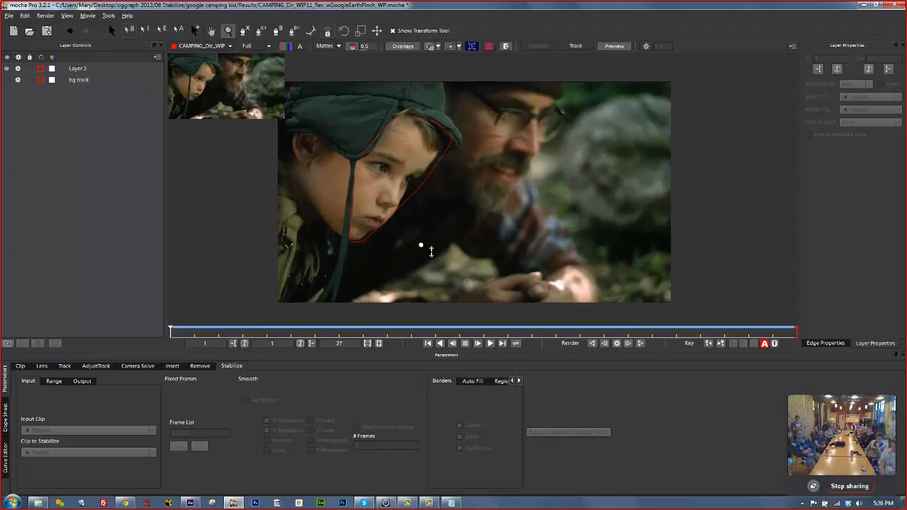
pyautogui.press('space')
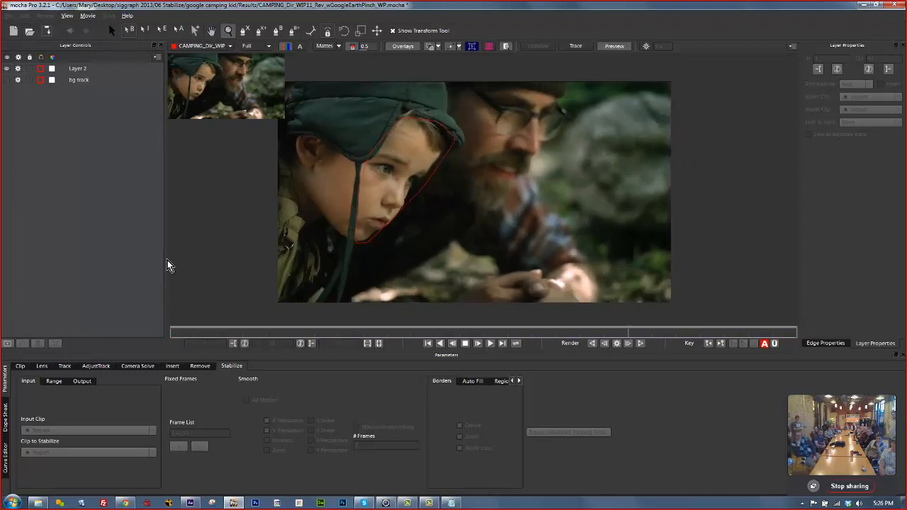
pyautogui.press('space')
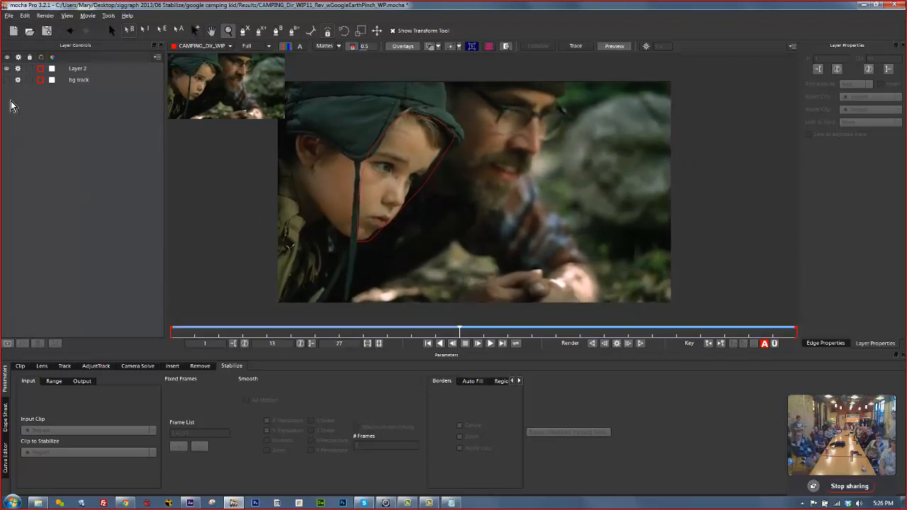
# Select the bg track layer, hide overlays, and play the clip to frame 11.
pyautogui.click(81, 81)
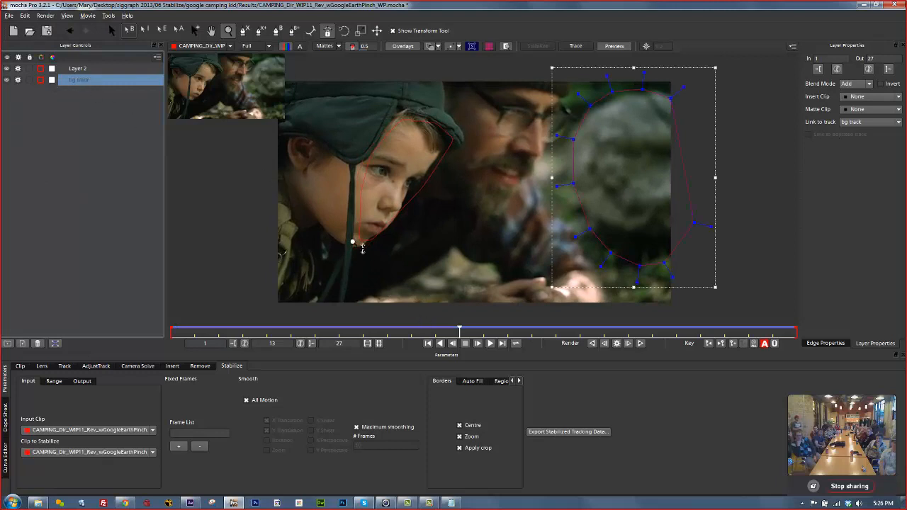
pyautogui.click(404, 49)
pyautogui.press('space')
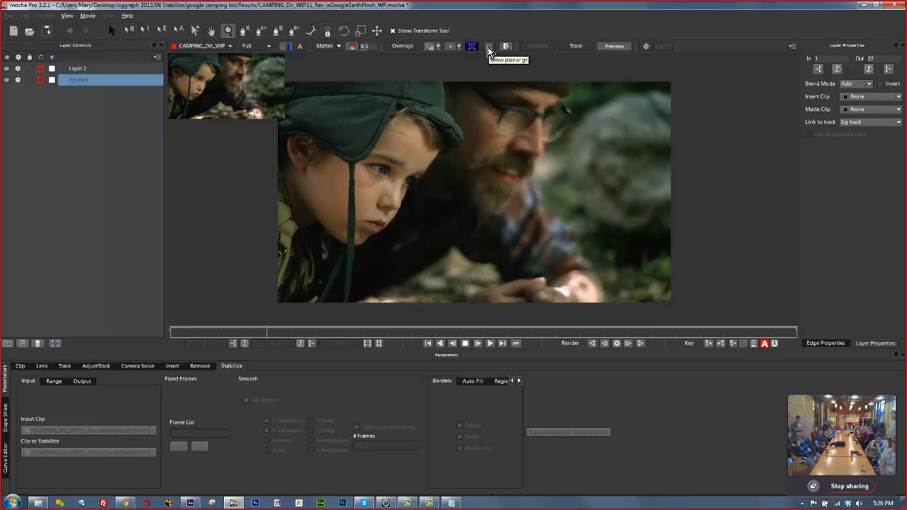
pyautogui.press('space')
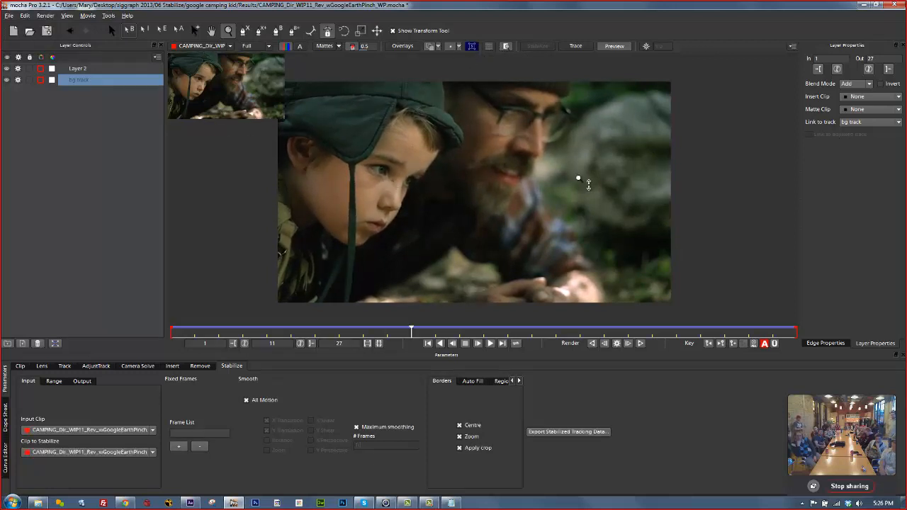
# Select Layer 2 as the stabilization track and play the camping clip.
pyautogui.click(76, 69)
pyautogui.press('space')
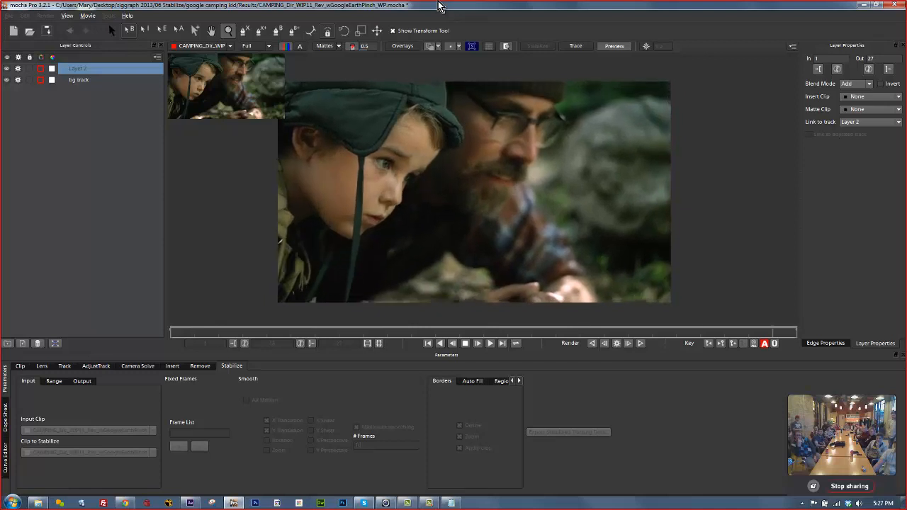
# Turn off Maximum smoothing, keep 3-frame smoothing, and play the stabilized camping clip.
pyautogui.click(357, 428)
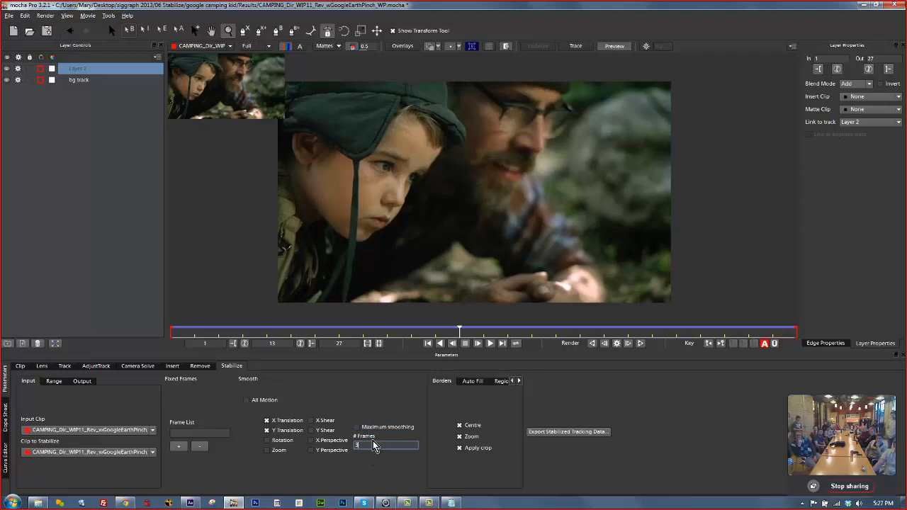
pyautogui.press('Return')
pyautogui.press('space')
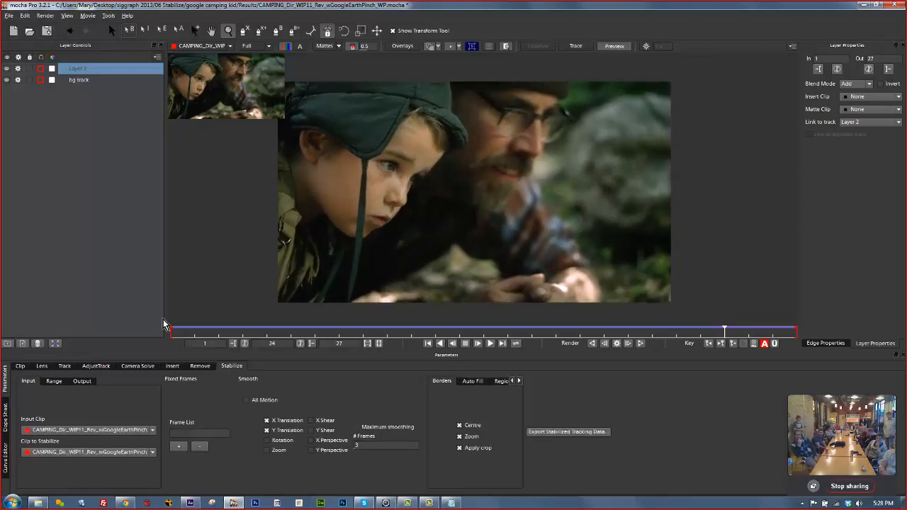
# Cycle through the Clip, Lens, Track, AdjustTrack, Camera Solve and Stabilize tabs, ending on Track parameters.
pyautogui.click(22, 366)
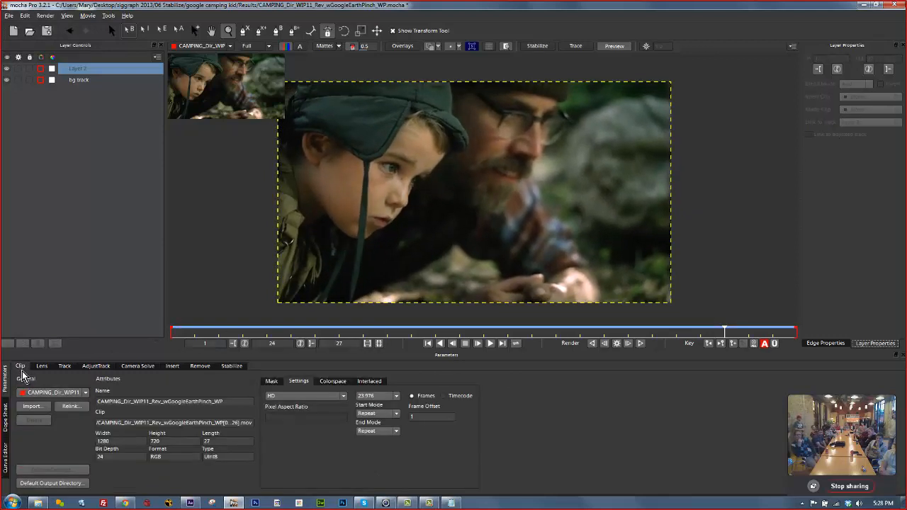
pyautogui.click(63, 366)
pyautogui.click(95, 366)
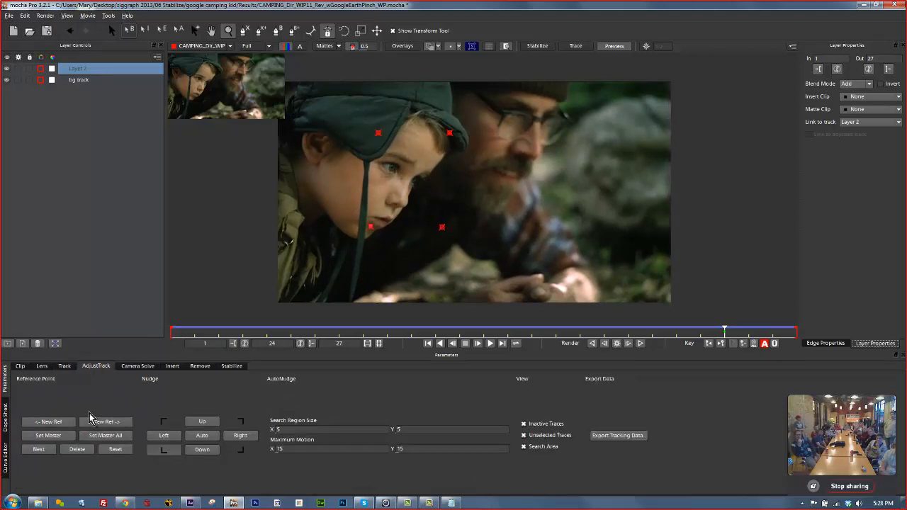
pyautogui.click(20, 367)
pyautogui.click(42, 366)
pyautogui.click(64, 366)
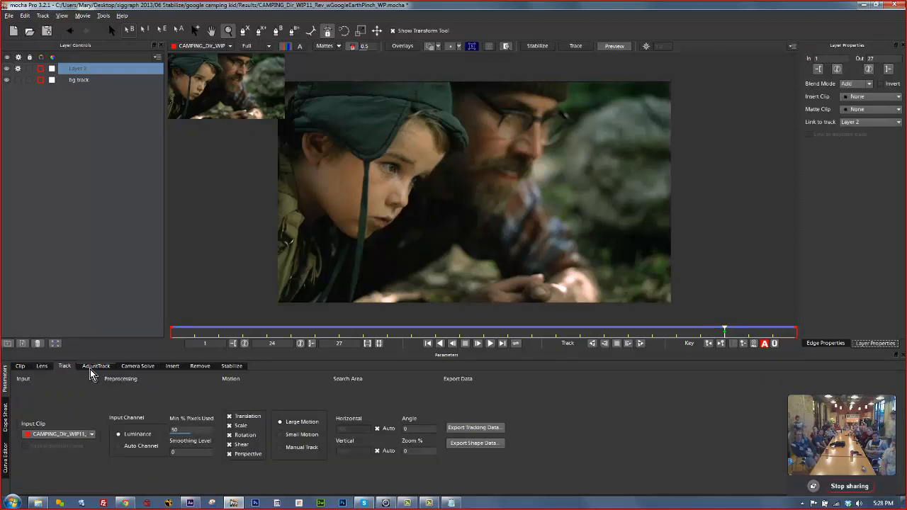
pyautogui.click(95, 365)
pyautogui.click(138, 366)
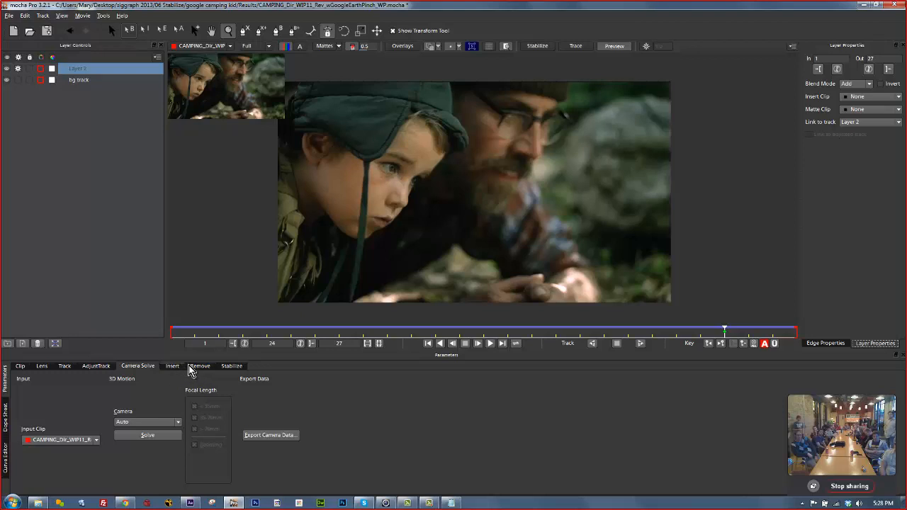
pyautogui.click(231, 366)
pyautogui.click(64, 365)
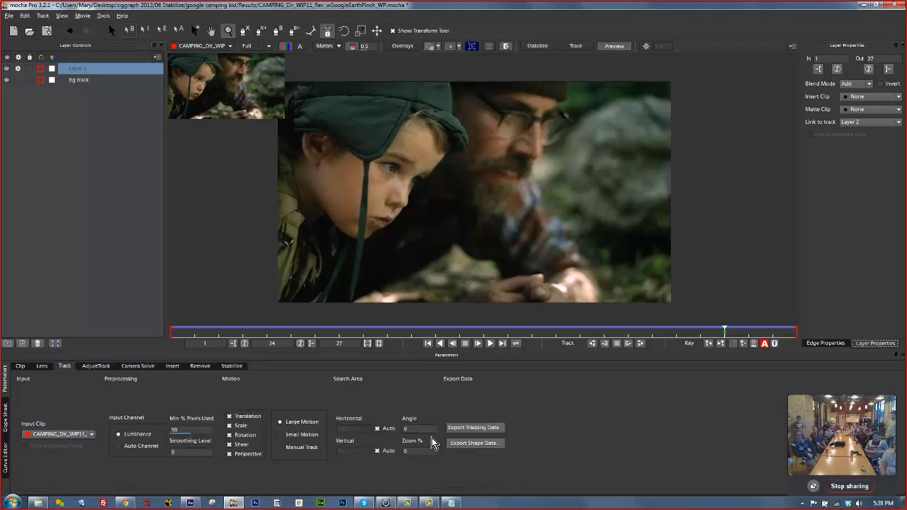
pyautogui.click(474, 428)
# Check the export format list, leave it unchanged, and close Export Tracking Data without exporting.
pyautogui.click(544, 238)
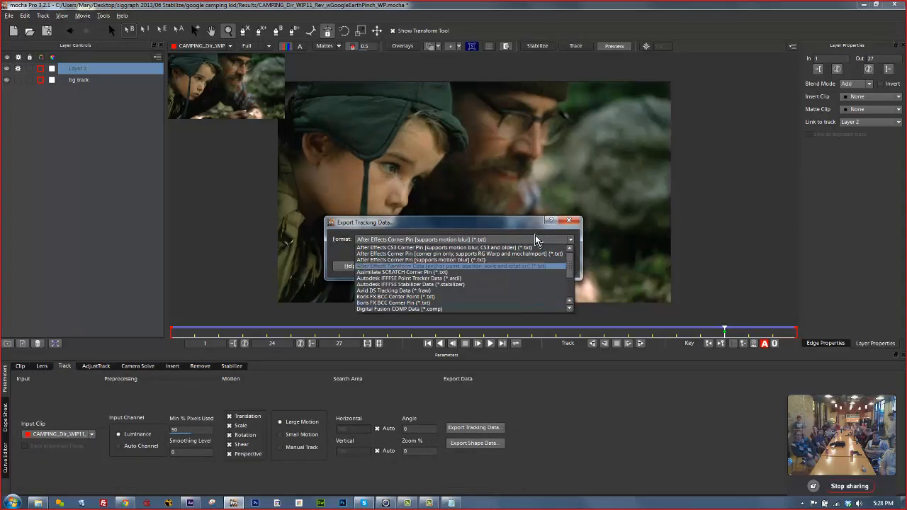
pyautogui.click(574, 220)
pyautogui.click(571, 220)
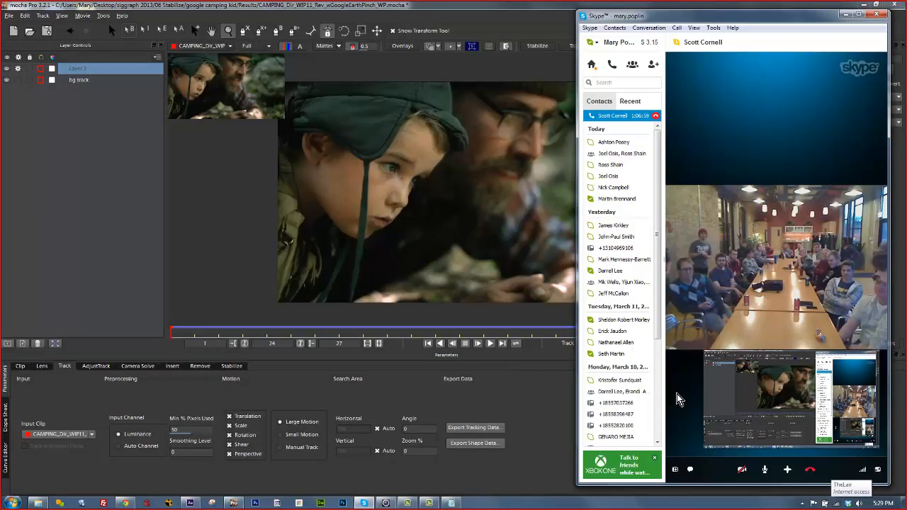
# Bring the Camtasia Studio editor and the Skype call window in front of mocha Pro.
pyautogui.click(429, 504)
pyautogui.click(452, 503)
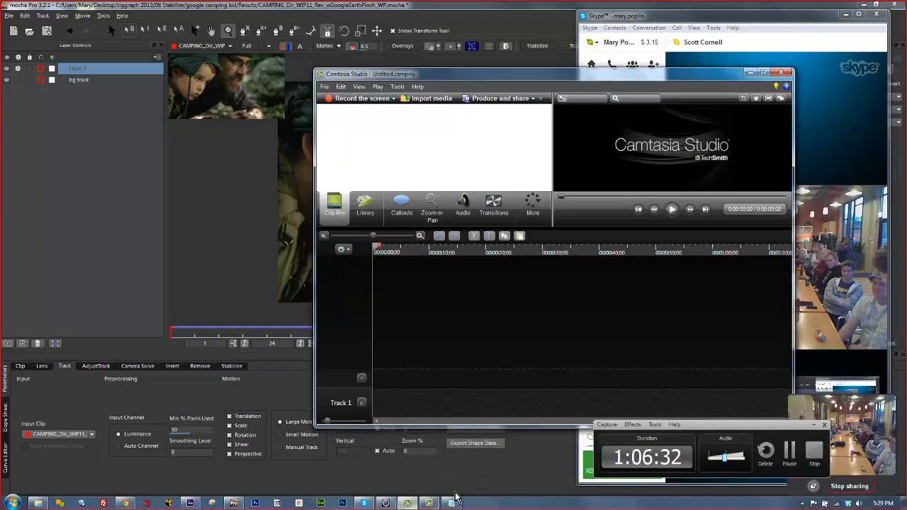
pyautogui.click(774, 26)
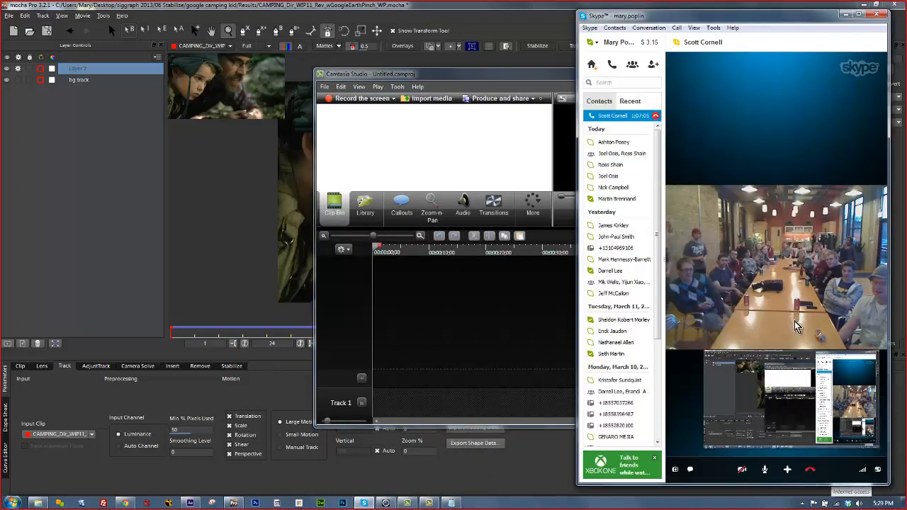